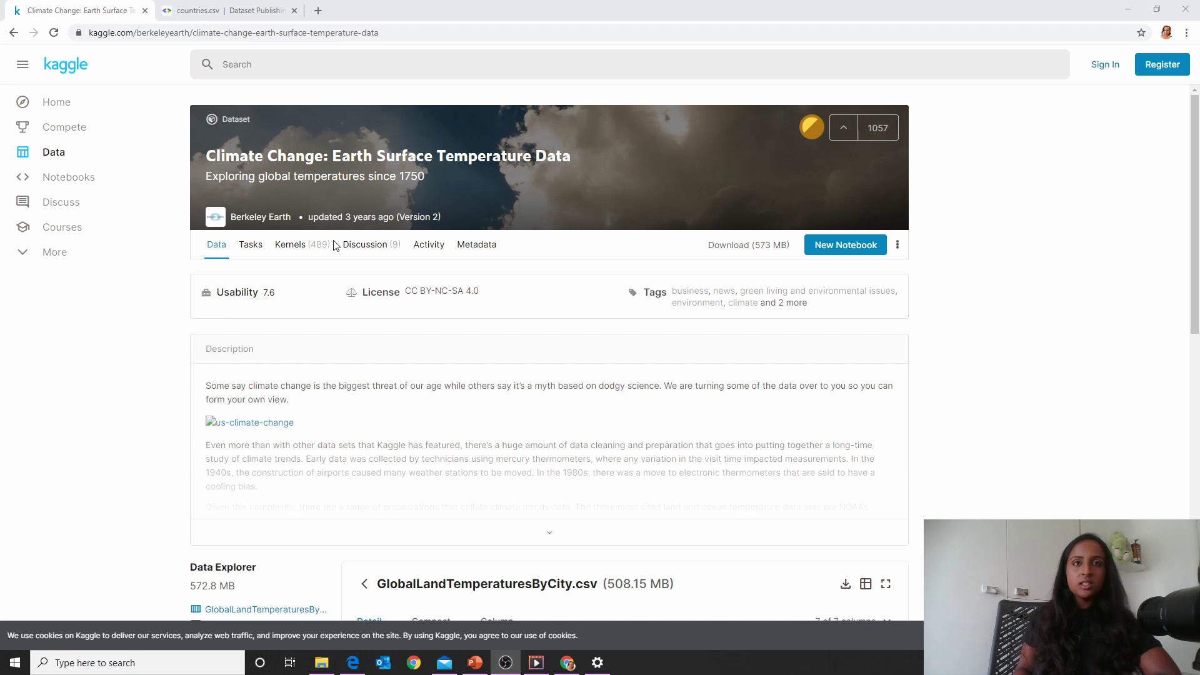
# Review the Kaggle Climate Change: Earth Surface Temperature dataset and its GlobalLandTemperaturesByCity.csv file, and switch to the countries.csv page.
pyautogui.moveTo(236, 158); pyautogui.dragTo(448, 200)
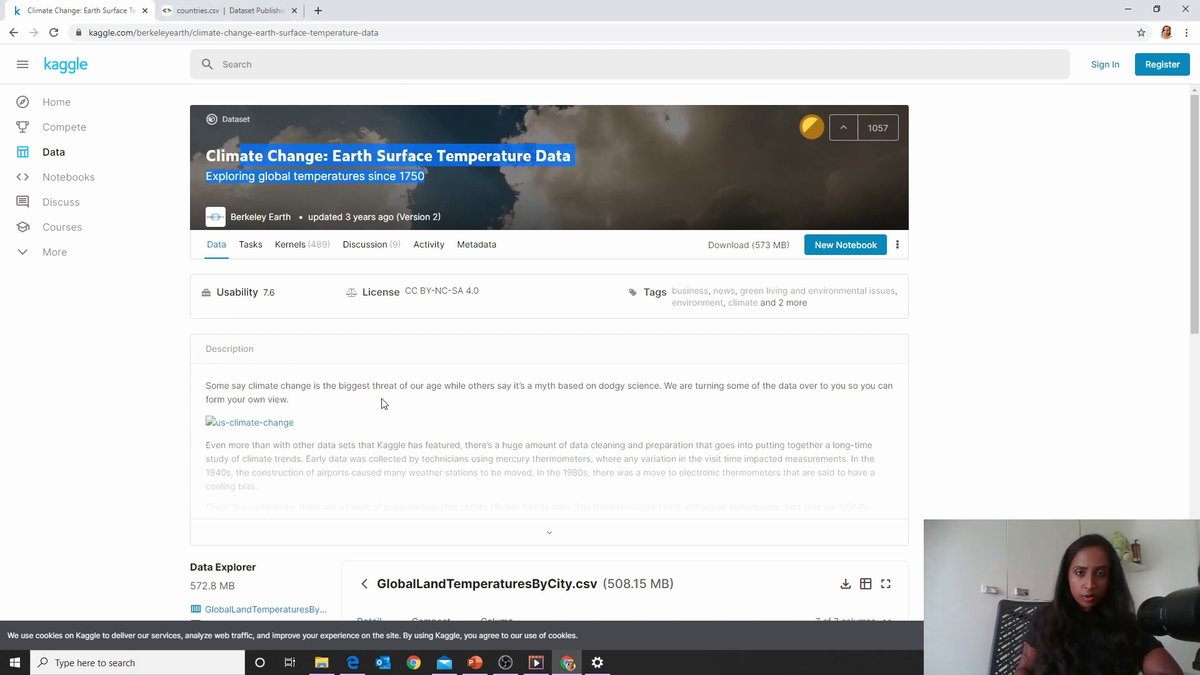
pyautogui.scroll(-5, 583, 456)
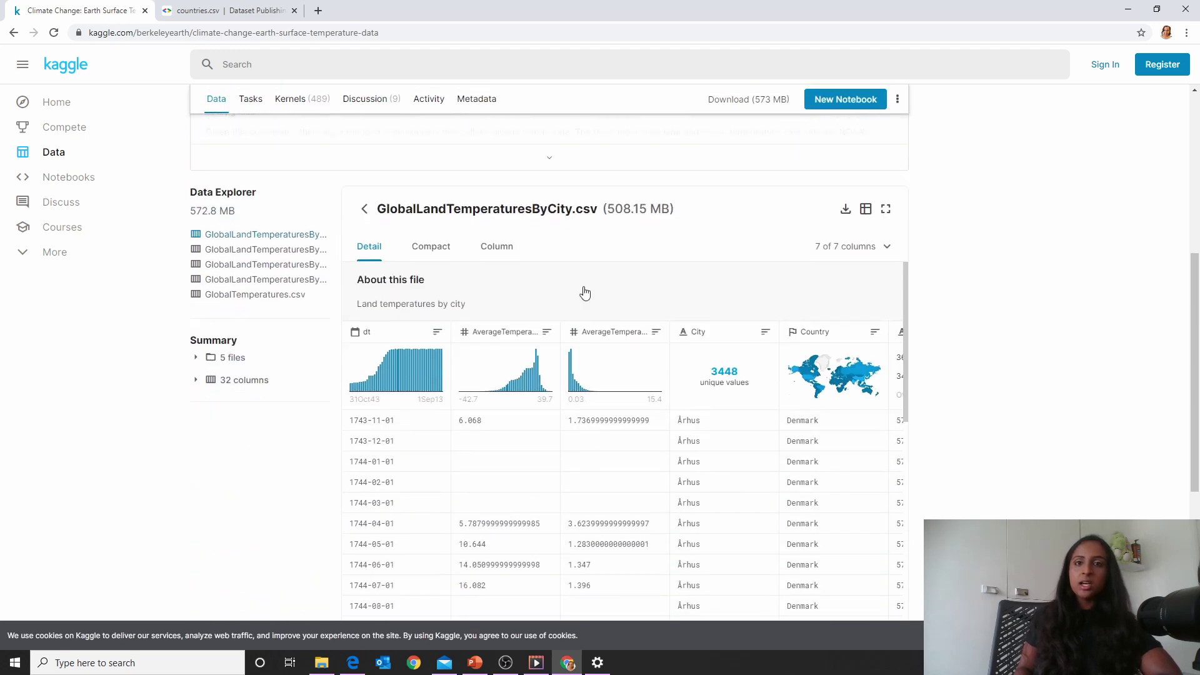
pyautogui.moveTo(375, 271); pyautogui.dragTo(681, 277)
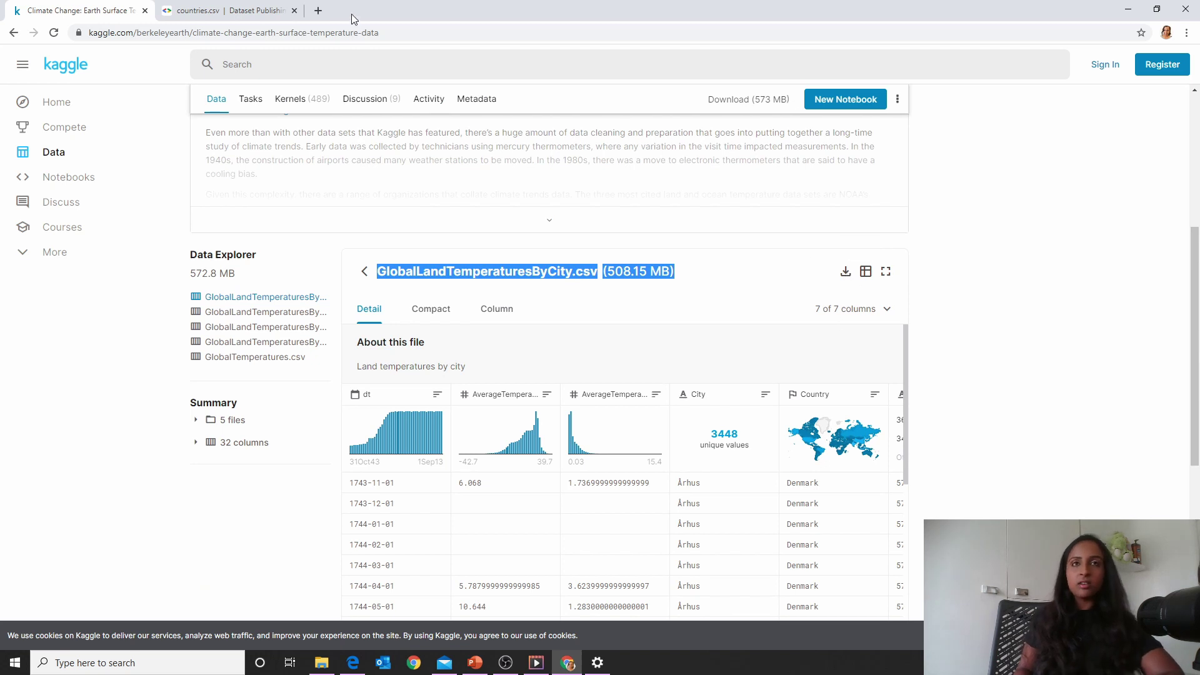
pyautogui.click(255, 15)
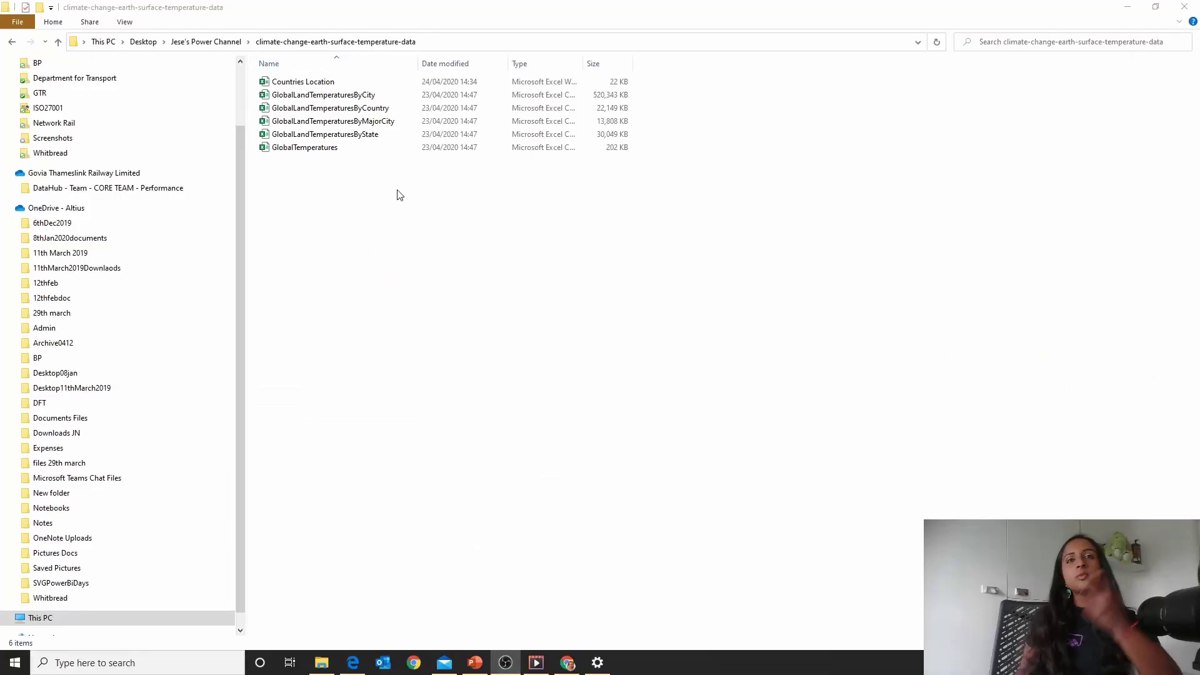
# Launch Power BI Desktop through a Windows search for "power" and dismiss its start screen.
pyautogui.click(94, 662)
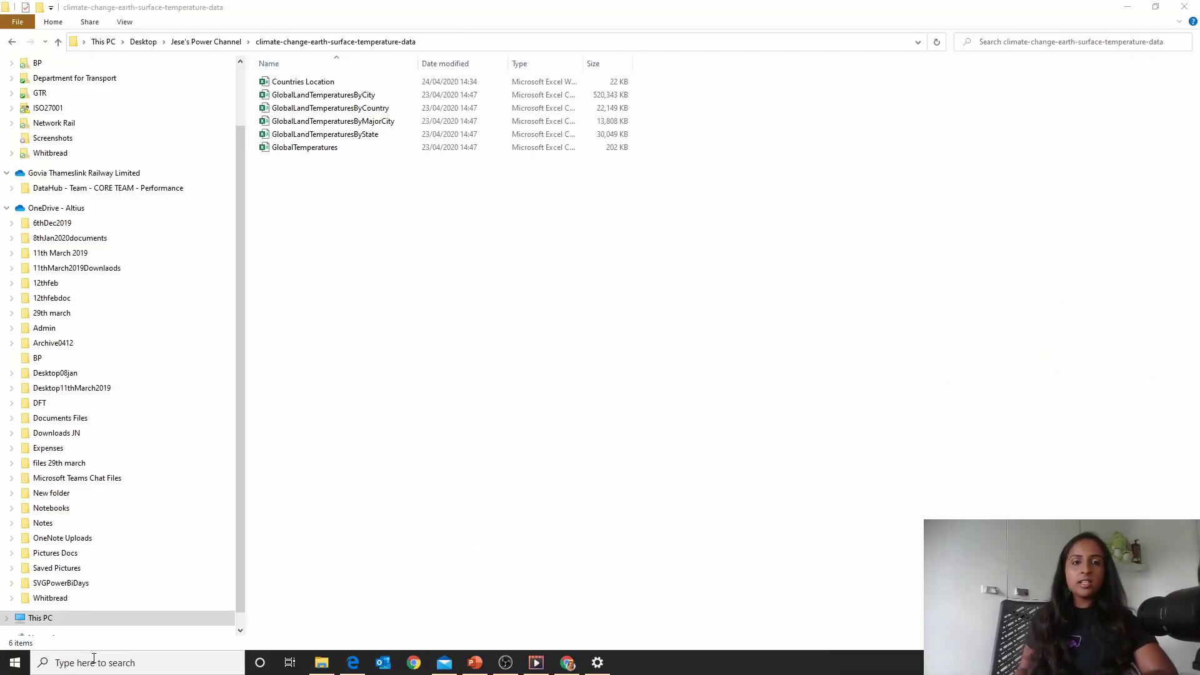
pyautogui.write('power')
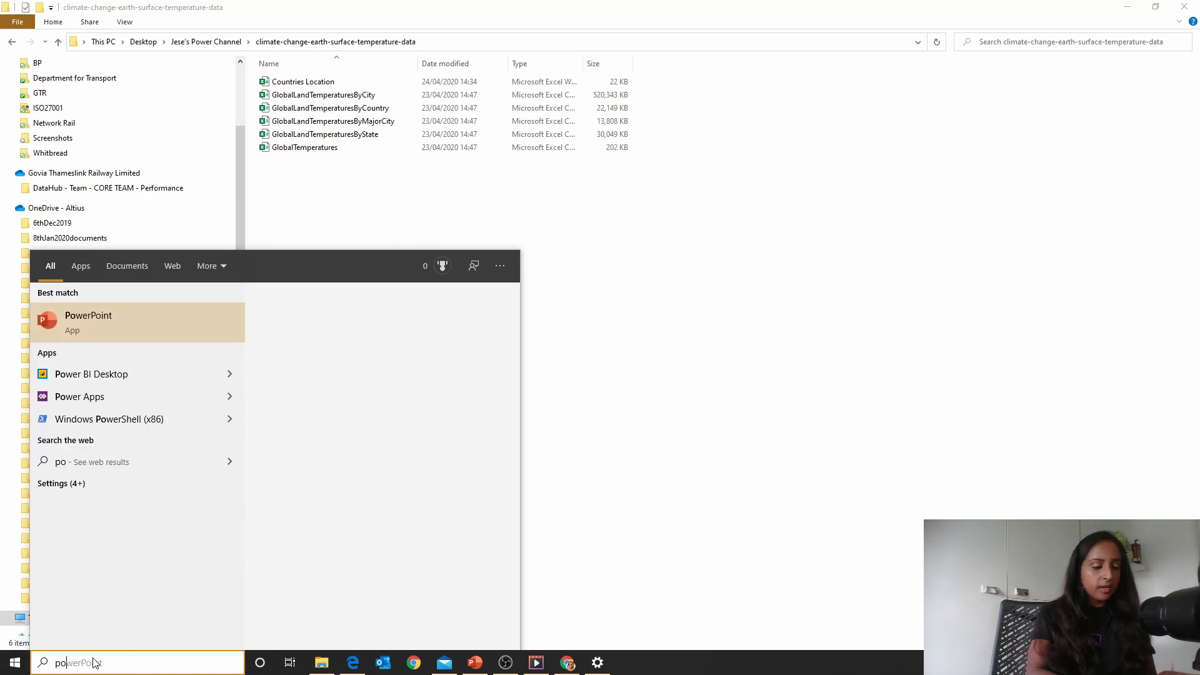
pyautogui.click(226, 337)
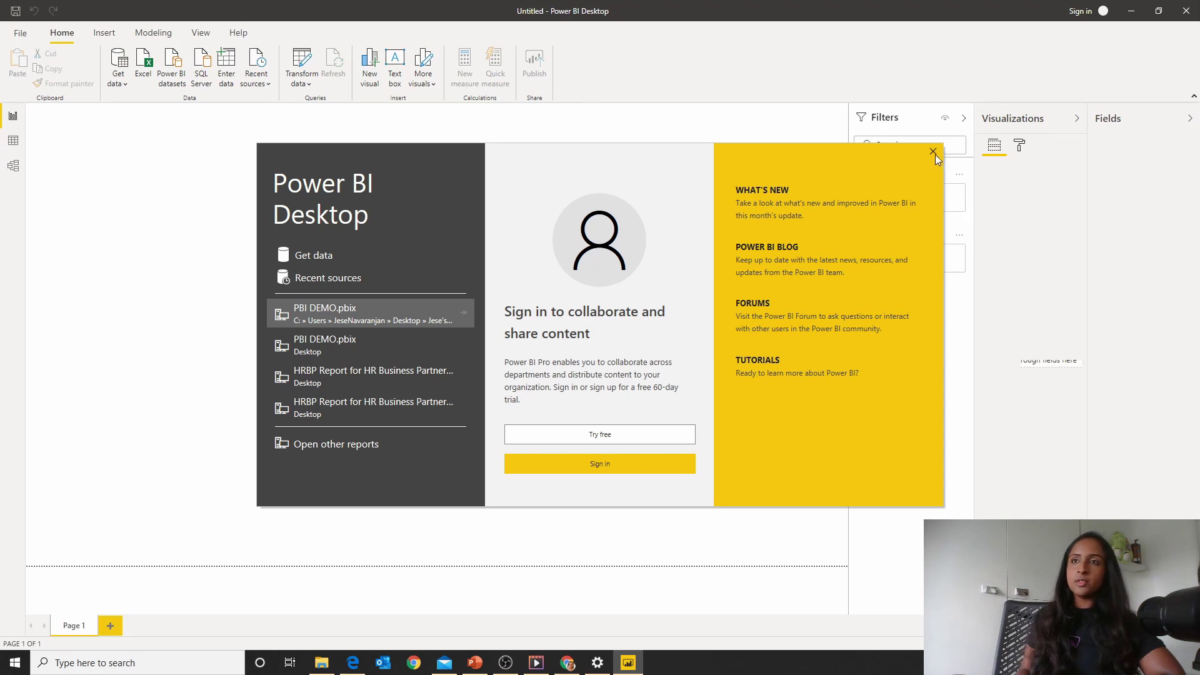
pyautogui.click(934, 154)
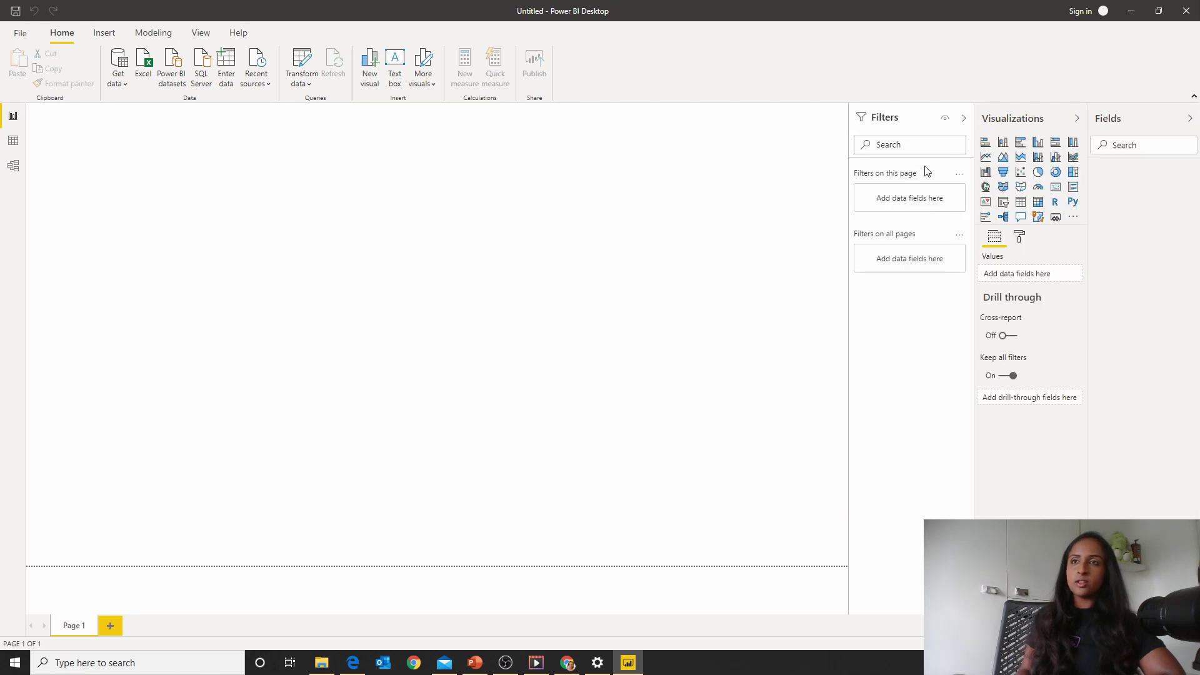
# Import GlobalLandTemperaturesByCity.csv via the Excel source with all file types listed, and open it in Power Query for transformation.
pyautogui.click(127, 87)
pyautogui.click(138, 127)
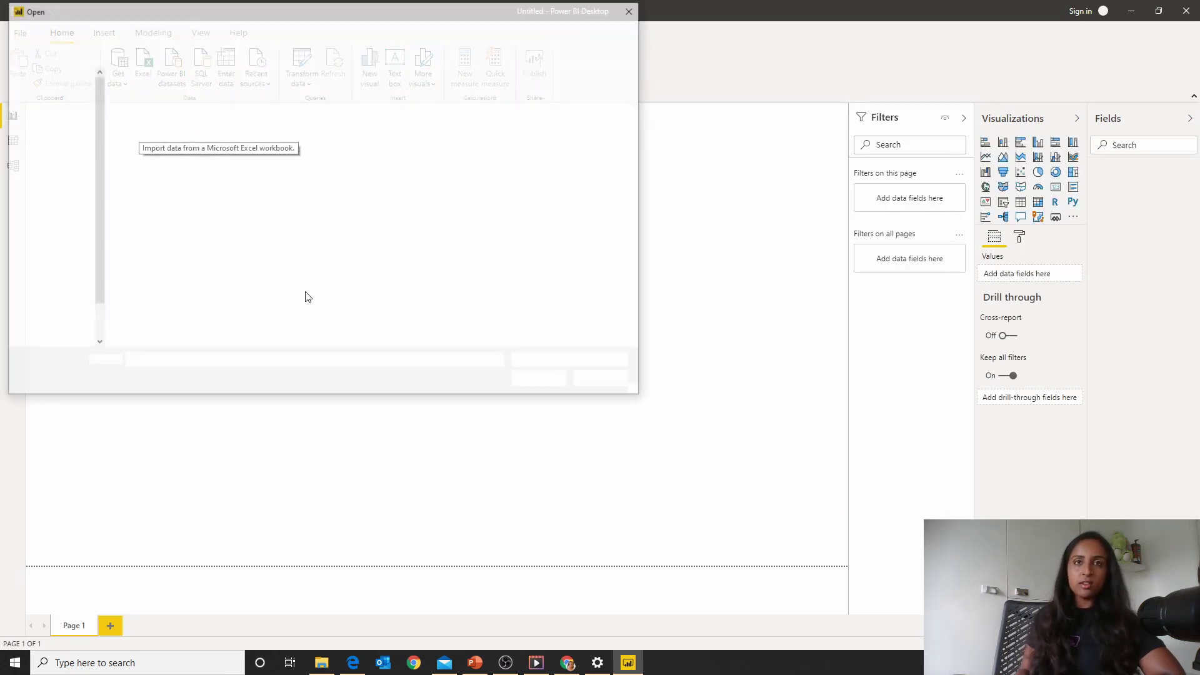
pyautogui.click(208, 32)
pyautogui.click(547, 361)
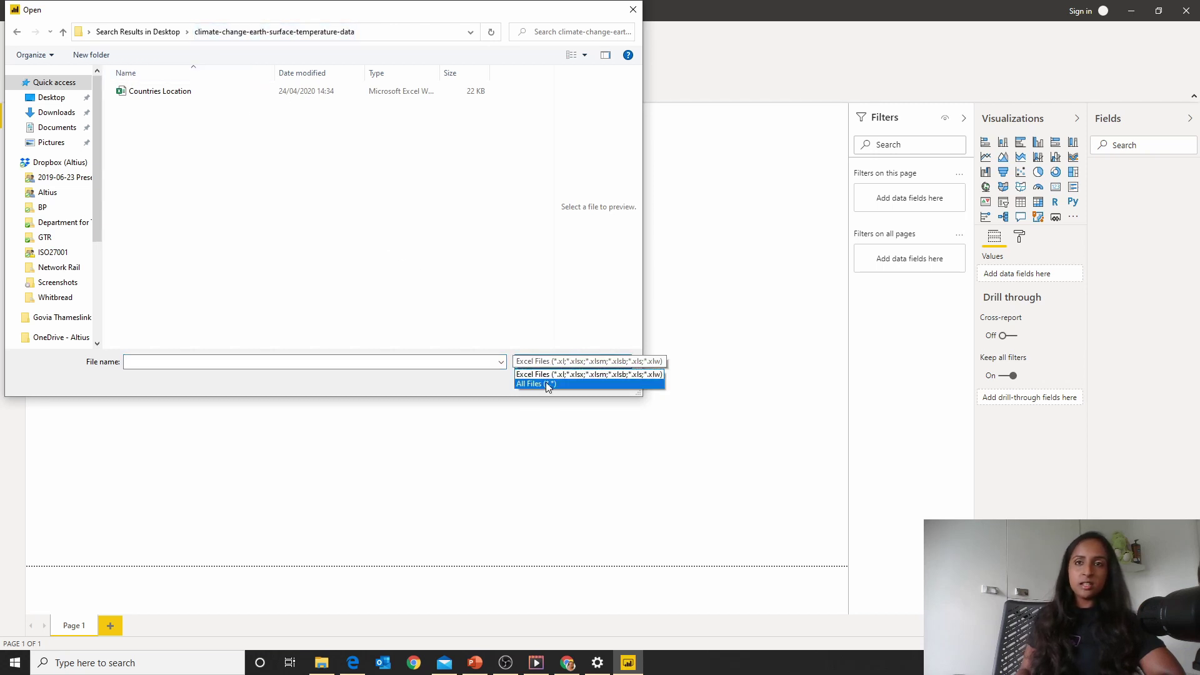
pyautogui.click(546, 382)
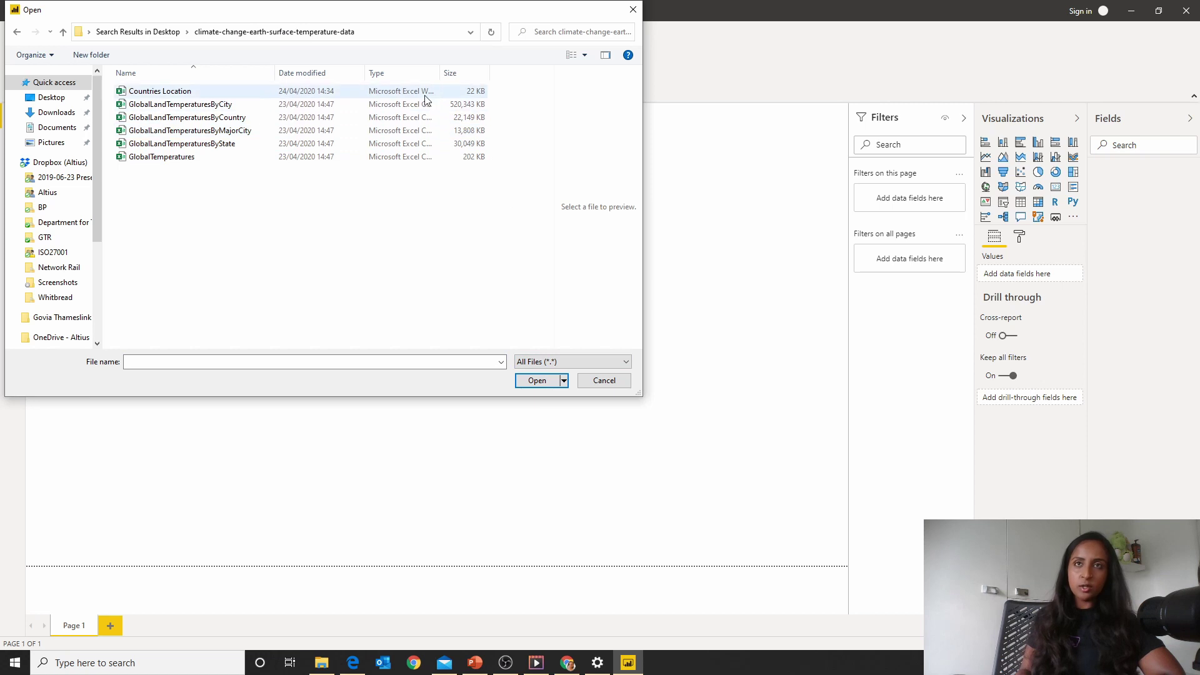
pyautogui.moveTo(439, 75); pyautogui.dragTo(527, 75)
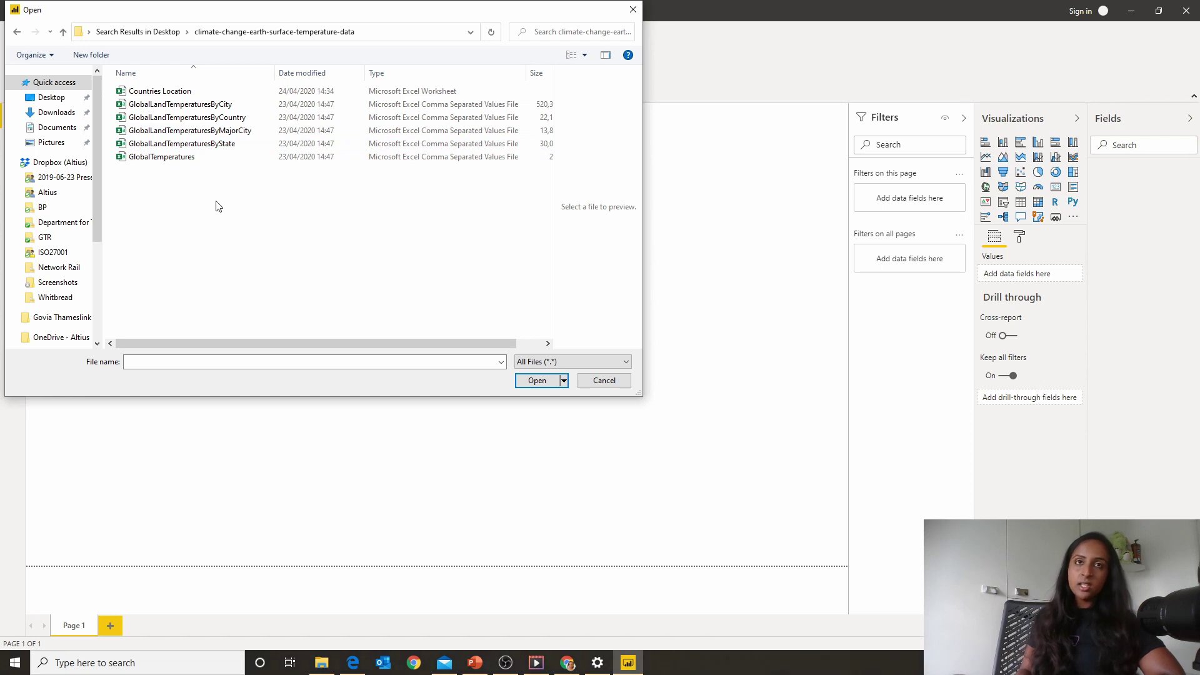
pyautogui.click(219, 106)
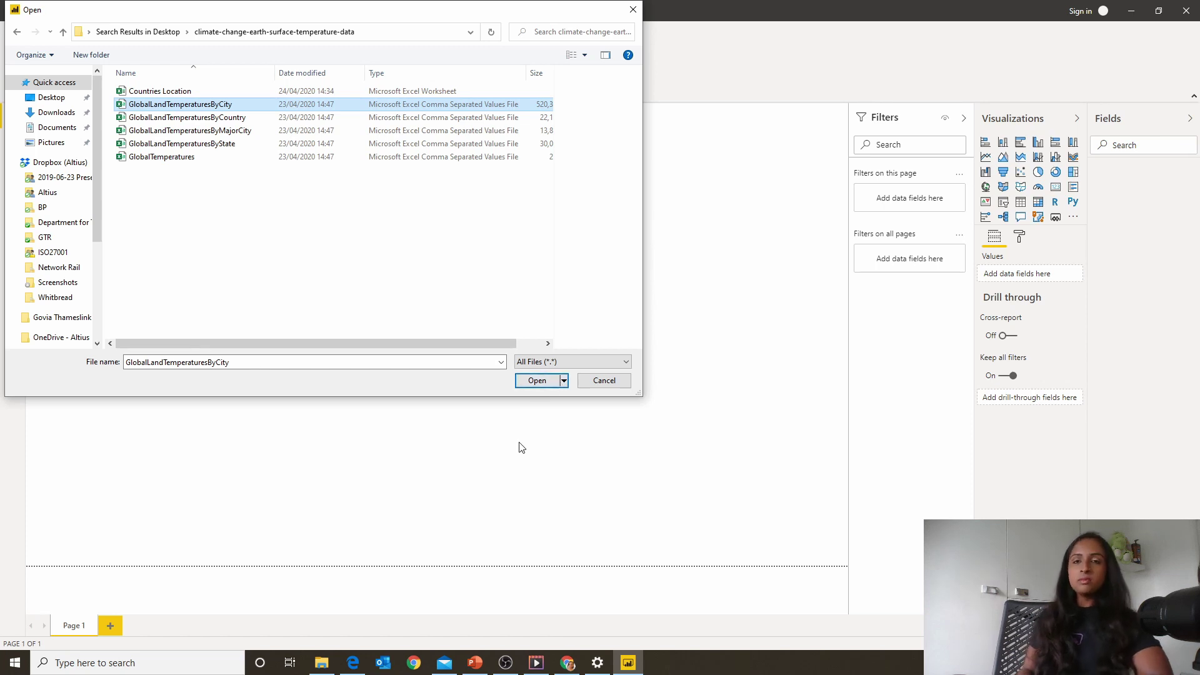
pyautogui.click(545, 385)
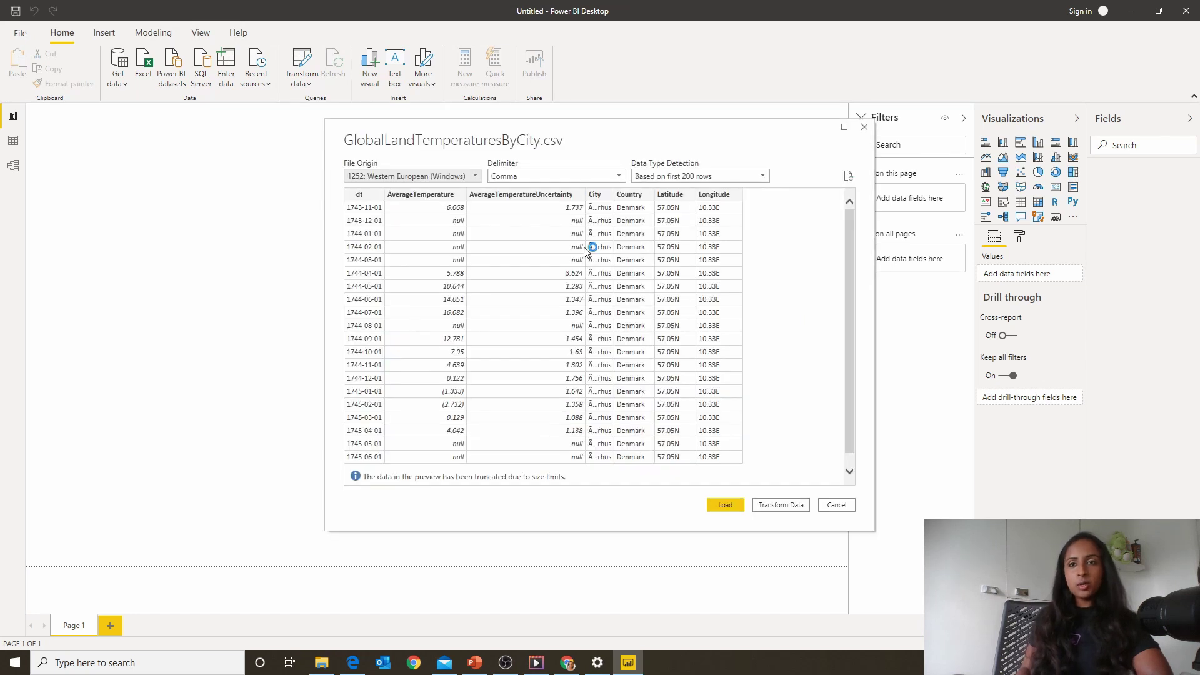
pyautogui.click(781, 506)
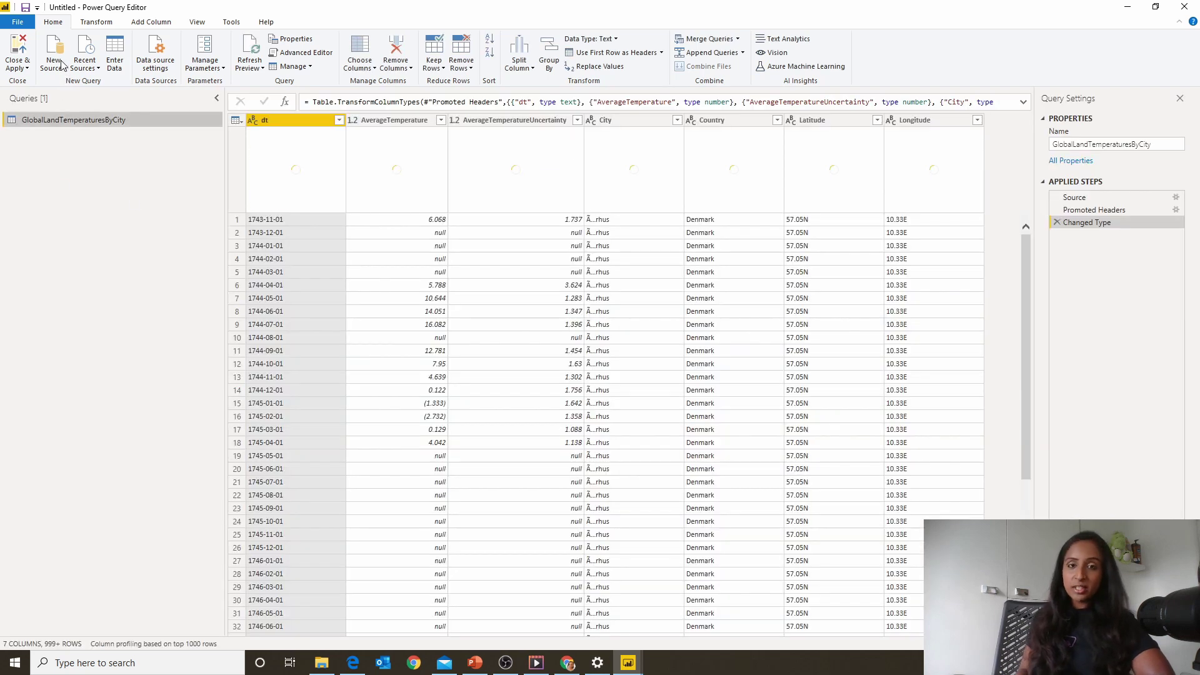
# Add Sheet1 of the Countries Location Excel workbook as a new query.
pyautogui.click(56, 66)
pyautogui.click(75, 98)
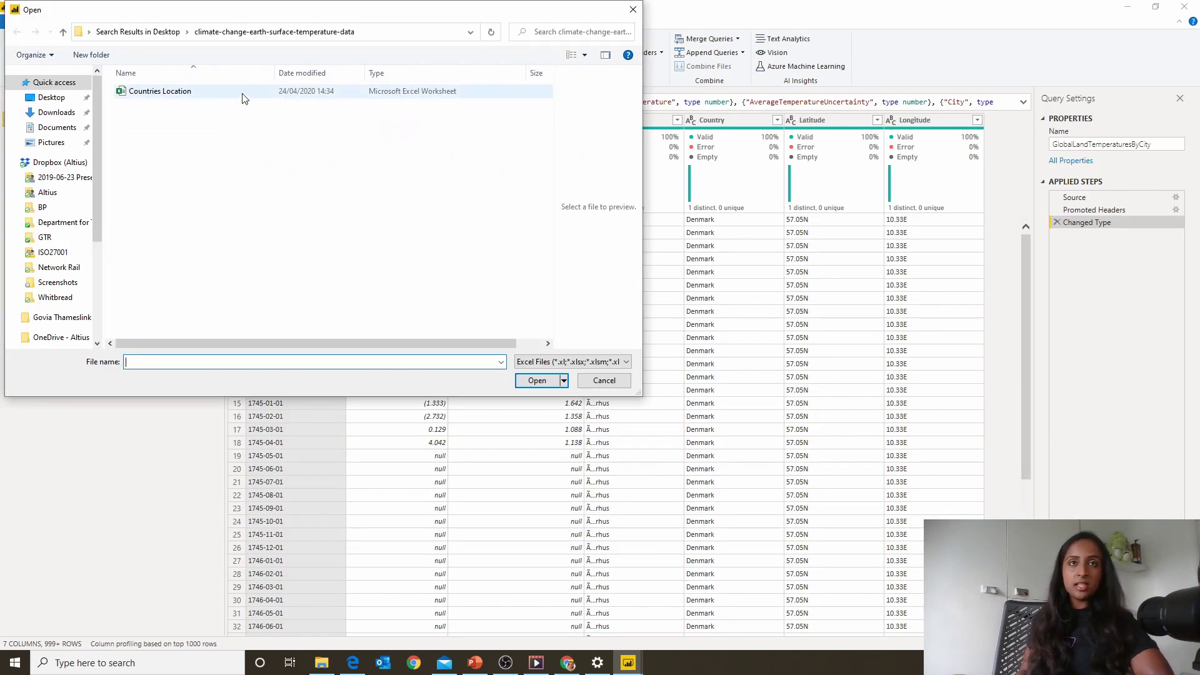
pyautogui.doubleClick(243, 99)
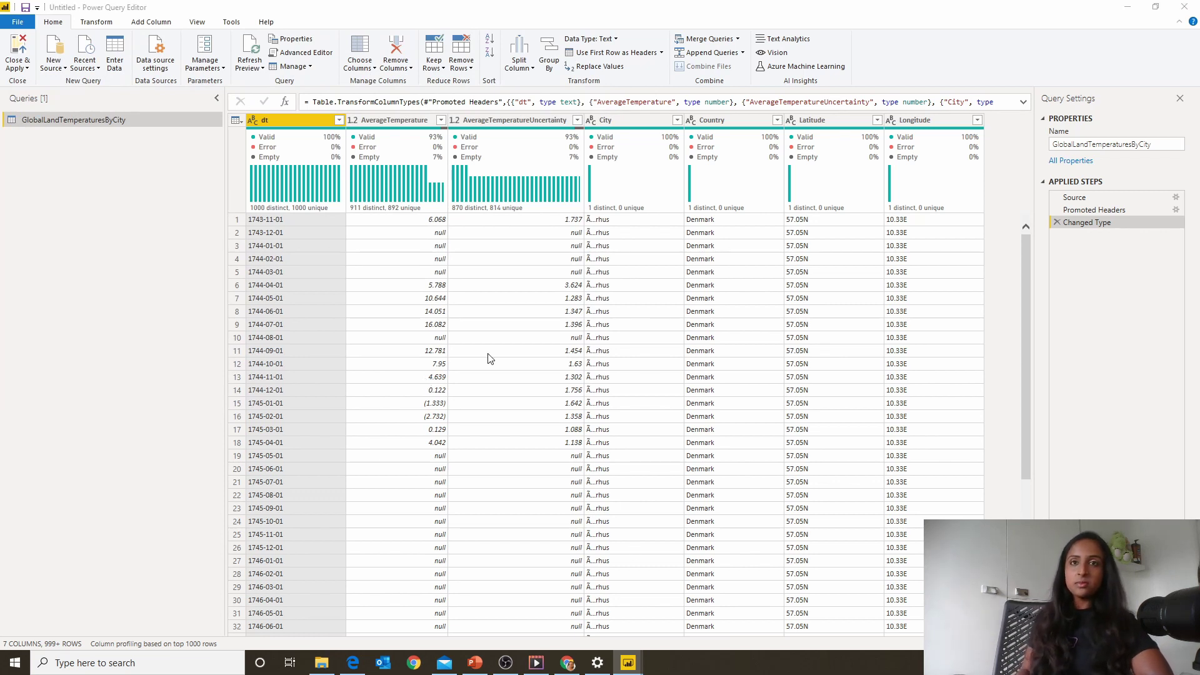
pyautogui.click(363, 210)
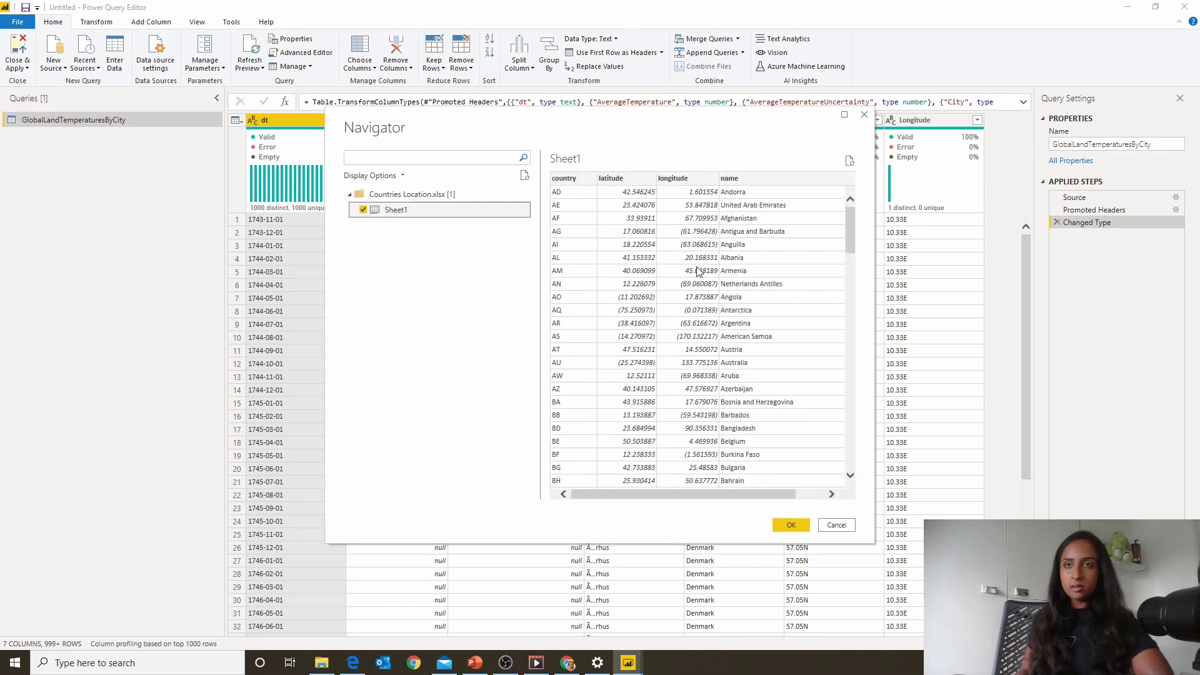
pyautogui.click(789, 526)
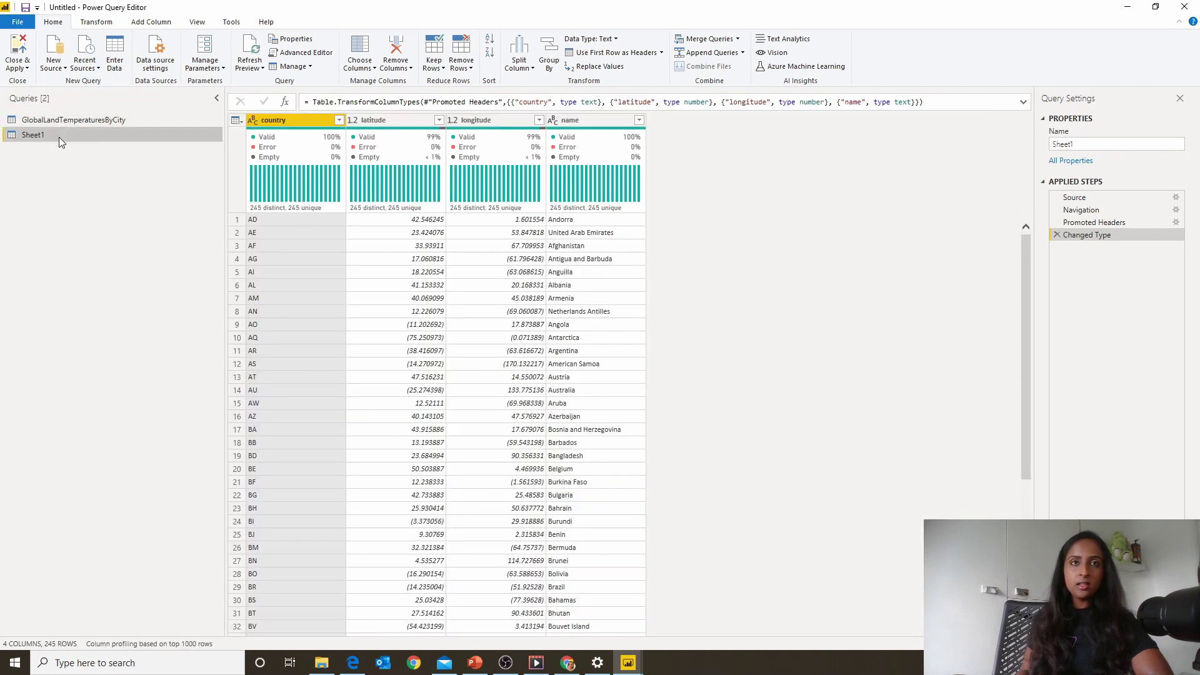
# Rename the Sheet1 query to Countries Location.
pyautogui.doubleClick(59, 136)
pyautogui.write('Countries Location')
pyautogui.press('Return')
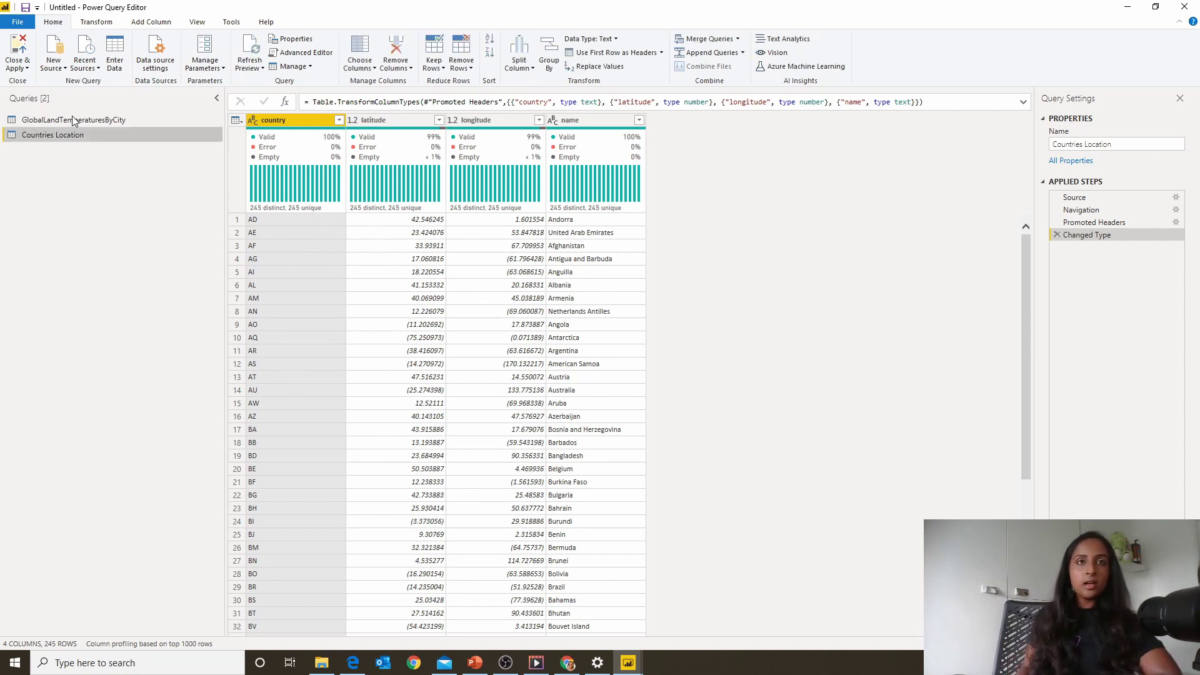
# Remove the AverageTemperatureUncertainty column from the GlobalLandTemperaturesByCity query.
pyautogui.click(103, 119)
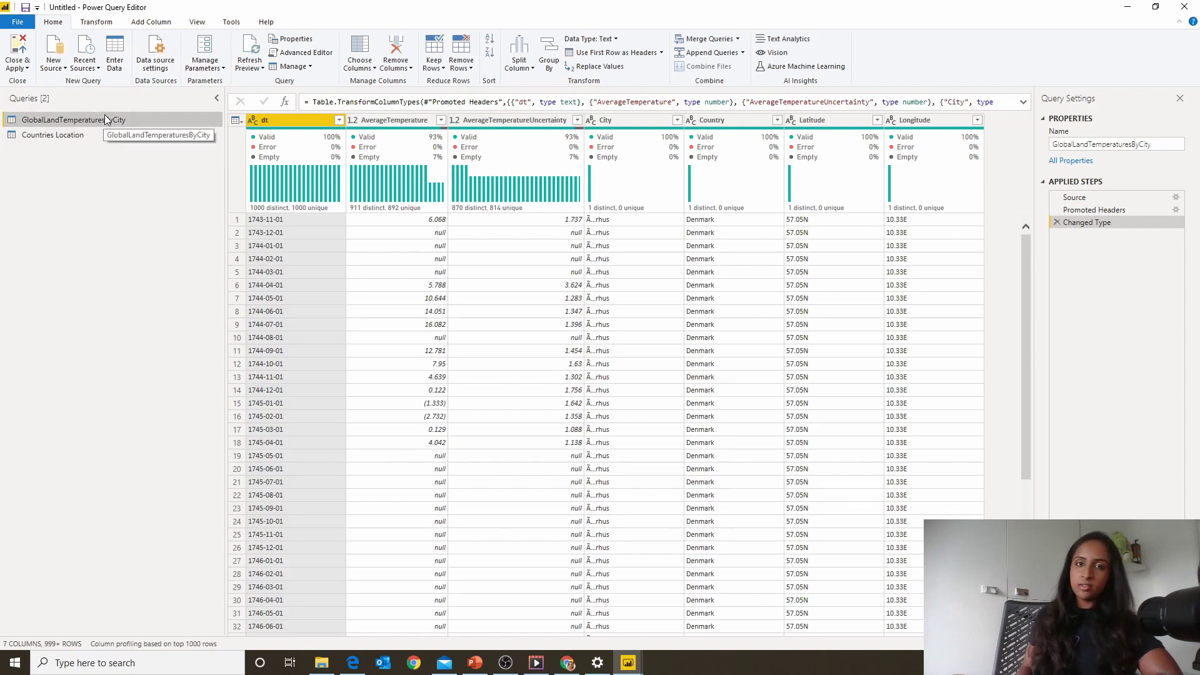
pyautogui.click(531, 362)
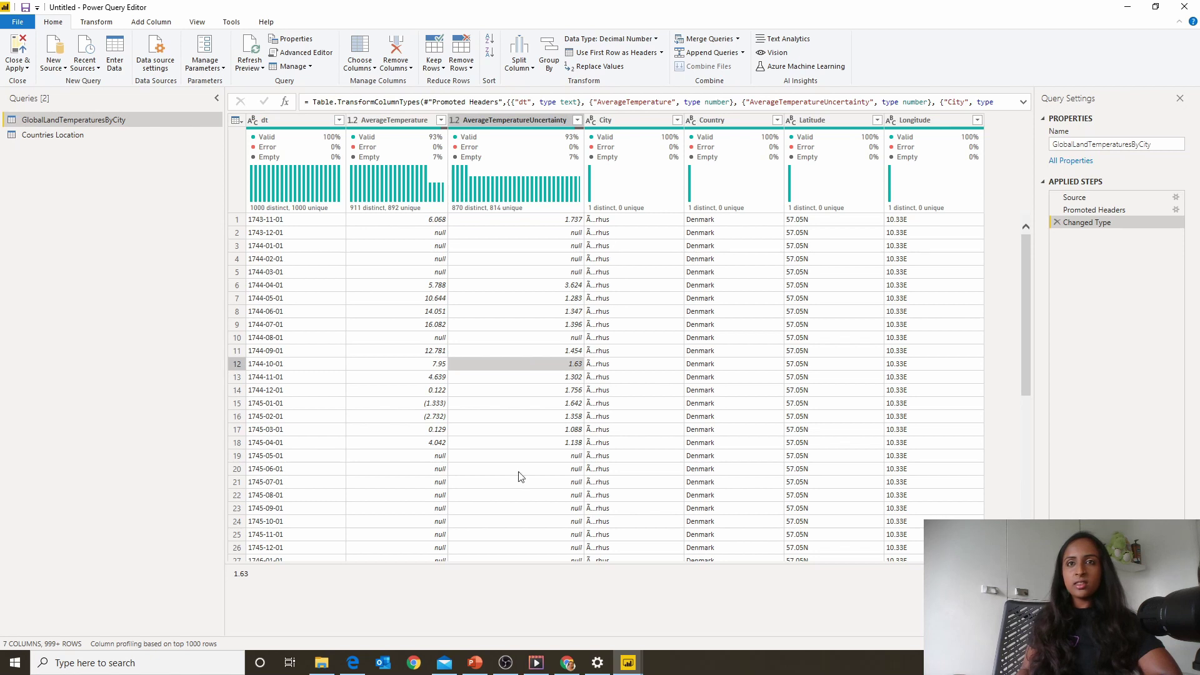
pyautogui.click(433, 126)
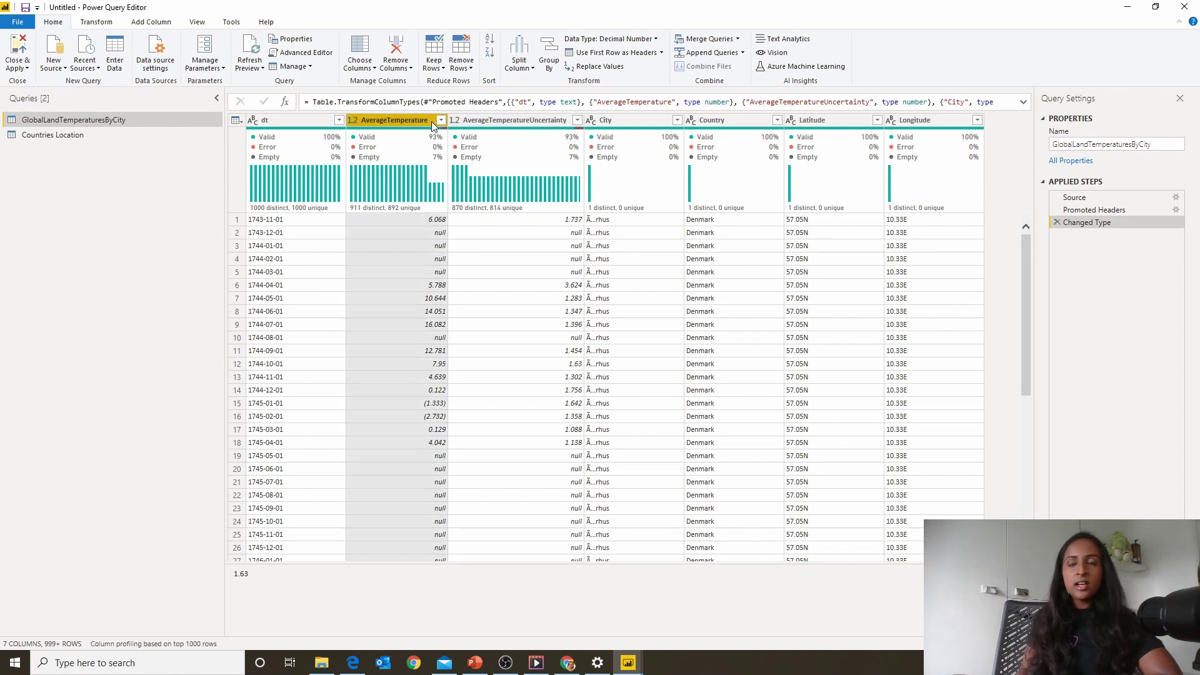
pyautogui.click(497, 122)
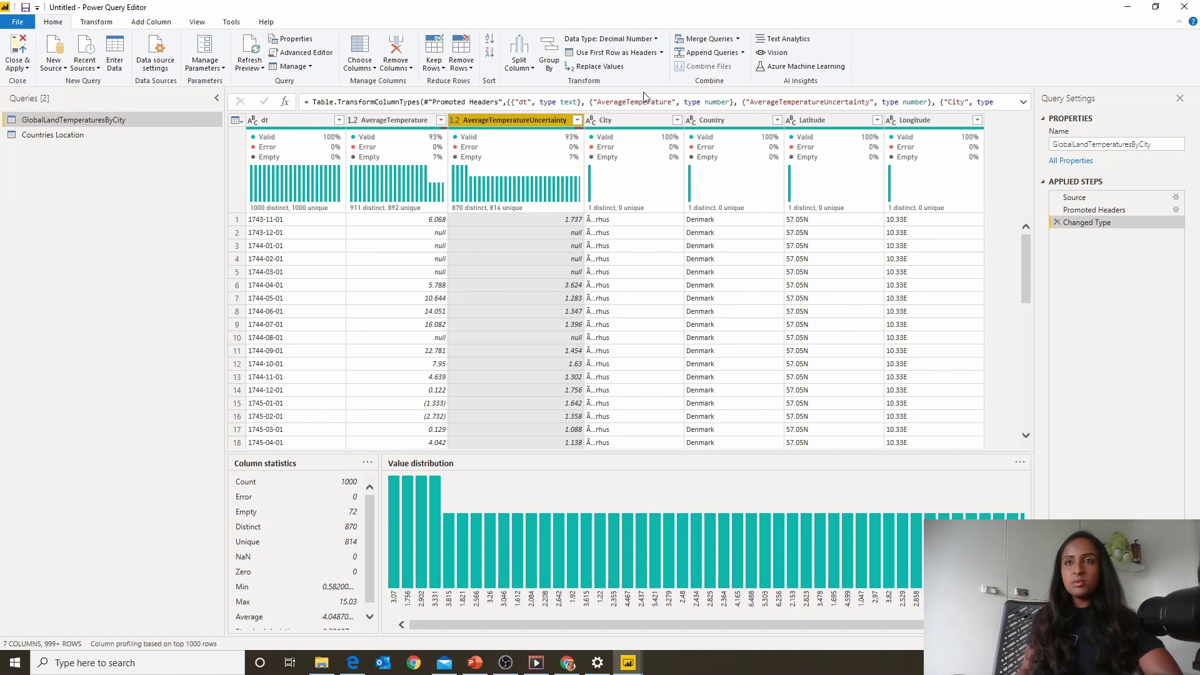
pyautogui.rightClick(522, 121)
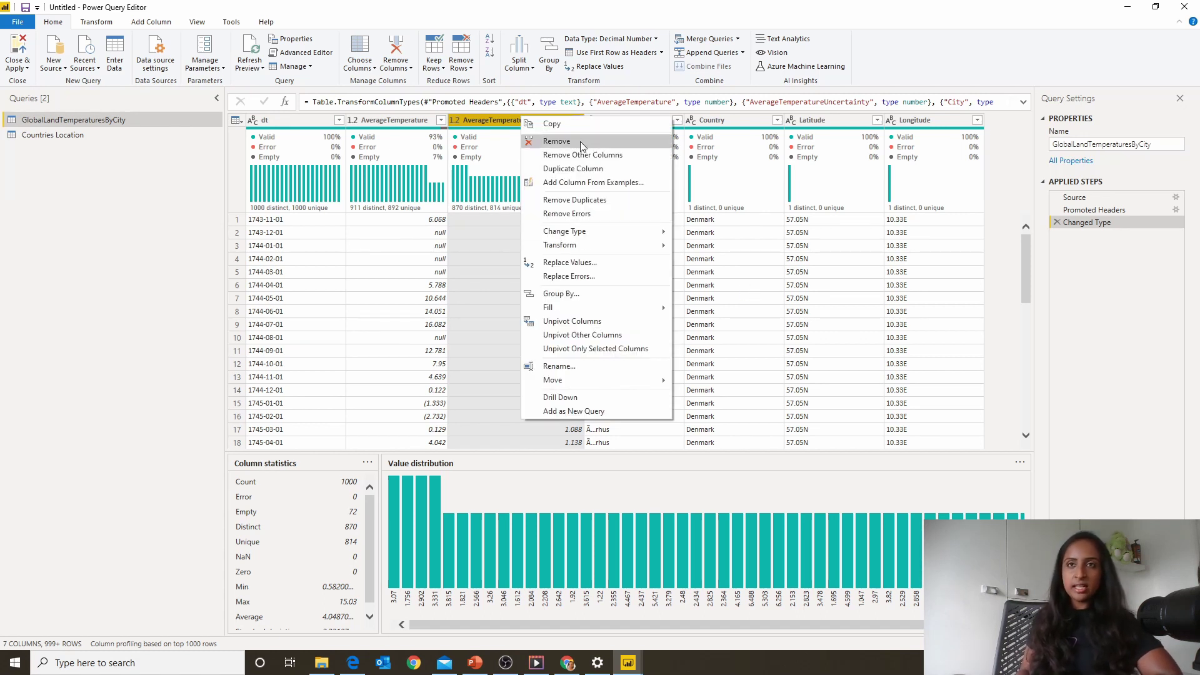
pyautogui.click(556, 141)
pyautogui.click(475, 285)
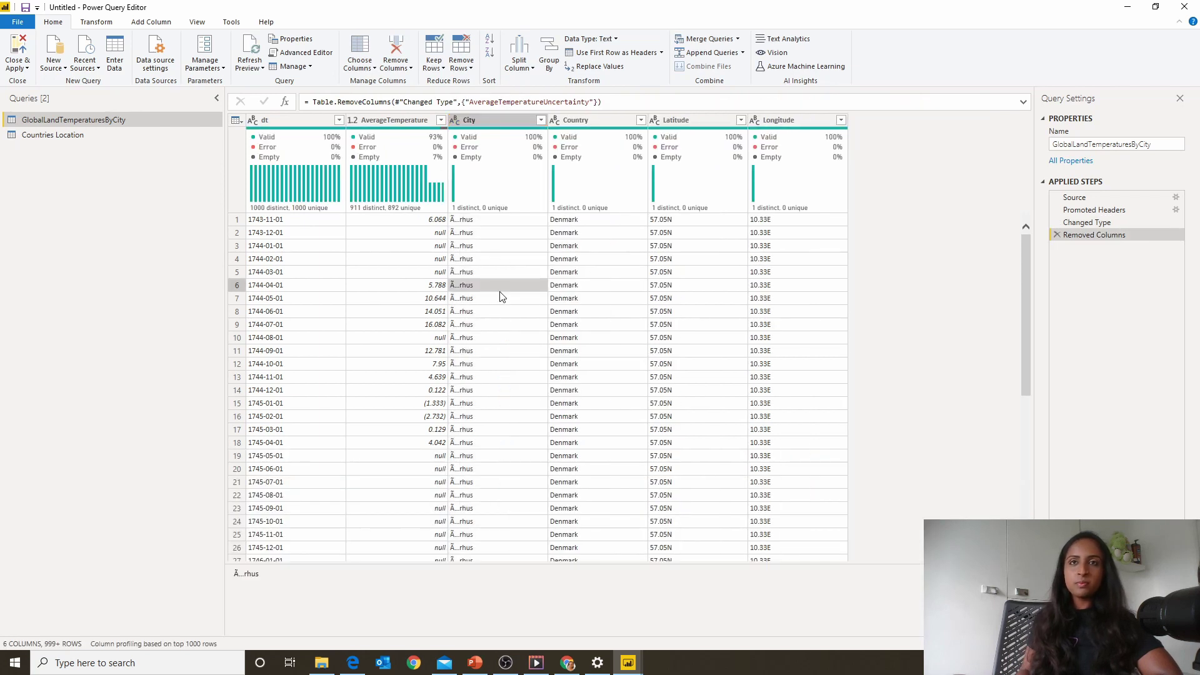
# Filter the null values out of the AverageTemperature column.
pyautogui.click(422, 120)
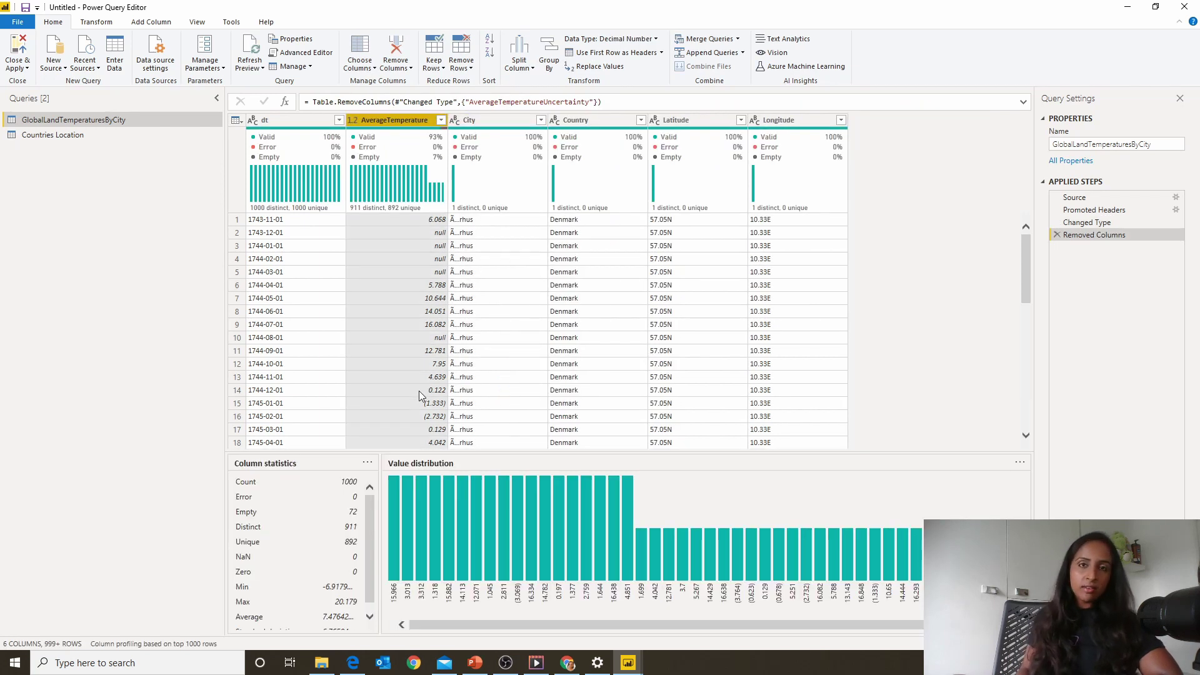
pyautogui.click(425, 233)
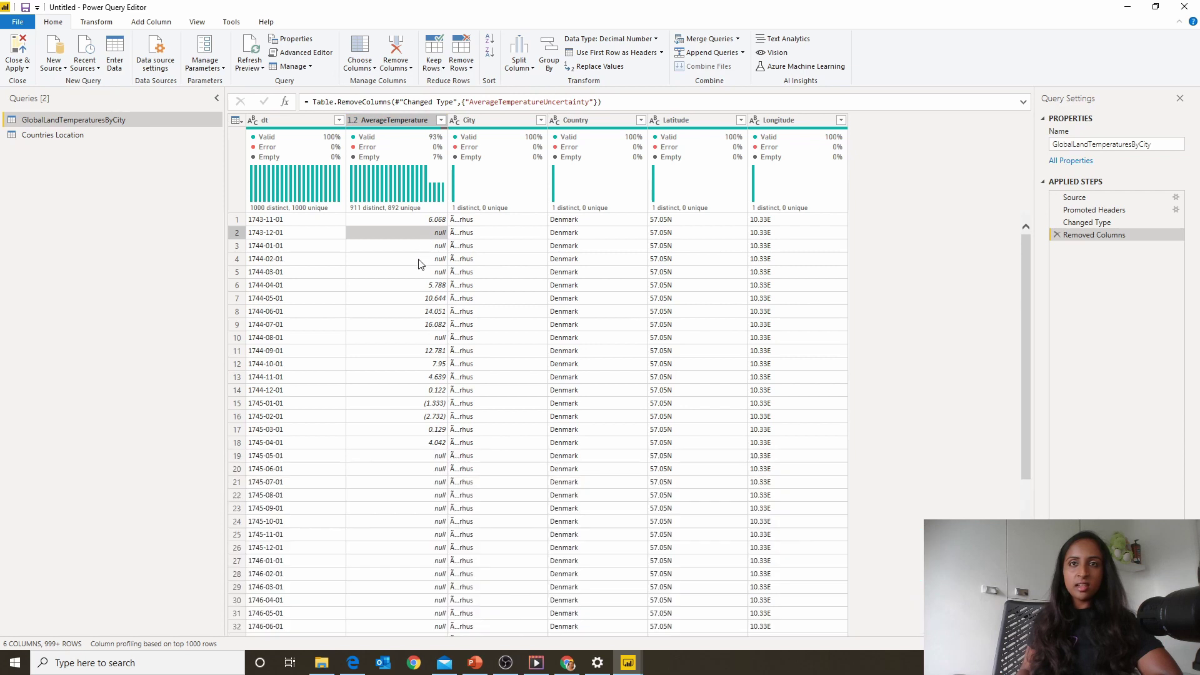
pyautogui.click(418, 275)
pyautogui.click(418, 246)
pyautogui.click(418, 233)
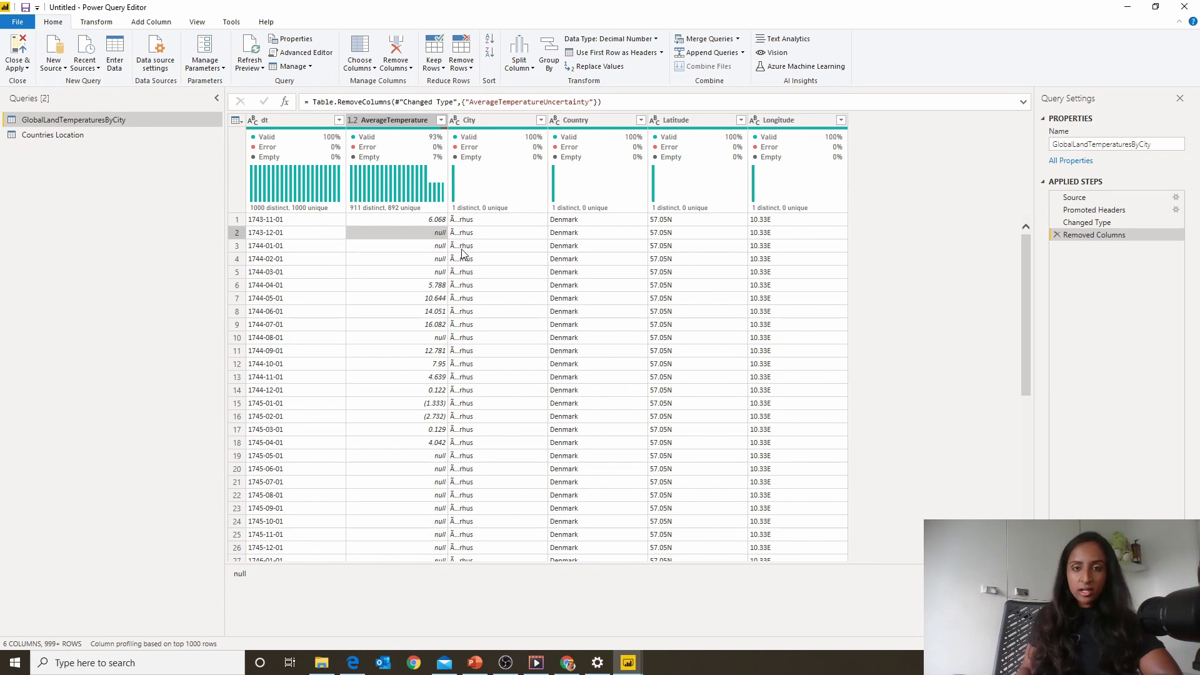
pyautogui.click(442, 247)
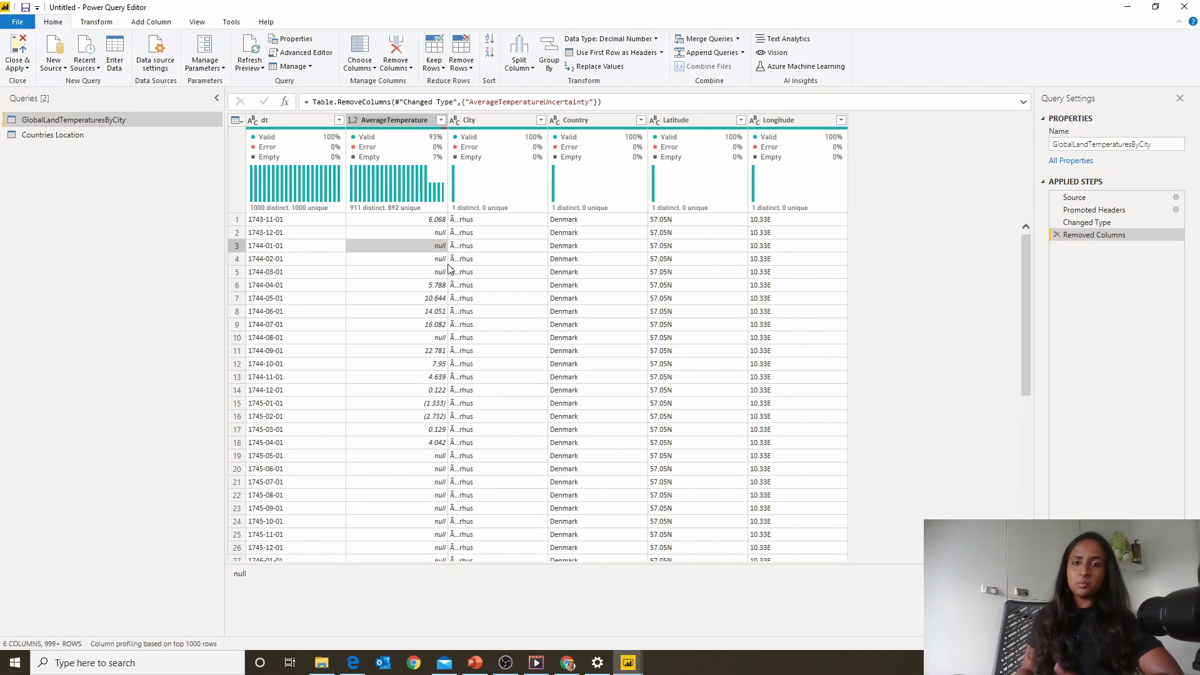
pyautogui.click(441, 119)
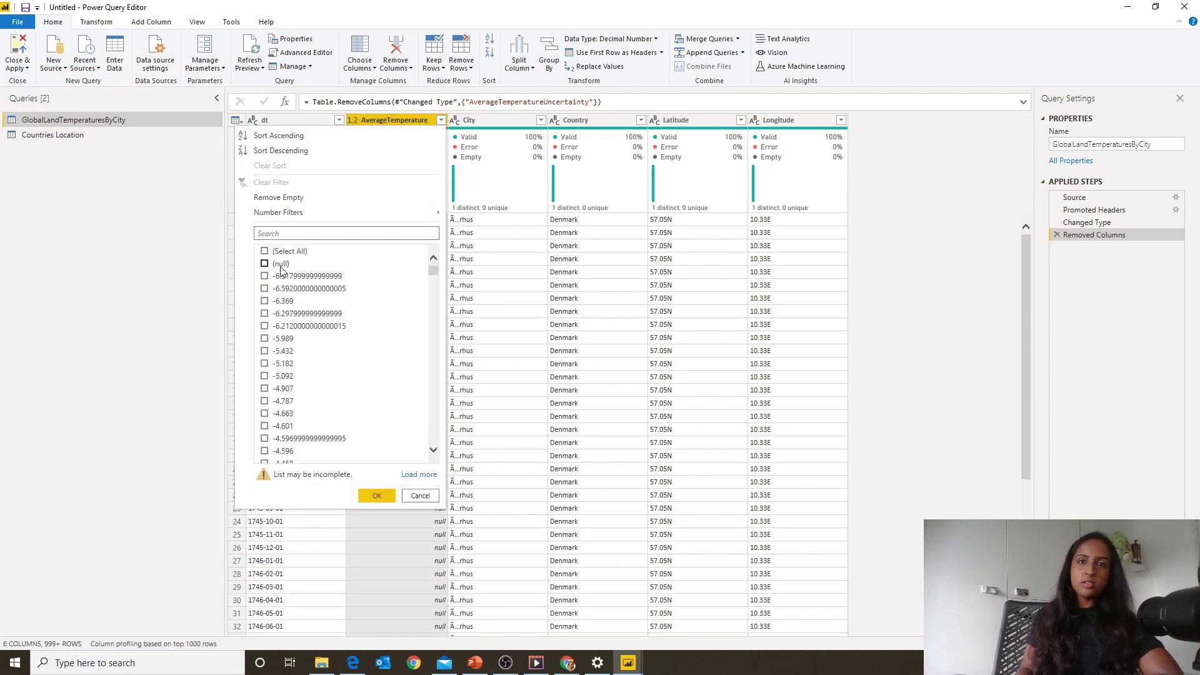
pyautogui.click(280, 264)
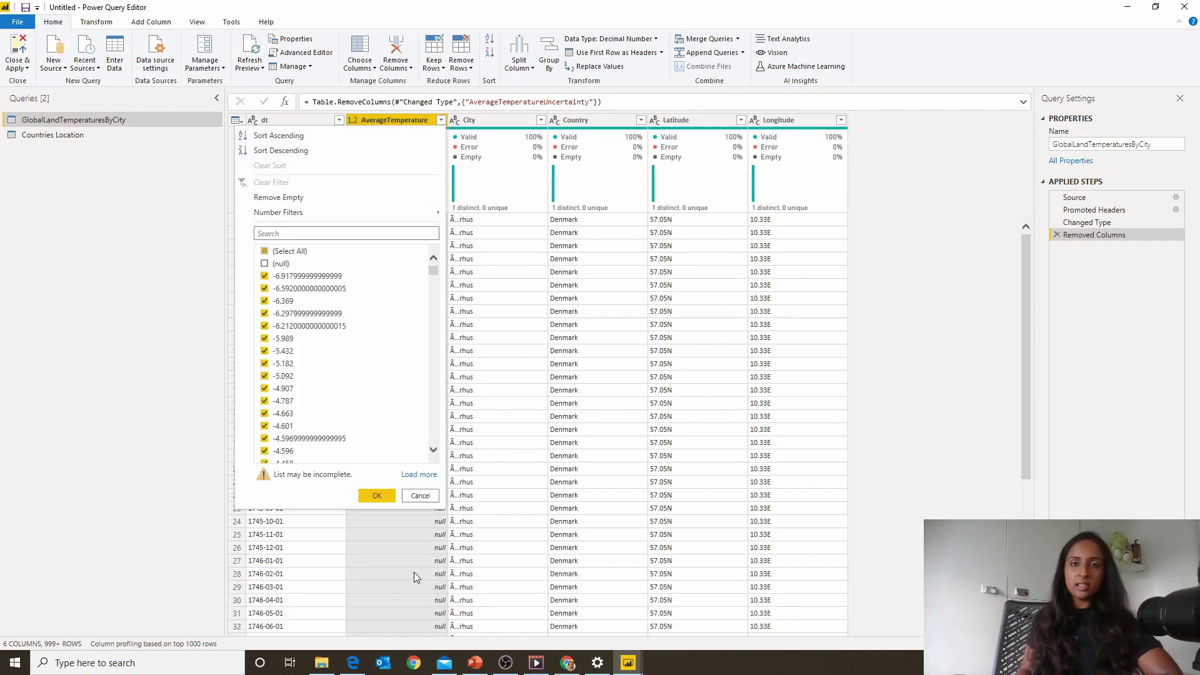
pyautogui.click(376, 496)
# Inspect the Country, Latitude and City columns of the filtered temperature table.
pyautogui.click(568, 316)
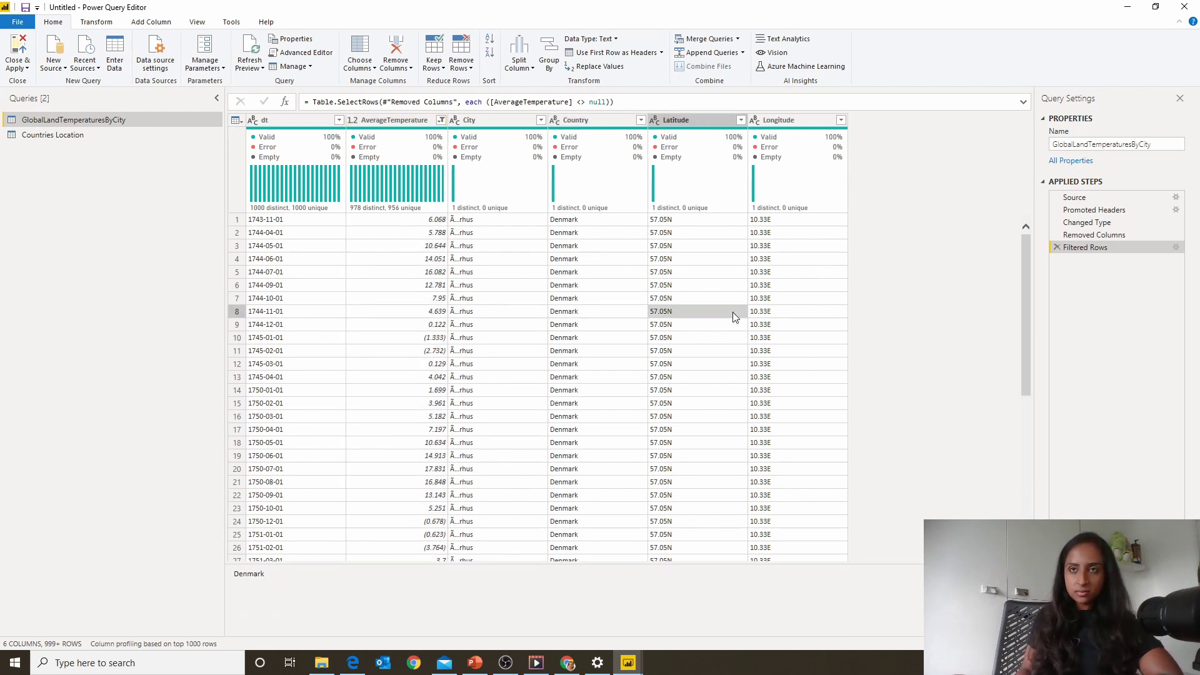
pyautogui.click(486, 118)
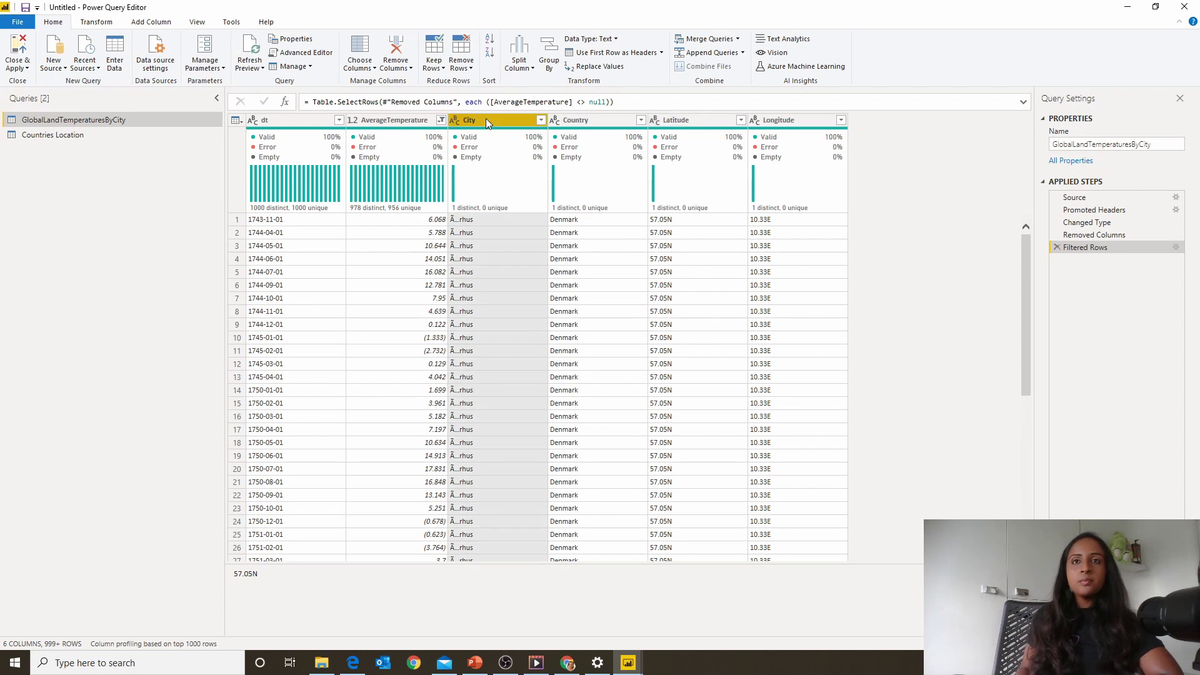
pyautogui.click(482, 278)
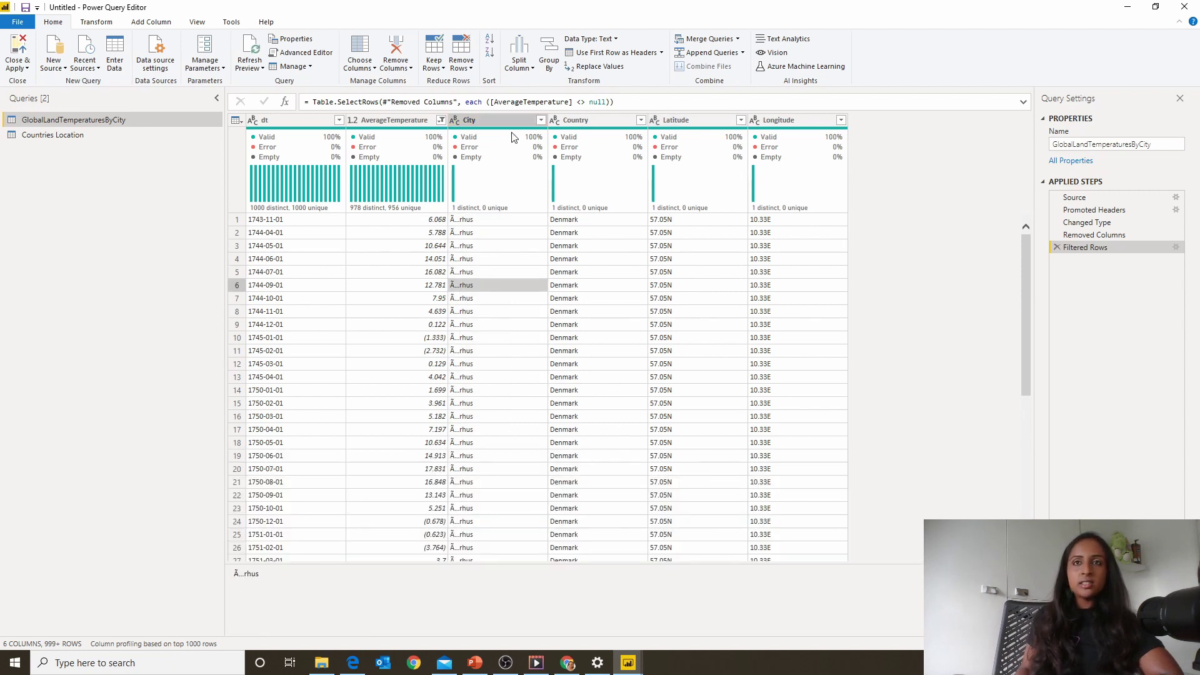
# Examine the Country, Longitude, Latitude and dt columns of the temperature table, including how the dt dates are formatted.
pyautogui.moveTo(547, 120)
pyautogui.mouseDown()
pyautogui.moveTo(650, 125)
pyautogui.moveTo(548, 136)
pyautogui.mouseUp()
pyautogui.click(547, 211)
pyautogui.click(609, 258)
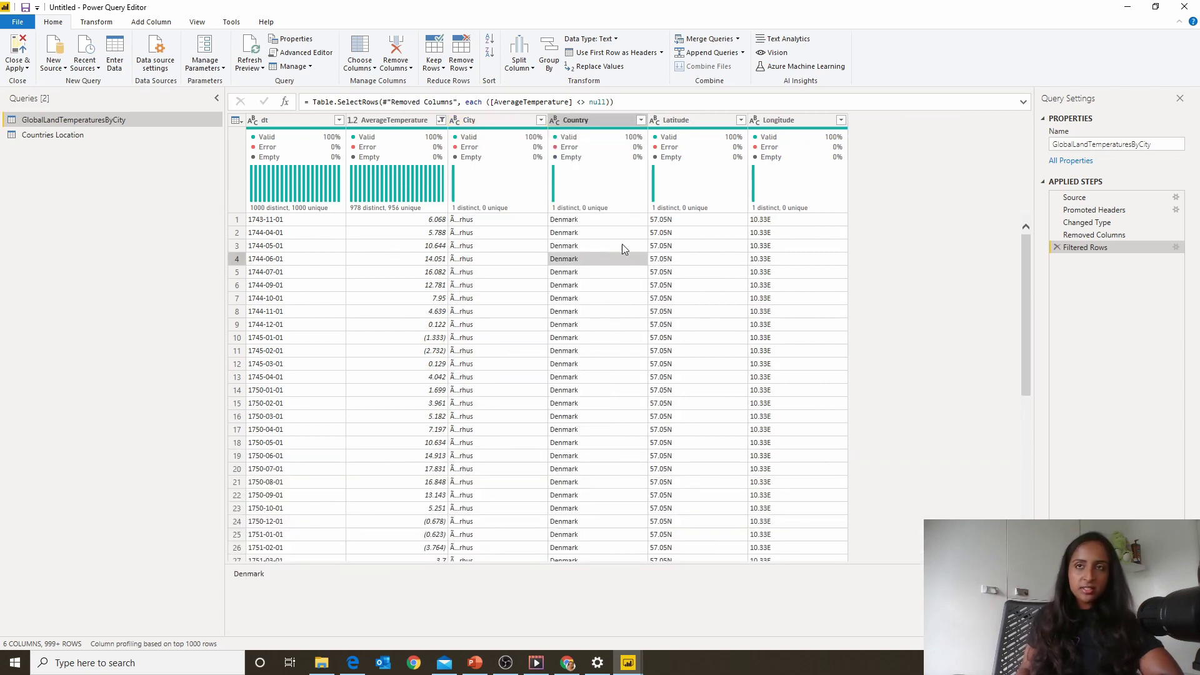
pyautogui.click(786, 263)
pyautogui.click(692, 284)
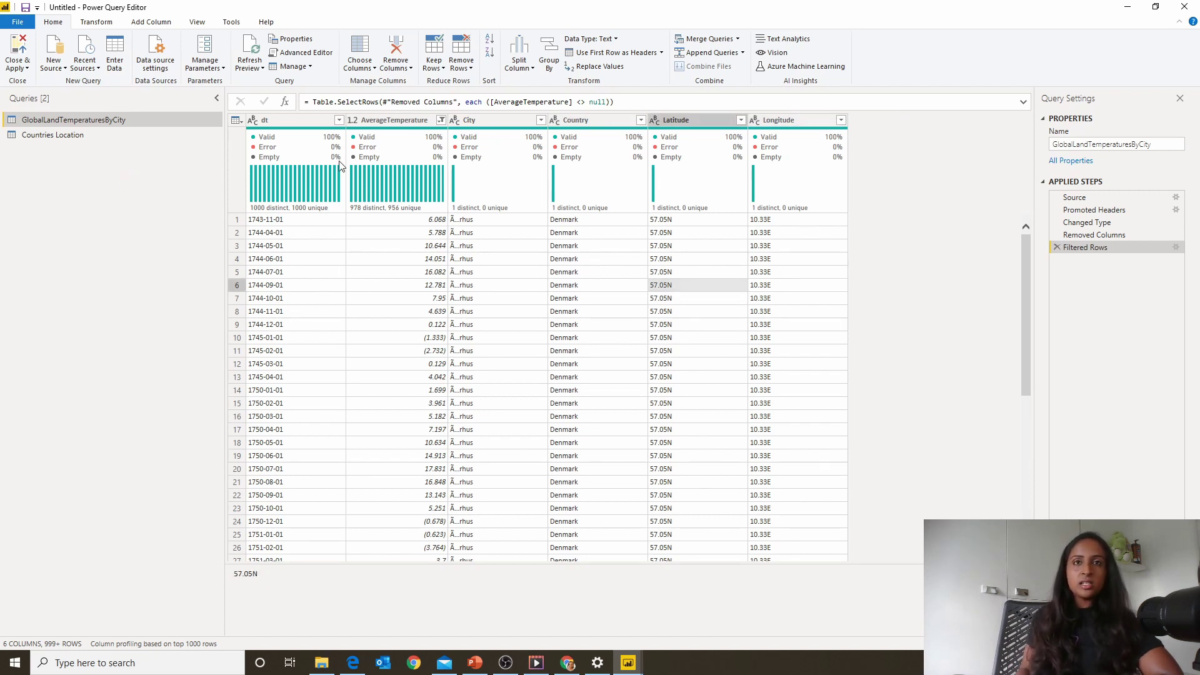
pyautogui.click(300, 258)
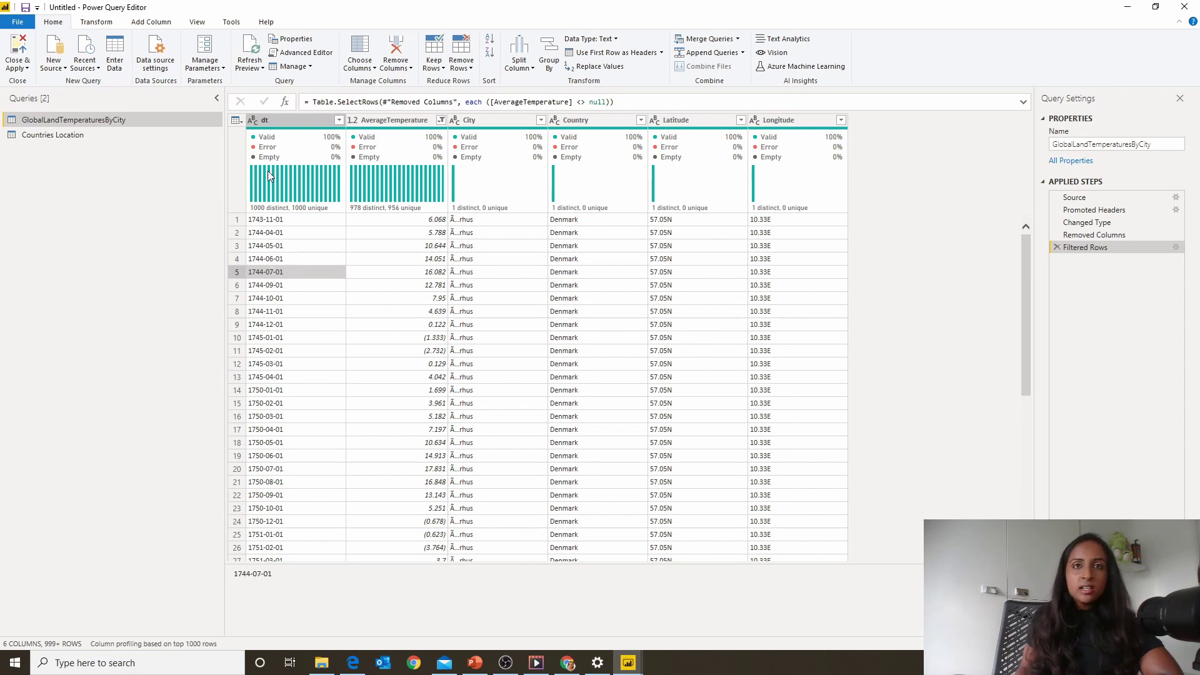
pyautogui.click(270, 122)
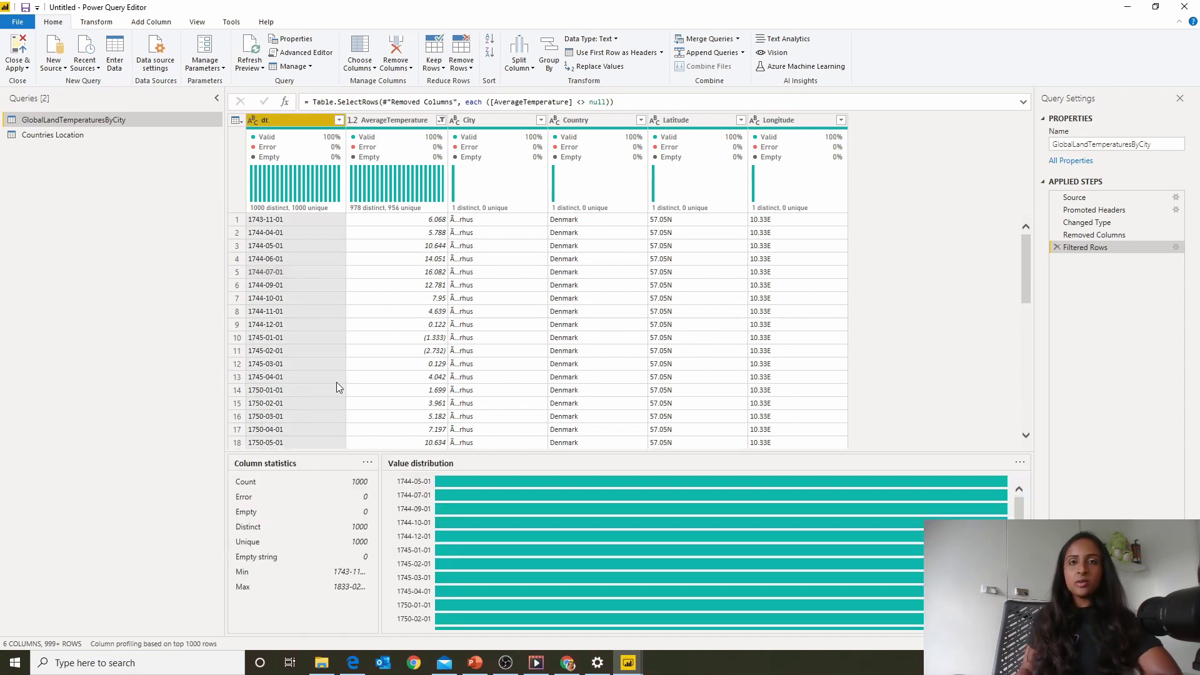
pyautogui.click(264, 286)
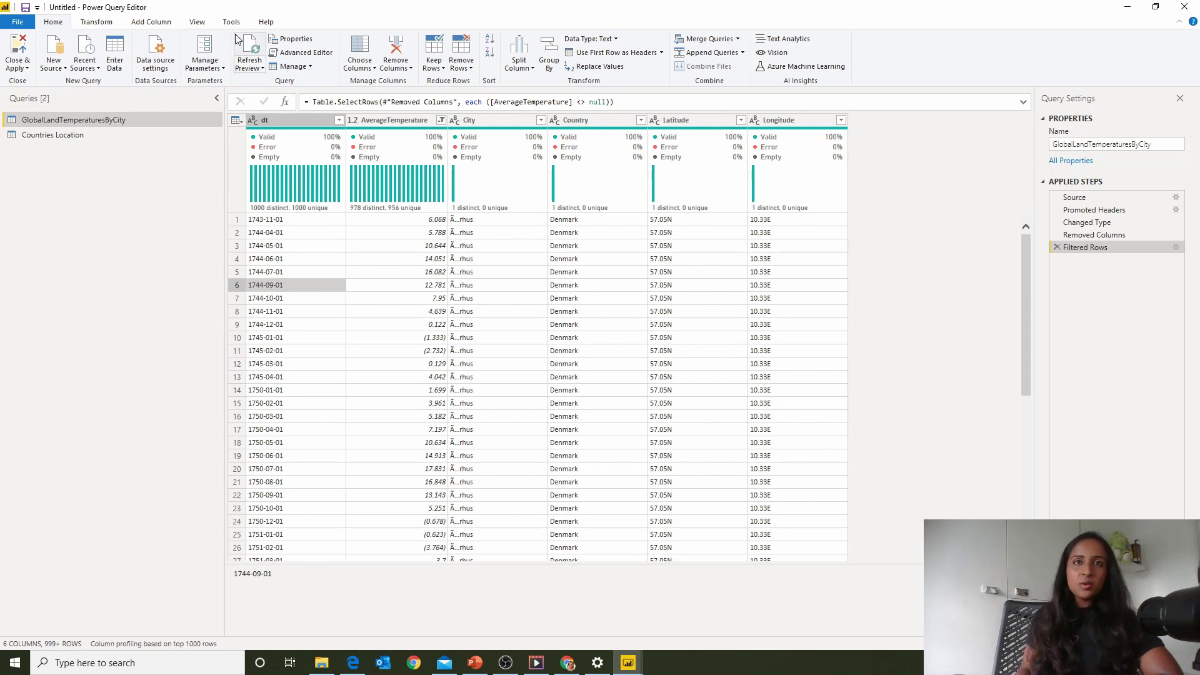
# Start a Column From Examples based only on the selected dt column and name the new column Date.
pyautogui.click(95, 22)
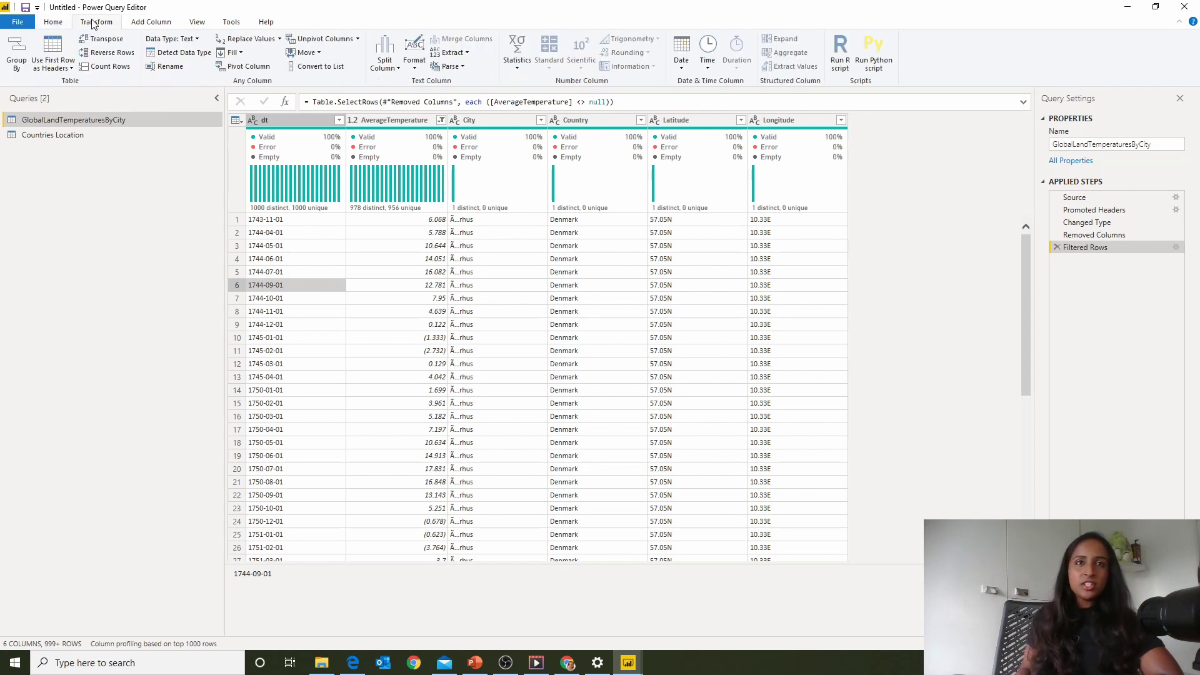
pyautogui.click(141, 23)
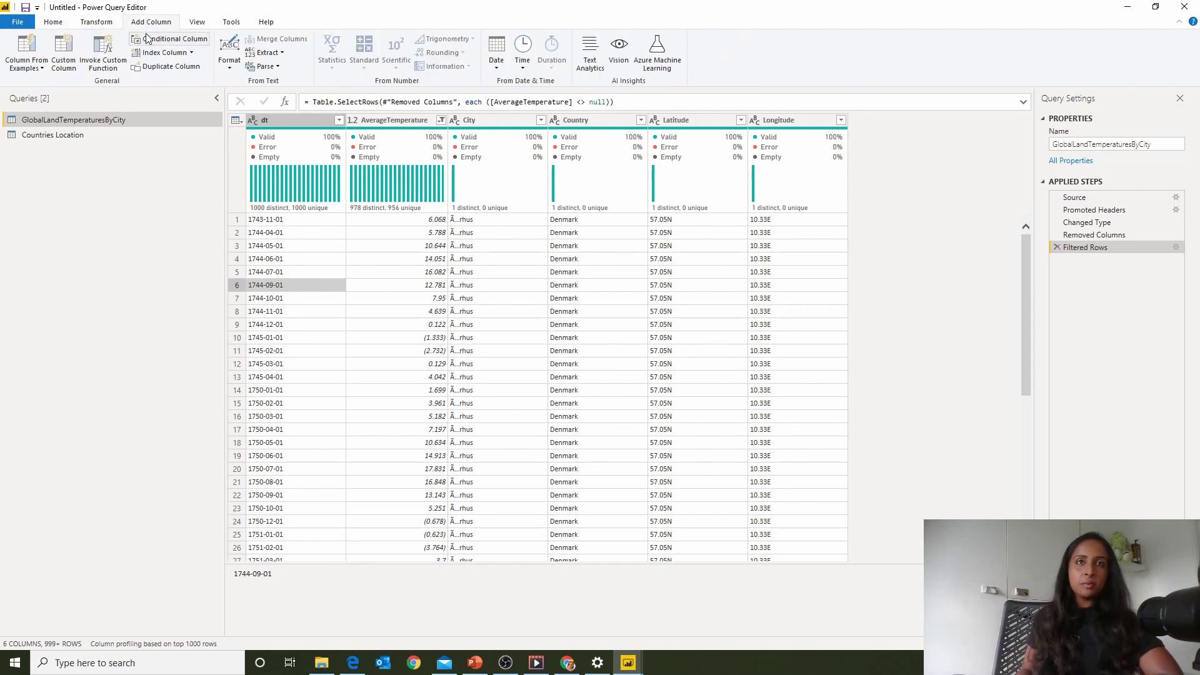
pyautogui.click(39, 70)
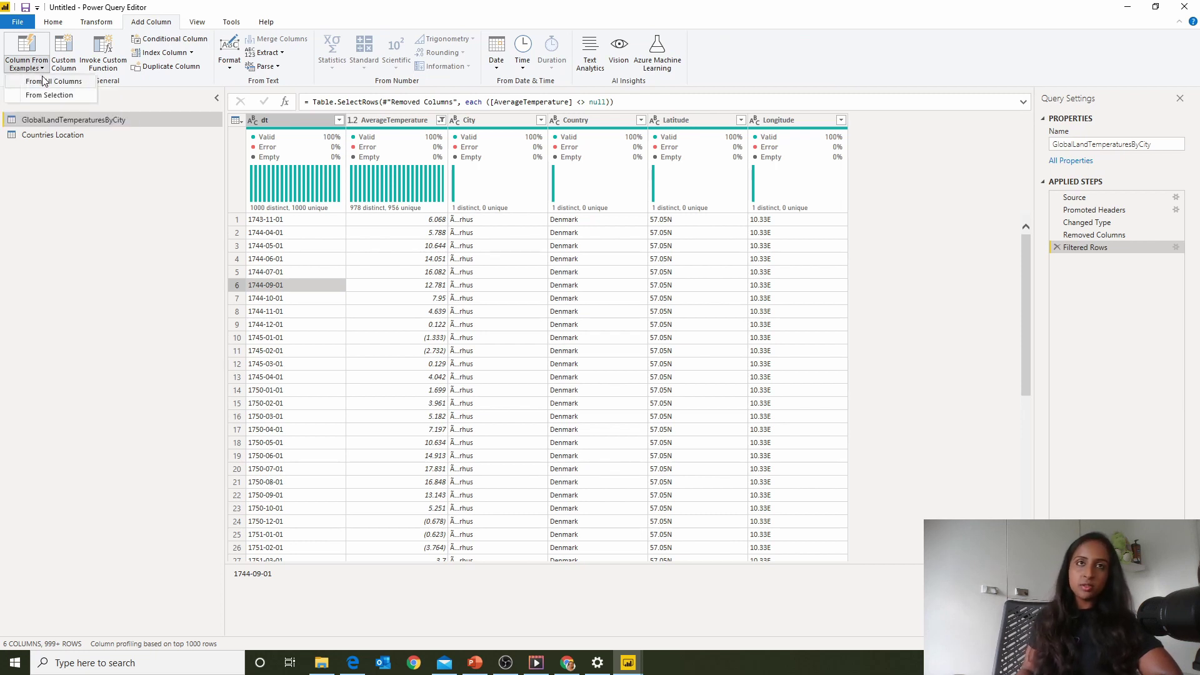
pyautogui.click(272, 119)
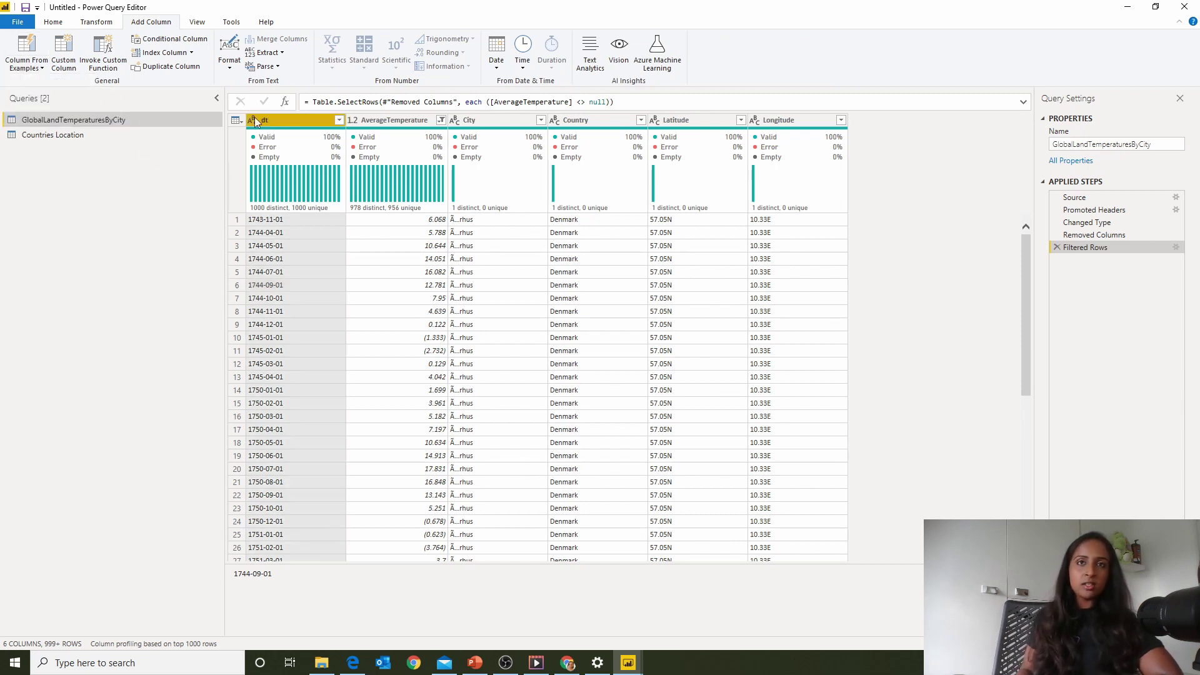
pyautogui.click(31, 66)
pyautogui.click(44, 94)
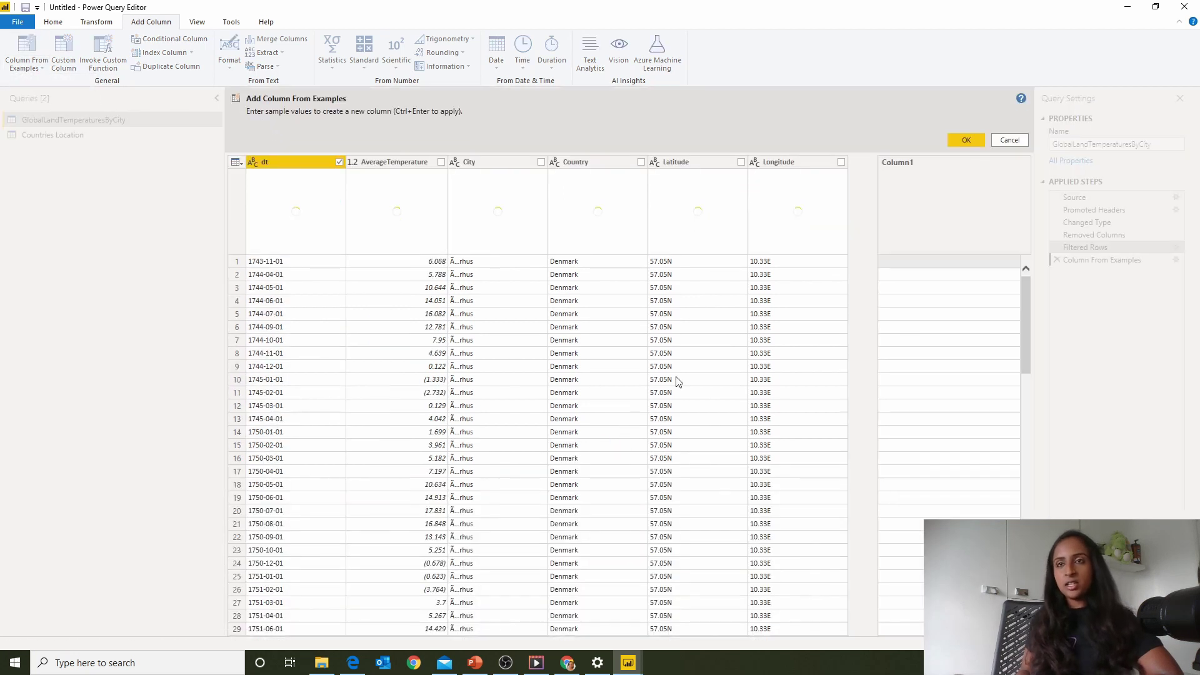
pyautogui.doubleClick(904, 162)
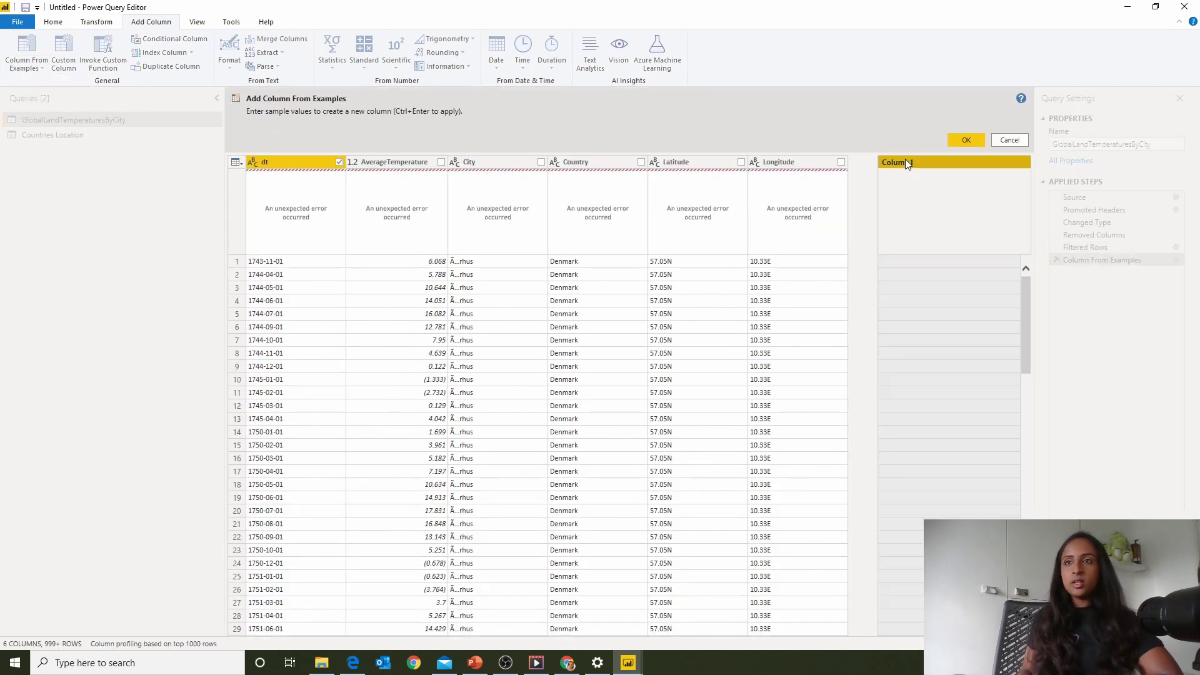
pyautogui.write('Date')
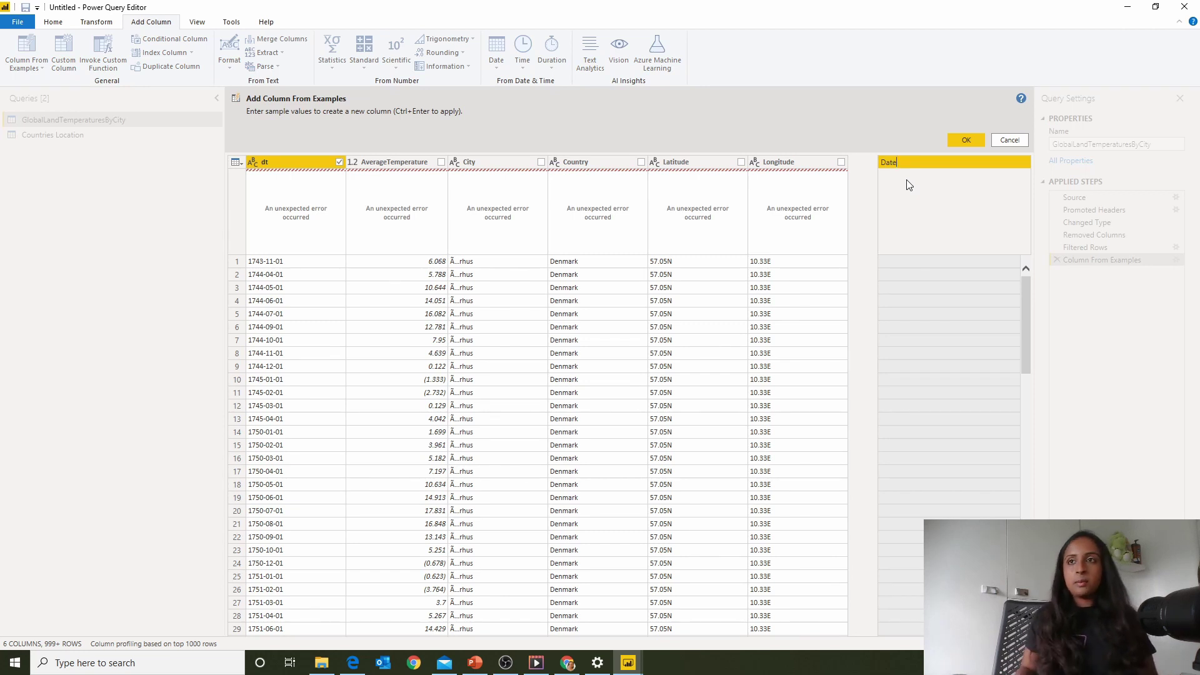
# Enter 01-11-1743 and 01-04-1744 as the first two sample values of the Date column and check the suggested rows.
pyautogui.click(925, 261)
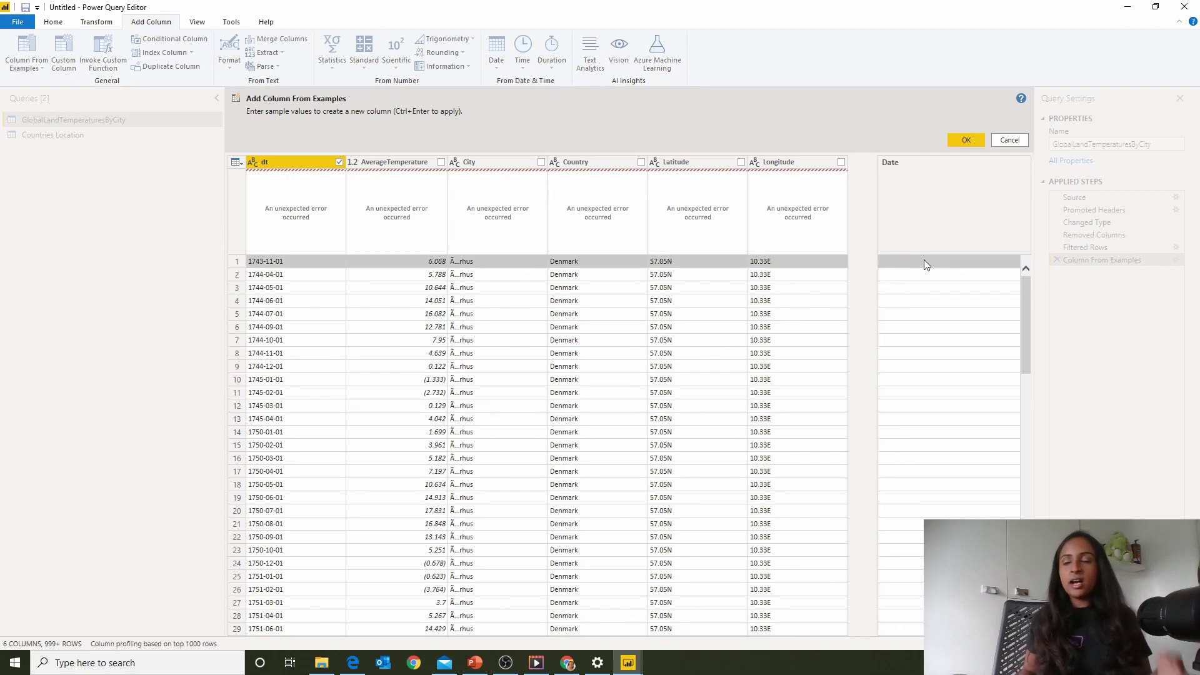
pyautogui.click(924, 260)
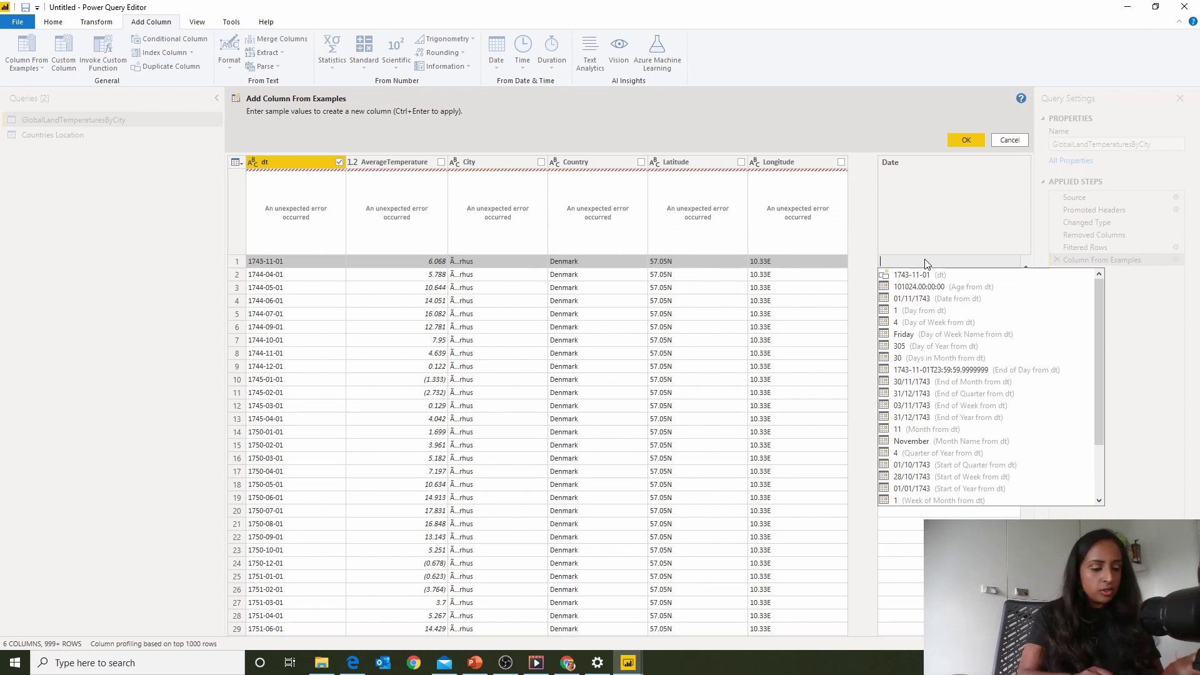
pyautogui.write('01')
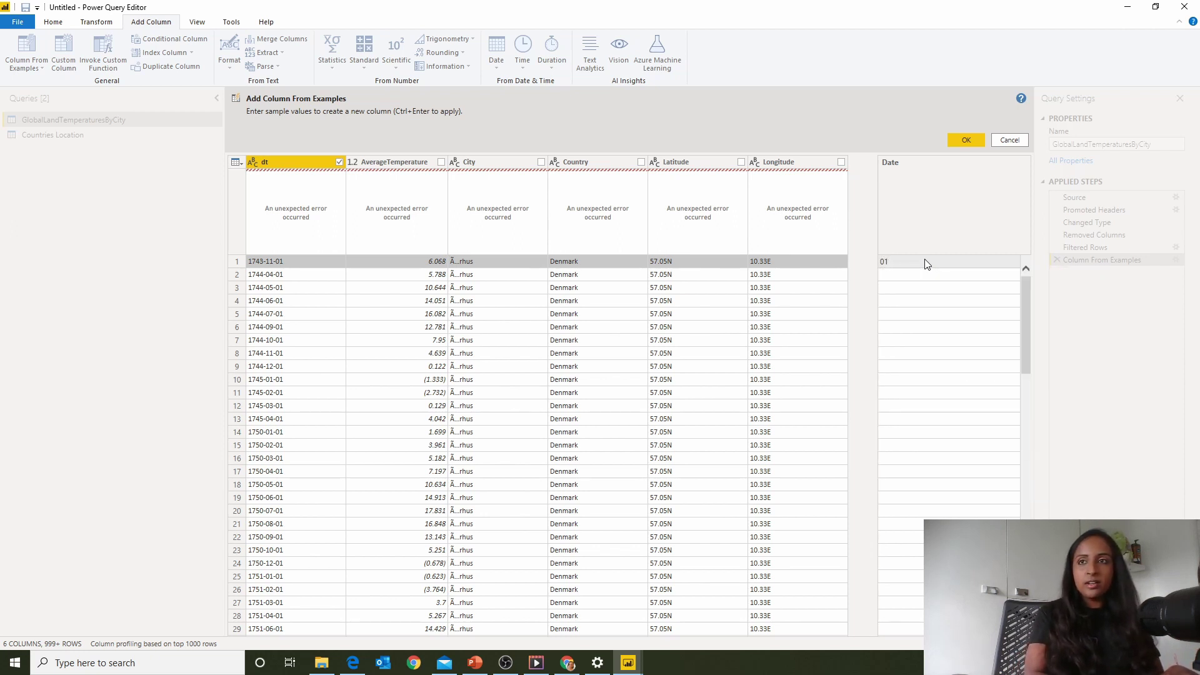
pyautogui.write('-11-1743')
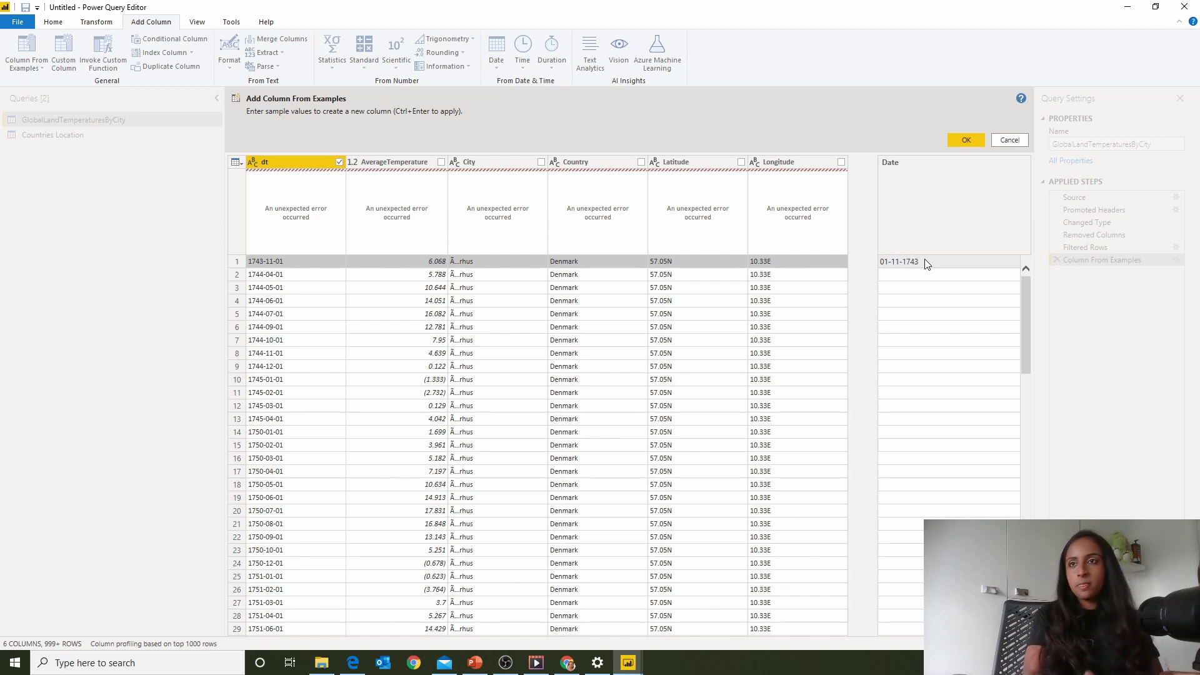
pyautogui.press('Return')
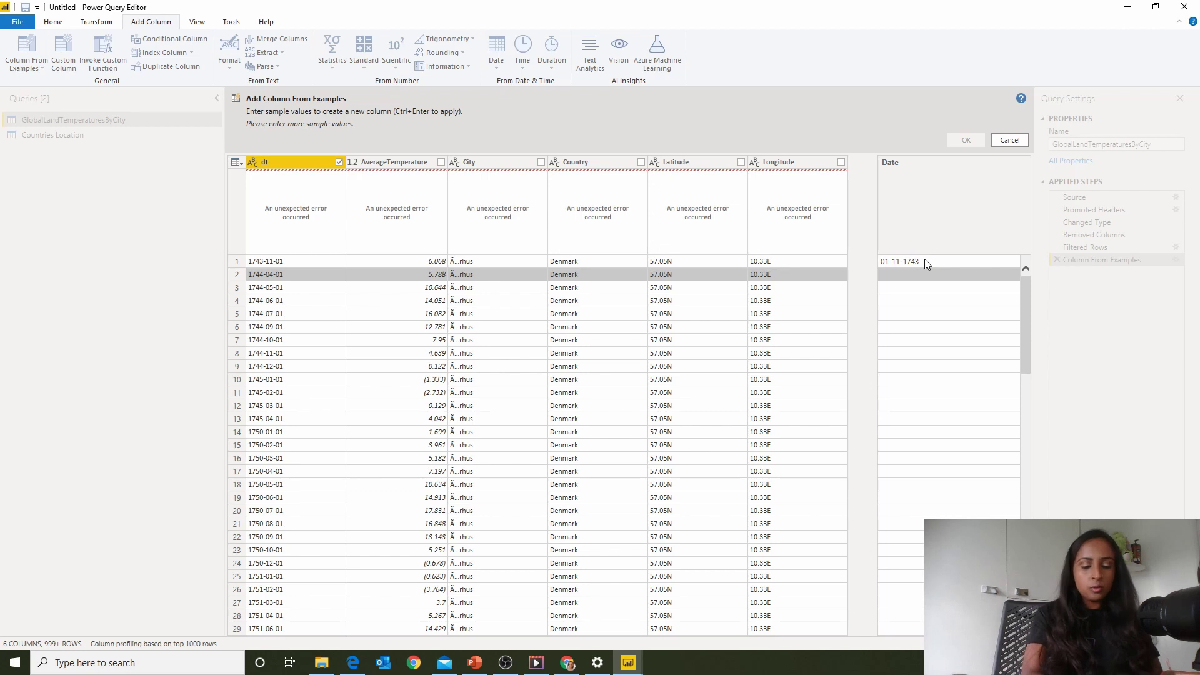
pyautogui.write('01-0')
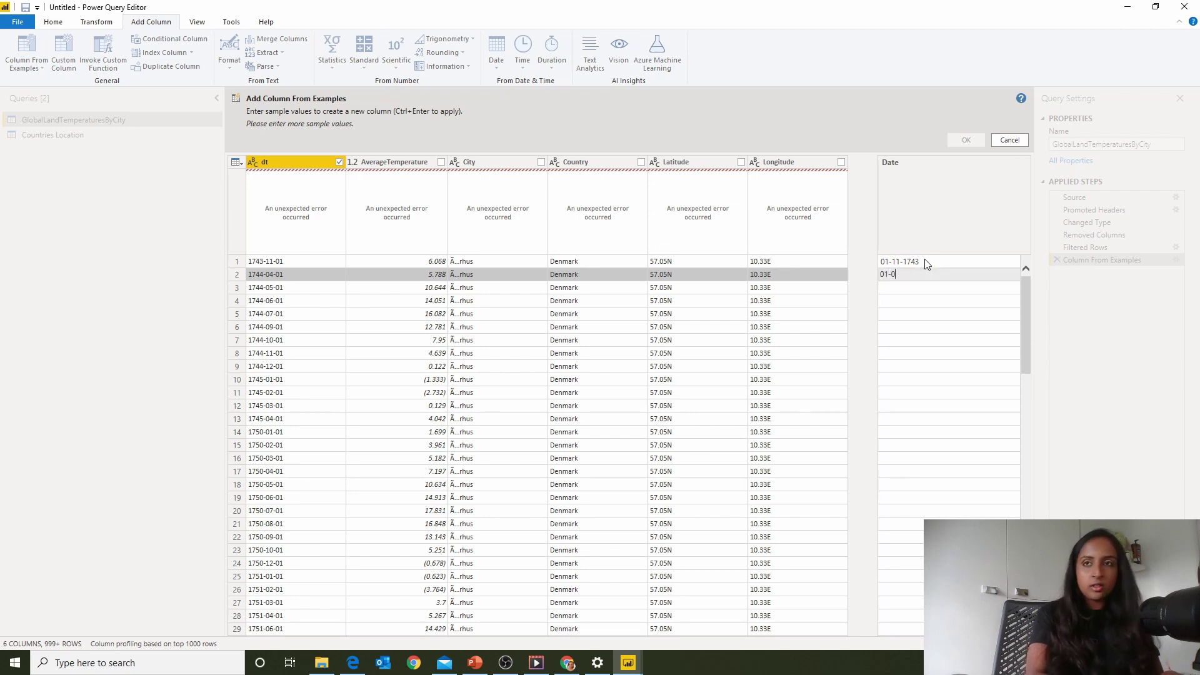
pyautogui.write('4-1744')
pyautogui.press('Return')
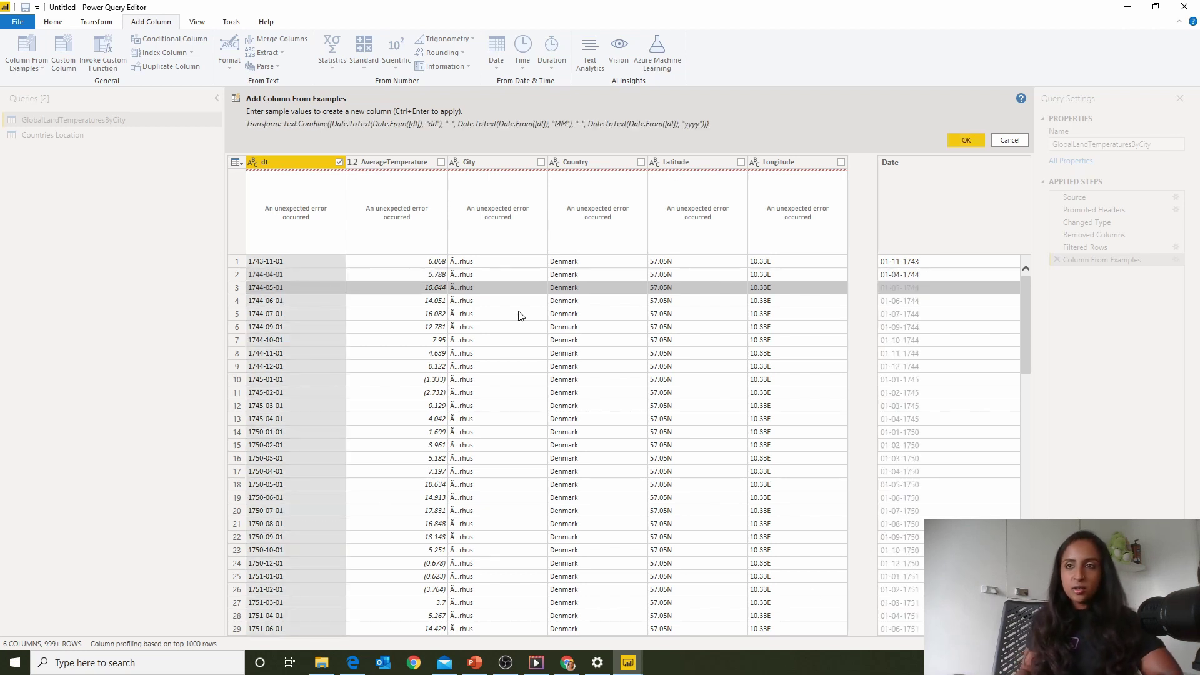
pyautogui.scroll(-7, 890, 492)
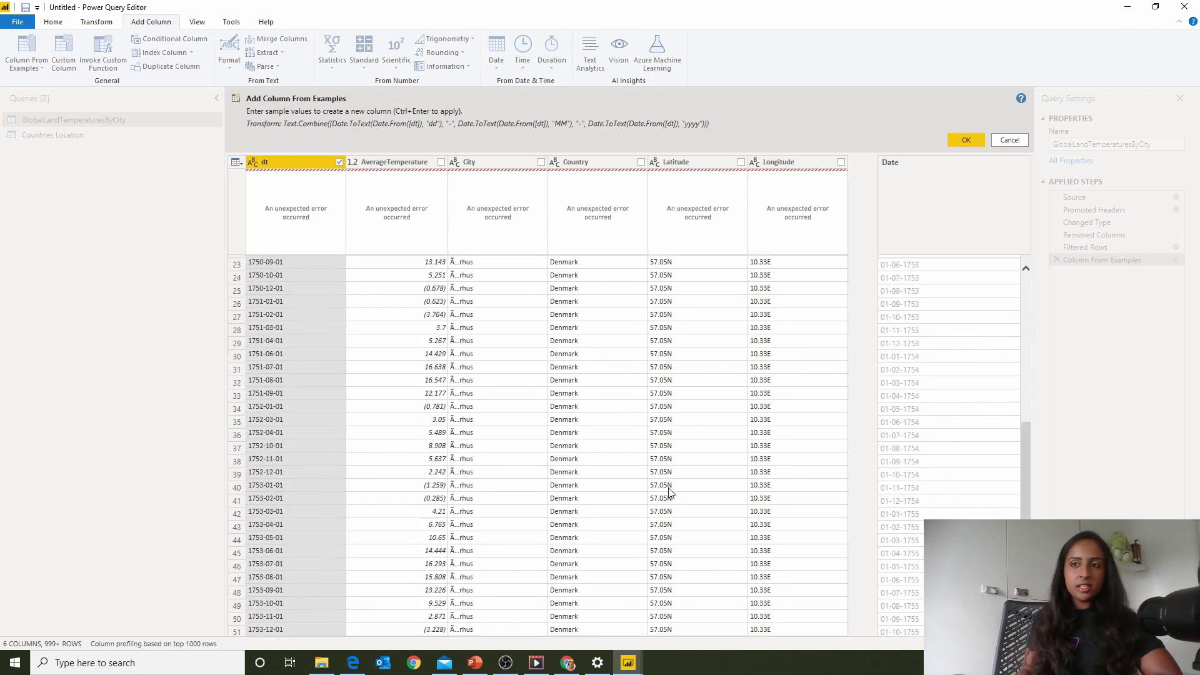
pyautogui.scroll(7, 305, 478)
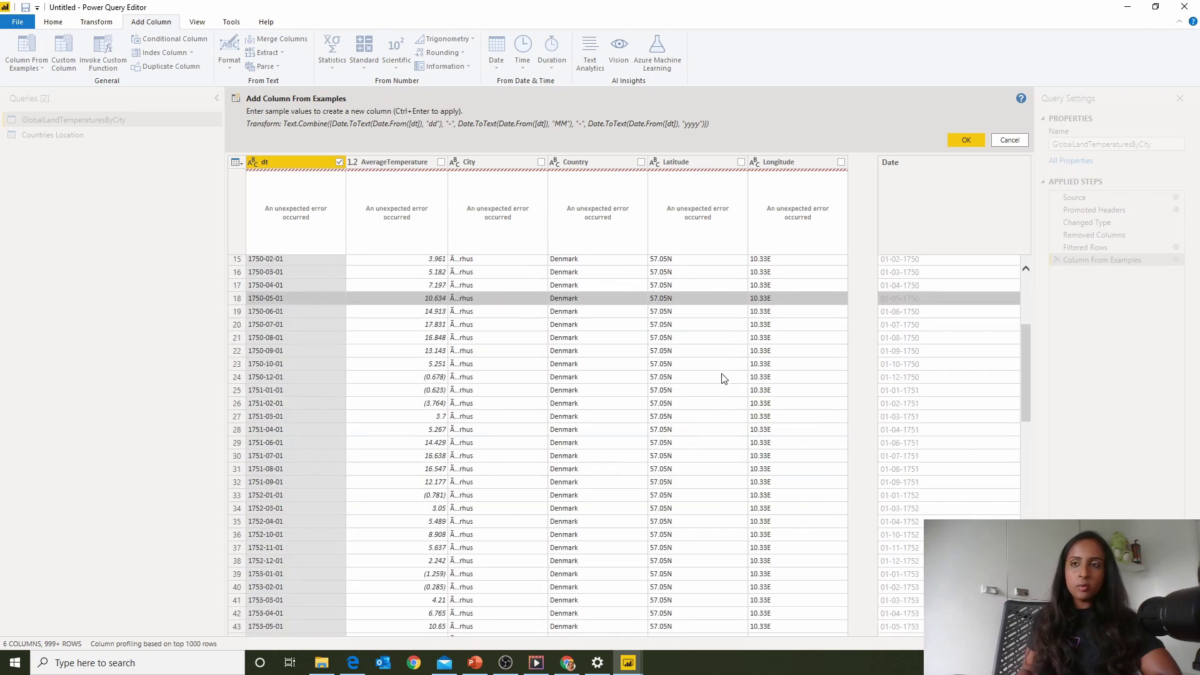
# Change the first sample value of the Date column to the slash-separated date 01/11/1743.
pyautogui.click(912, 265)
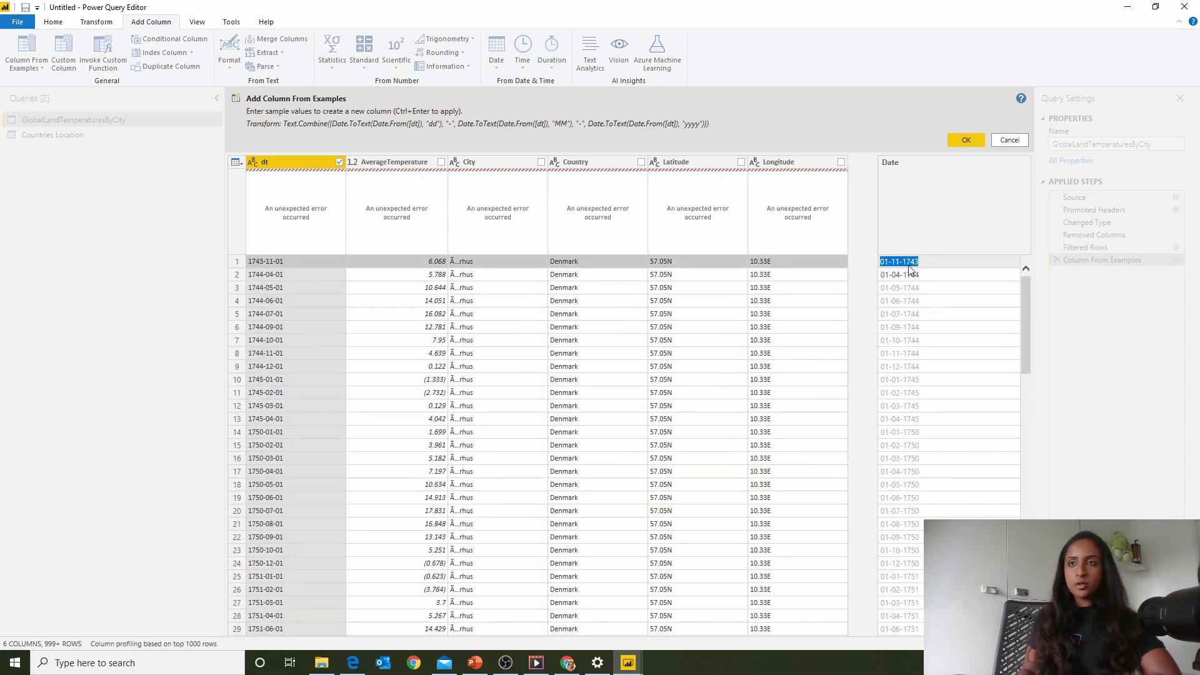
pyautogui.click(897, 265)
pyautogui.press('BackSpace')
pyautogui.write('/11/')
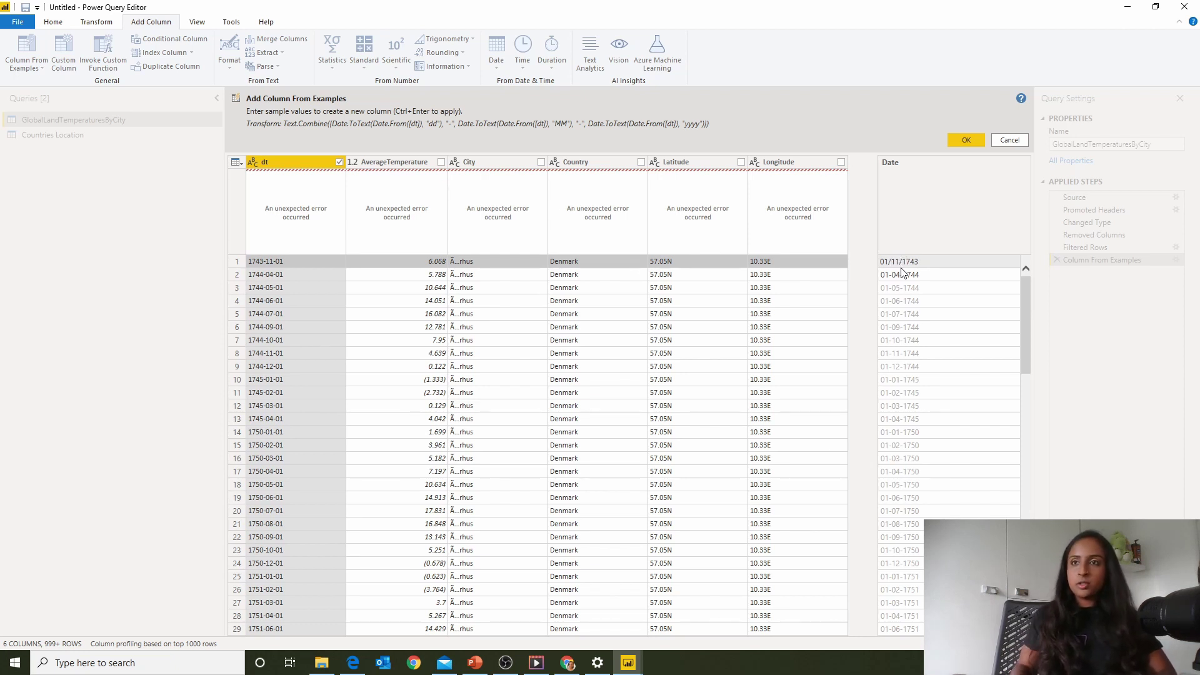
# Change the second sample value to 01/04/1744 and add the Date column to the temperature table.
pyautogui.click(906, 277)
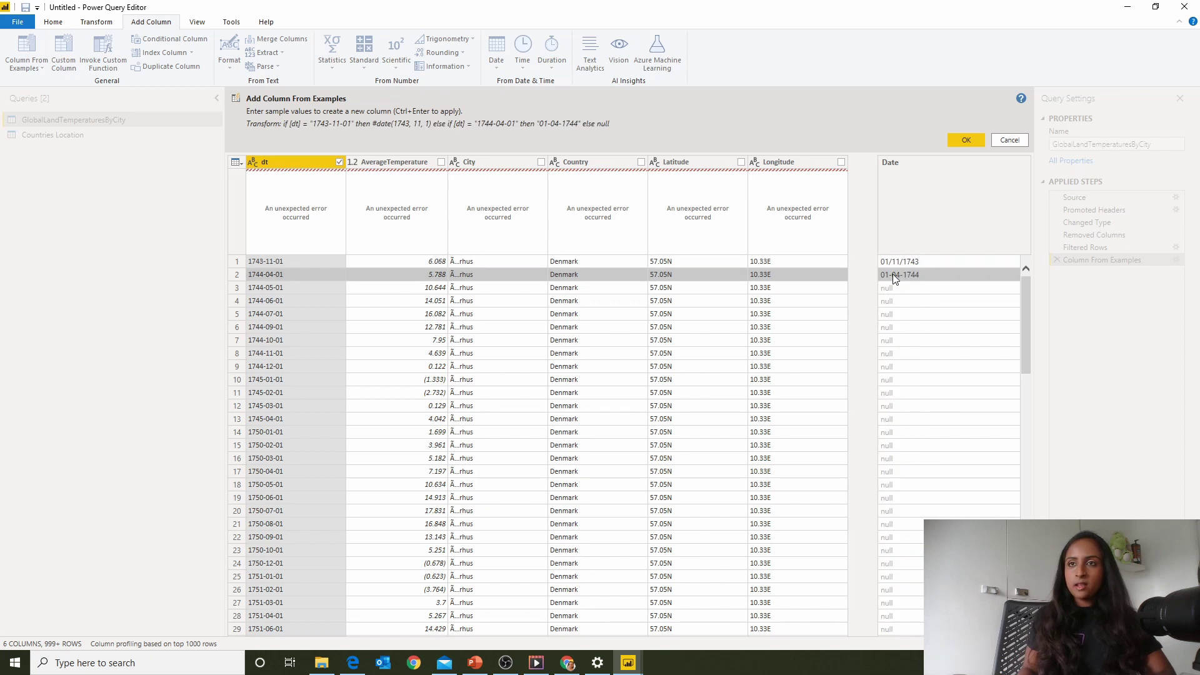
pyautogui.click(892, 274)
pyautogui.click(895, 274)
pyautogui.press('Left')
pyautogui.press('BackSpace')
pyautogui.write('/')
pyautogui.press('BackSpace')
pyautogui.write('/')
pyautogui.press('Return')
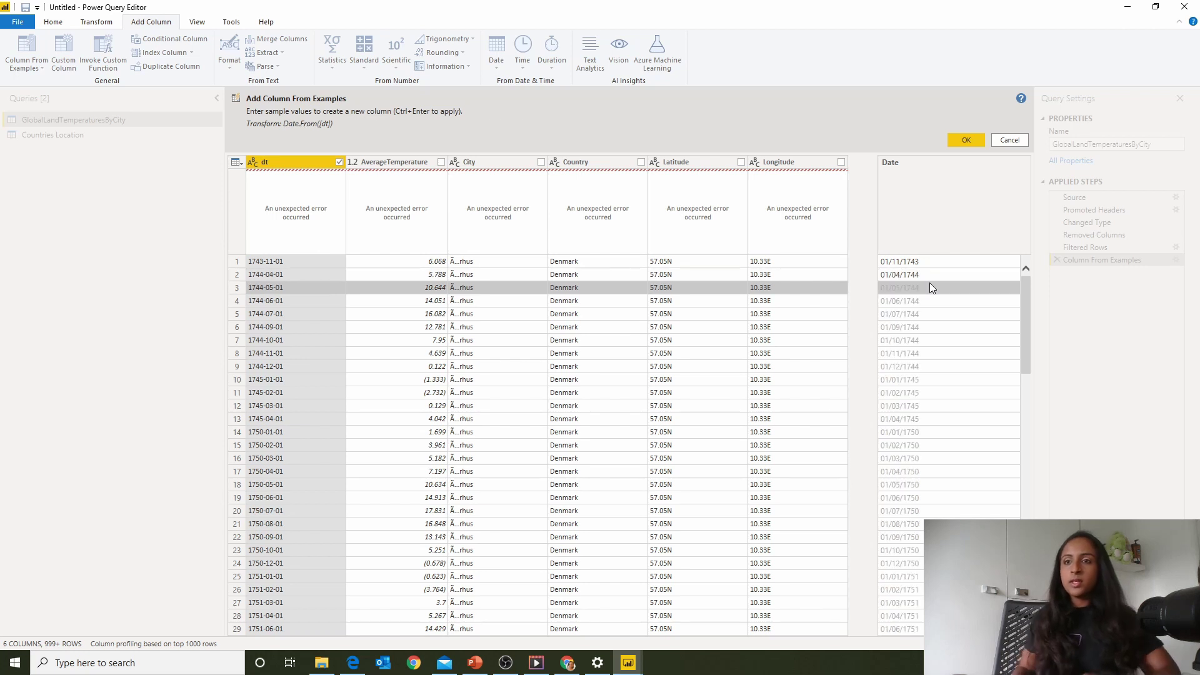
pyautogui.click(910, 509)
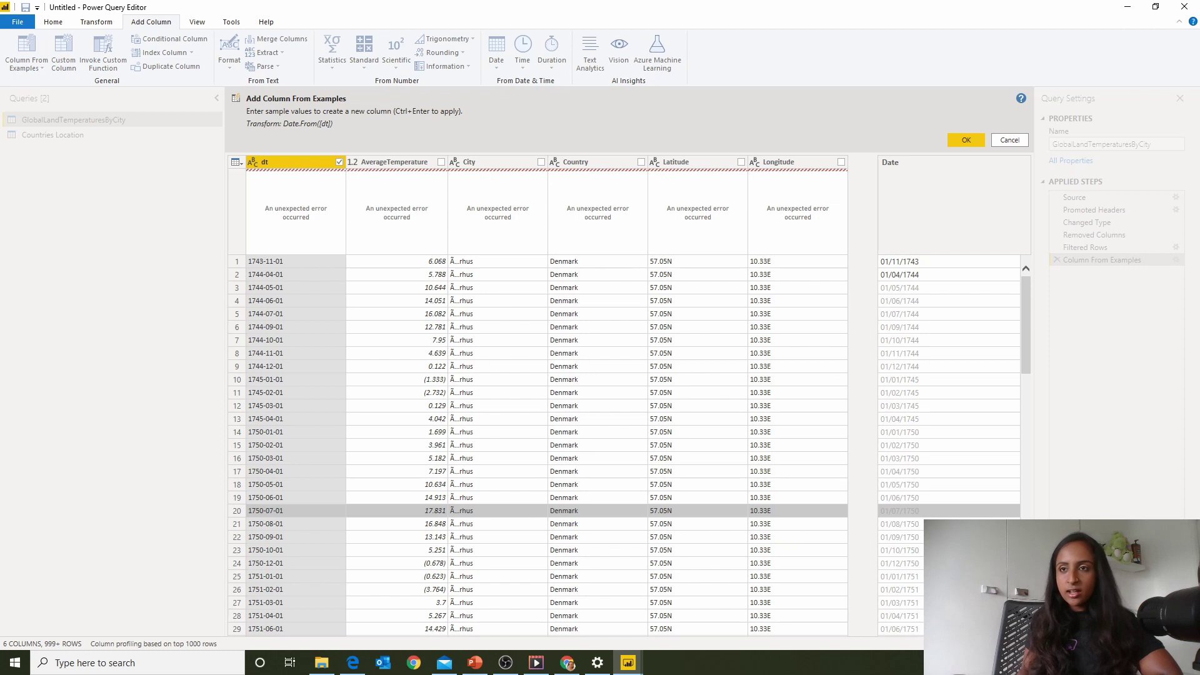
pyautogui.click(972, 142)
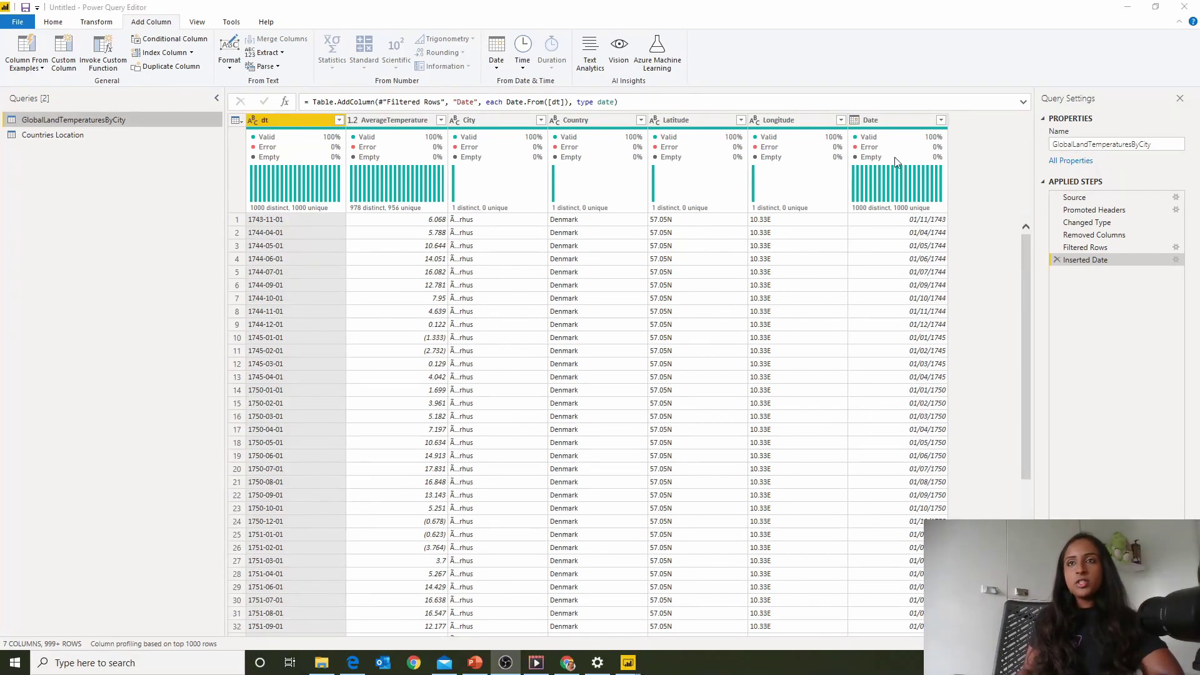
# Compare the Latitude values of the temperature table with the latitude and longitude columns of the Countries Location query.
pyautogui.click(705, 119)
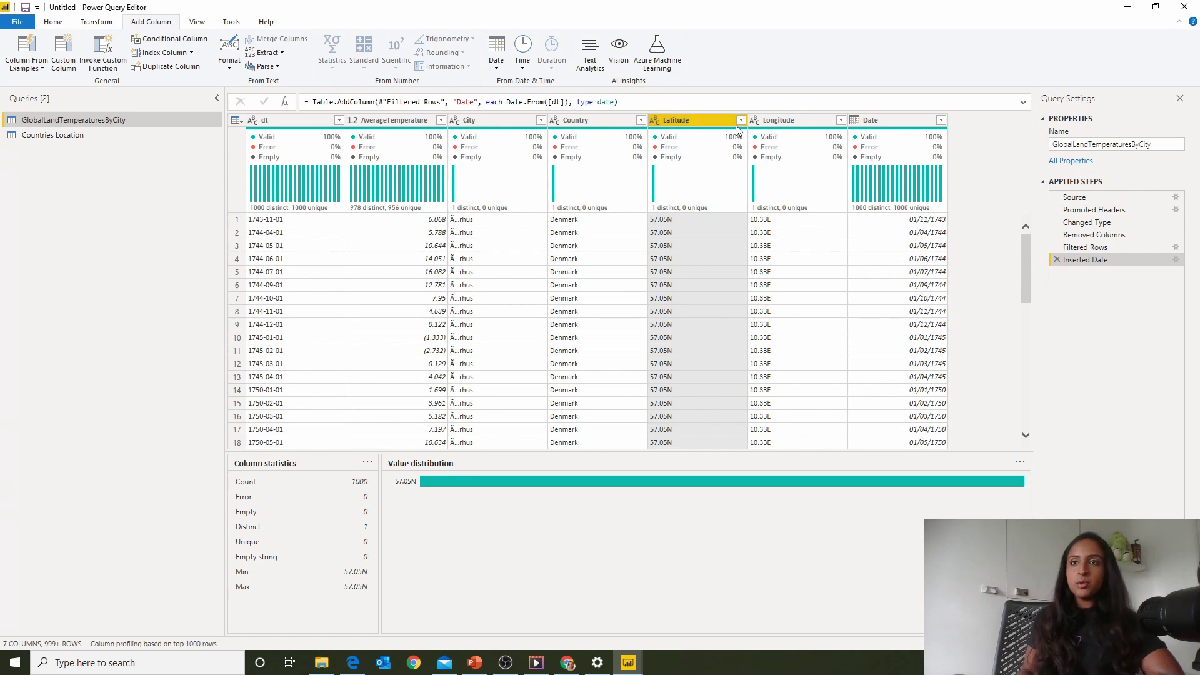
pyautogui.click(693, 273)
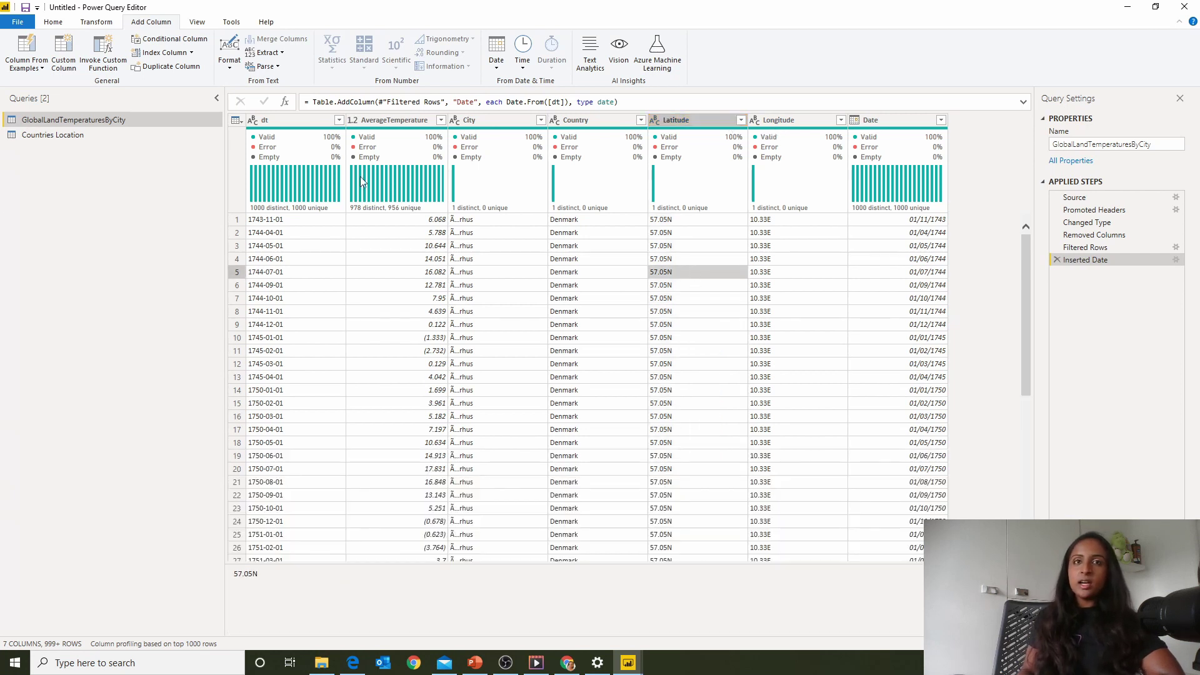
pyautogui.click(695, 123)
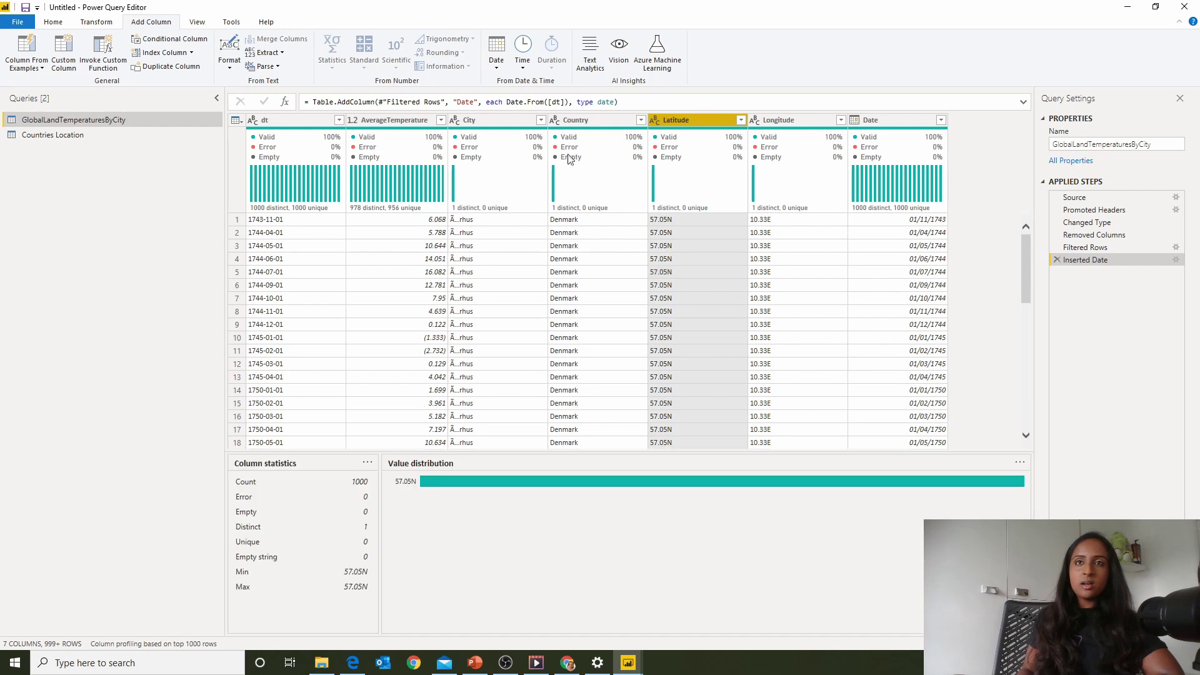
pyautogui.click(715, 249)
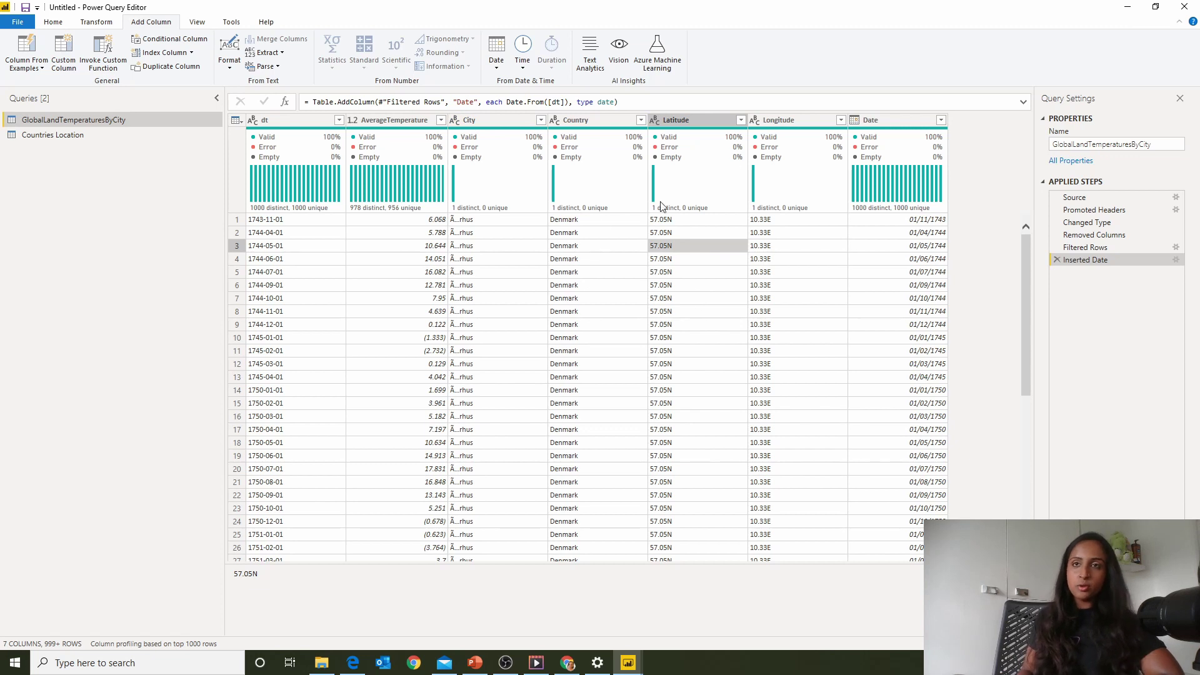
pyautogui.click(60, 135)
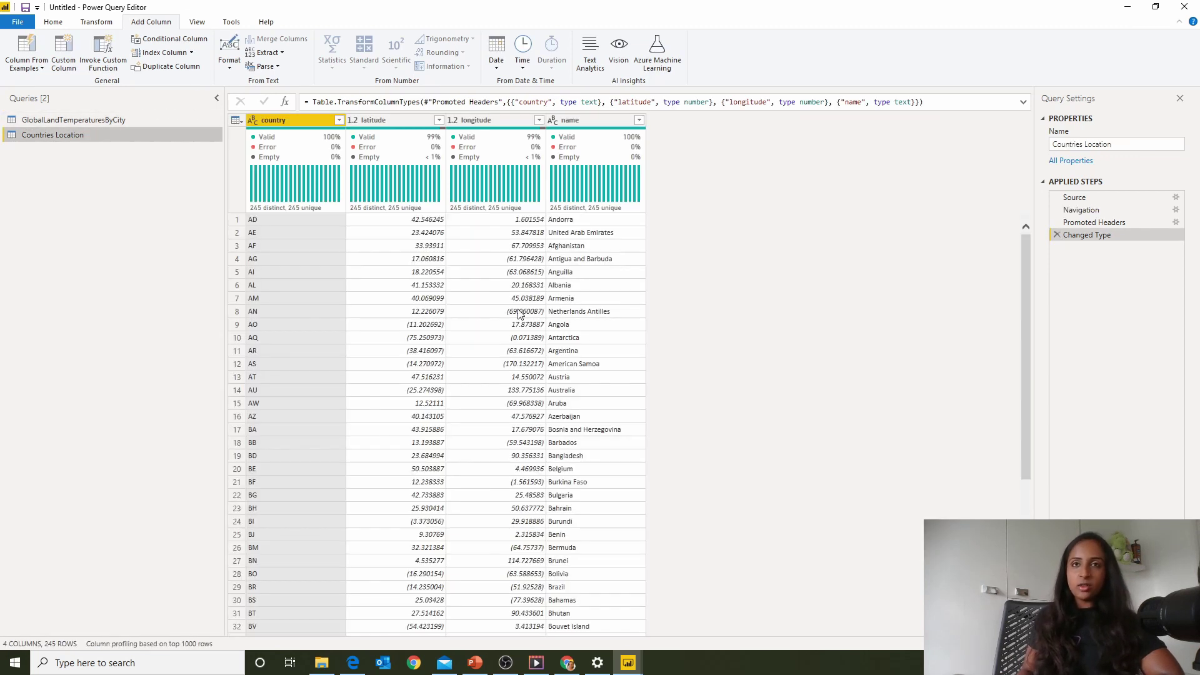
pyautogui.click(374, 249)
pyautogui.click(504, 249)
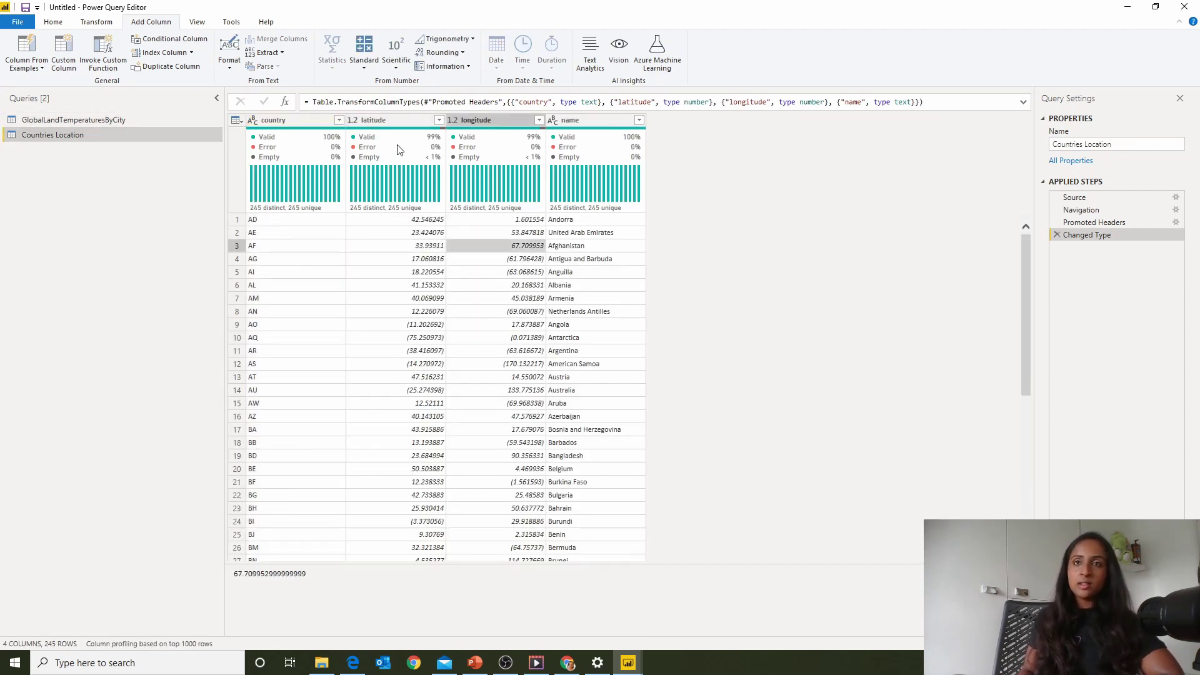
# Remove the Latitude and Longitude columns from the GlobalLandTemperaturesByCity query.
pyautogui.click(100, 122)
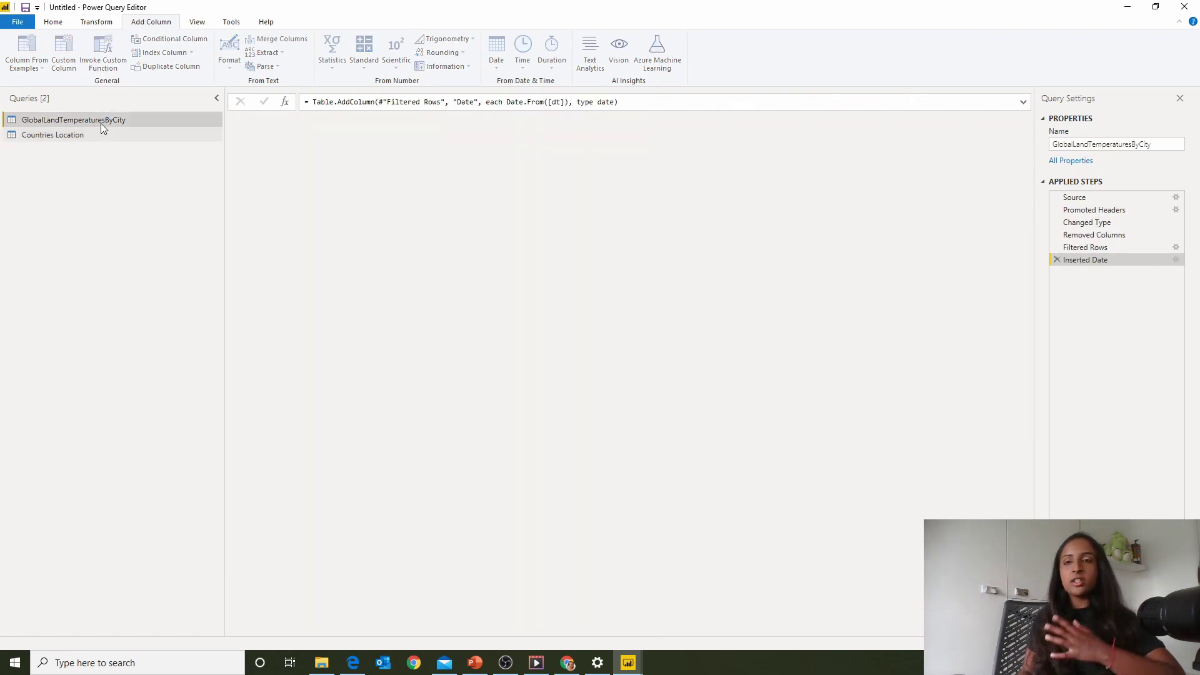
pyautogui.click(684, 120)
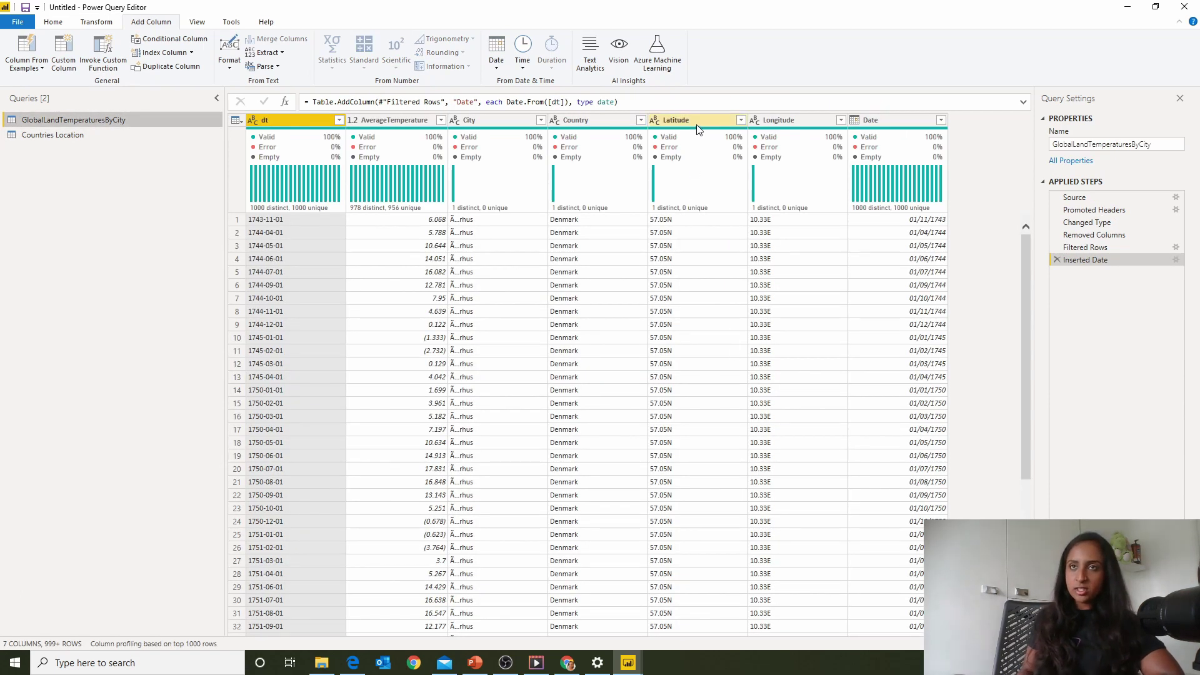
pyautogui.rightClick(711, 124)
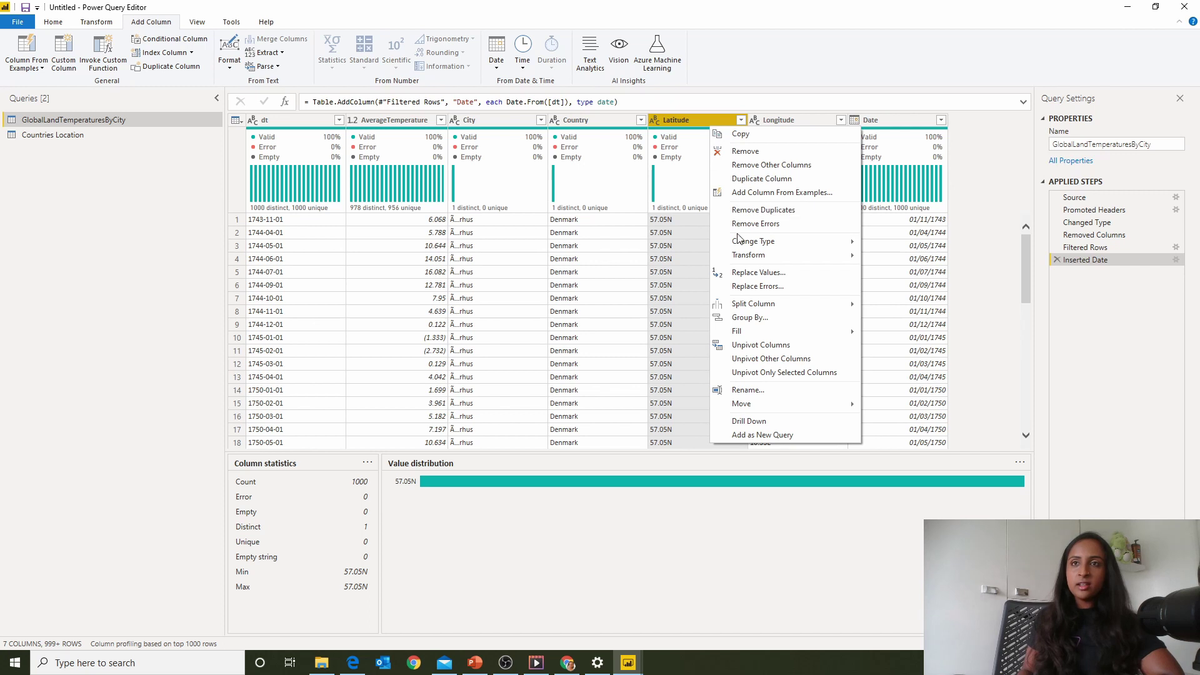
pyautogui.click(744, 152)
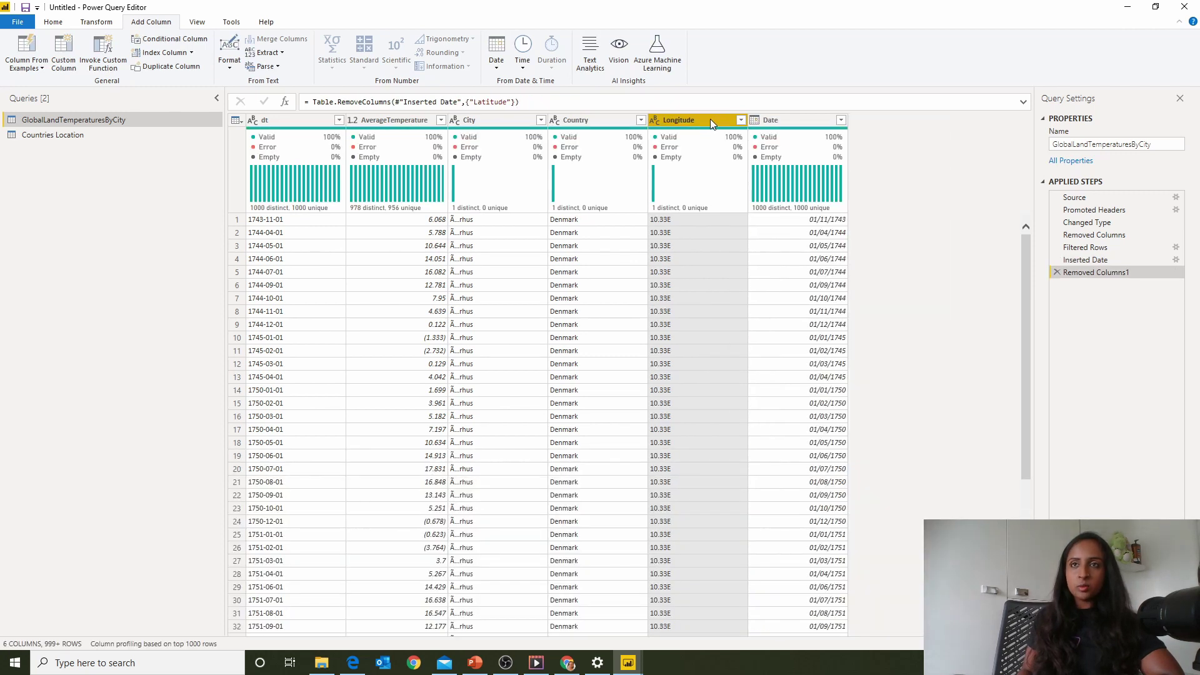
pyautogui.rightClick(710, 120)
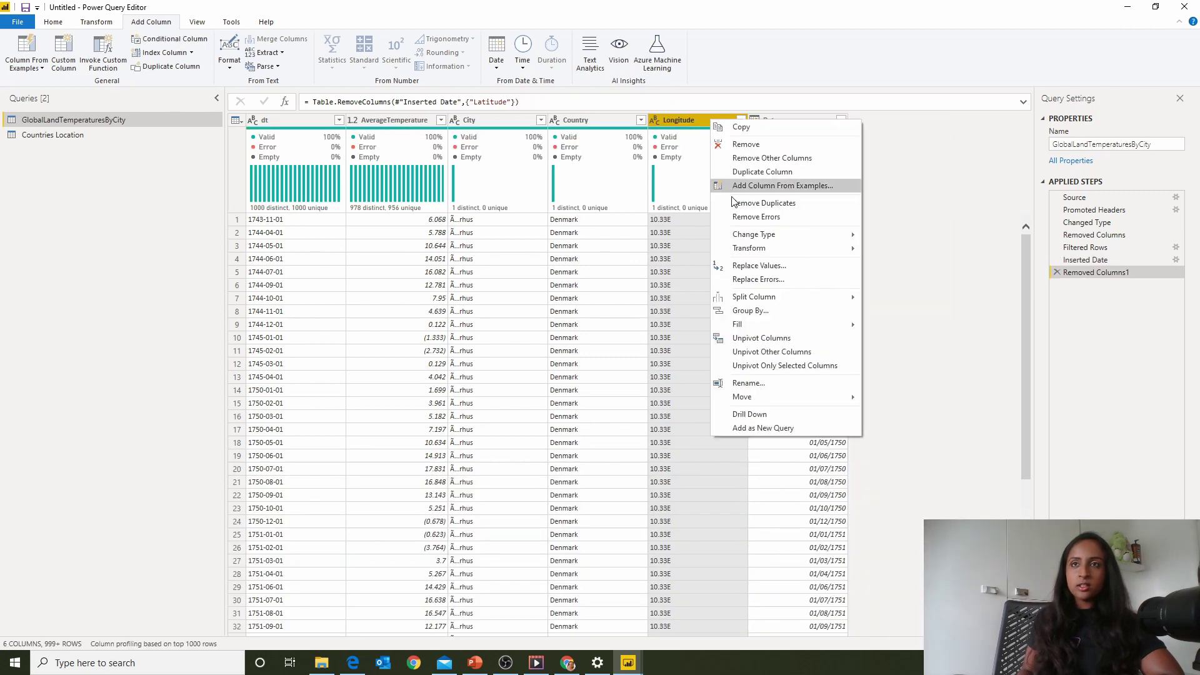
pyautogui.click(750, 148)
pyautogui.click(716, 106)
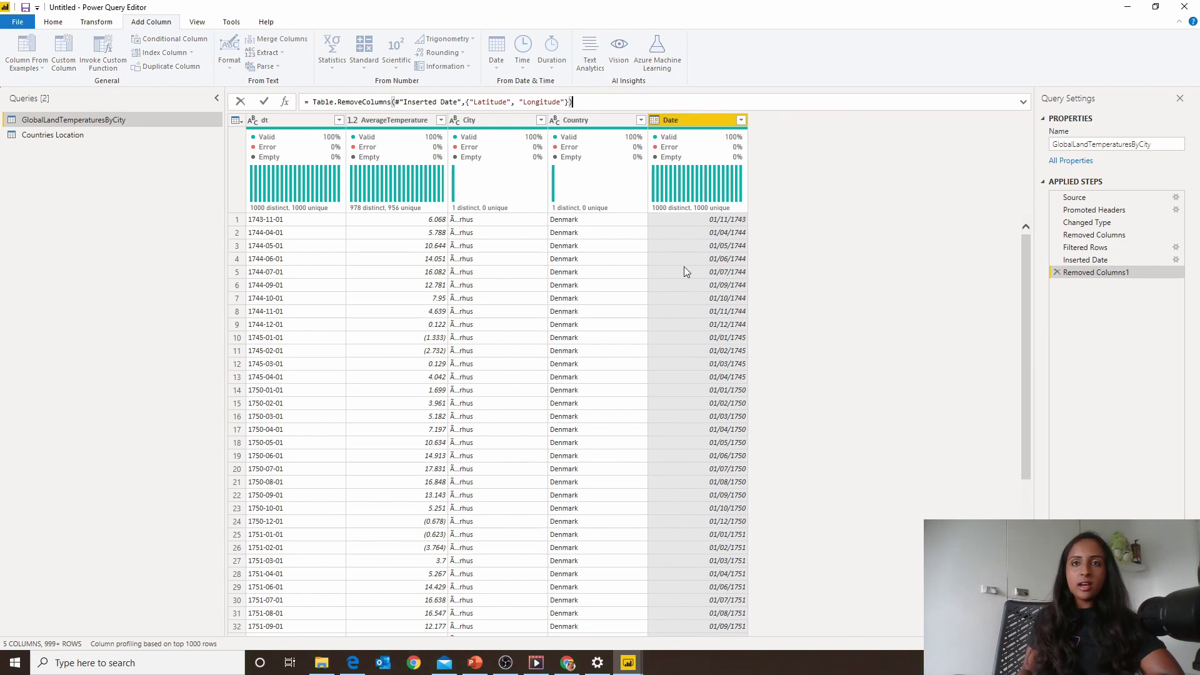
# Remove the original dt text column from the temperature table.
pyautogui.rightClick(262, 121)
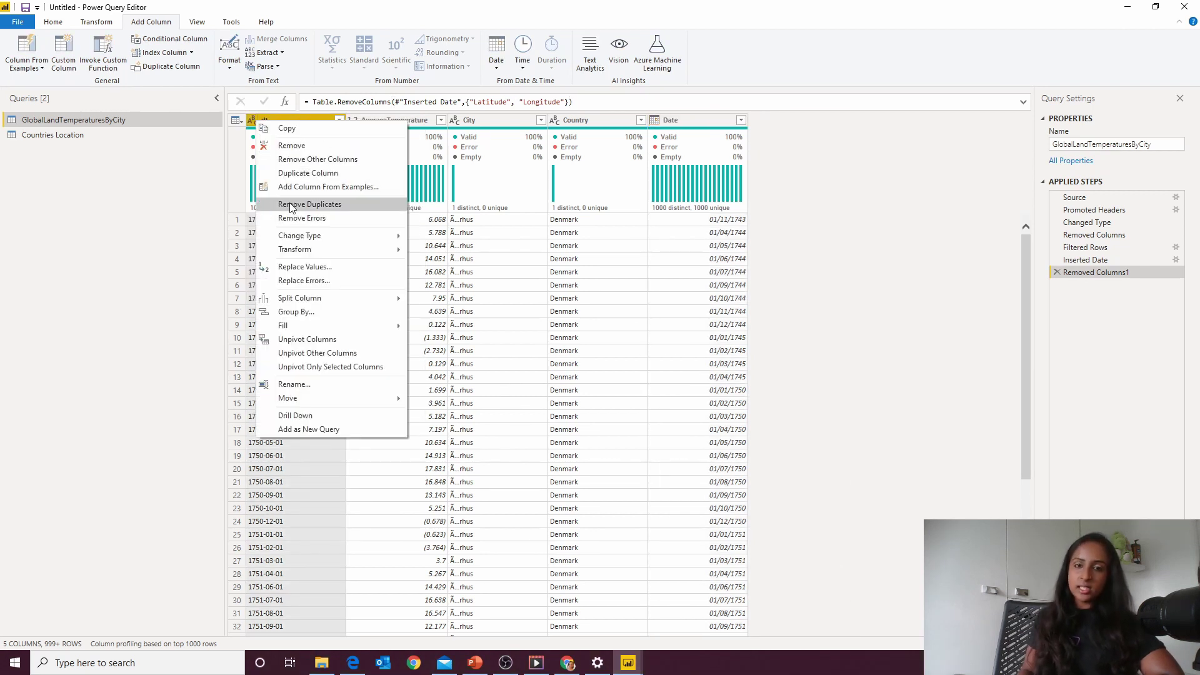
pyautogui.click(306, 147)
pyautogui.click(395, 380)
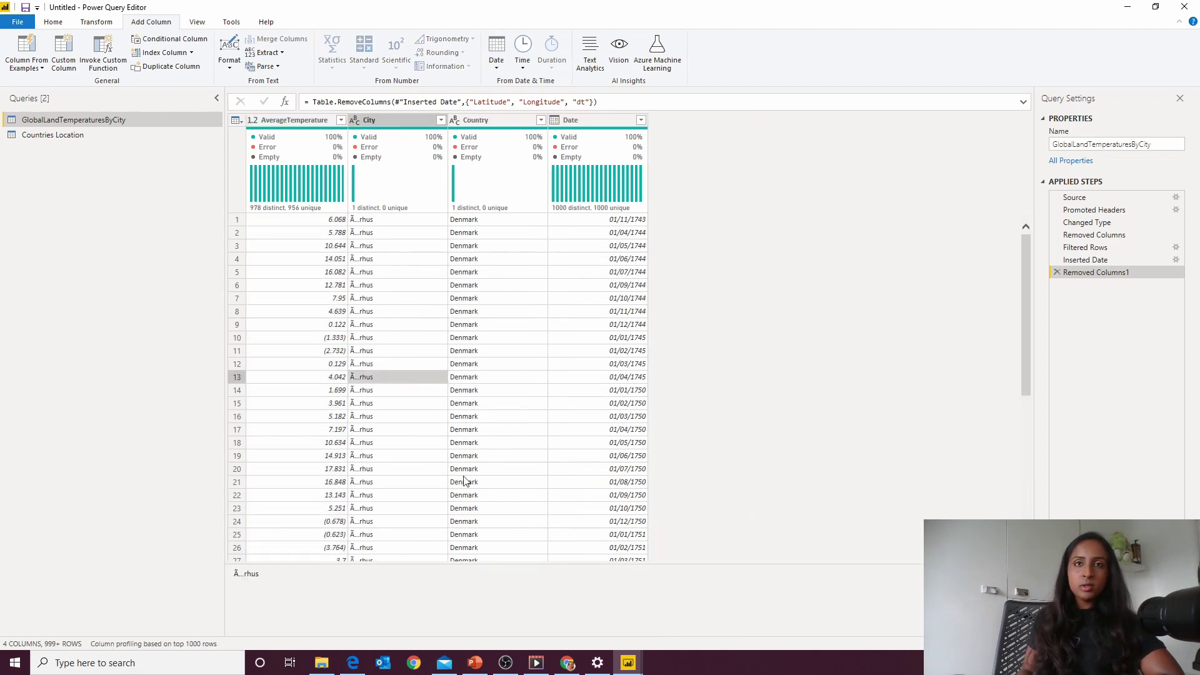
# Add a Year column extracted from the Date column and check its values against the dates.
pyautogui.click(577, 250)
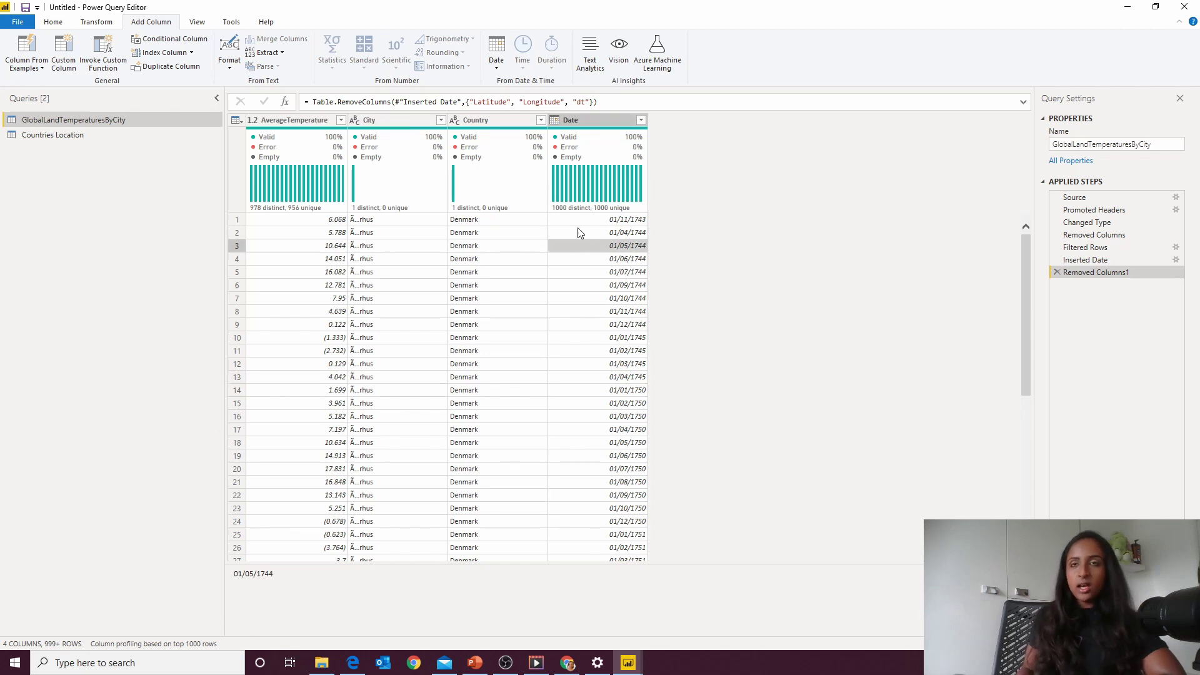
pyautogui.click(583, 136)
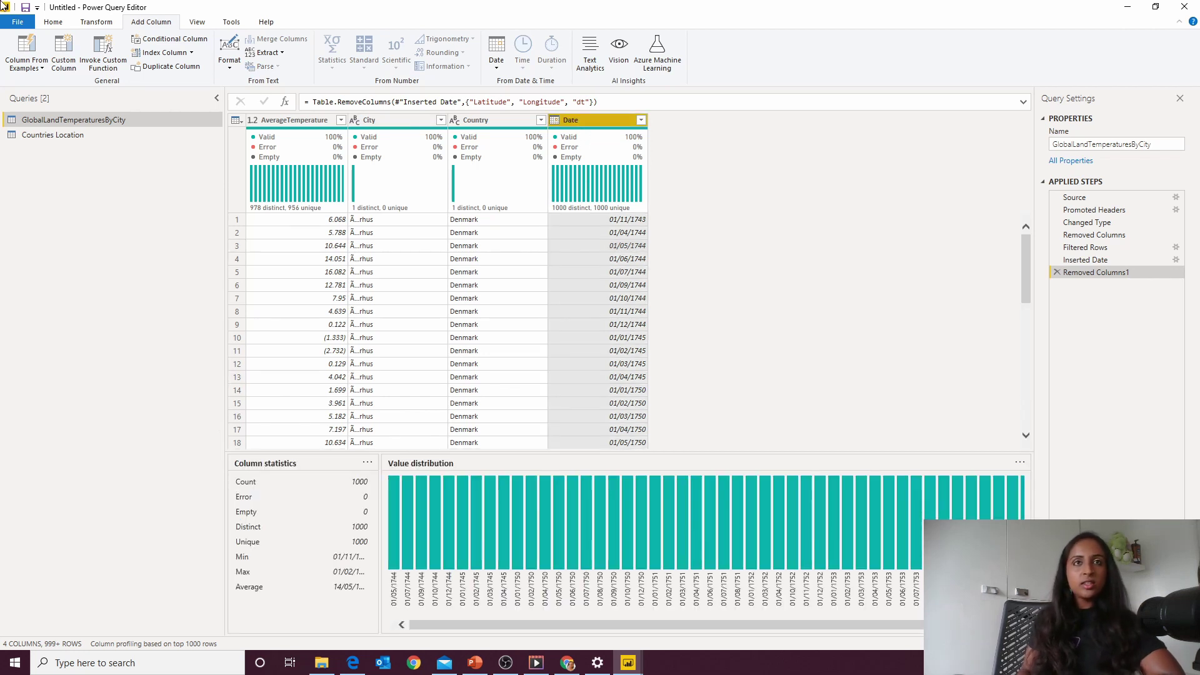
pyautogui.click(109, 23)
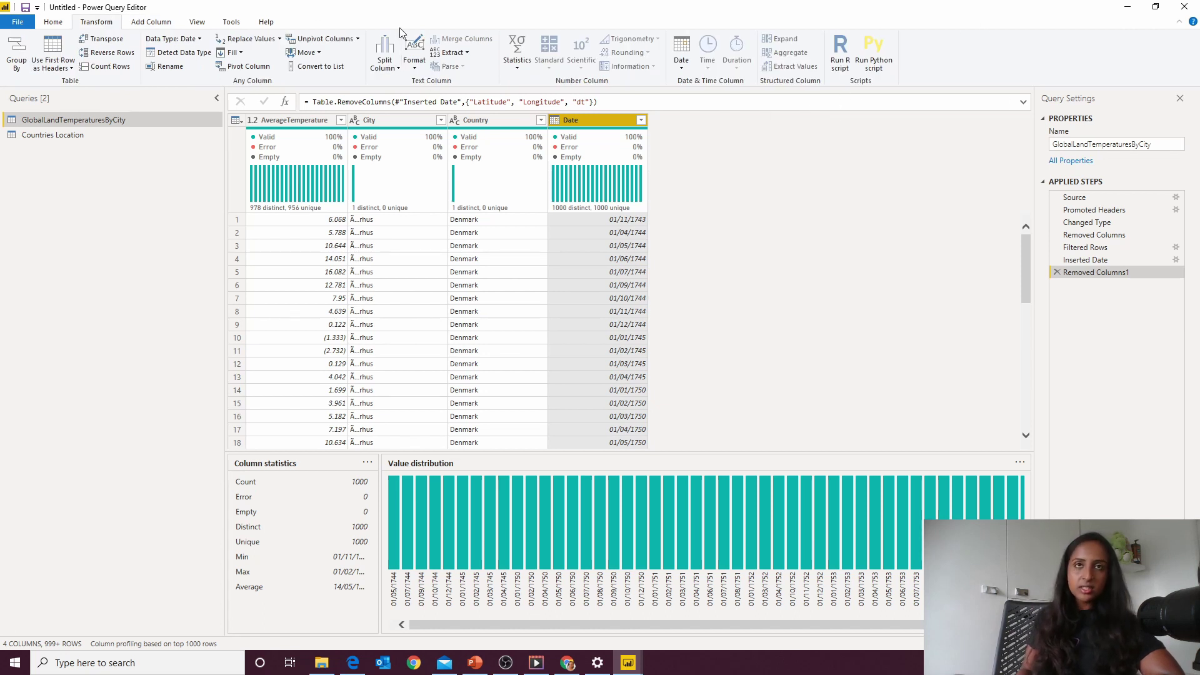
pyautogui.click(151, 22)
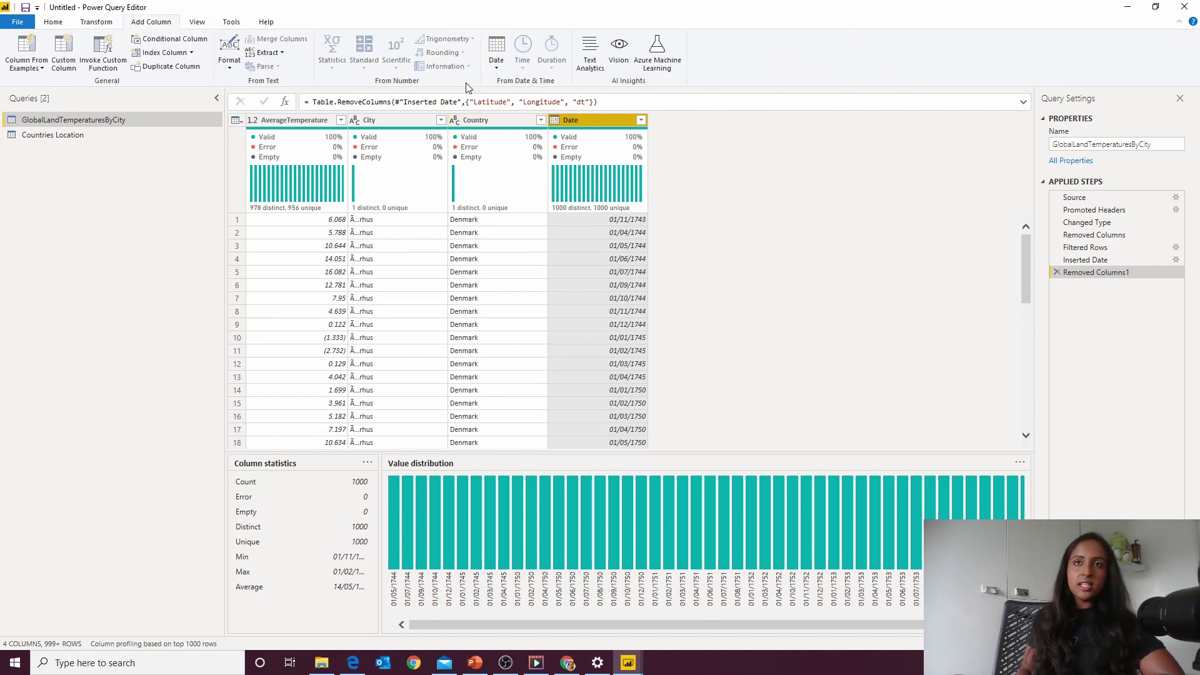
pyautogui.click(486, 63)
pyautogui.click(484, 62)
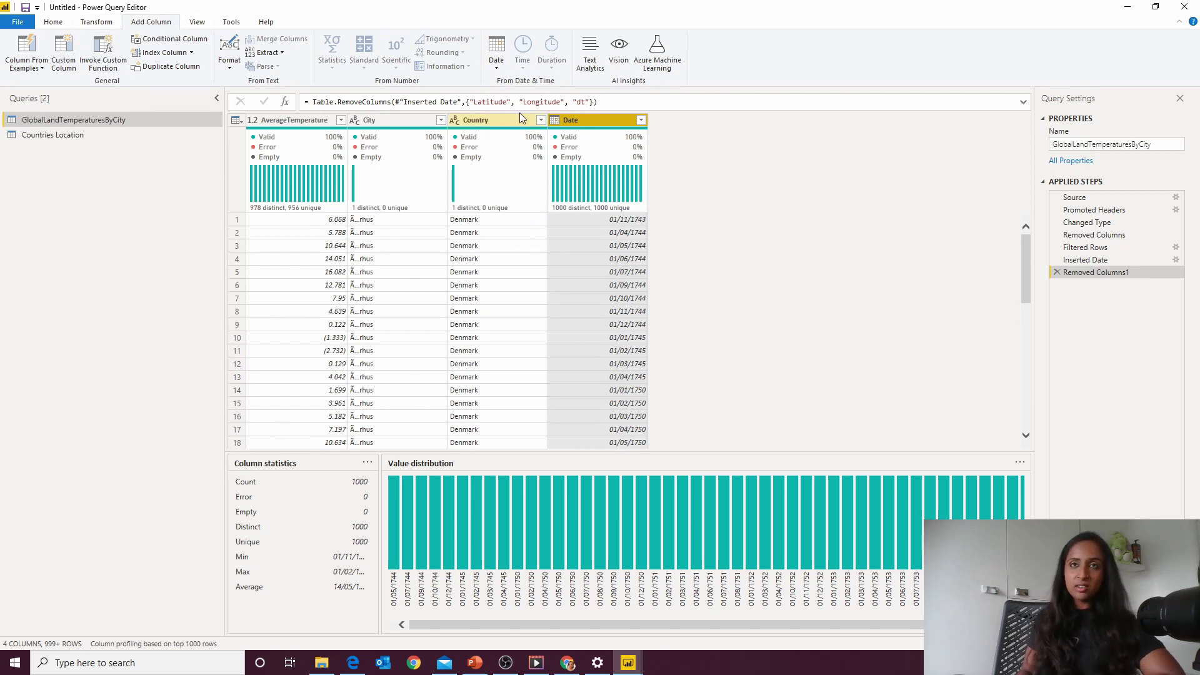
pyautogui.click(497, 65)
pyautogui.moveTo(527, 125)
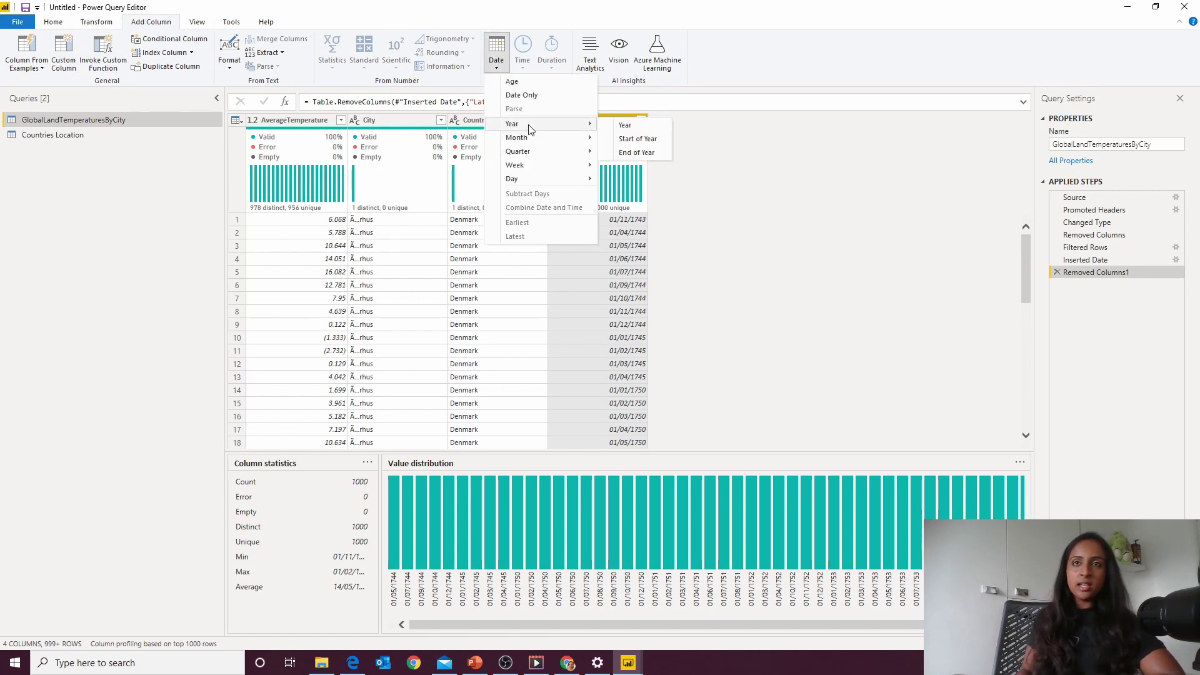
pyautogui.click(643, 127)
pyautogui.click(683, 260)
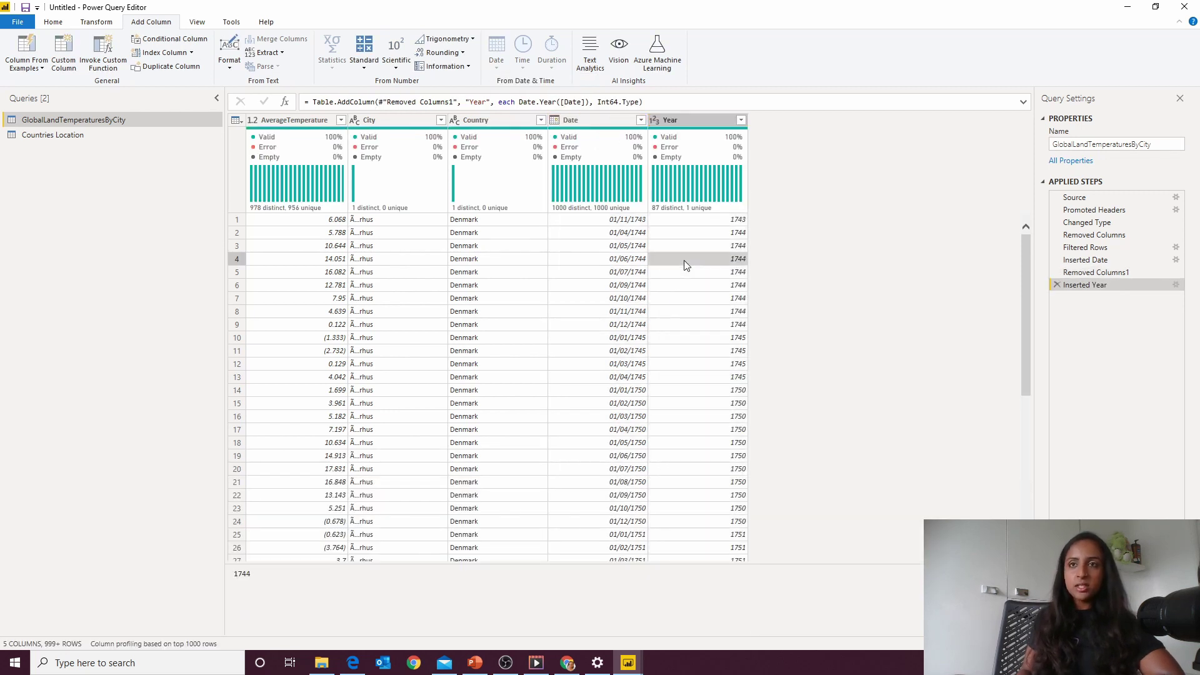
pyautogui.scroll(-10, 662, 375)
pyautogui.scroll(15, 661, 385)
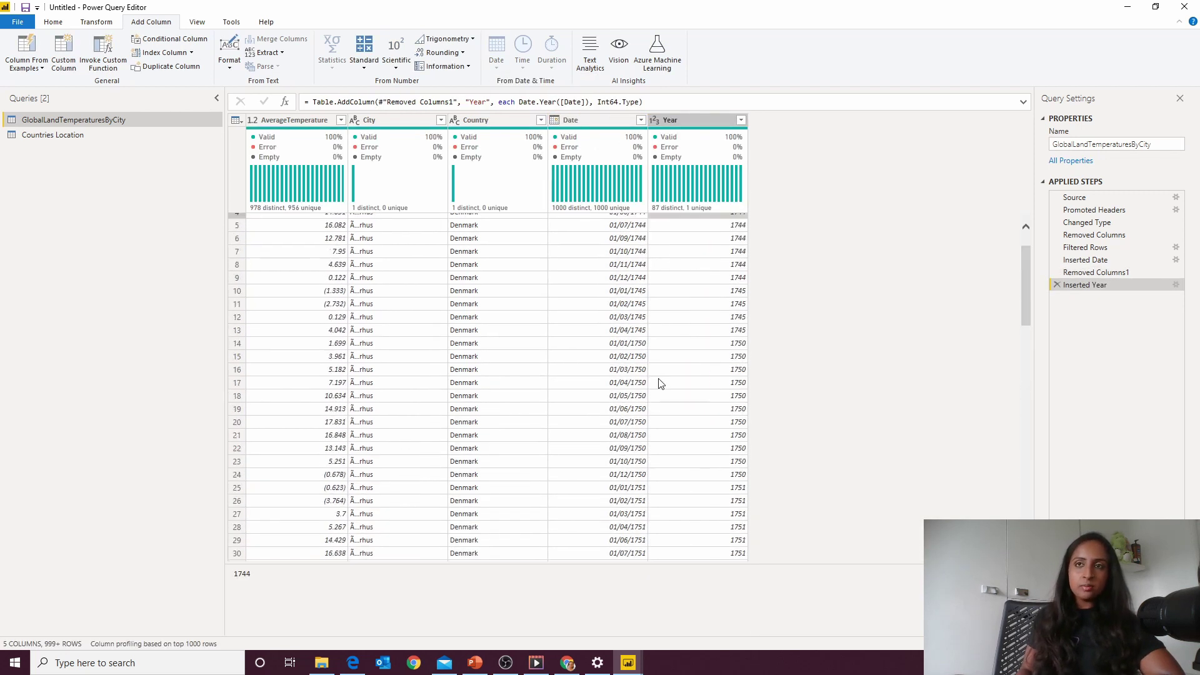
pyautogui.click(663, 377)
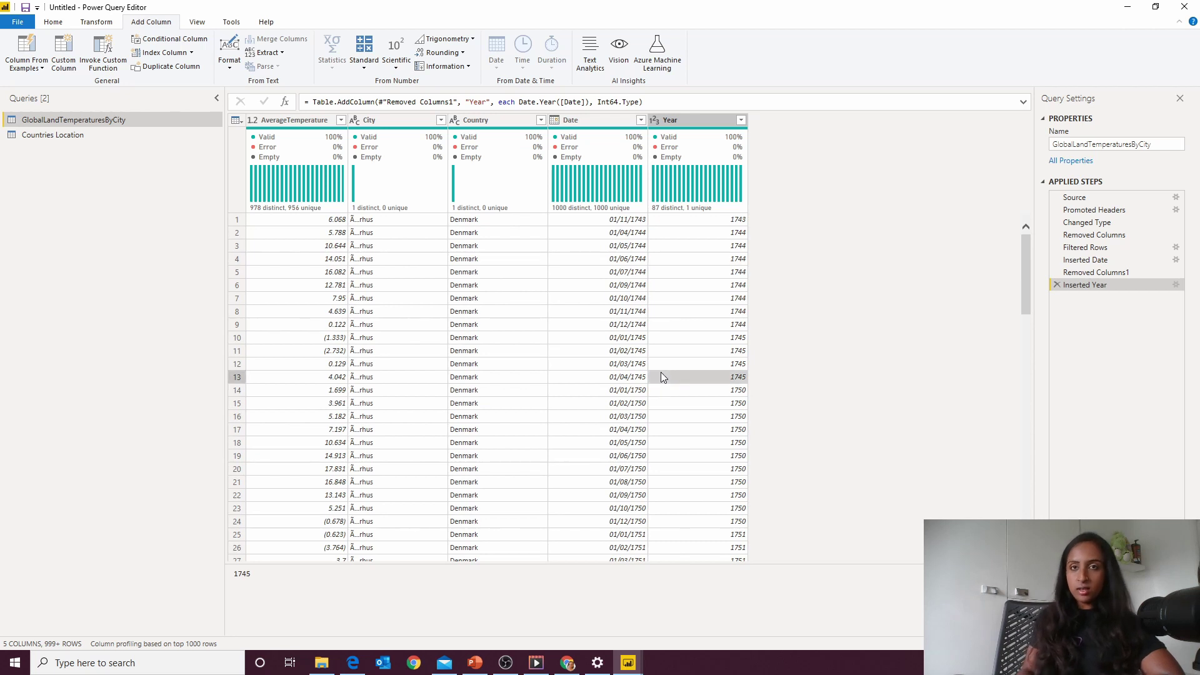
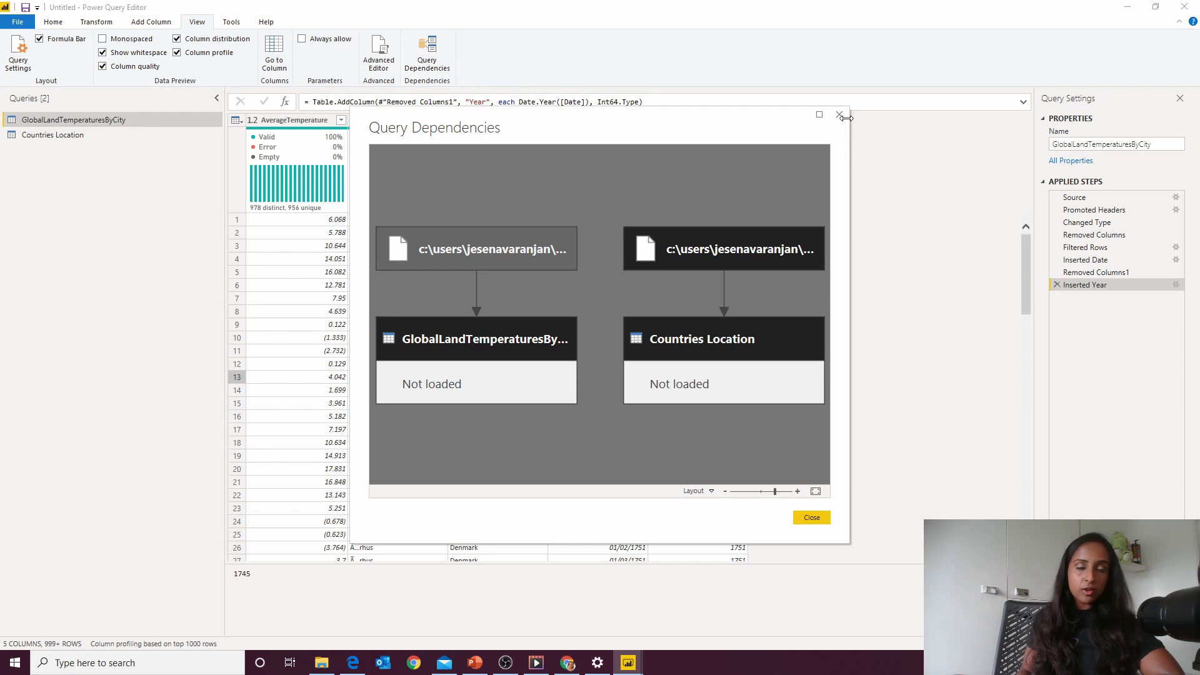
# Close the Query Dependencies diagram and look over the available diagnostics and help tools.
pyautogui.click(839, 115)
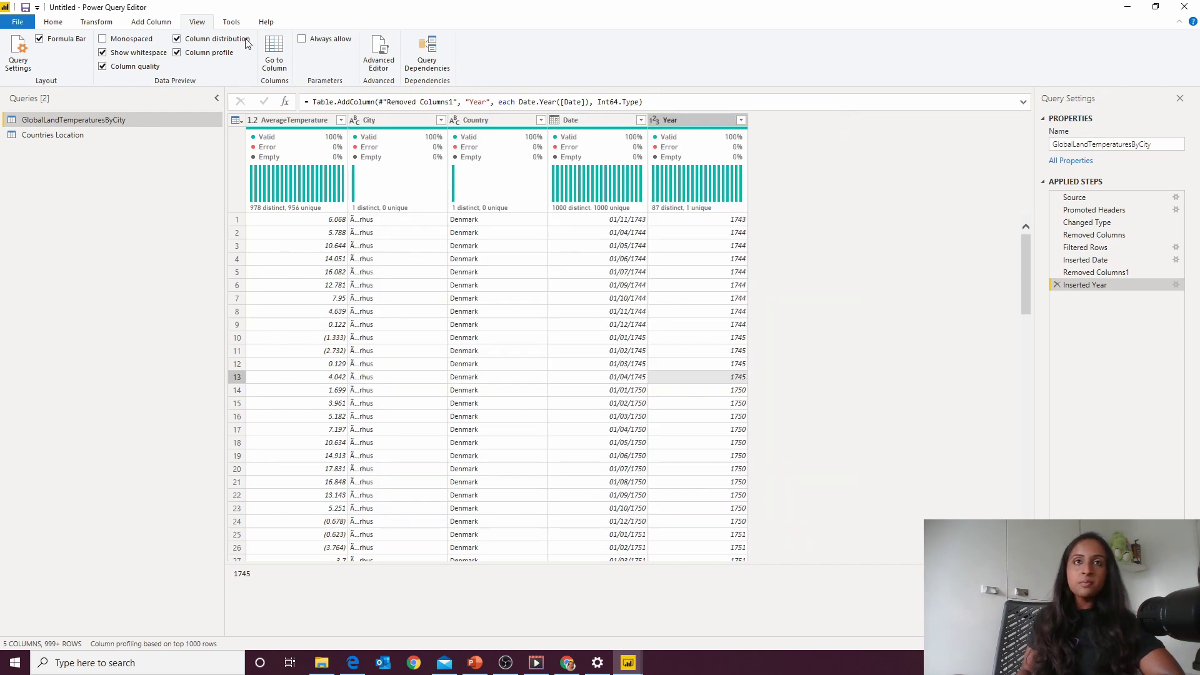
pyautogui.click(232, 22)
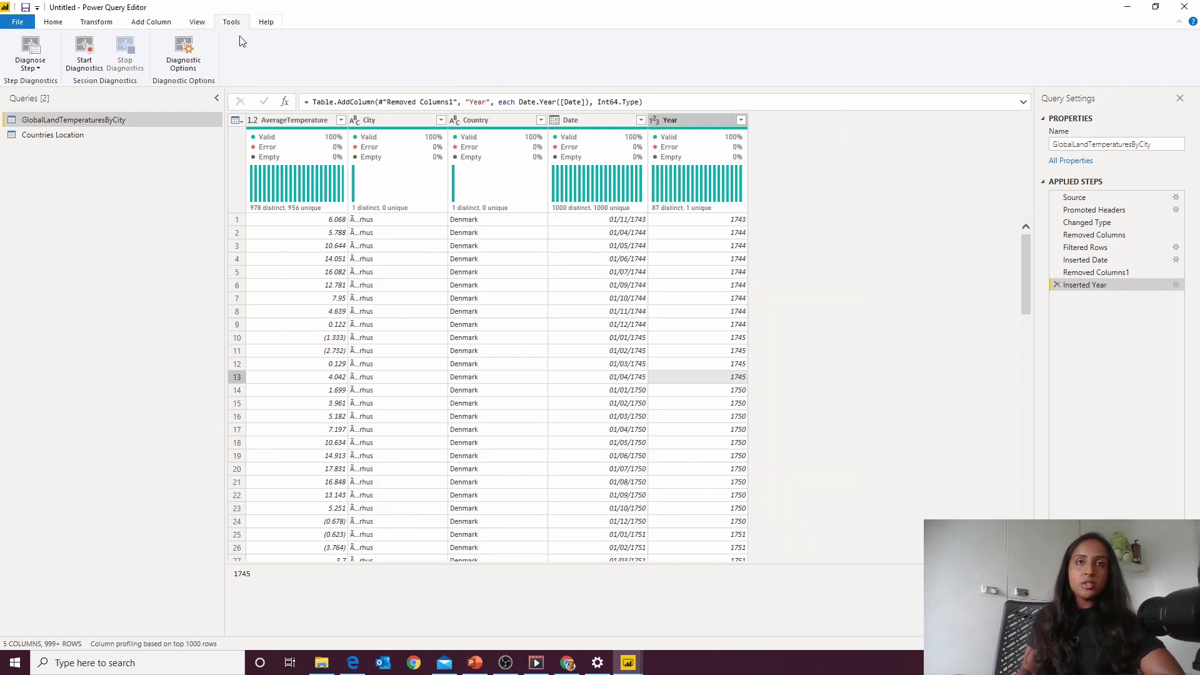
pyautogui.click(266, 23)
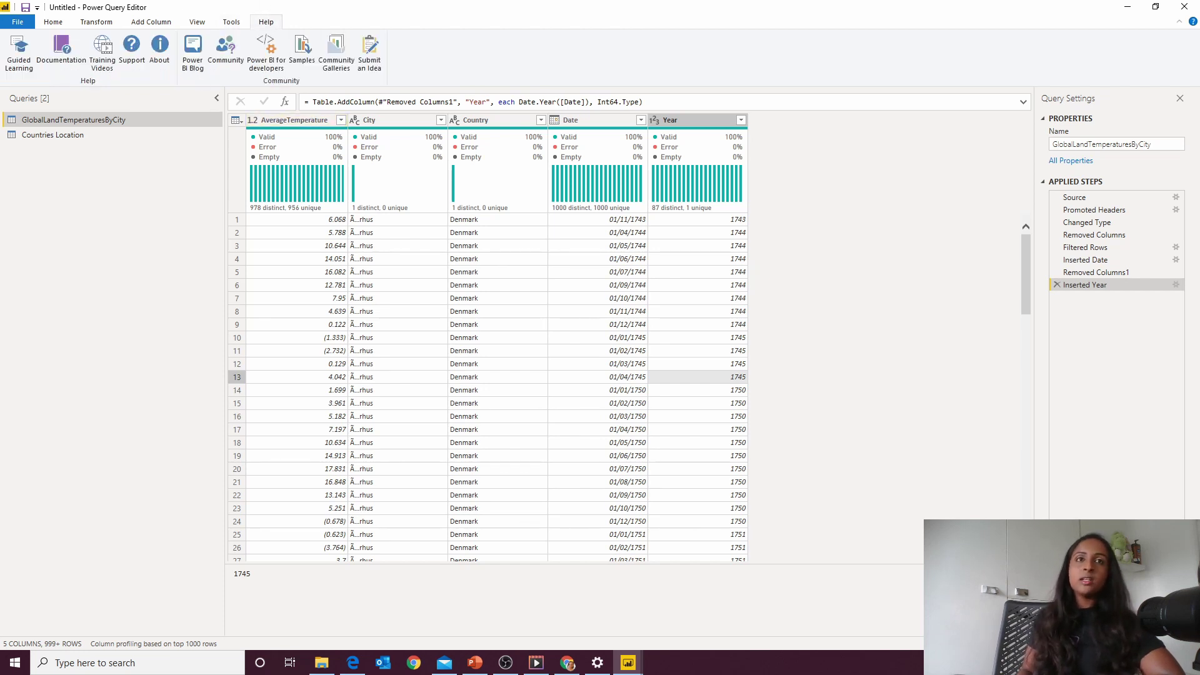
# Rename the AverageTemperature column to Average Temperature, with a space between the words.
pyautogui.click(279, 119)
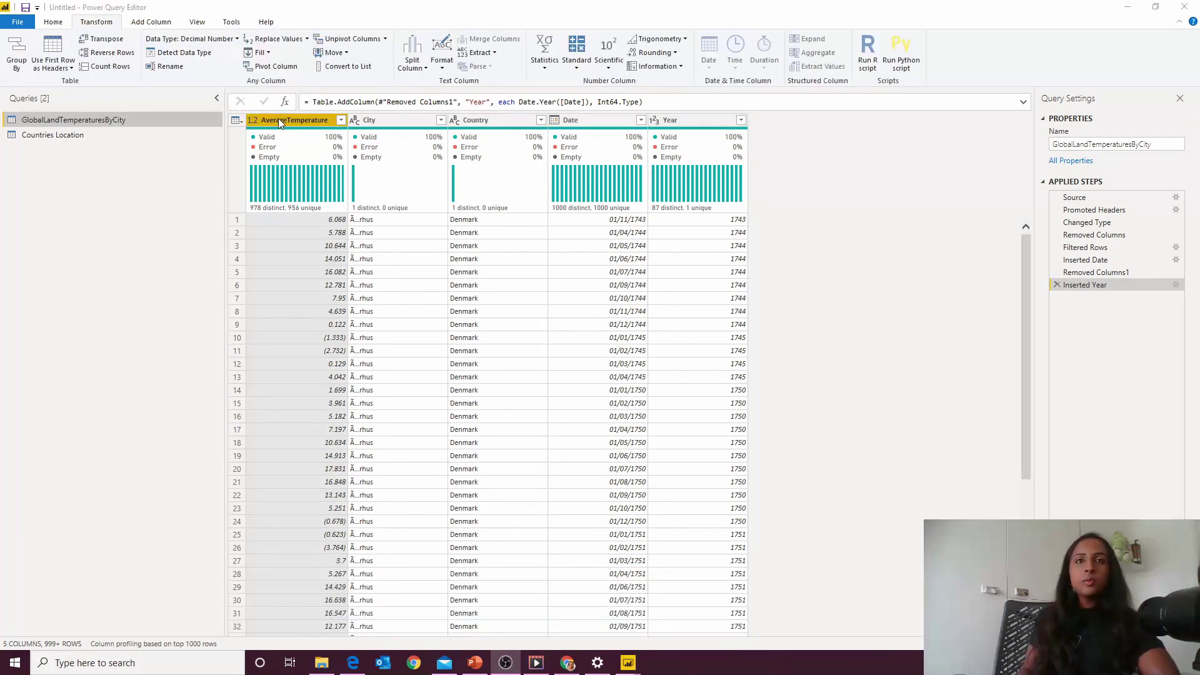
pyautogui.doubleClick(279, 122)
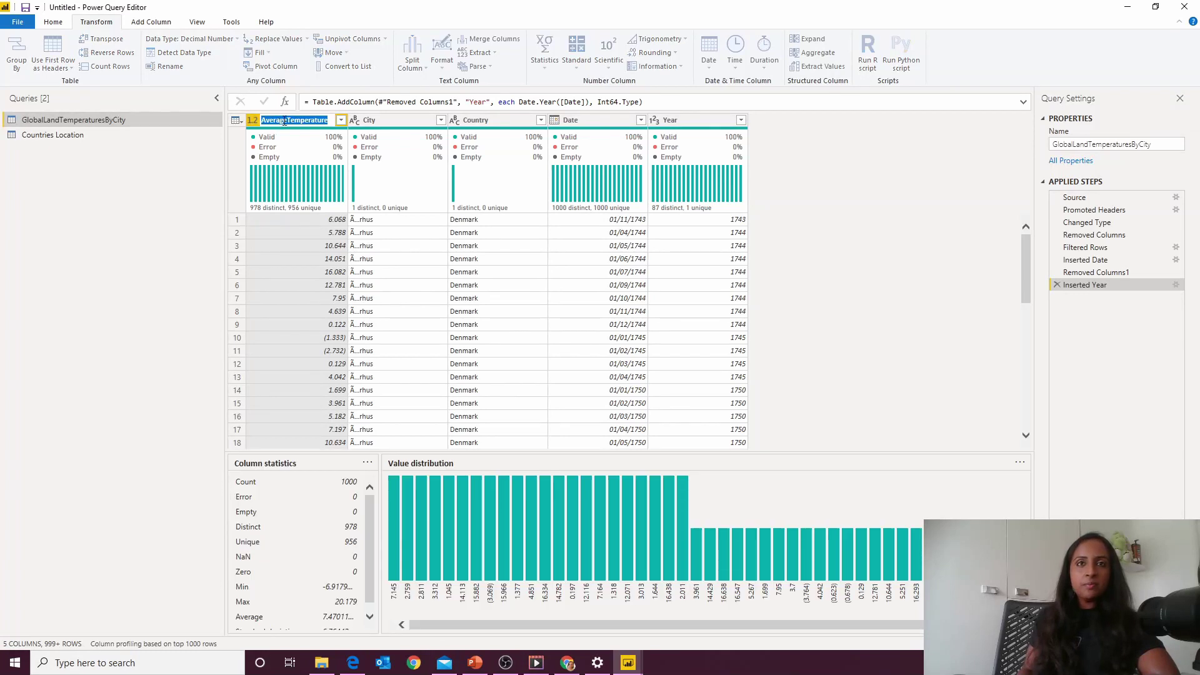
pyautogui.press('Escape')
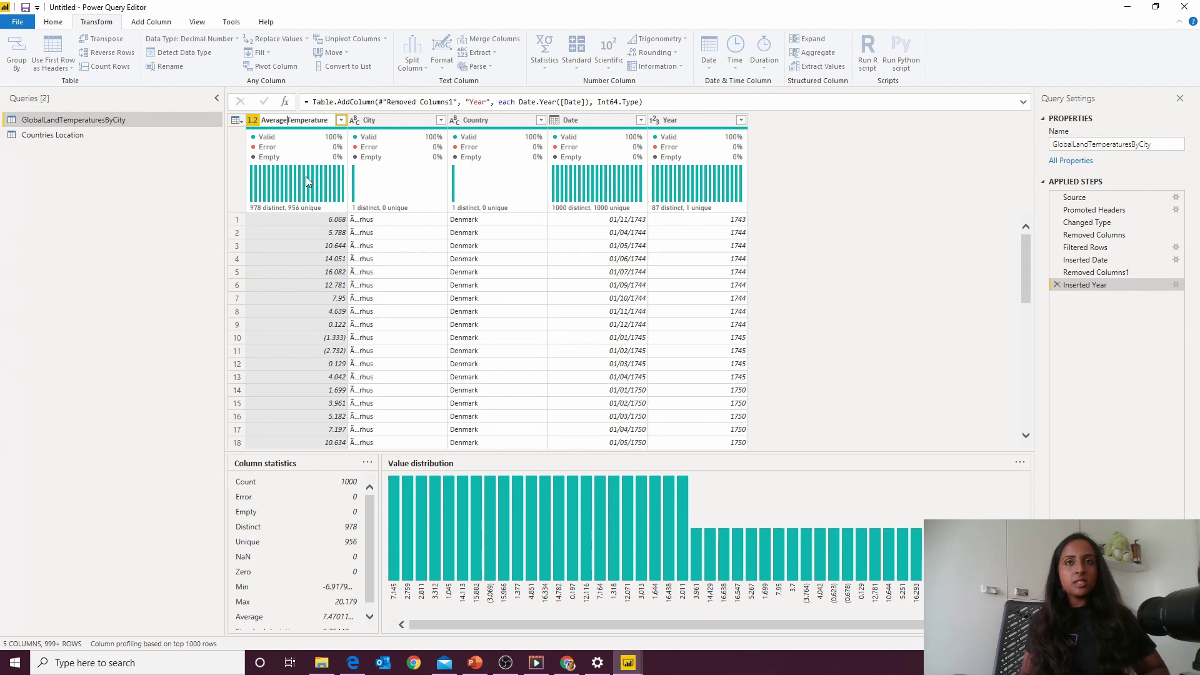
pyautogui.press('Return')
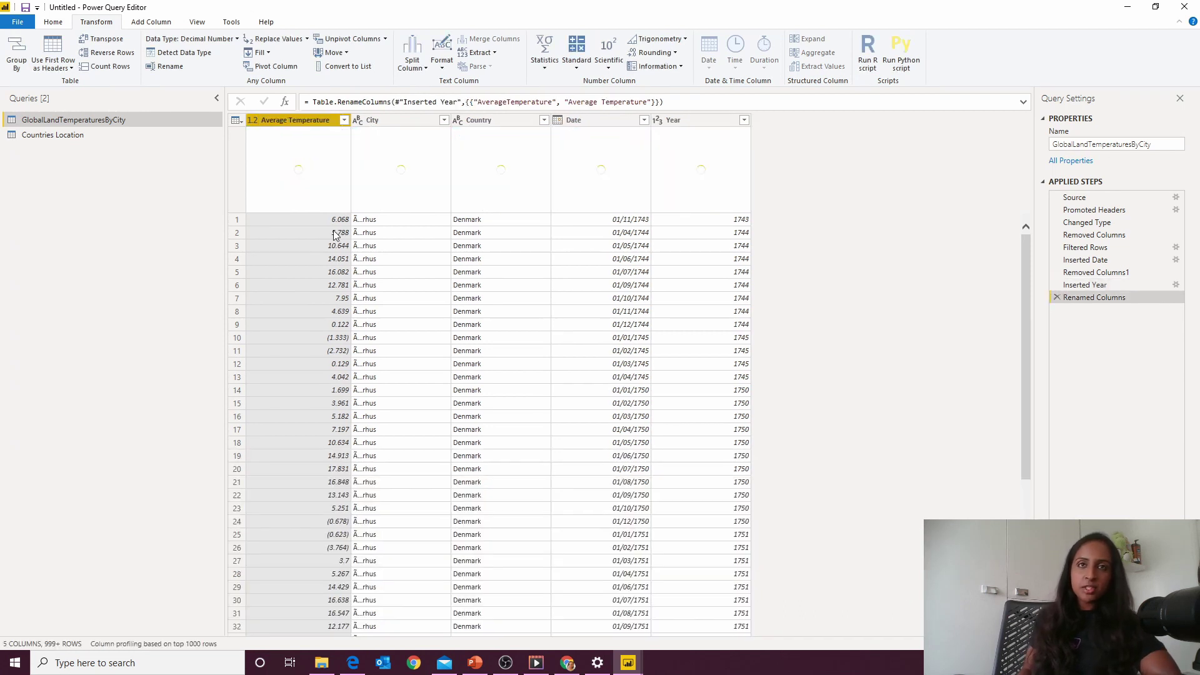
# Examine the rows of the Date column and the list of dates offered by its filter.
pyautogui.click(626, 301)
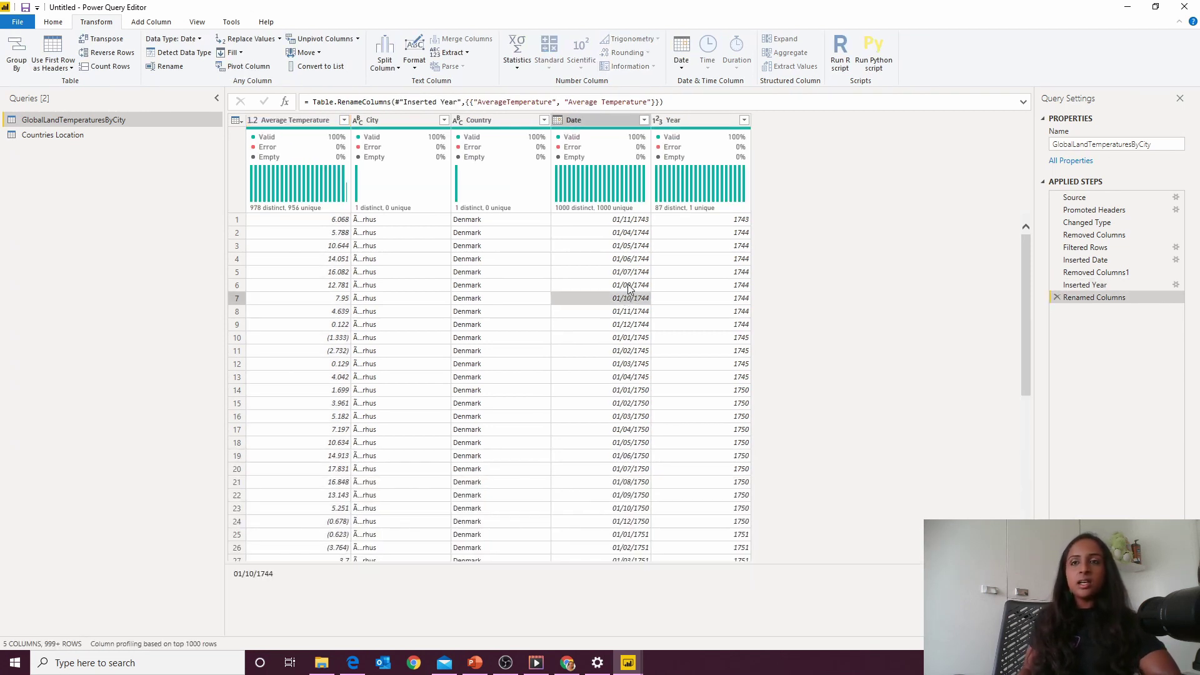
pyautogui.scroll(-4, 628, 269)
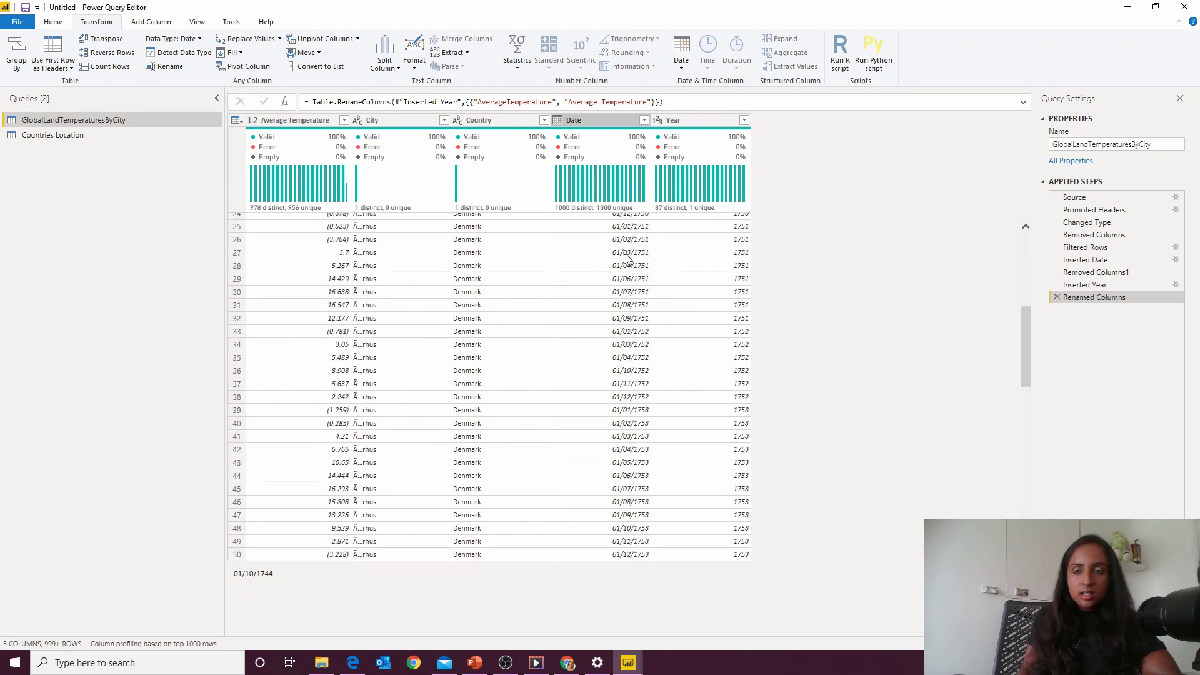
pyautogui.scroll(4, 627, 258)
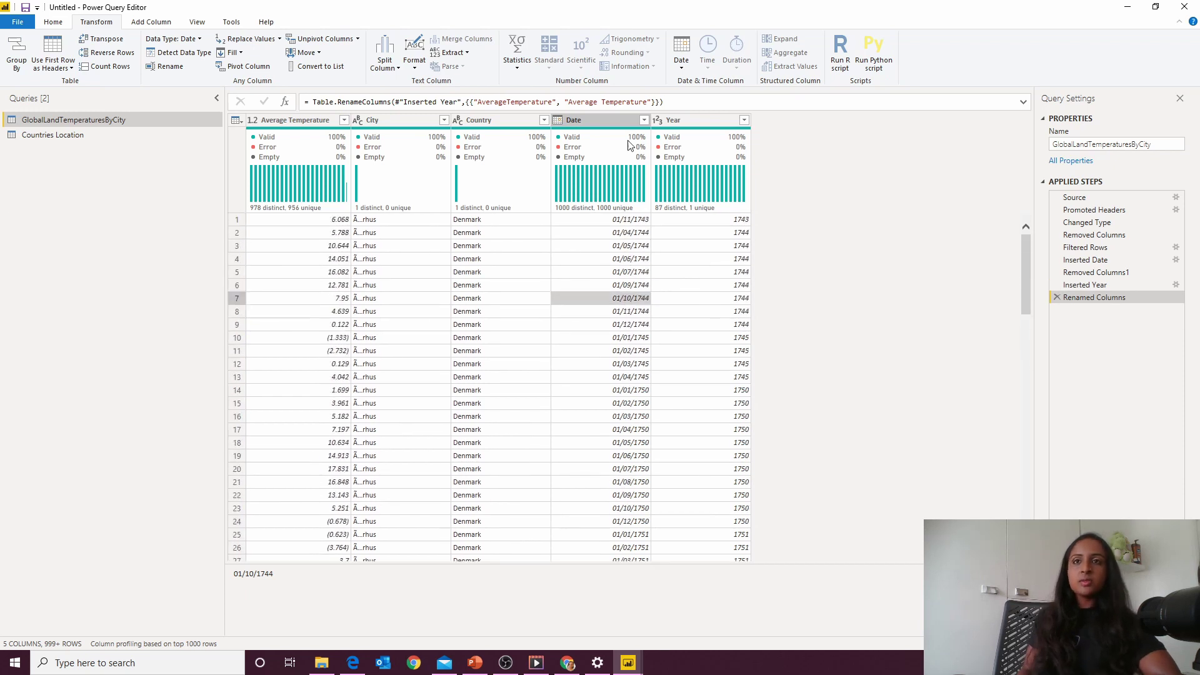
pyautogui.click(644, 120)
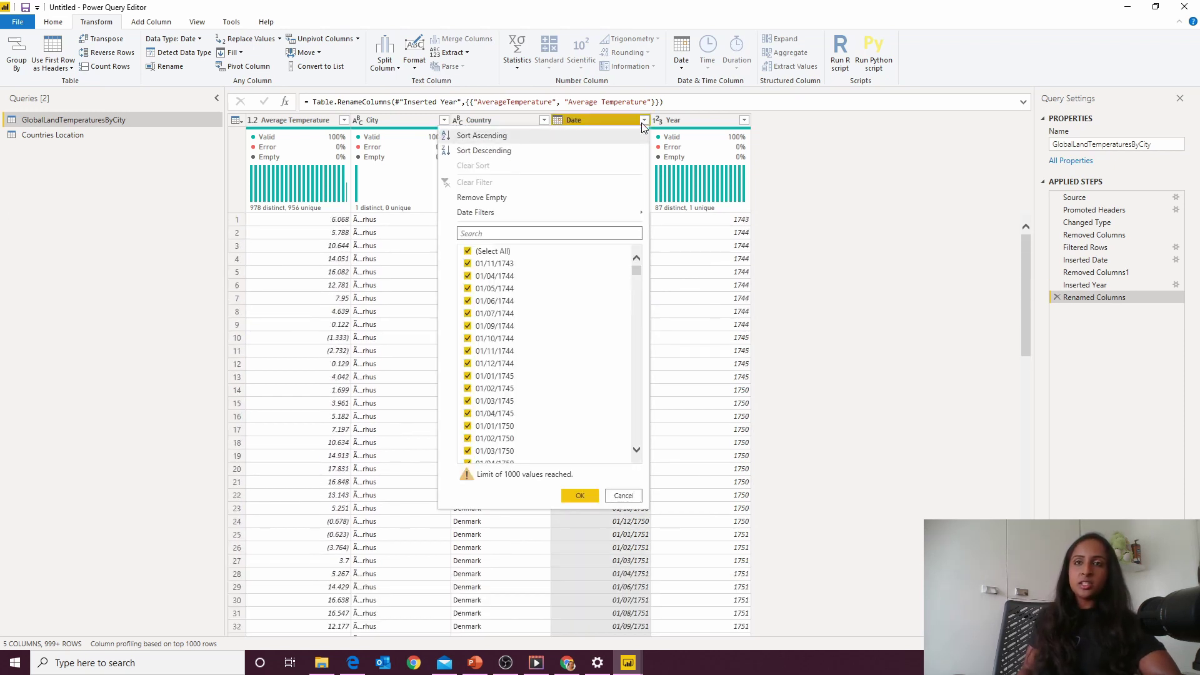
pyautogui.click(661, 403)
pyautogui.click(624, 367)
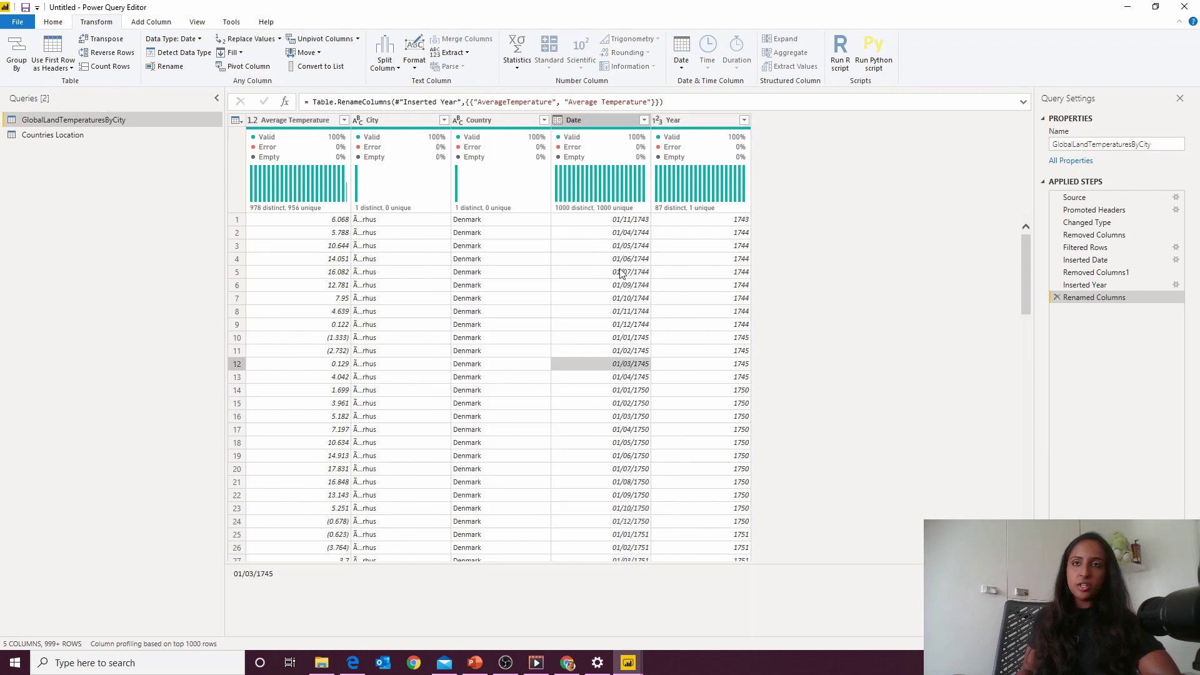
pyautogui.click(150, 24)
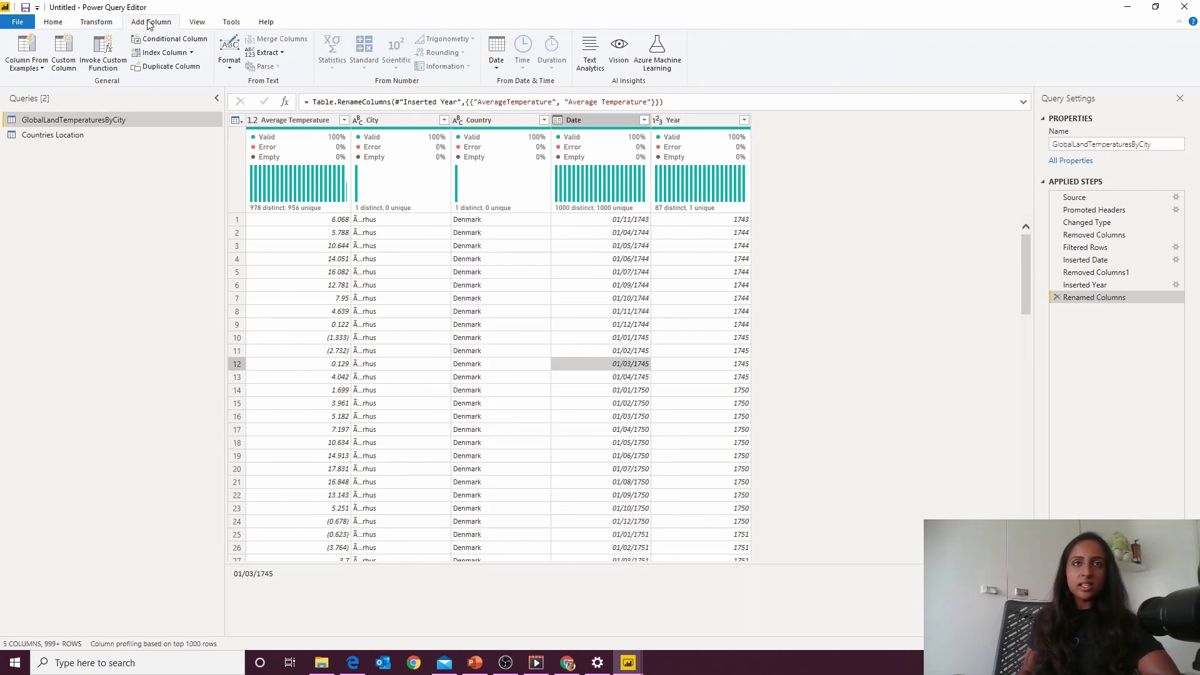
pyautogui.click(41, 67)
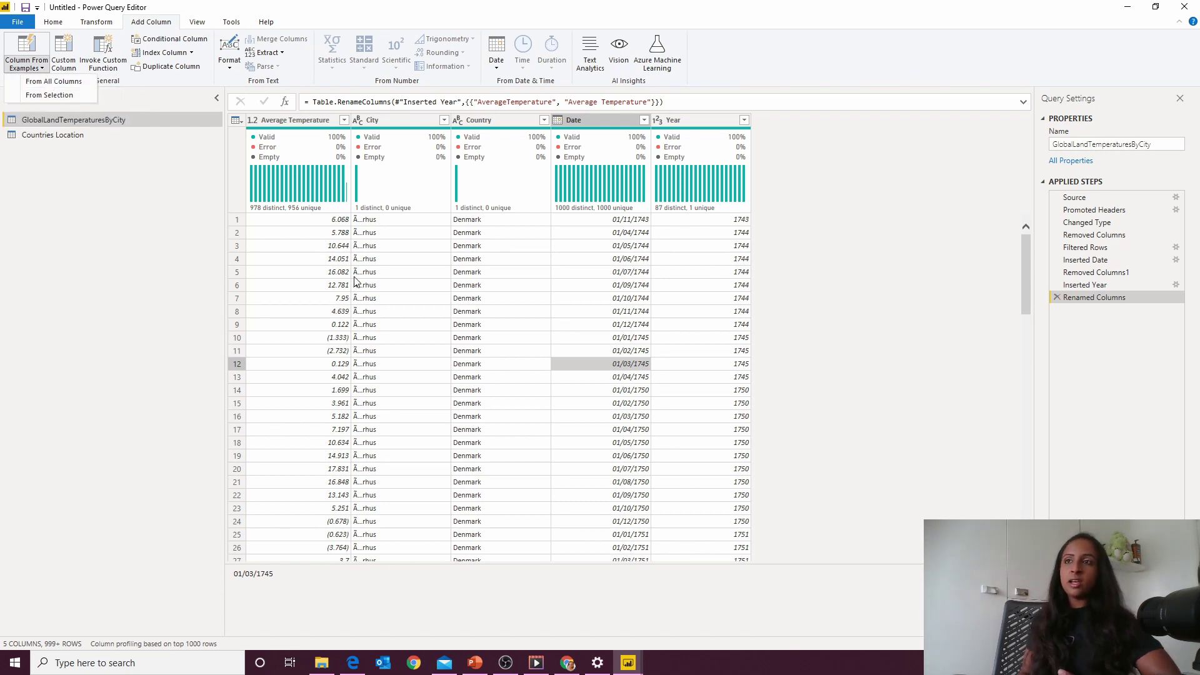
pyautogui.click(563, 301)
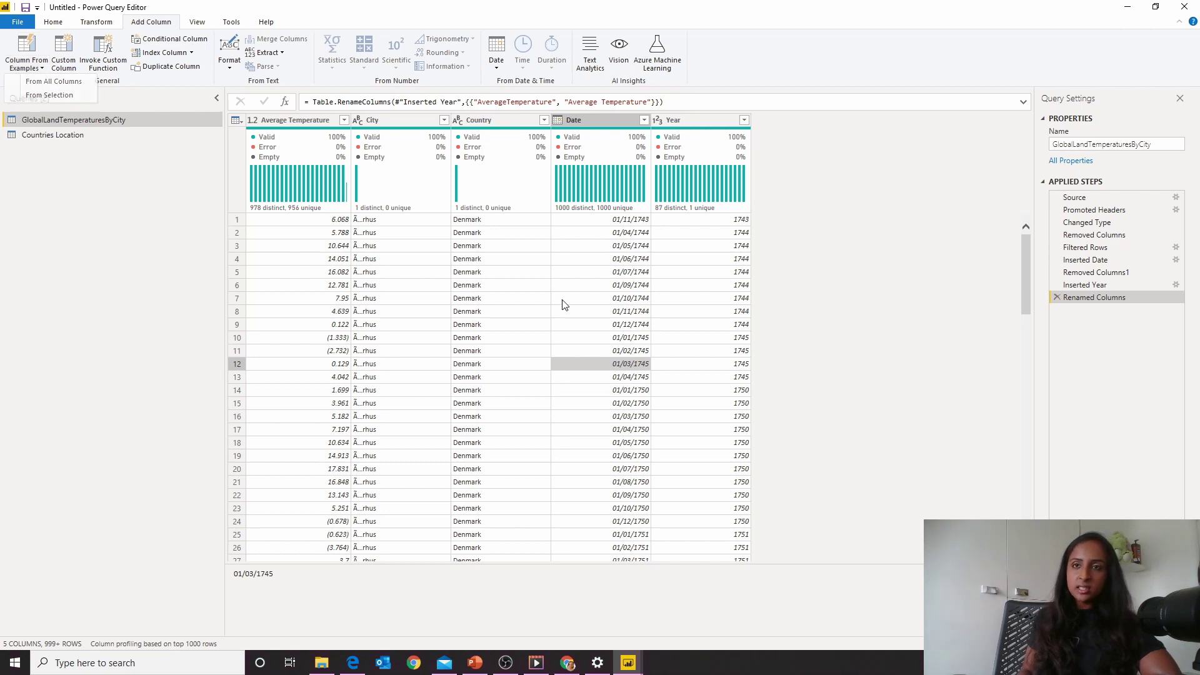
pyautogui.scroll(-8, 643, 125)
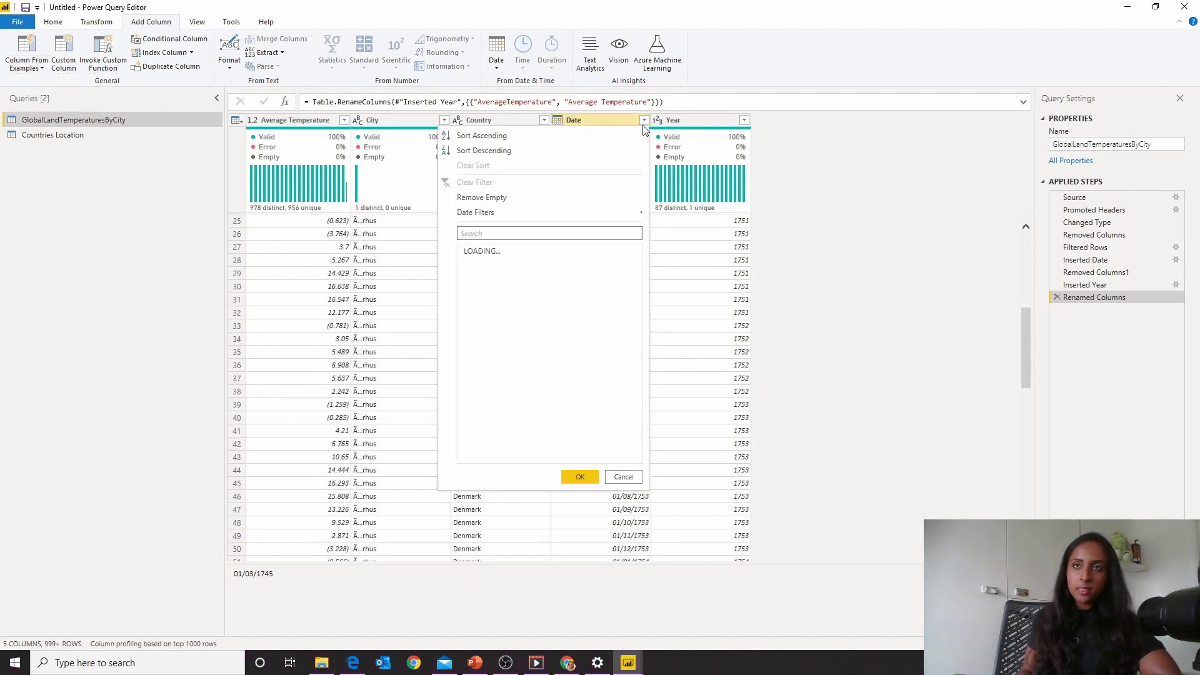
pyautogui.click(643, 122)
pyautogui.moveTo(636, 275); pyautogui.dragTo(636, 437)
pyautogui.click(623, 494)
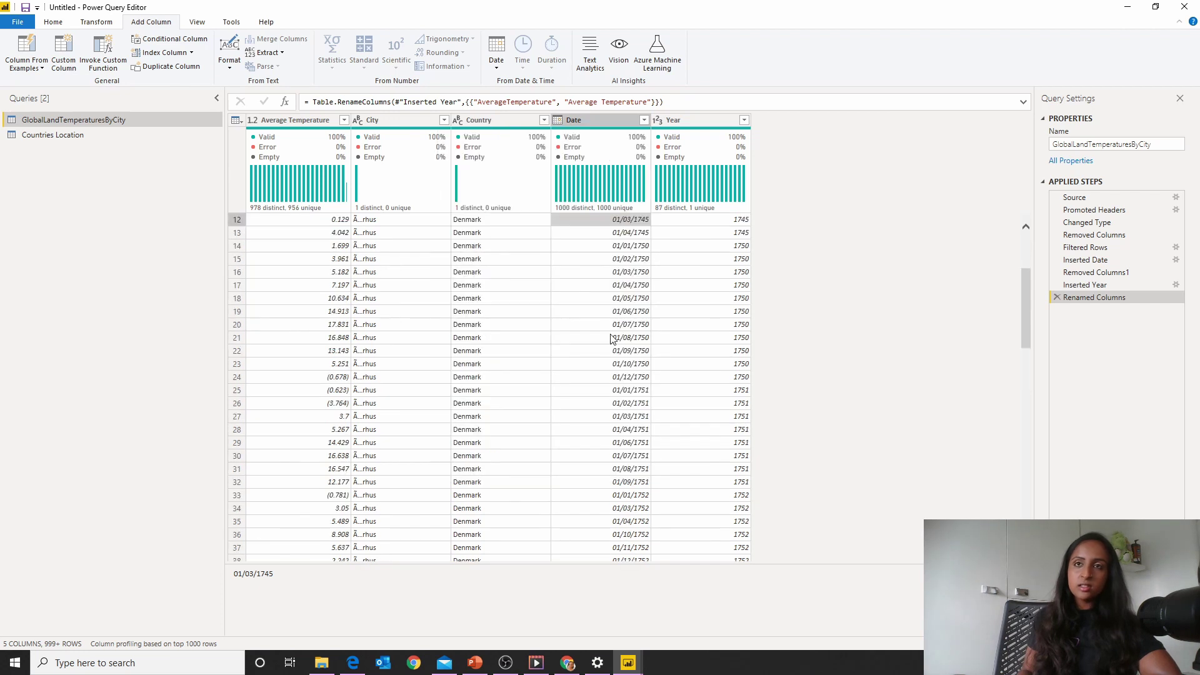
# Try adding a Start of Month column extracted from the Date column, and remove that applied step again.
pyautogui.click(614, 337)
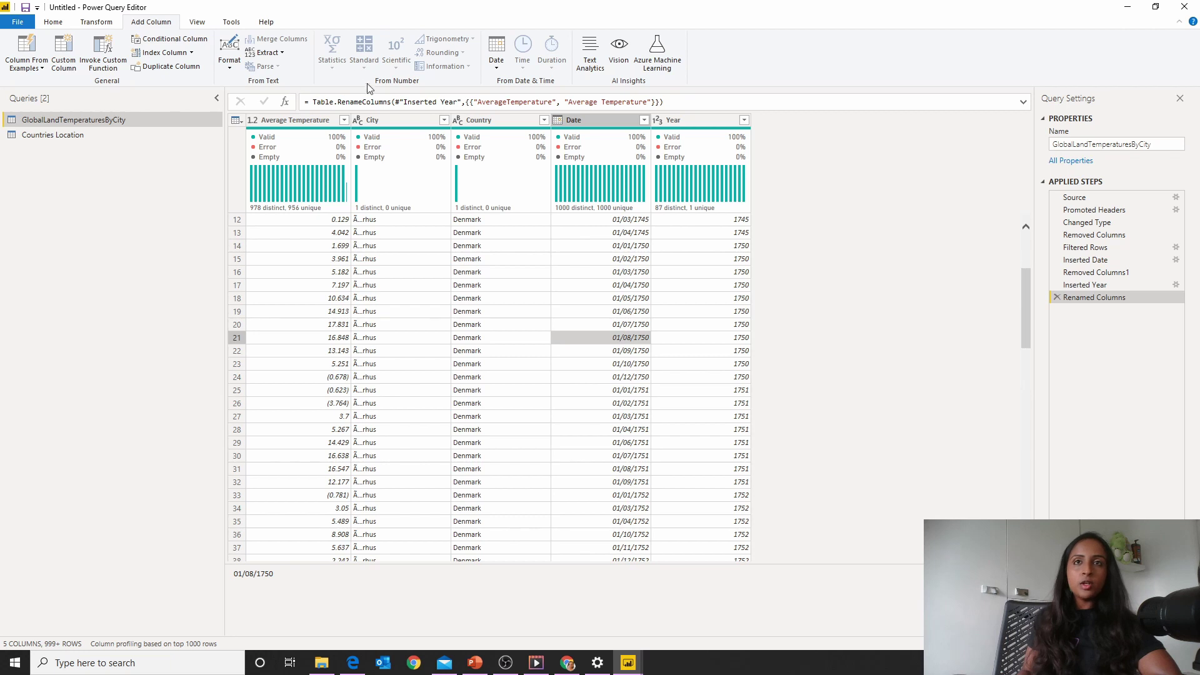
pyautogui.moveTo(433, 180)
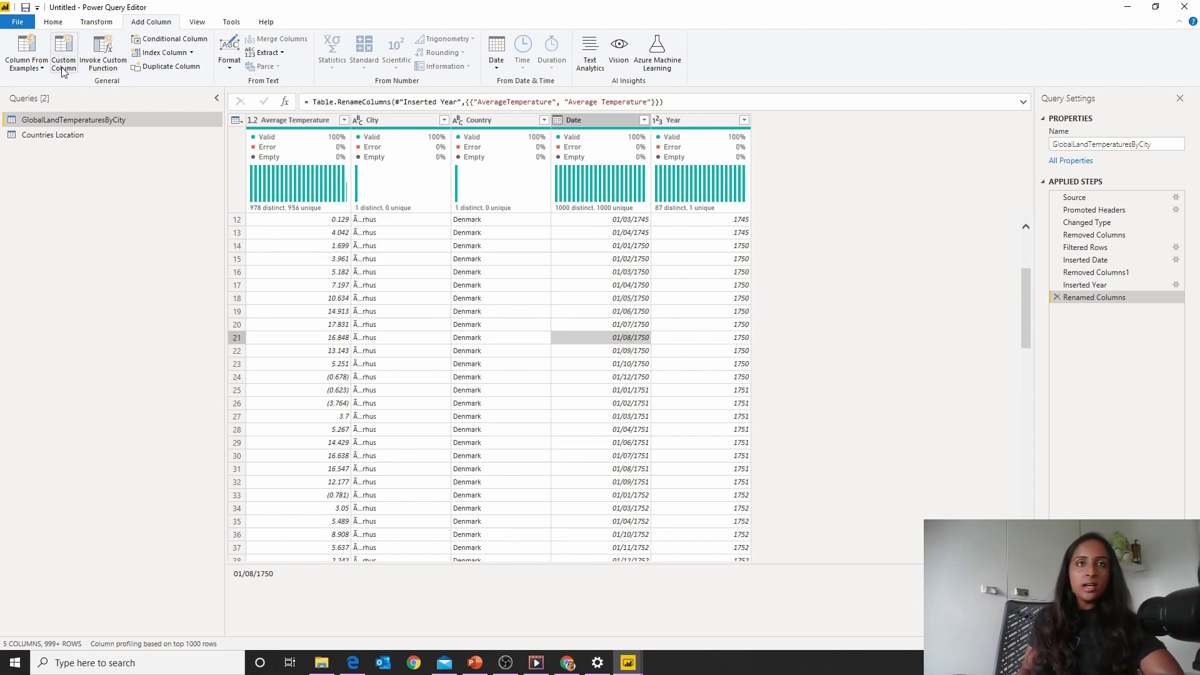
pyautogui.click(26, 65)
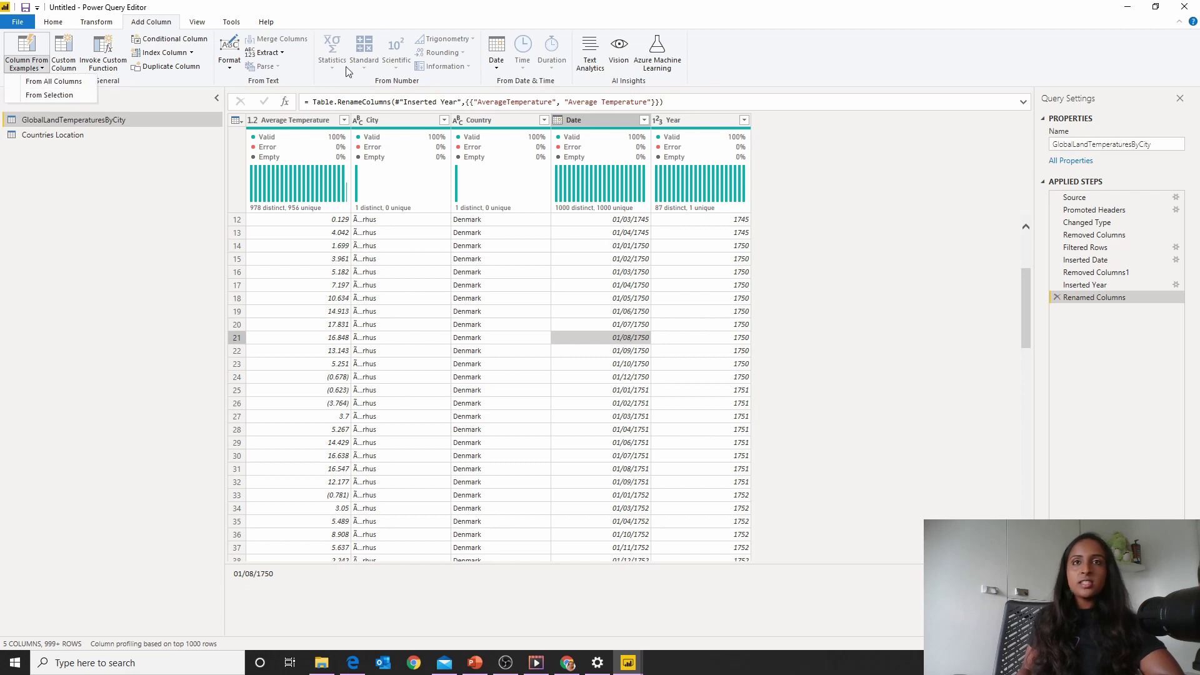
pyautogui.click(496, 59)
pyautogui.moveTo(516, 138)
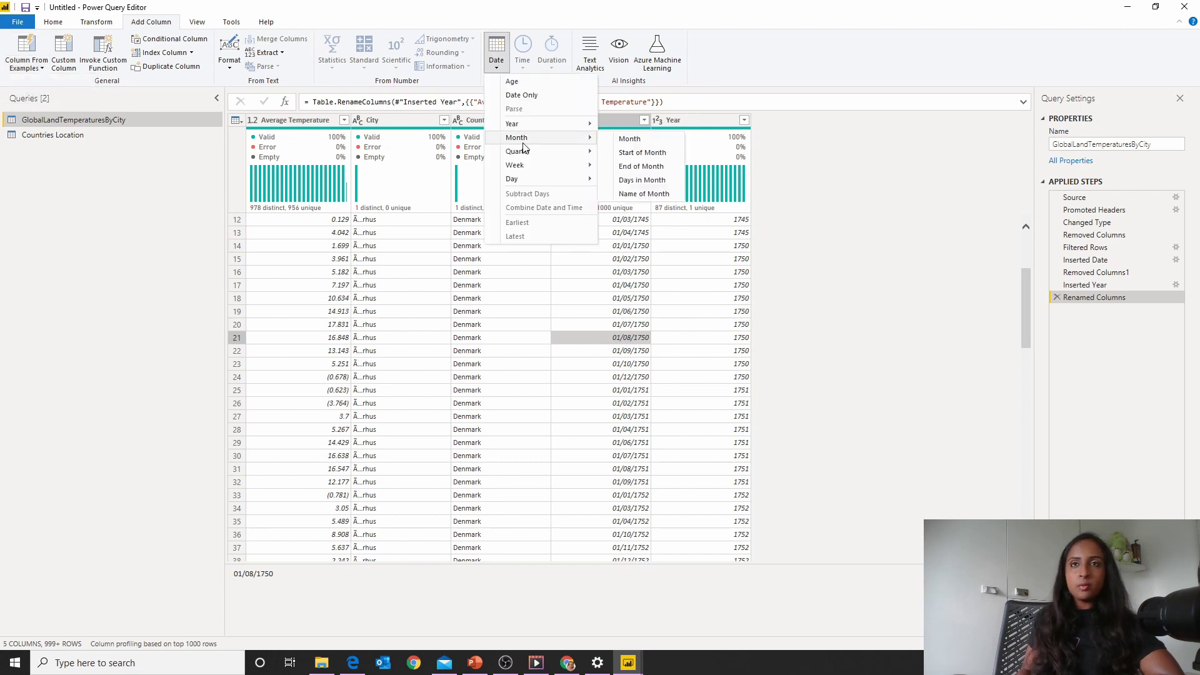
pyautogui.click(640, 152)
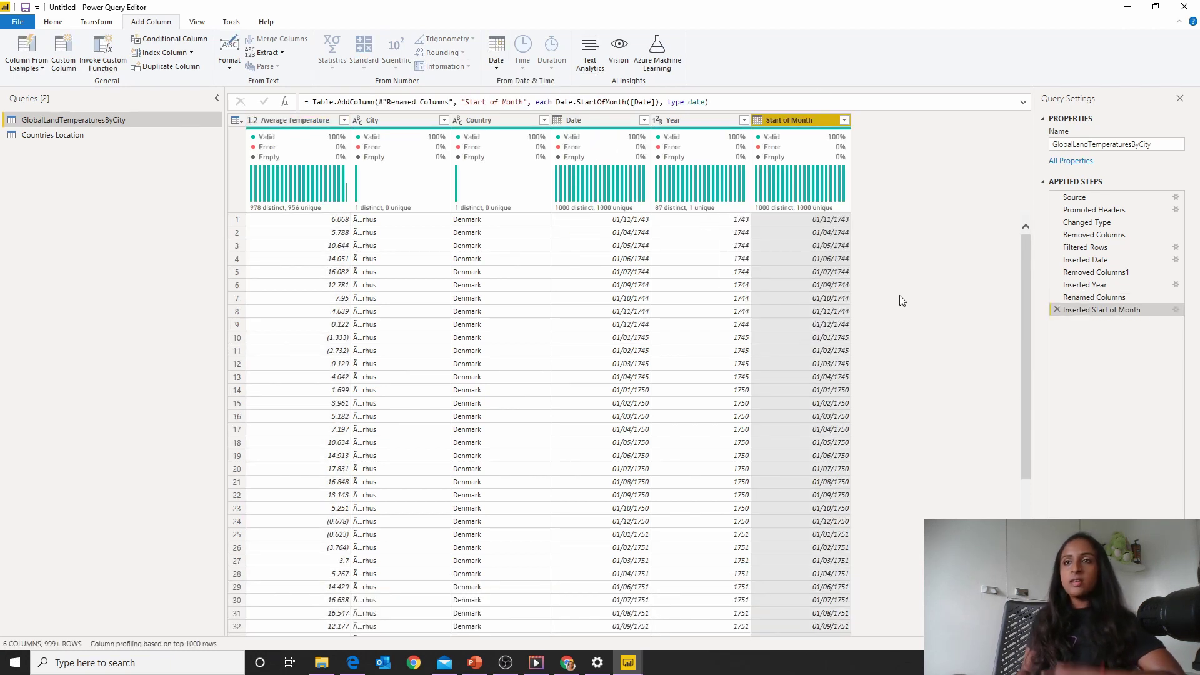
pyautogui.click(1055, 309)
# Add a Month Name column extracted from the Date column and compare its values with the dates.
pyautogui.click(619, 122)
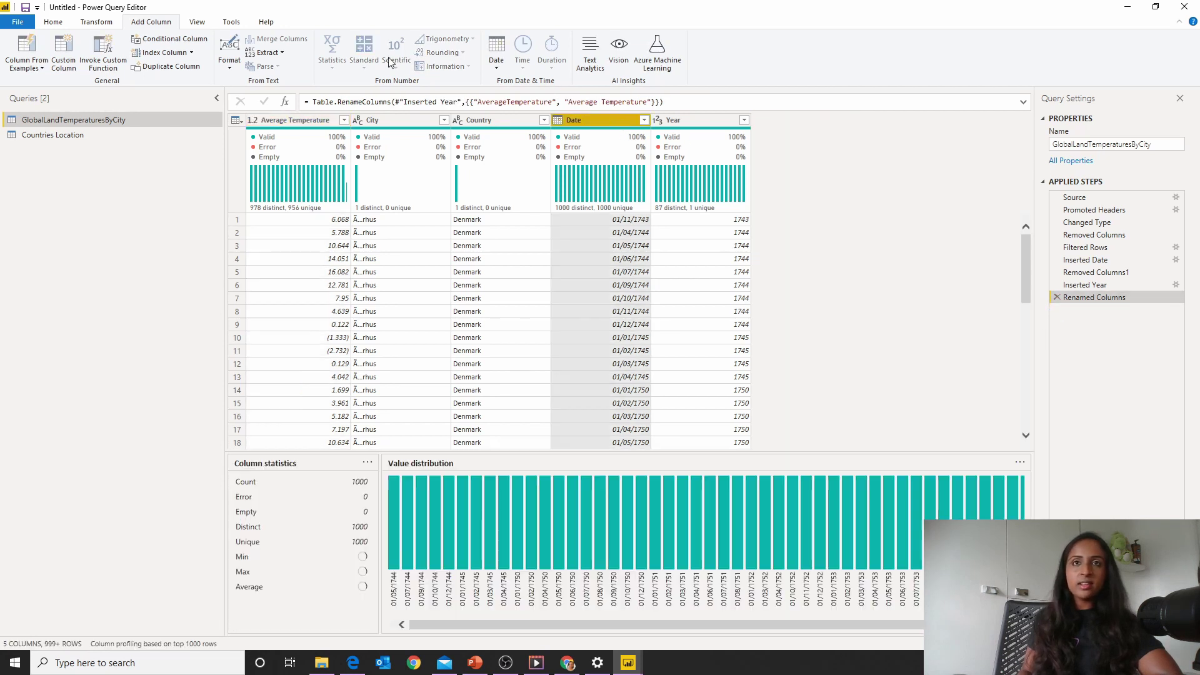
pyautogui.click(496, 59)
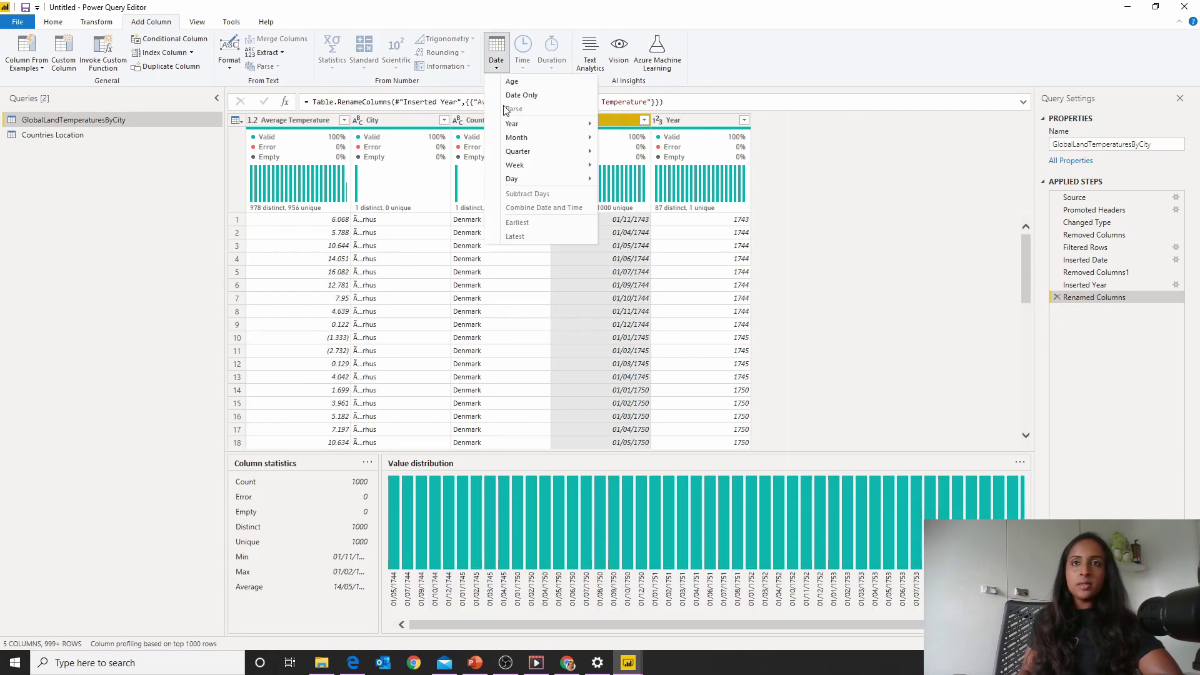
pyautogui.moveTo(528, 142)
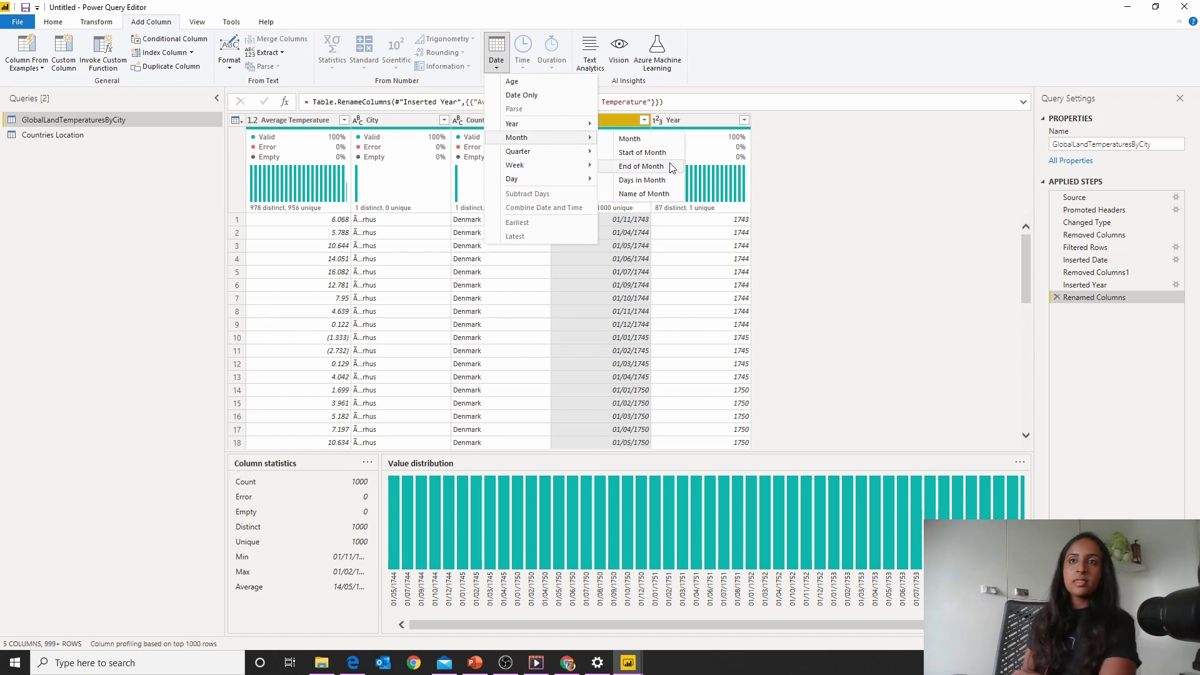
pyautogui.click(643, 194)
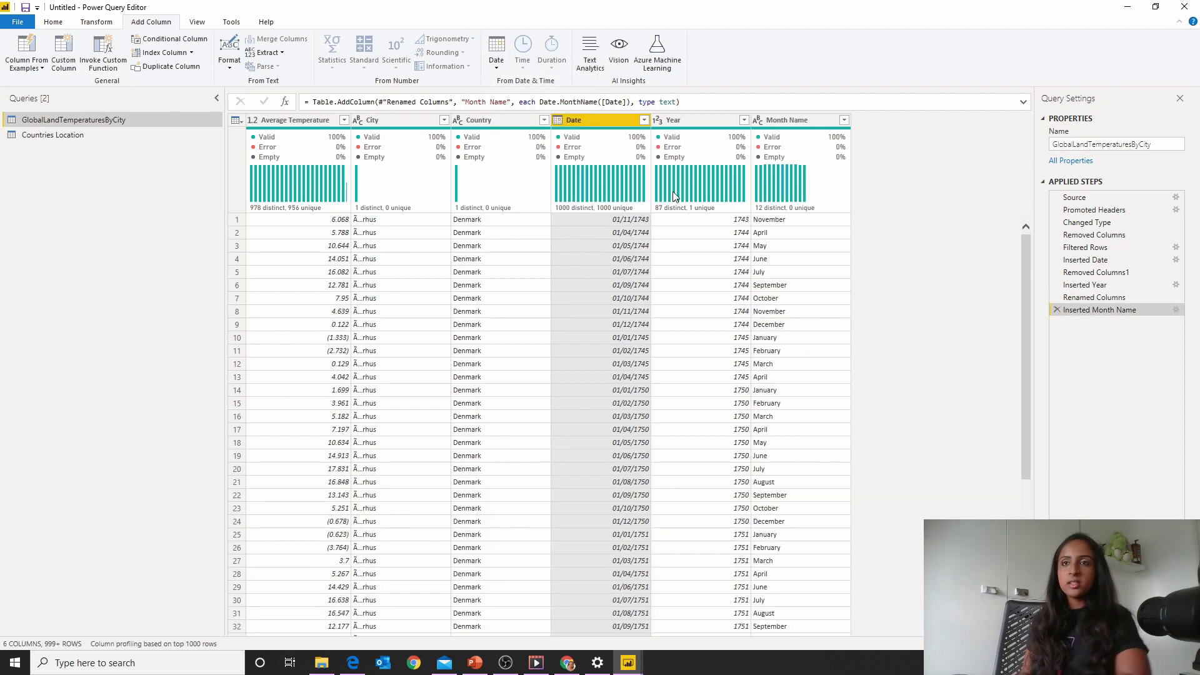
pyautogui.click(634, 218)
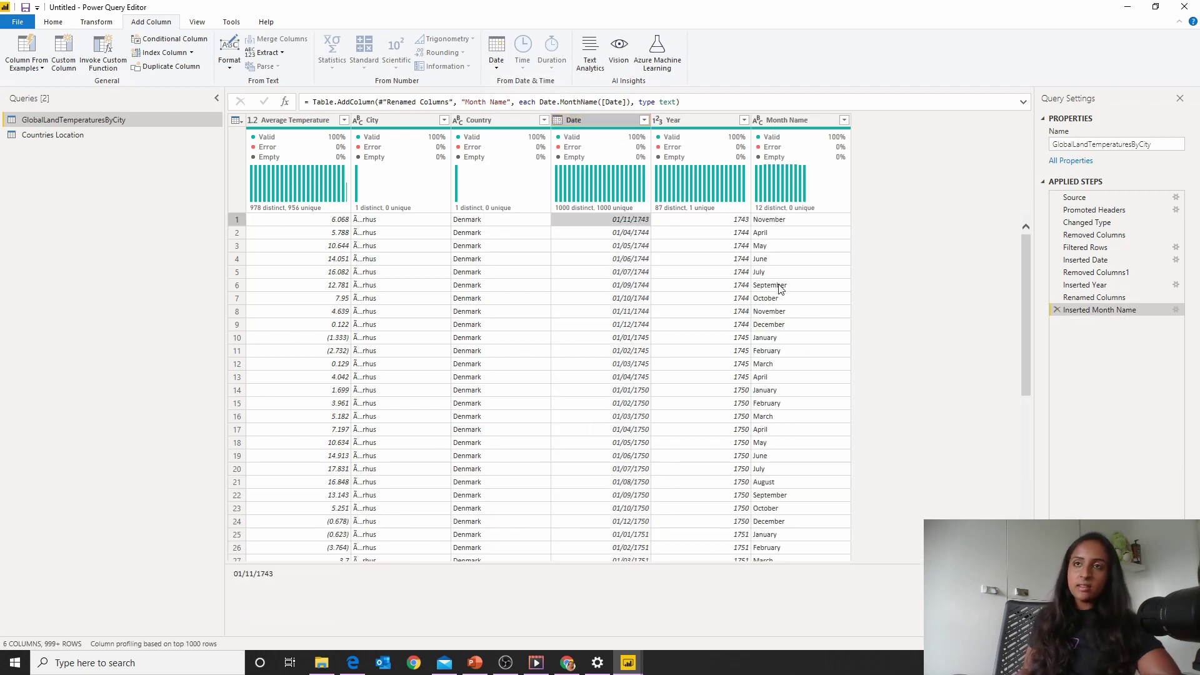
pyautogui.click(782, 245)
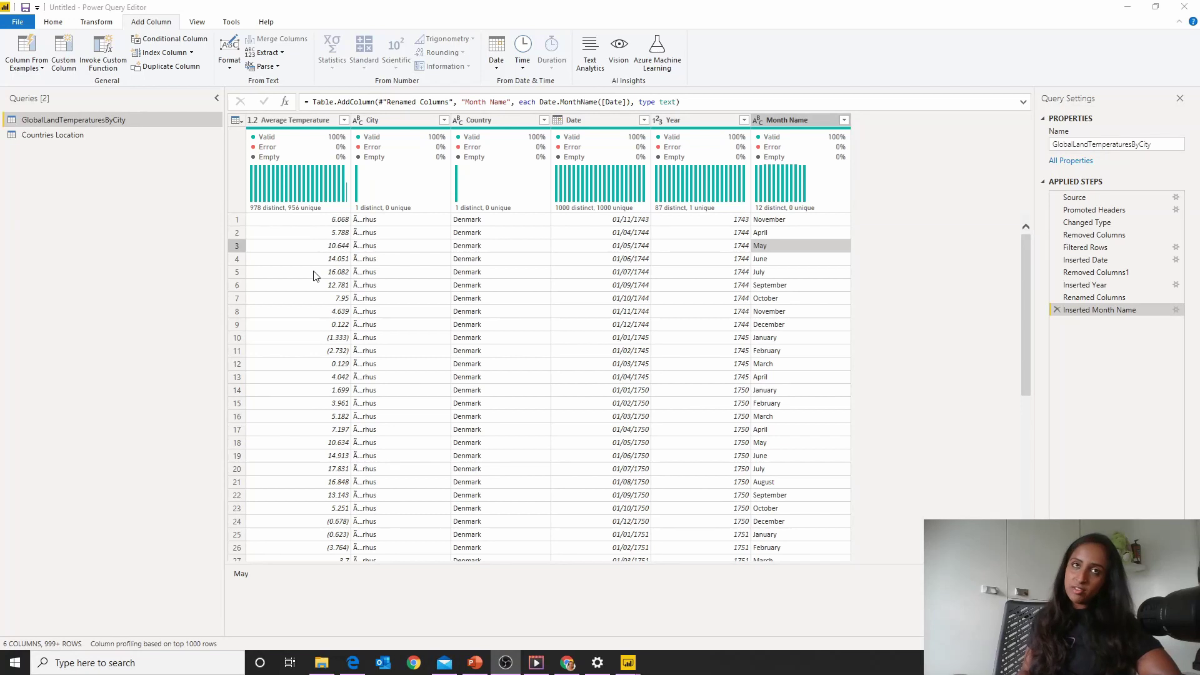
# Close the Power Query Editor and apply the query changes to the Power BI report.
pyautogui.click(53, 22)
pyautogui.click(15, 70)
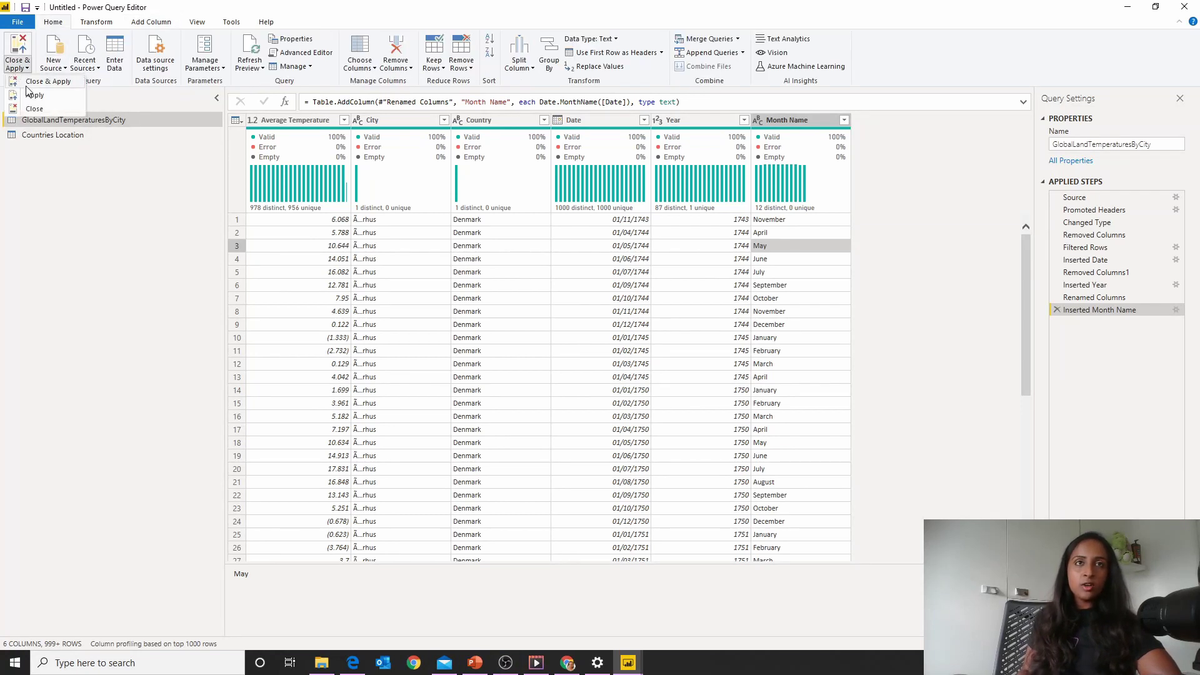
pyautogui.click(28, 86)
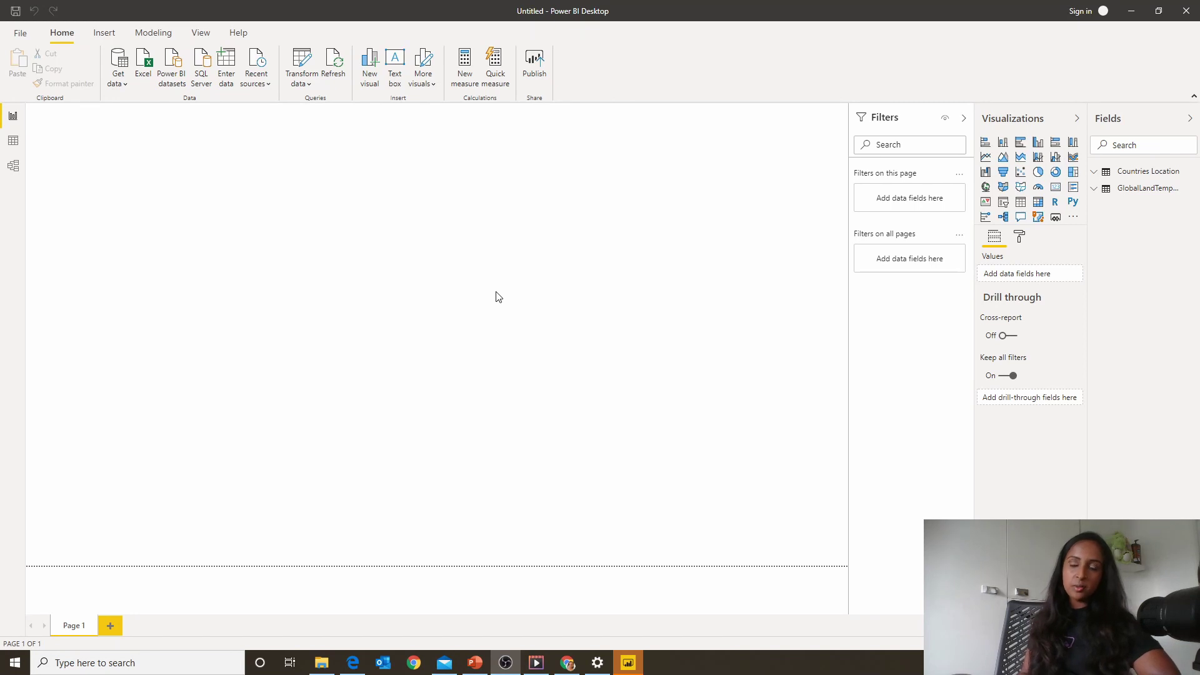
# Place a table visual showing Country and Average Temperature on the page and enlarge it to fit both columns.
pyautogui.click(1019, 202)
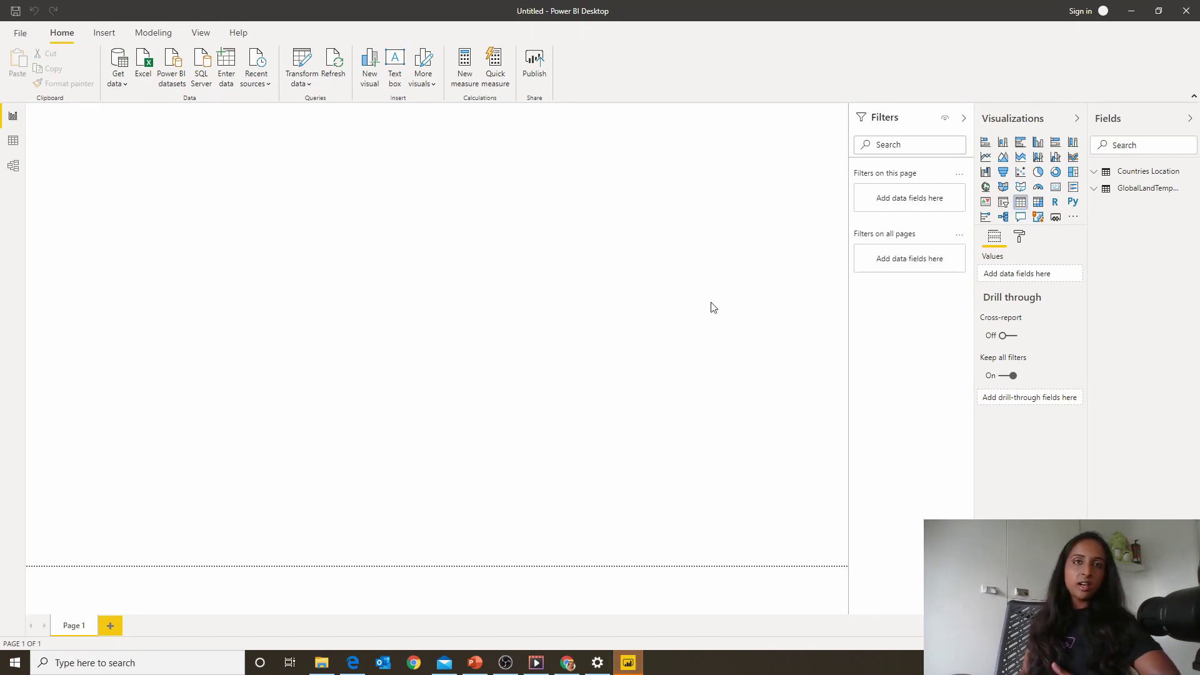
pyautogui.moveTo(161, 205); pyautogui.dragTo(187, 330)
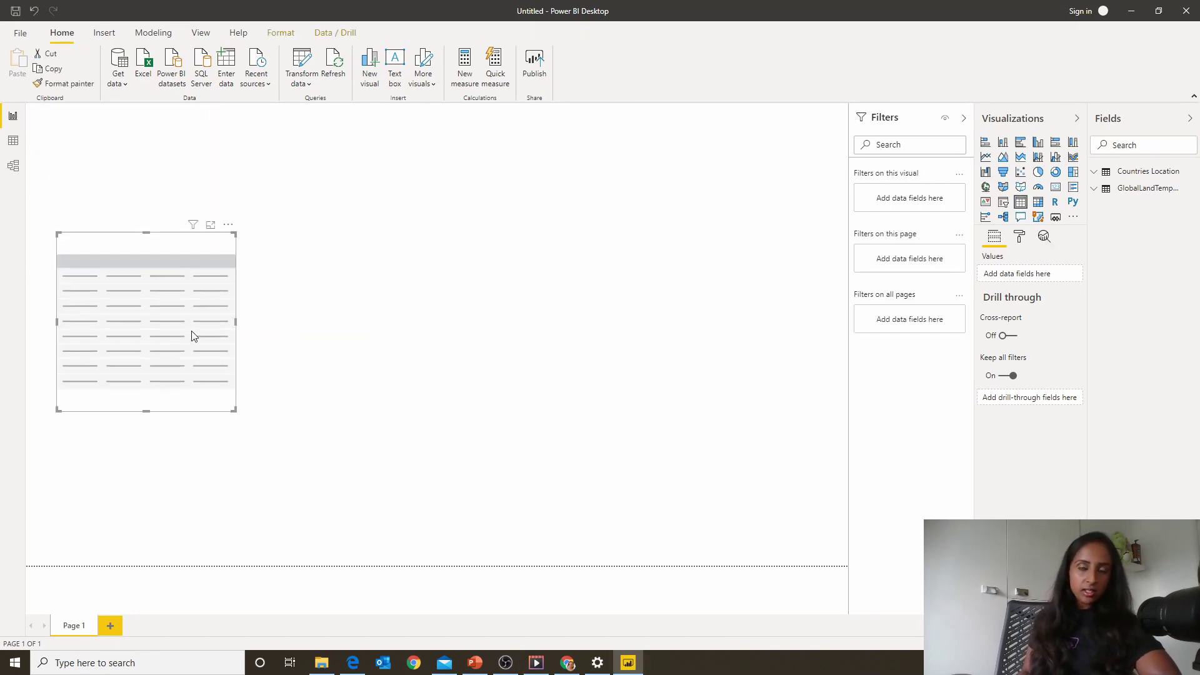
pyautogui.click(1098, 193)
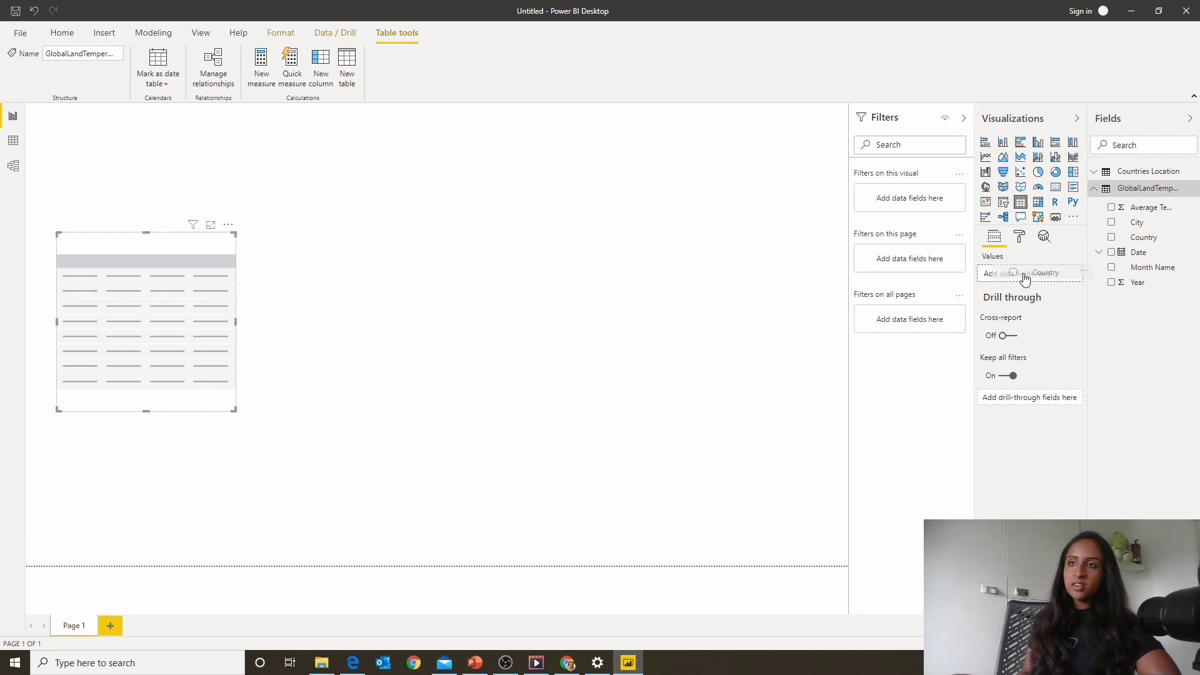
pyautogui.click(1172, 242)
pyautogui.moveTo(1148, 212); pyautogui.dragTo(1058, 287)
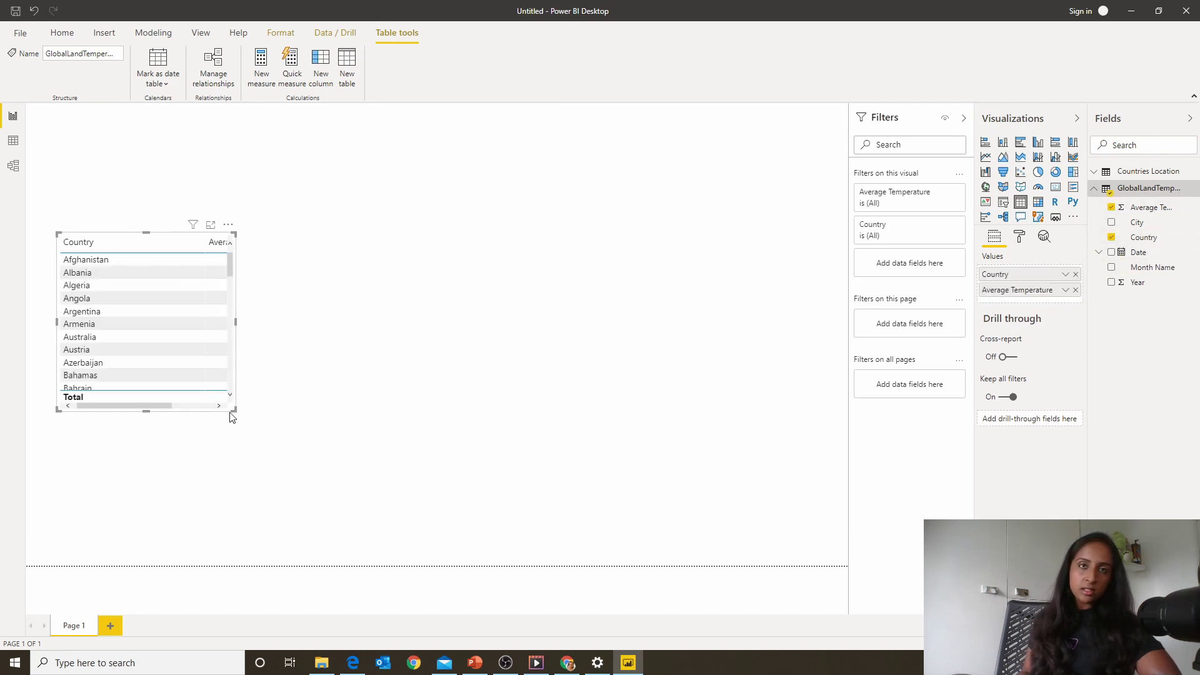
pyautogui.moveTo(234, 410); pyautogui.dragTo(418, 508)
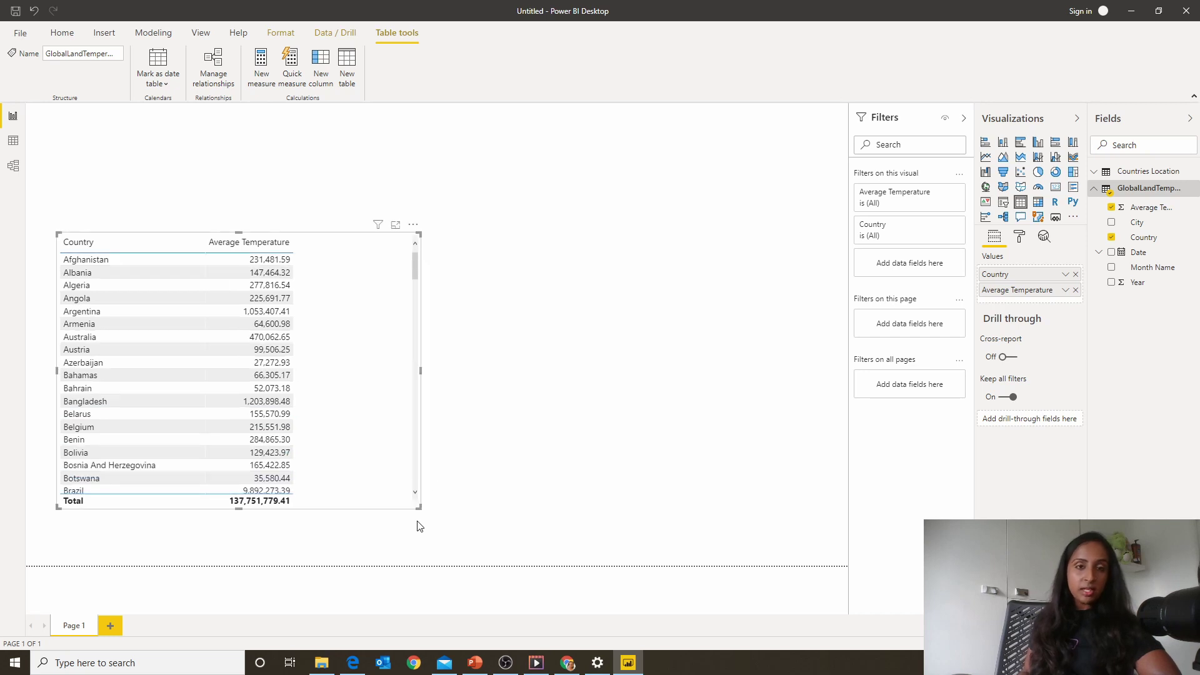
# Summarize Average Temperature by its minimum in the country table and look through the countries' values.
pyautogui.click(1065, 292)
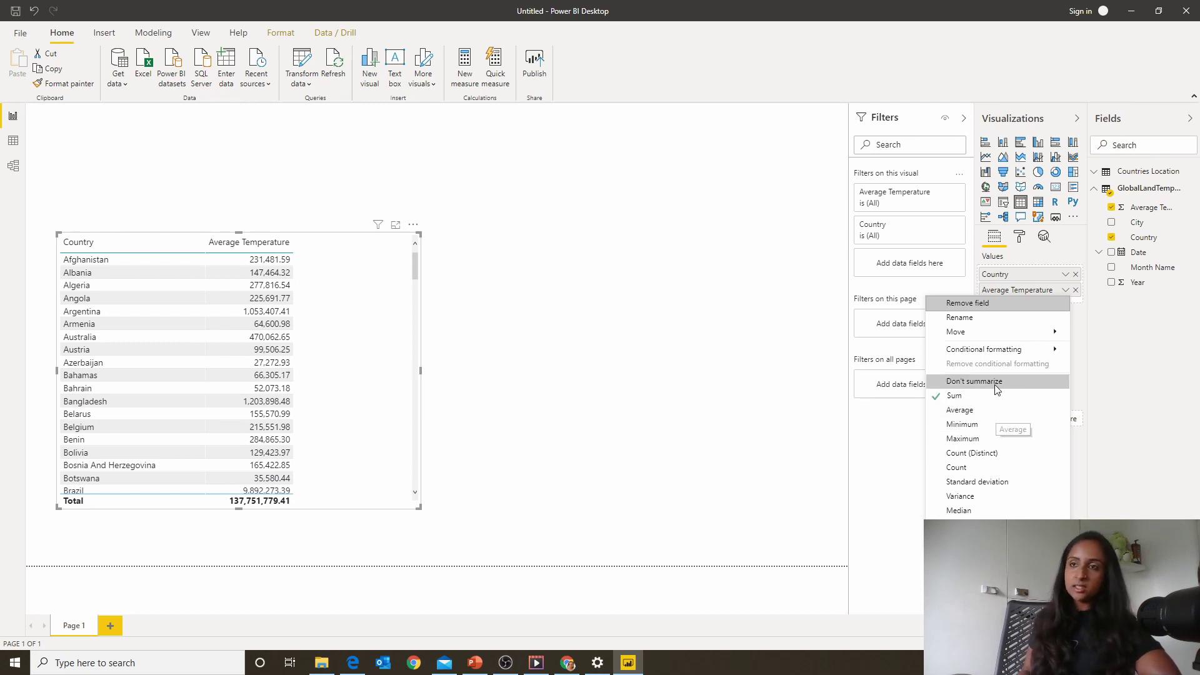
pyautogui.click(978, 422)
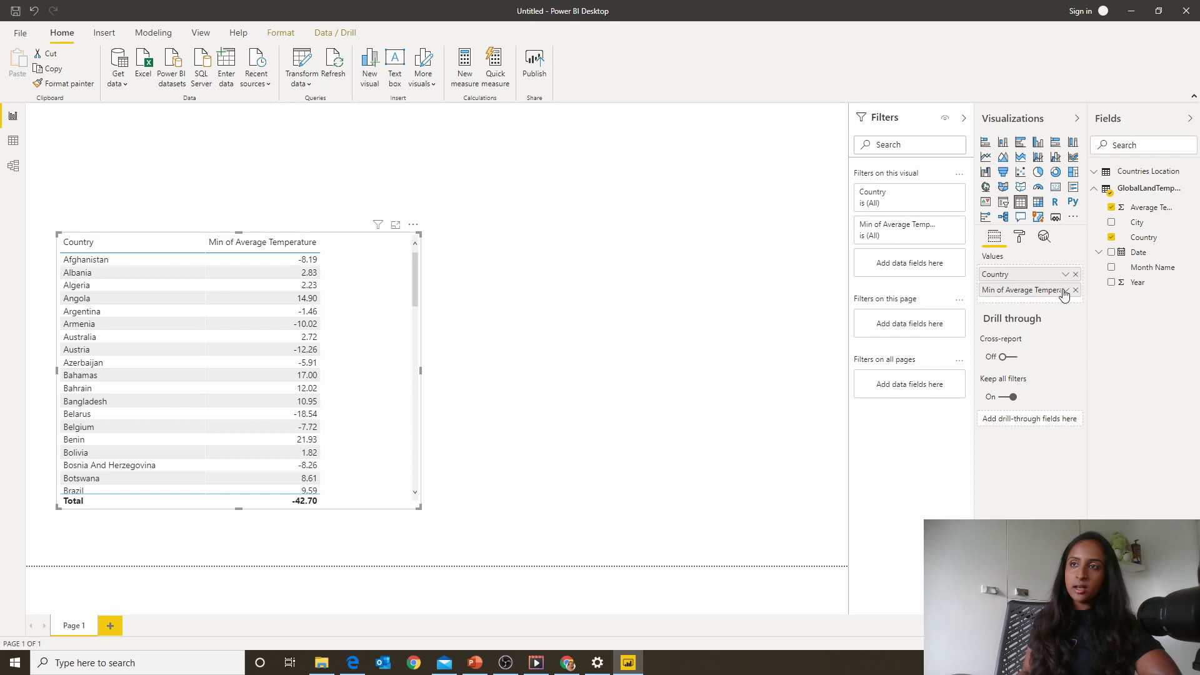
pyautogui.scroll(-2, 132, 383)
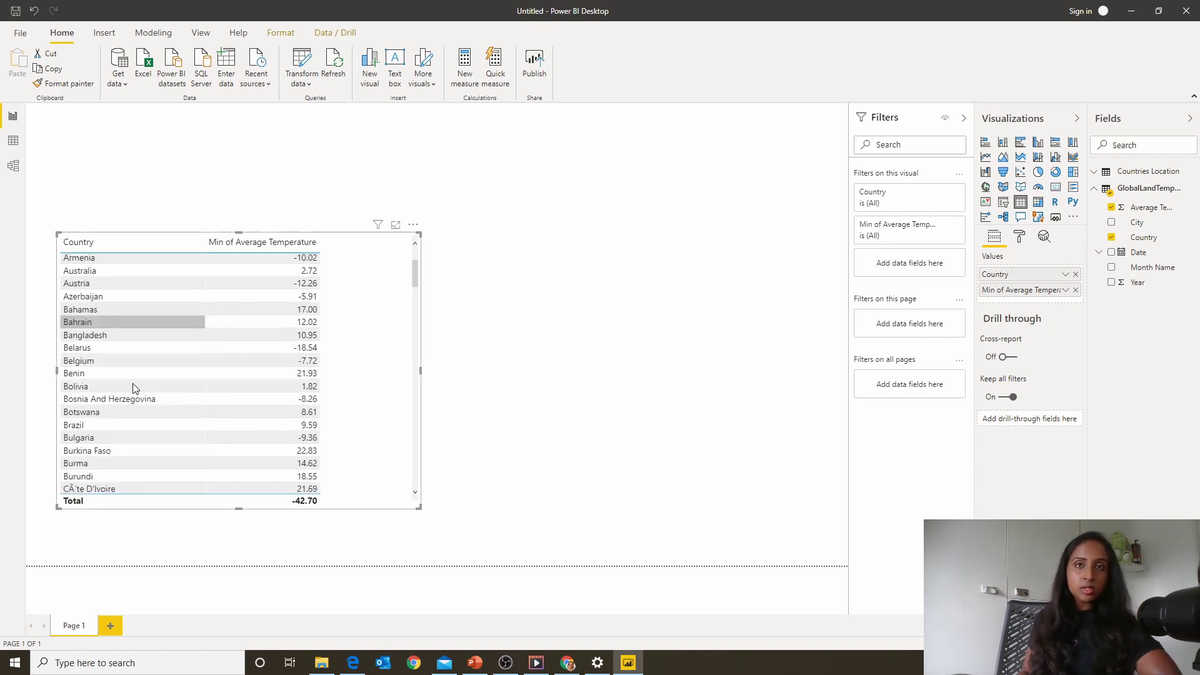
pyautogui.scroll(-3, 133, 384)
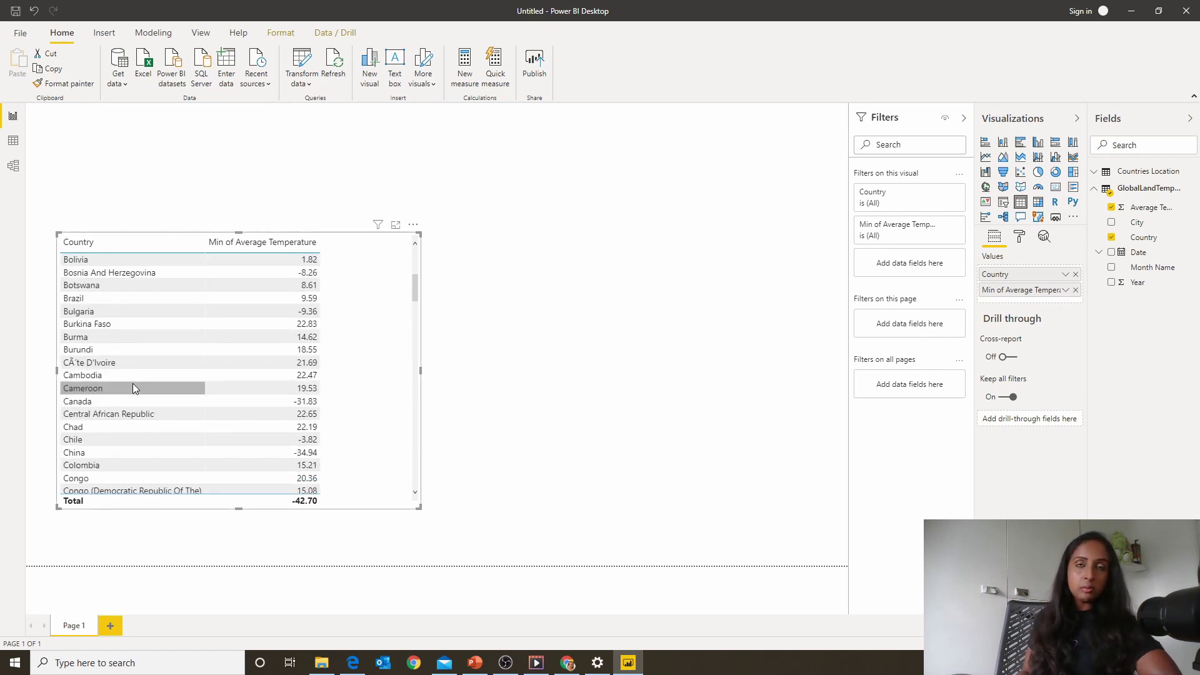
pyautogui.click(597, 350)
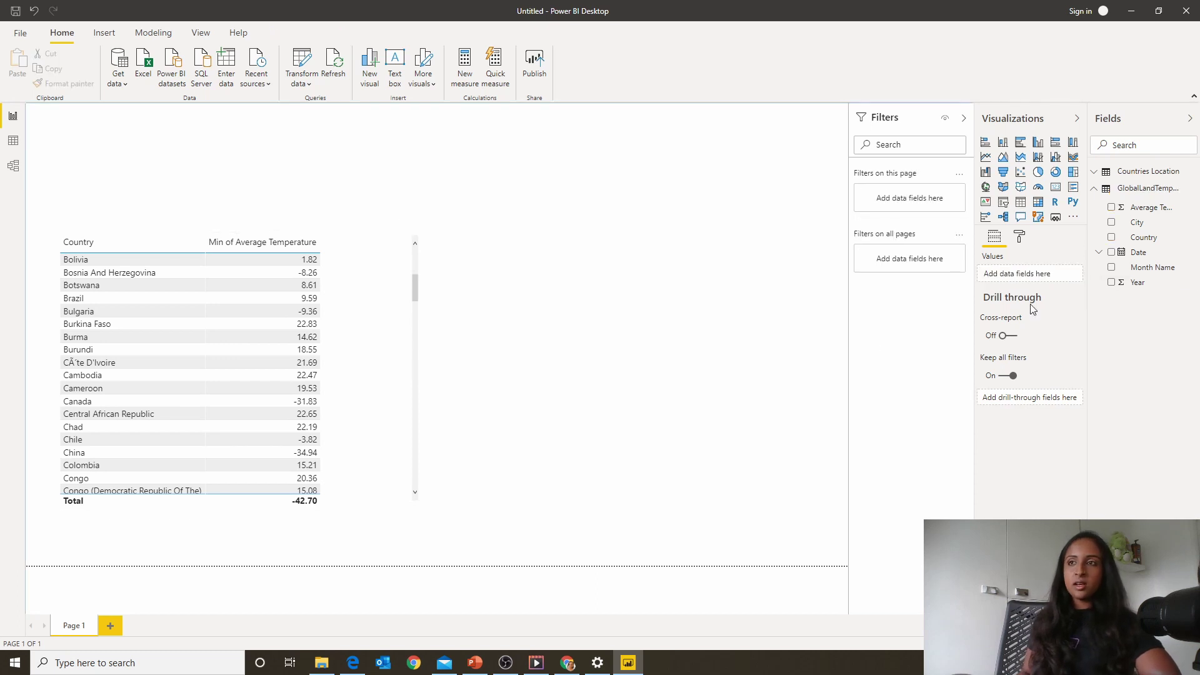
# Create a slicer on the Date hierarchy beside the country table, enlarge it slightly and browse its years.
pyautogui.moveTo(1152, 258); pyautogui.dragTo(680, 275)
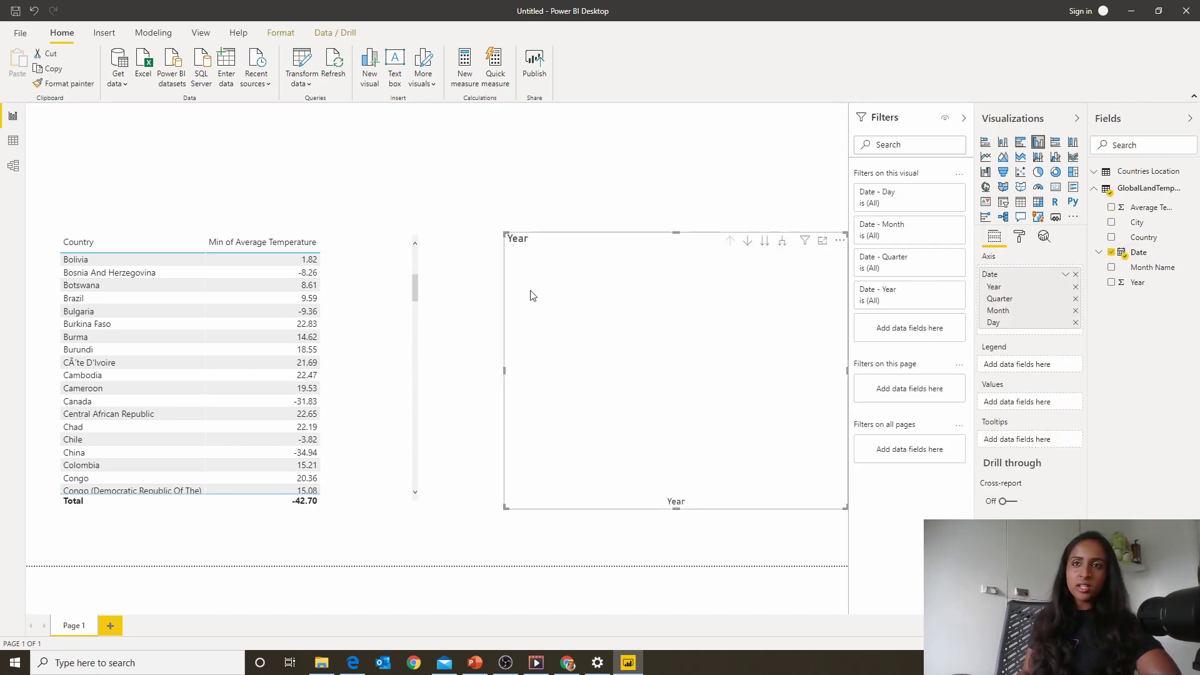
pyautogui.click(1004, 203)
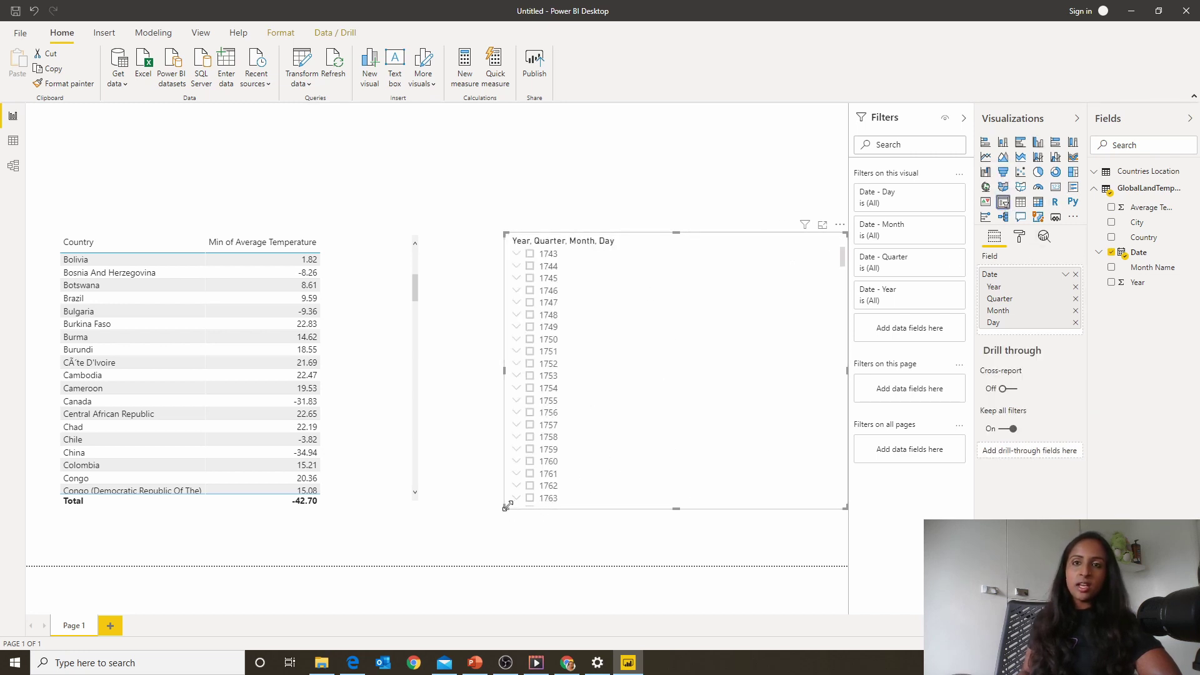
pyautogui.moveTo(506, 508); pyautogui.dragTo(465, 517)
pyautogui.moveTo(736, 439); pyautogui.dragTo(720, 356)
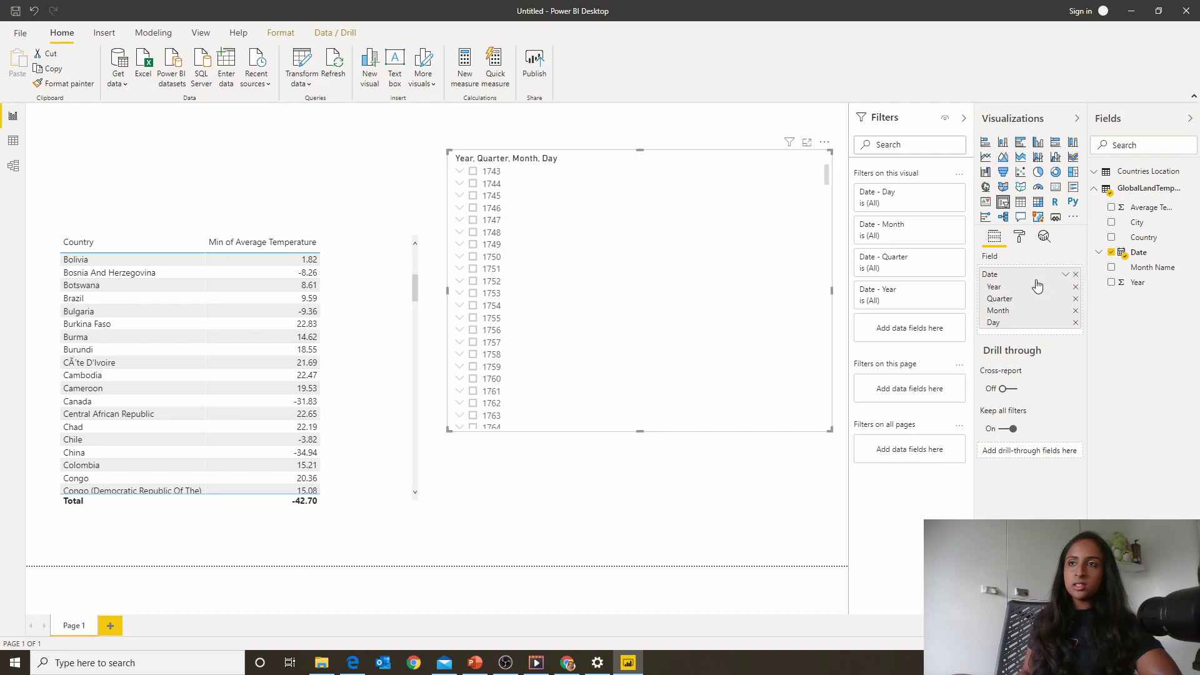
pyautogui.click(824, 142)
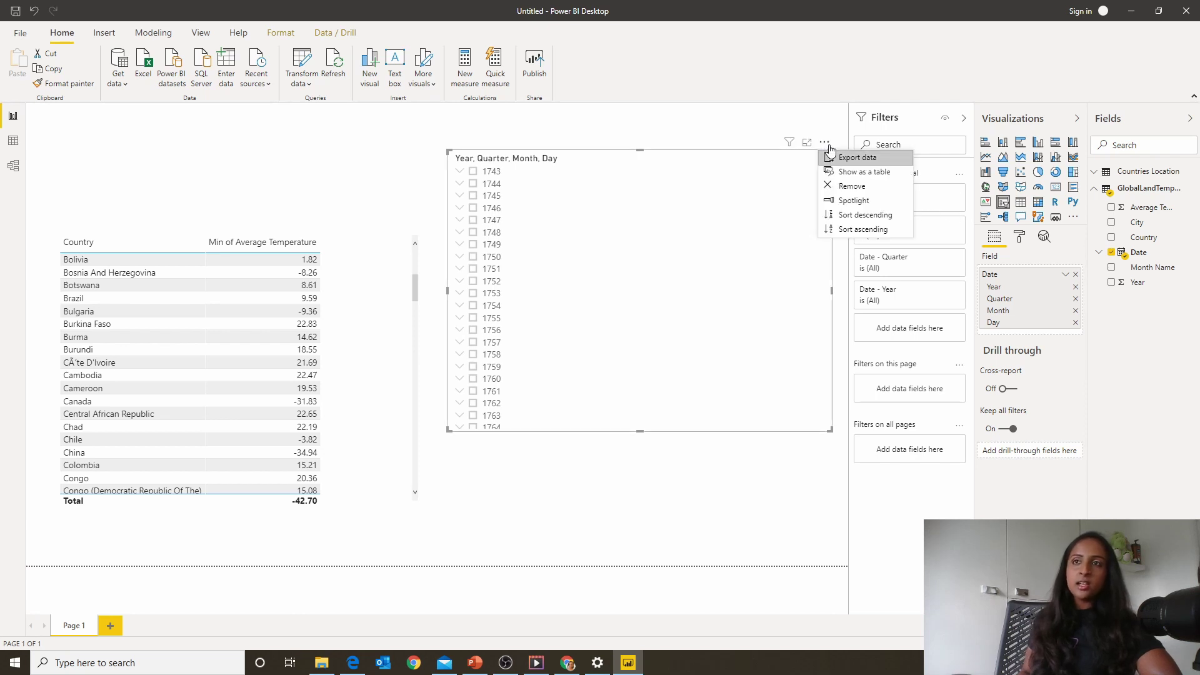
pyautogui.scroll(-15, 632, 378)
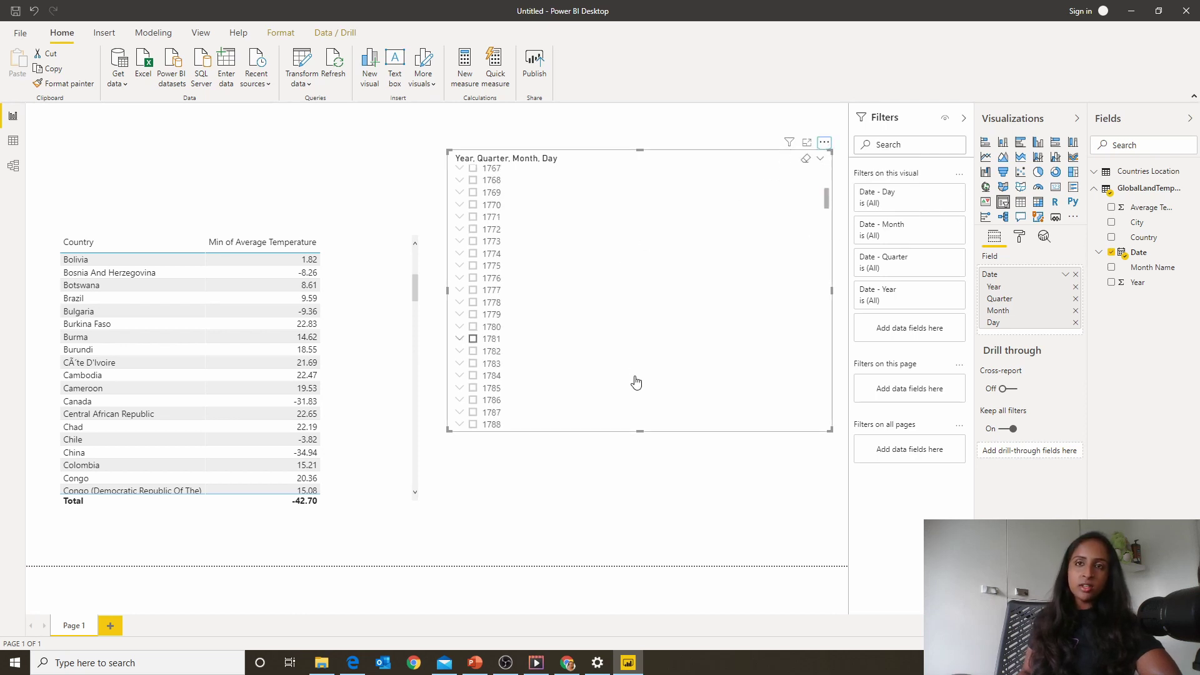
pyautogui.scroll(14, 636, 385)
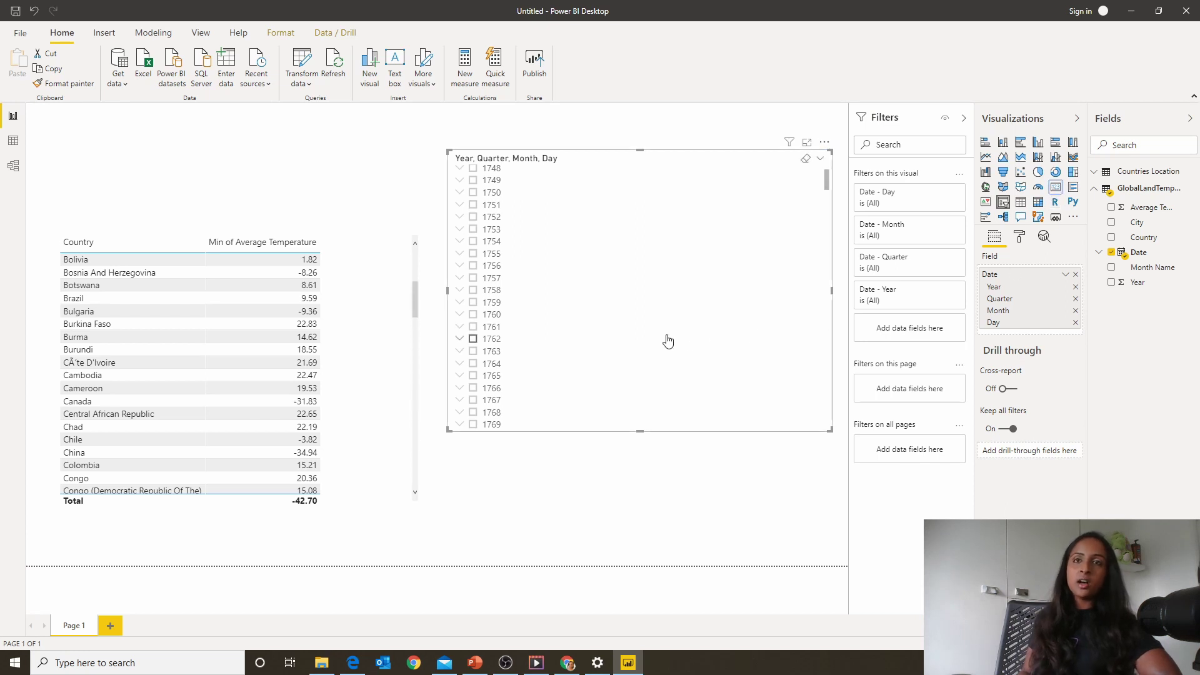
# Switch the slicer from the date hierarchy to individual dates, browse them, and delete the slicer.
pyautogui.click(1064, 279)
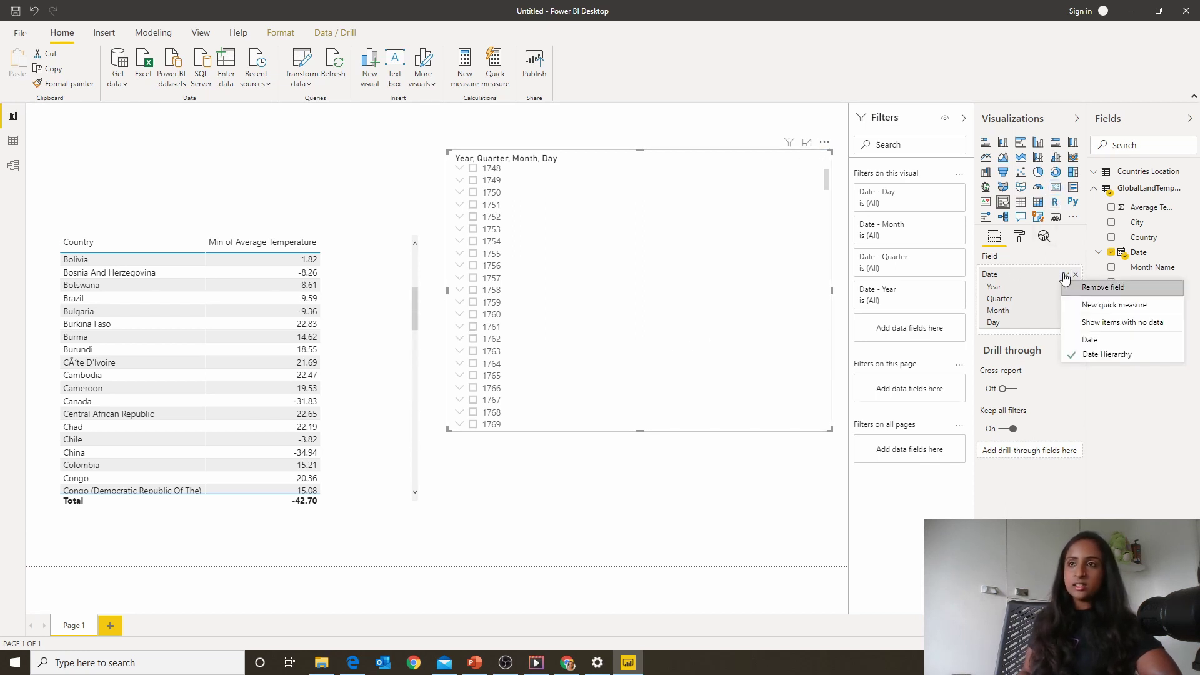
pyautogui.click(1089, 344)
pyautogui.click(1065, 275)
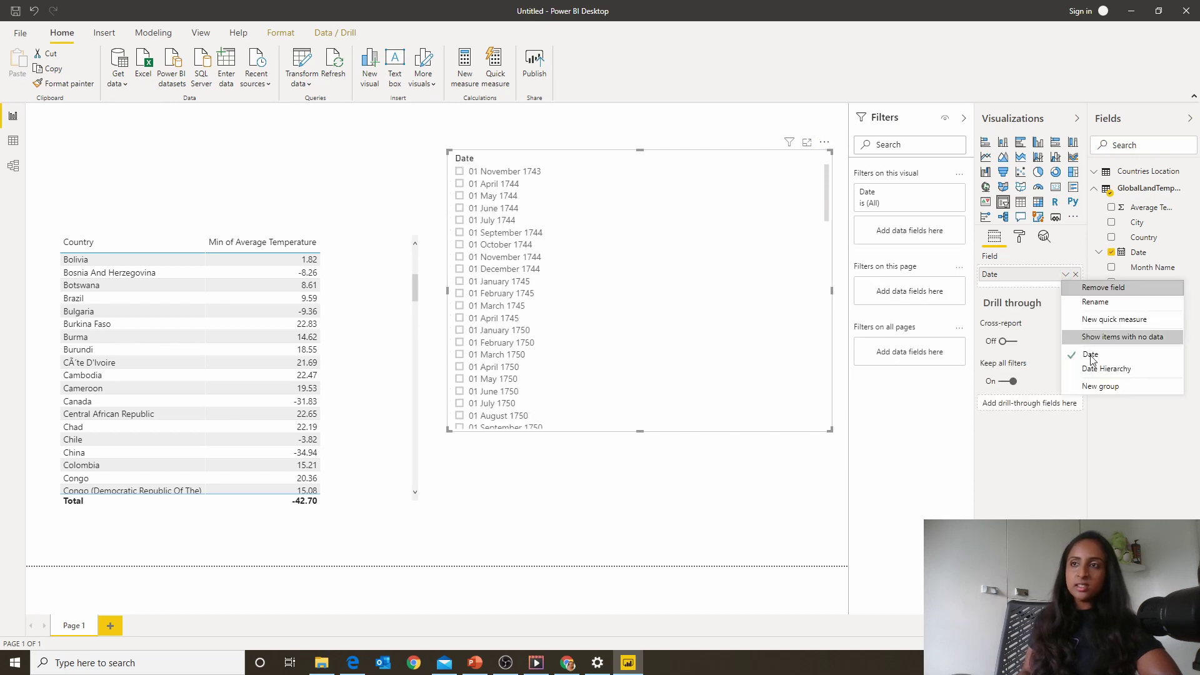
pyautogui.scroll(-15, 693, 312)
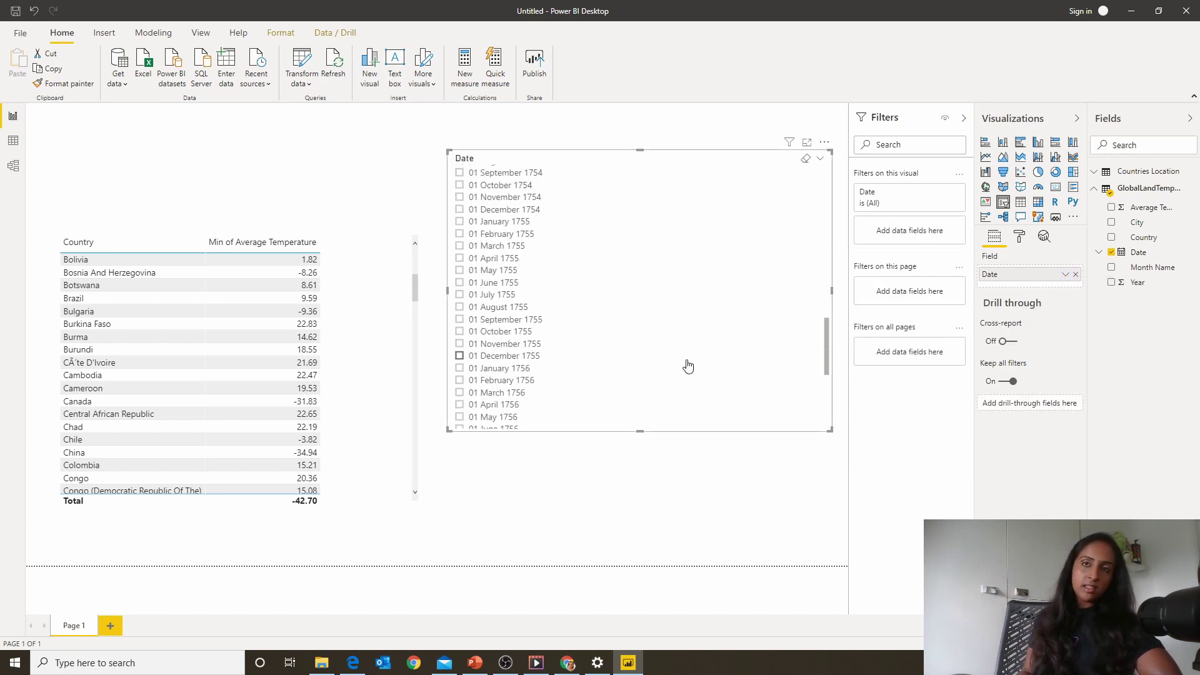
pyautogui.scroll(10, 688, 366)
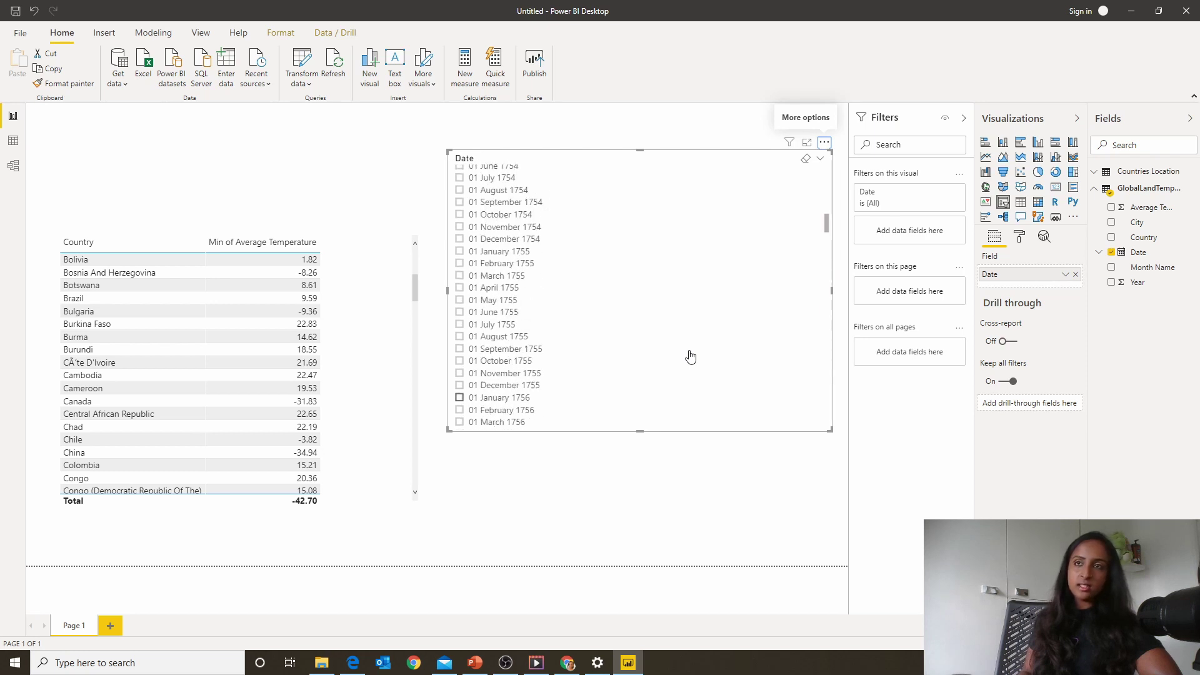
pyautogui.press('Delete')
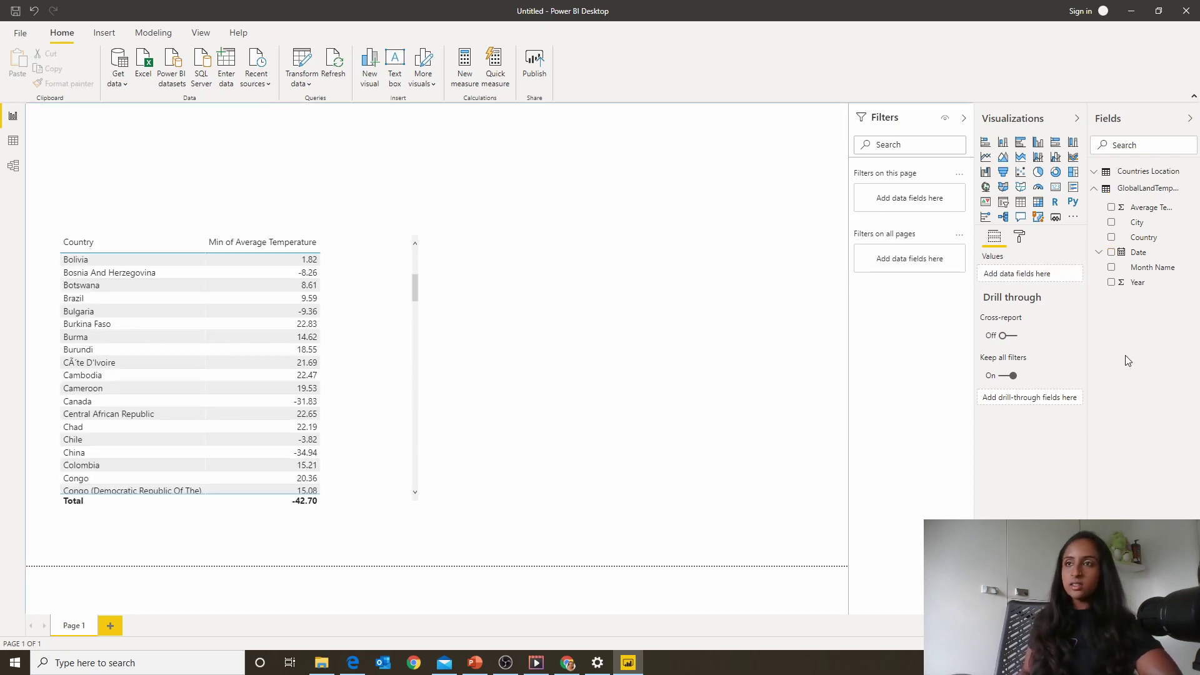
# Create a card visual showing Year, shrink it and place it beside the country table, discarding the mistaken Q&A visual.
pyautogui.click(1020, 217)
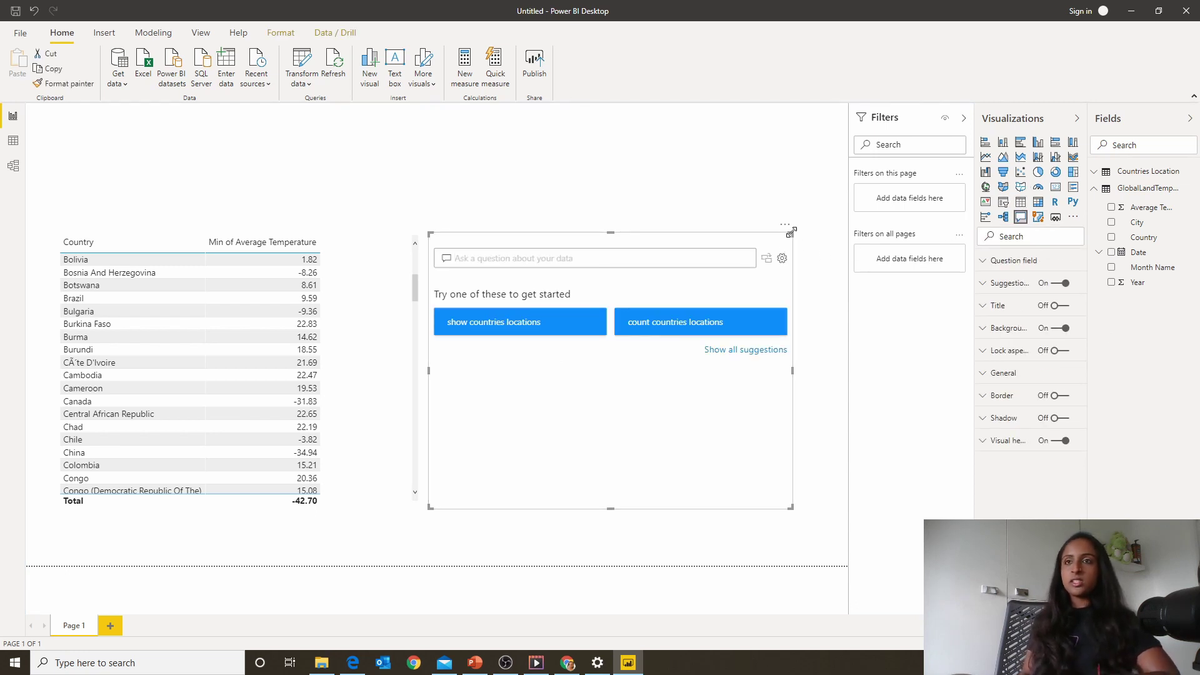
pyautogui.press('Delete')
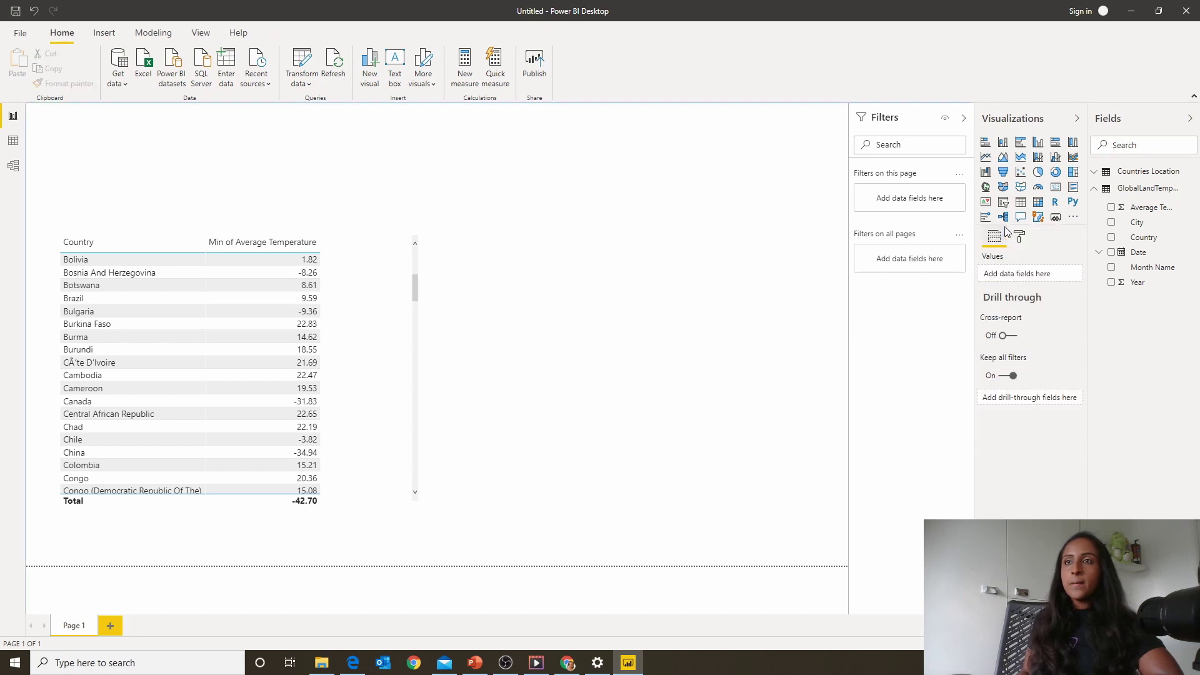
pyautogui.click(985, 202)
pyautogui.moveTo(1127, 288); pyautogui.dragTo(1020, 275)
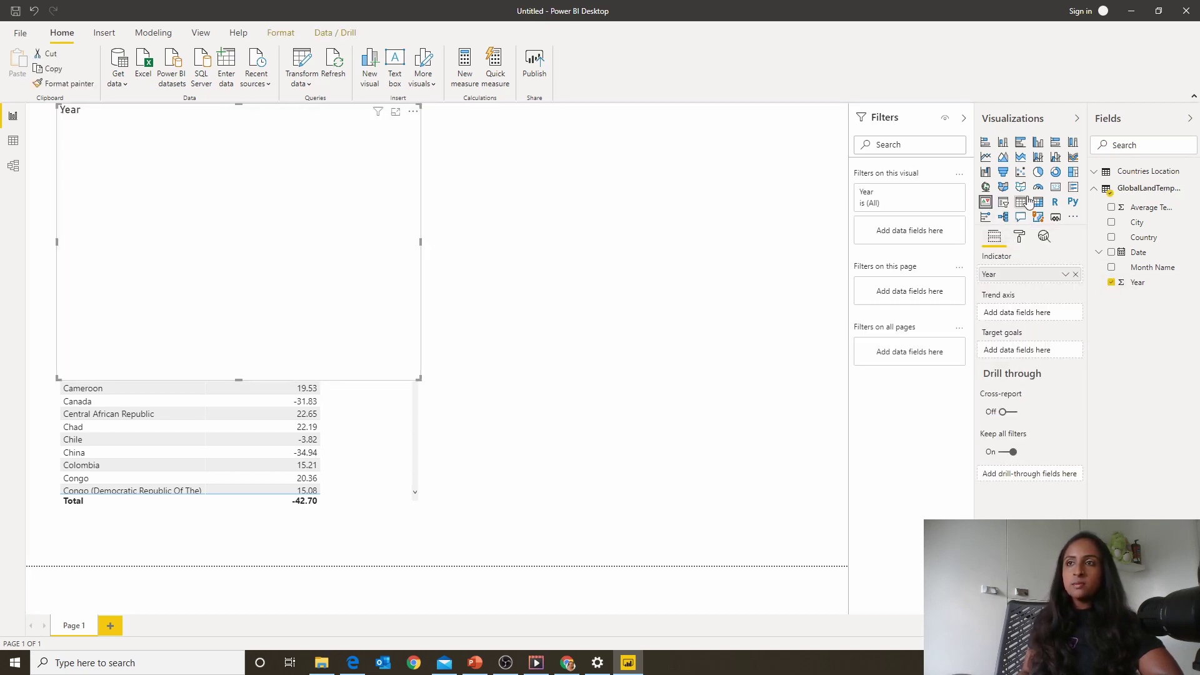
pyautogui.click(1055, 188)
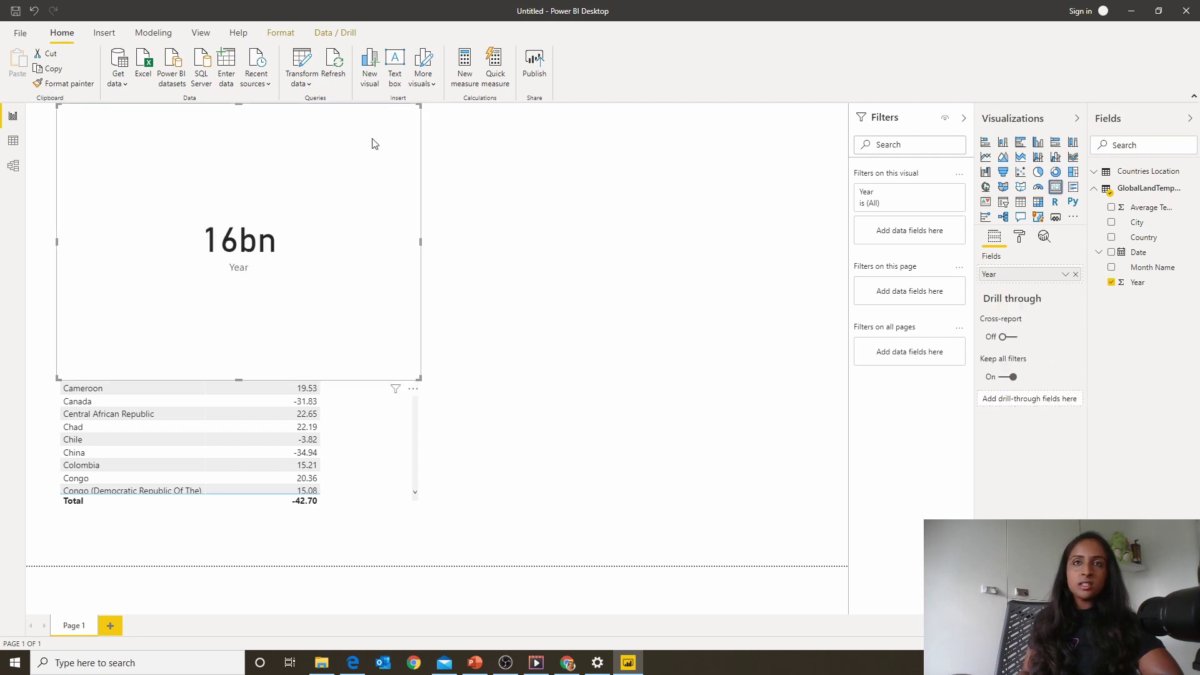
pyautogui.moveTo(417, 107); pyautogui.dragTo(437, 241)
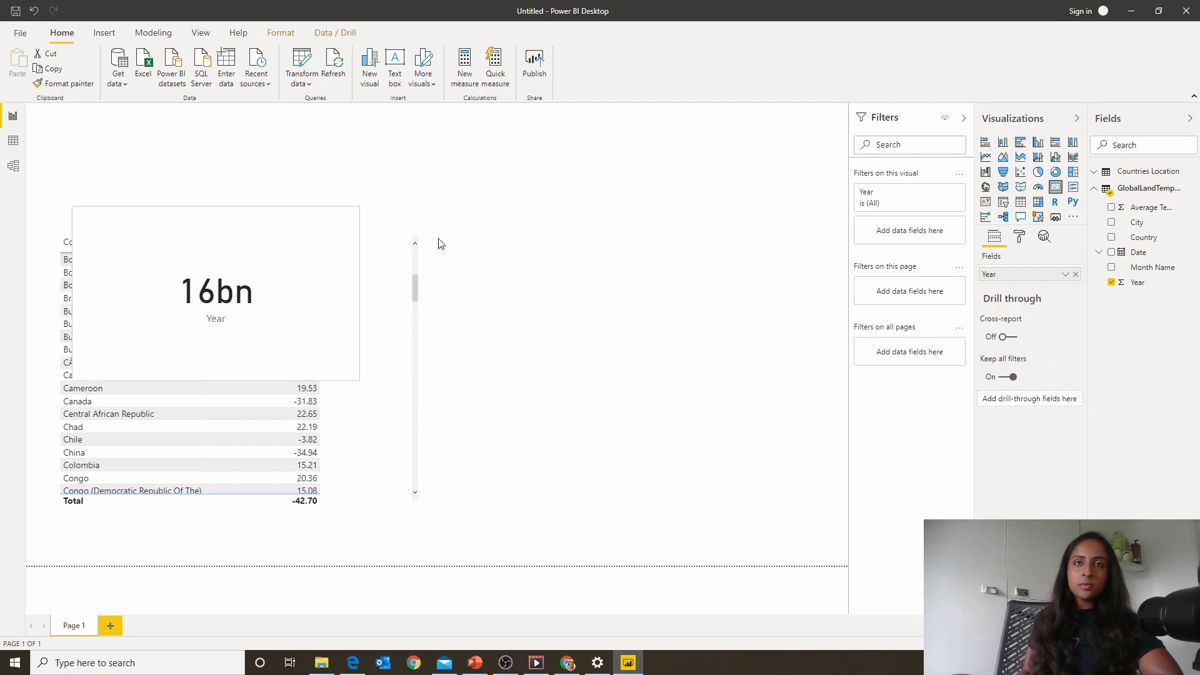
pyautogui.moveTo(338, 278); pyautogui.dragTo(769, 178)
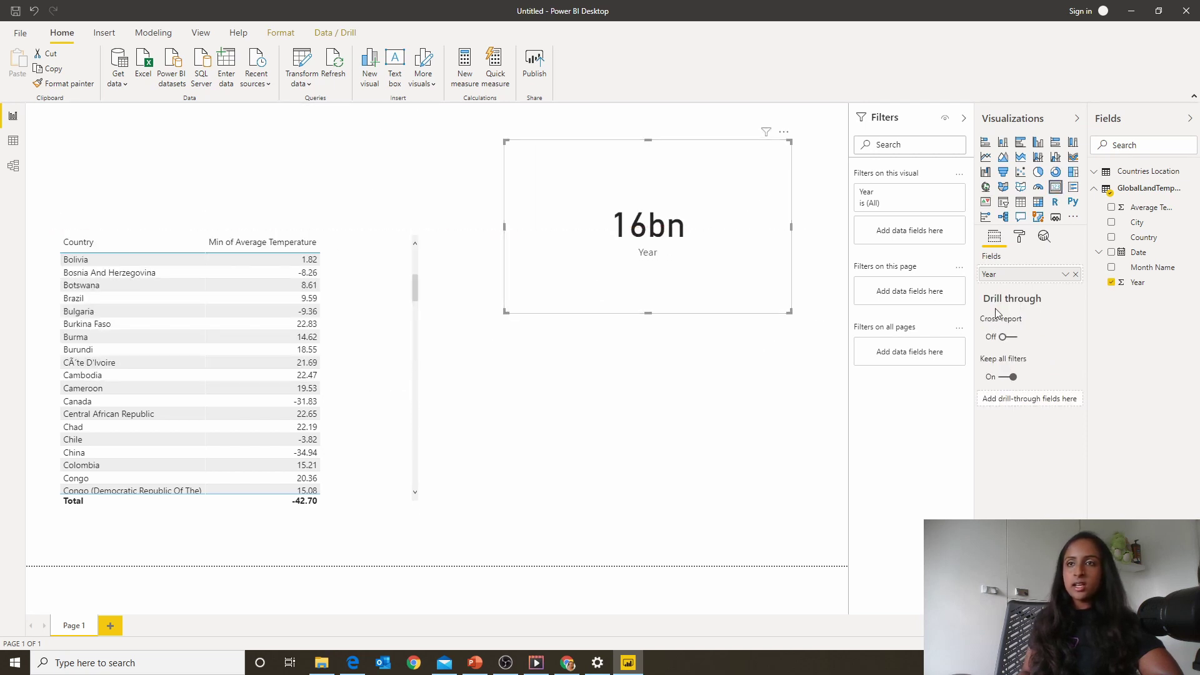
# Summarize Year by its minimum in the card and shrink the card further.
pyautogui.click(1064, 275)
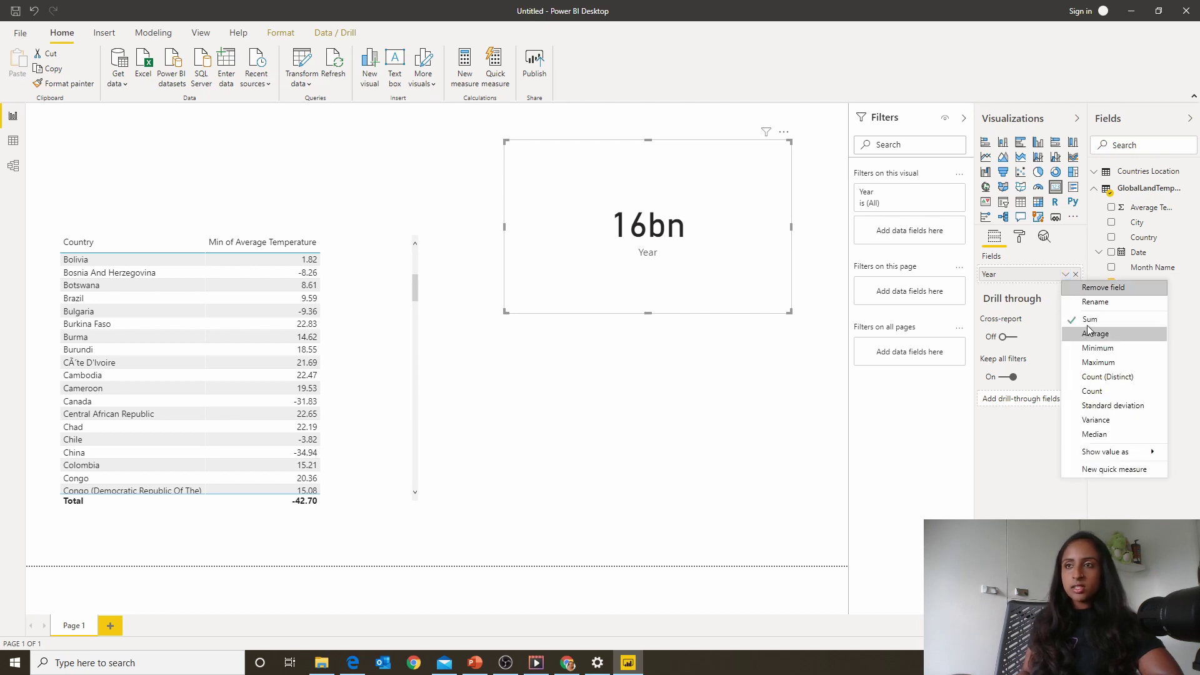
pyautogui.click(1097, 348)
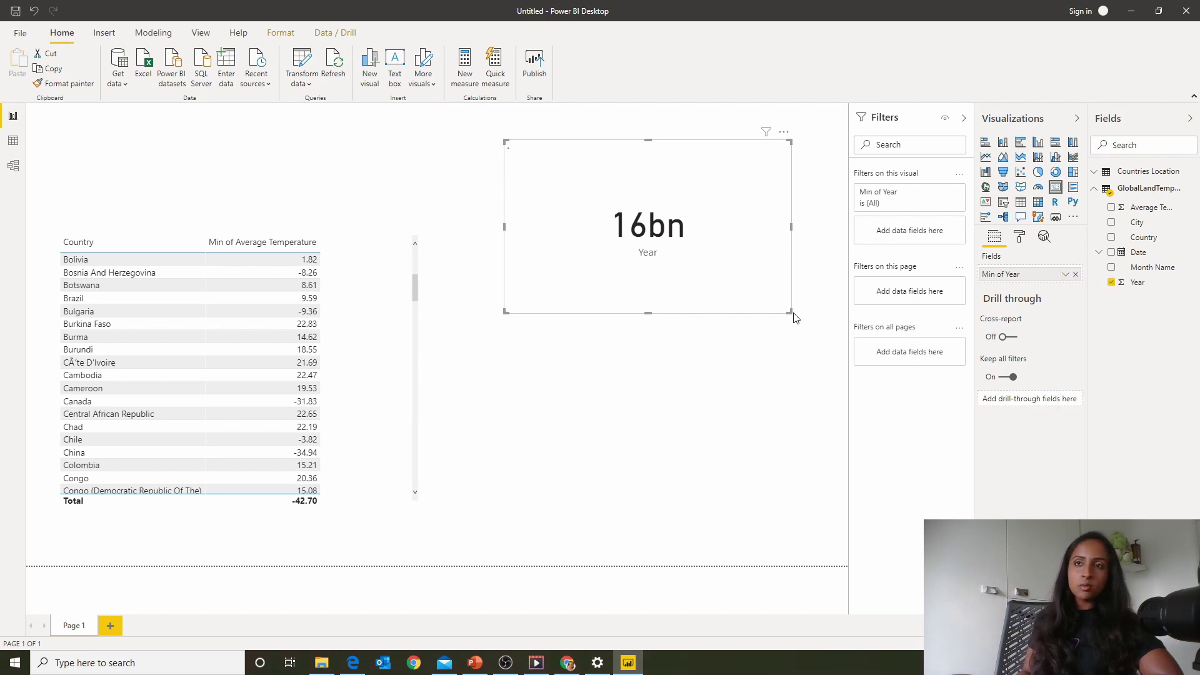
pyautogui.moveTo(791, 313); pyautogui.dragTo(728, 220)
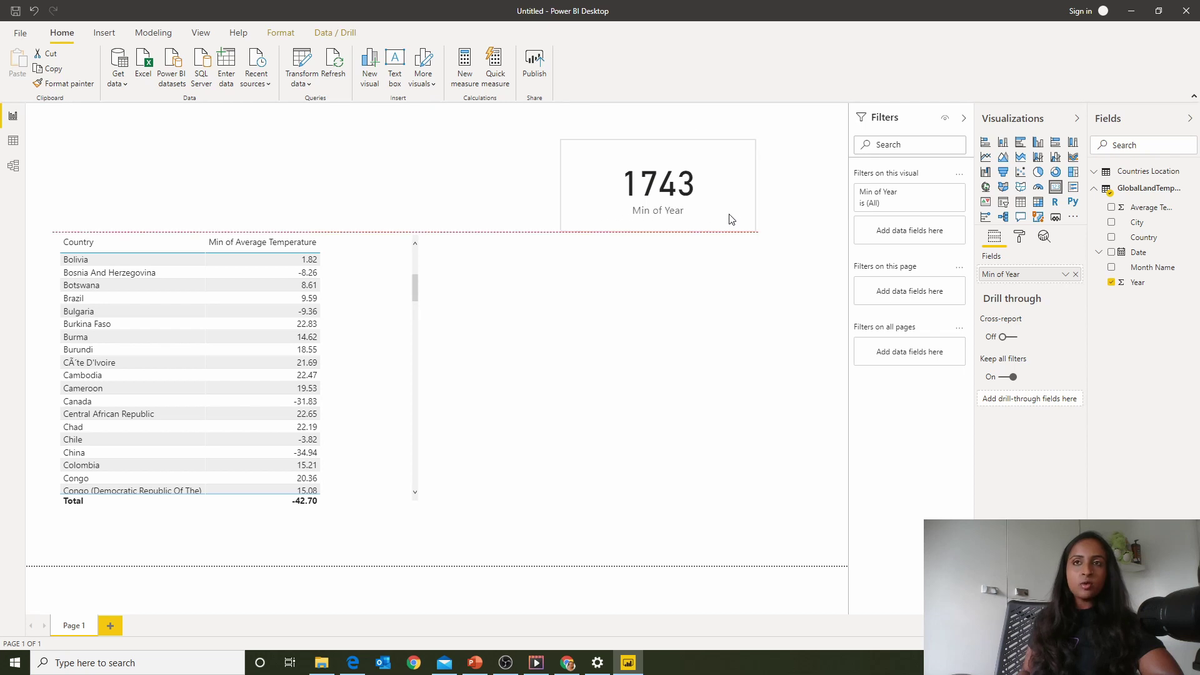
pyautogui.click(712, 402)
# Add a second, empty card visual below the Min of Year card and resize it to a narrower, taller shape.
pyautogui.click(1055, 187)
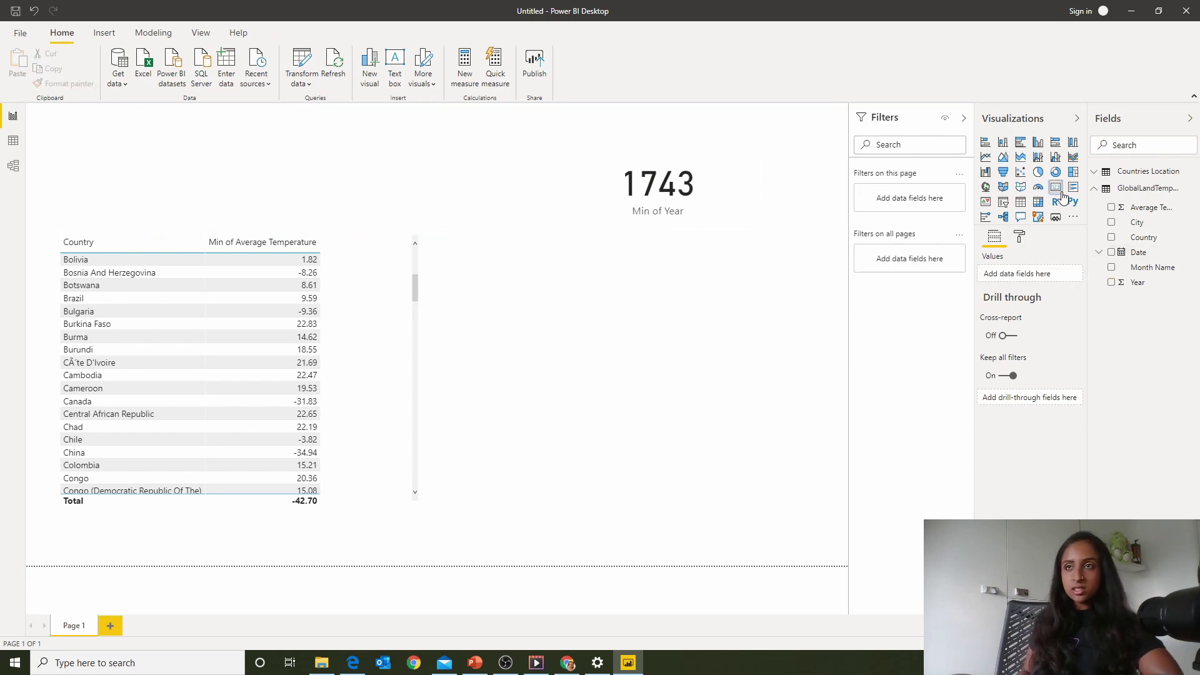
pyautogui.moveTo(336, 194); pyautogui.dragTo(664, 392)
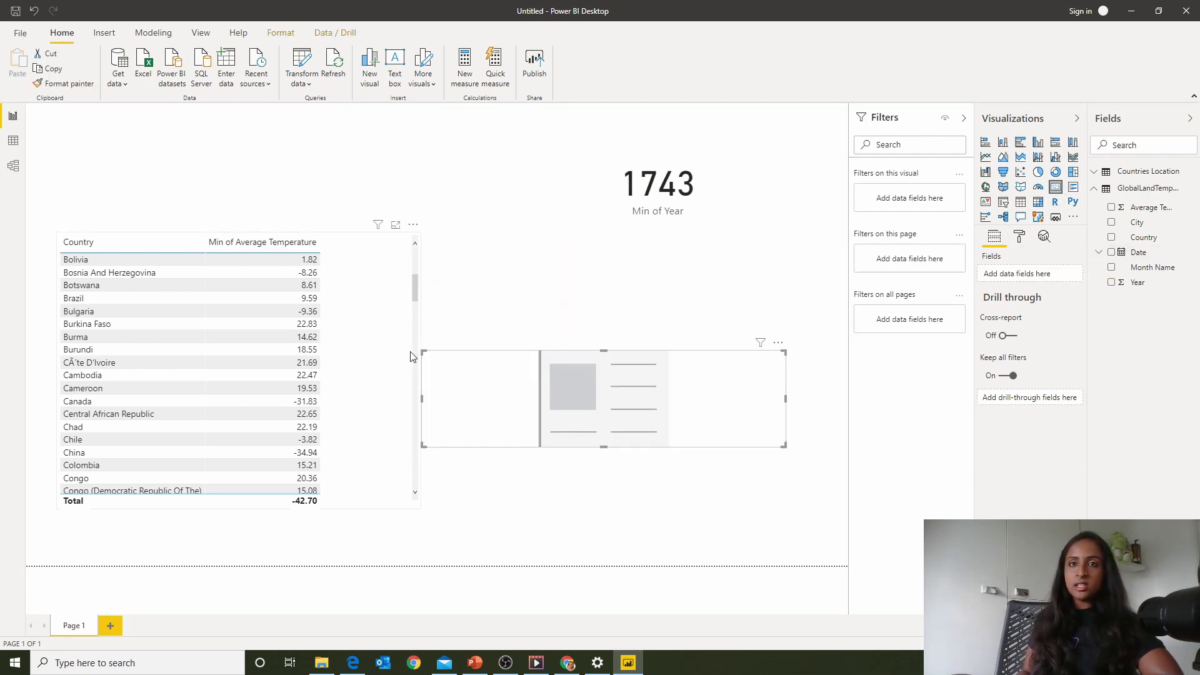
pyautogui.moveTo(421, 348); pyautogui.dragTo(505, 301)
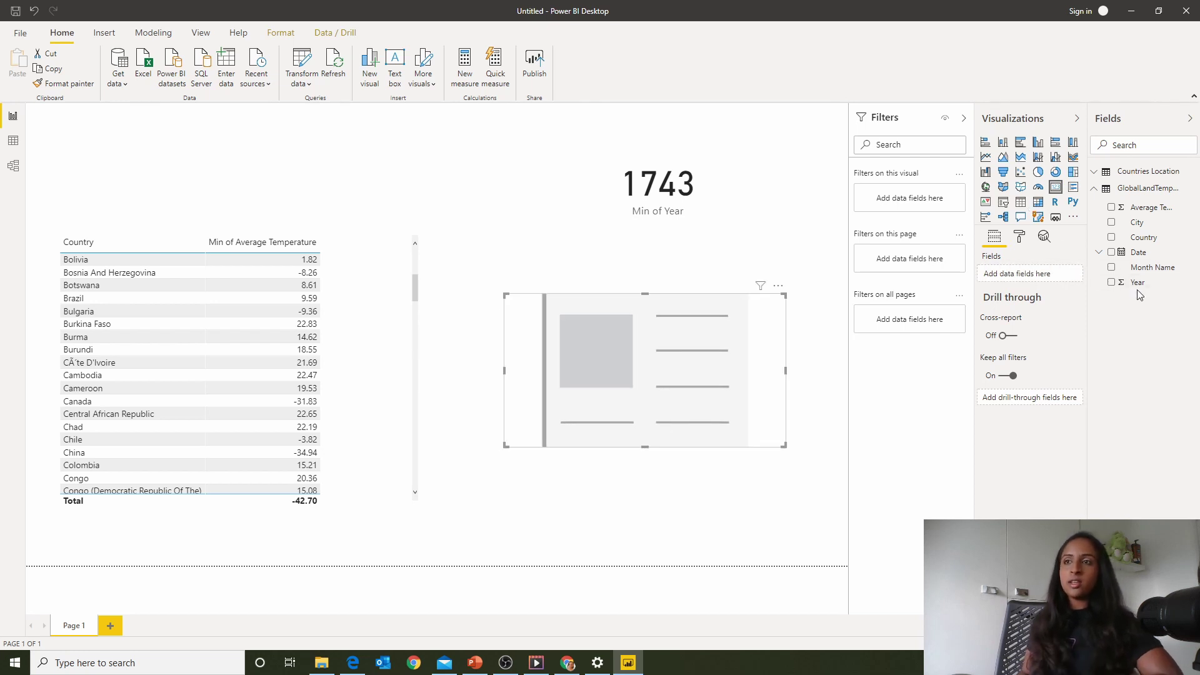
# Show Year summarized by its maximum in the second card and adjust the card's size and position slightly.
pyautogui.moveTo(1137, 284); pyautogui.dragTo(1058, 289)
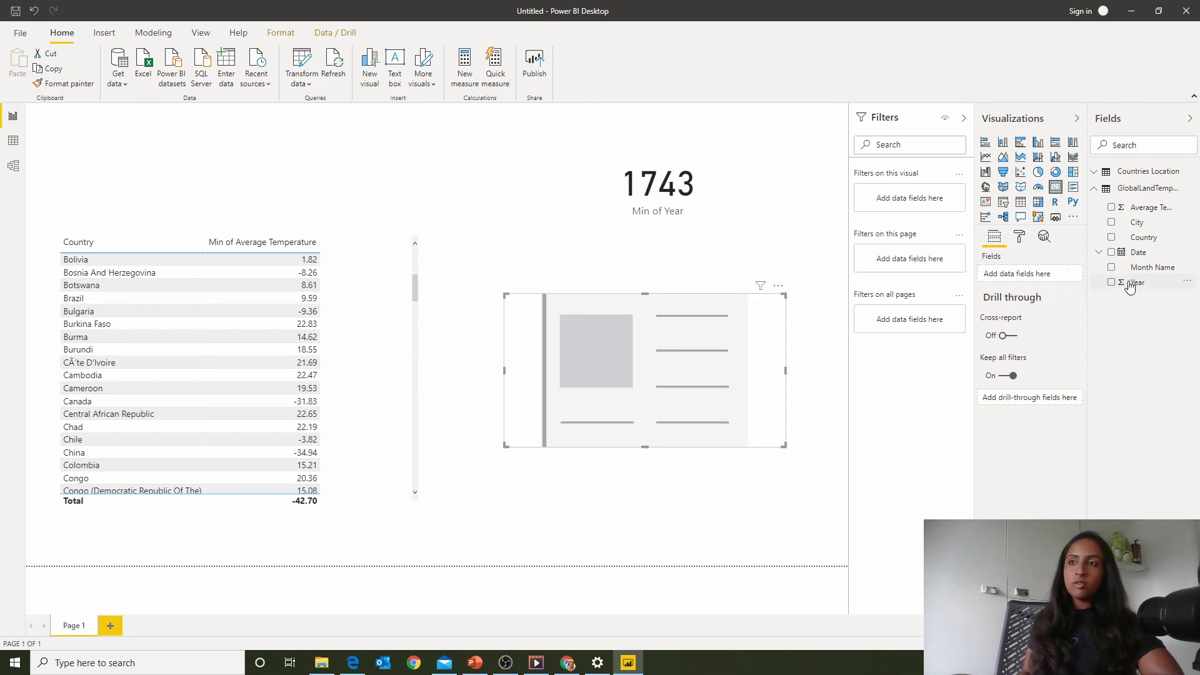
pyautogui.moveTo(1130, 286); pyautogui.dragTo(1056, 279)
pyautogui.click(1062, 276)
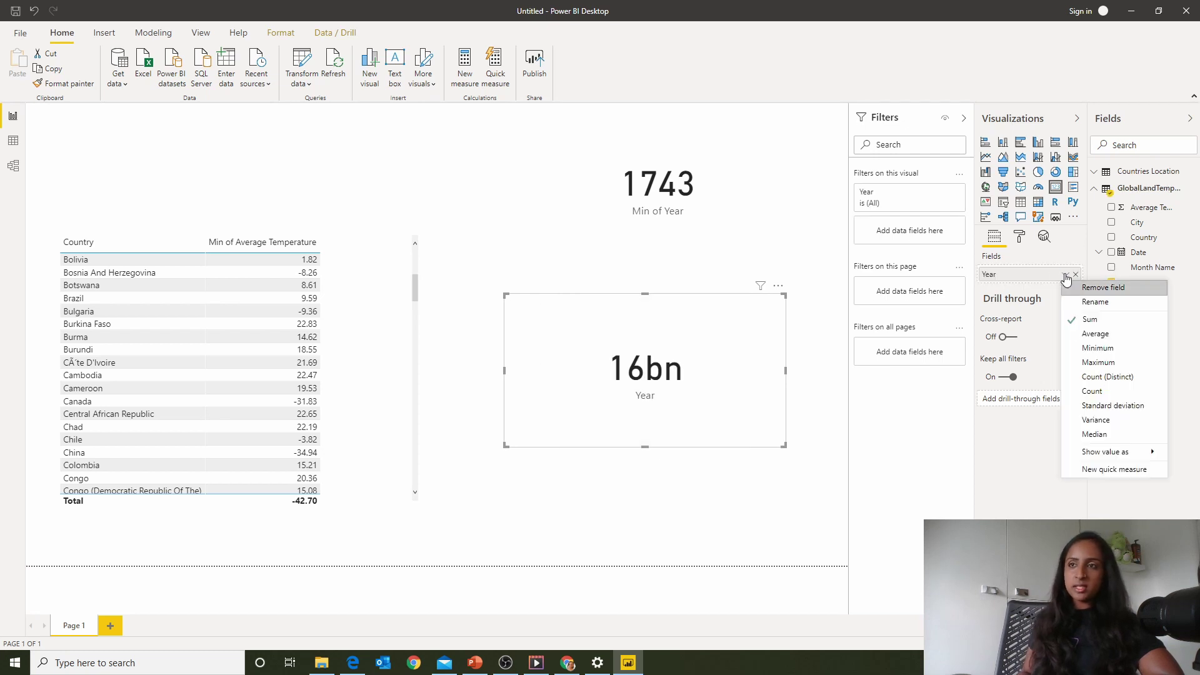
pyautogui.press('Escape')
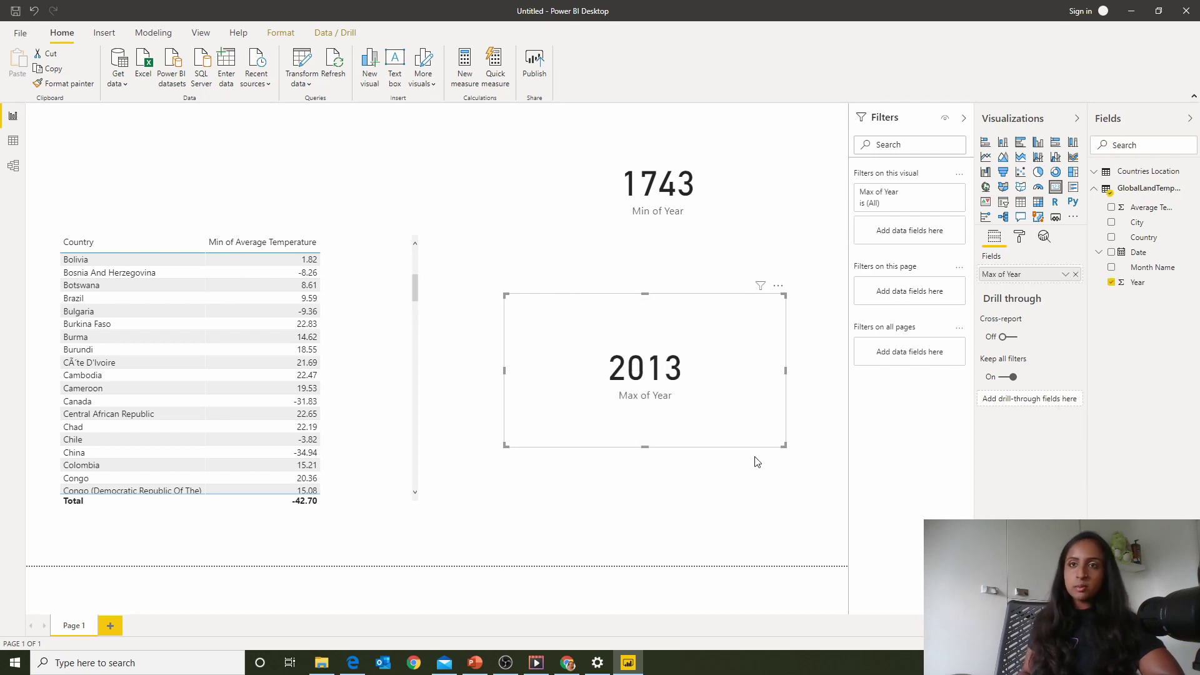
pyautogui.moveTo(781, 449)
pyautogui.mouseDown()
pyautogui.moveTo(731, 444)
pyautogui.moveTo(758, 434)
pyautogui.moveTo(788, 453)
pyautogui.mouseUp()
pyautogui.click(788, 462)
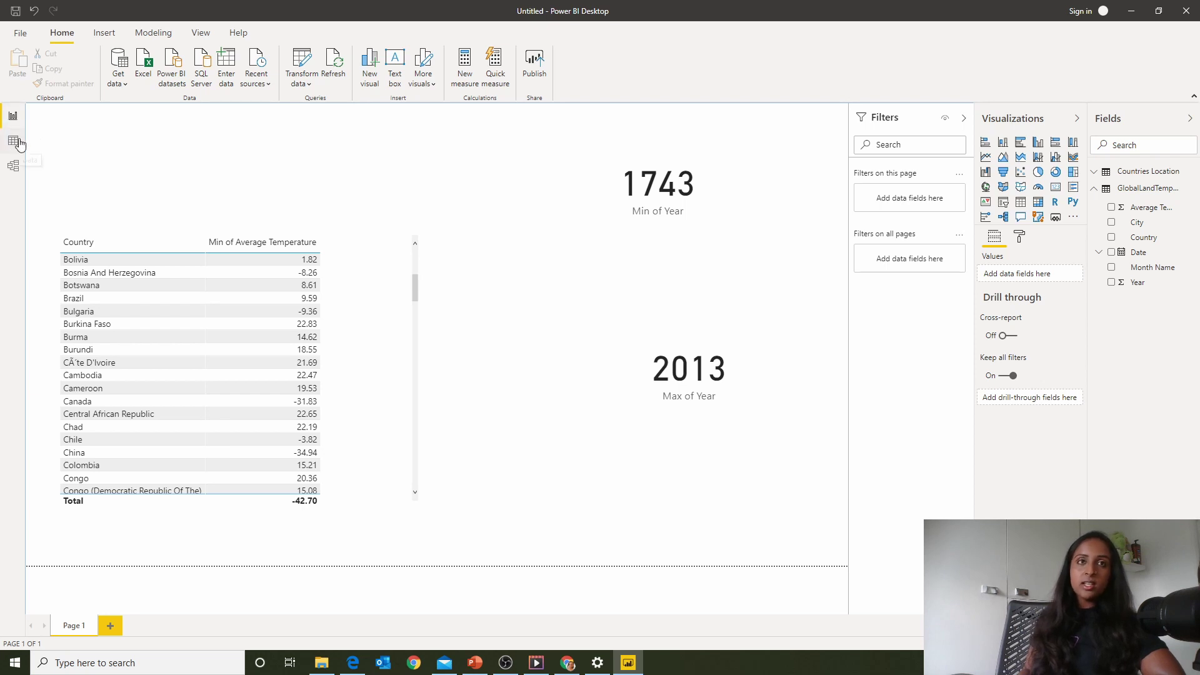
# Look over the data in the Countries Location and GlobalLandTemperaturesByCity tables and view both tables in the model diagram.
pyautogui.click(13, 140)
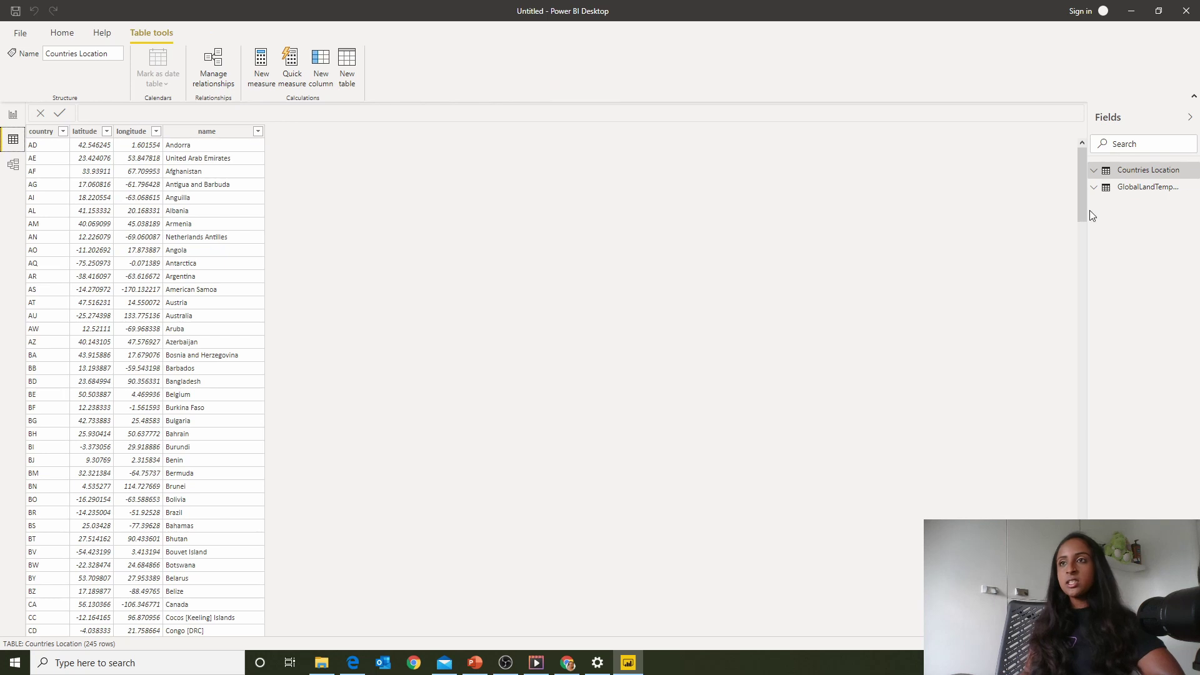
pyautogui.click(1115, 187)
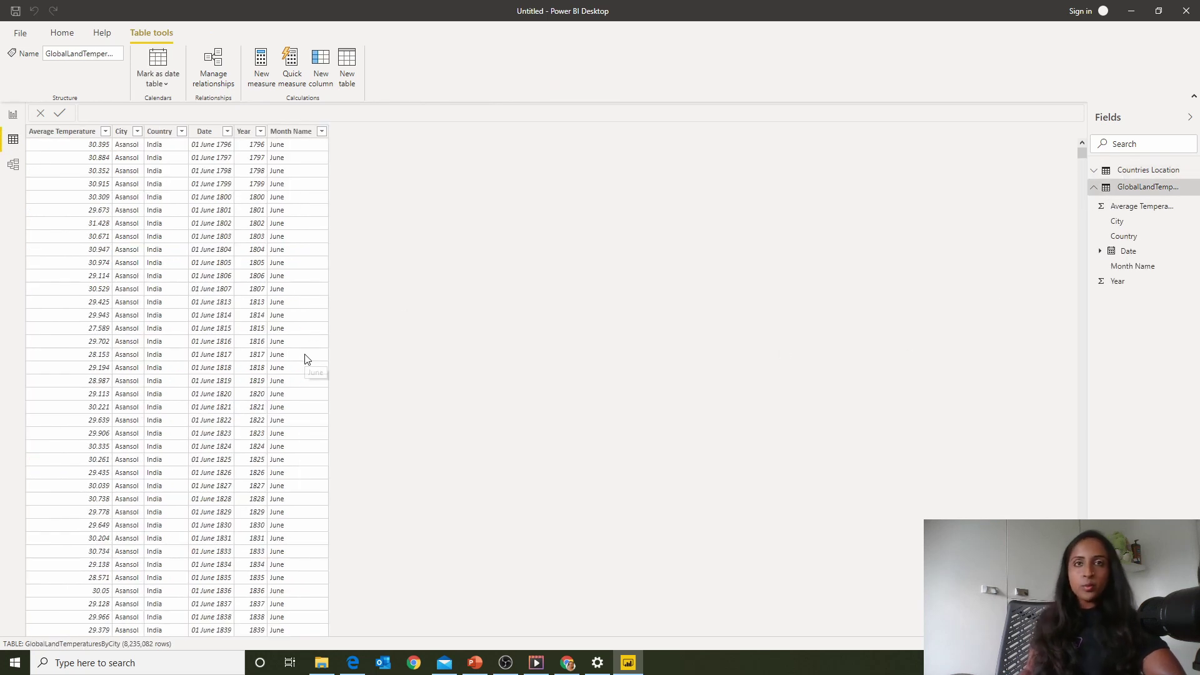
pyautogui.click(13, 165)
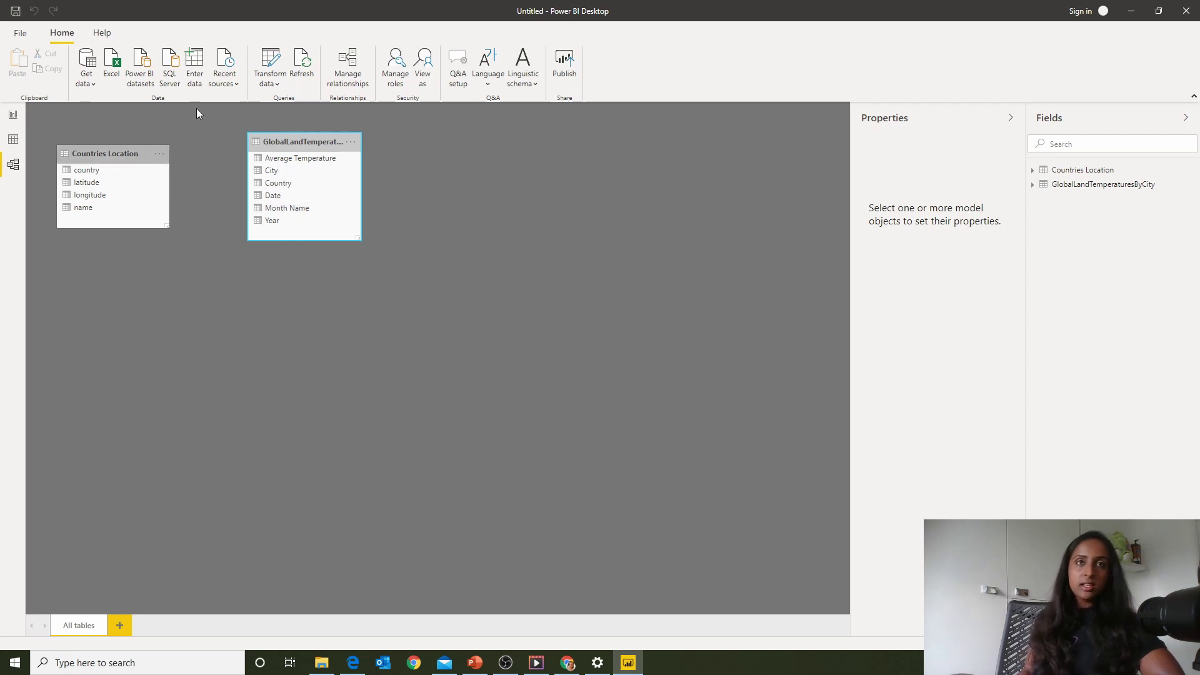
# Create an active one-to-many relationship from the Countries Location name column to the GlobalLandTemperaturesByCity Country column.
pyautogui.click(343, 76)
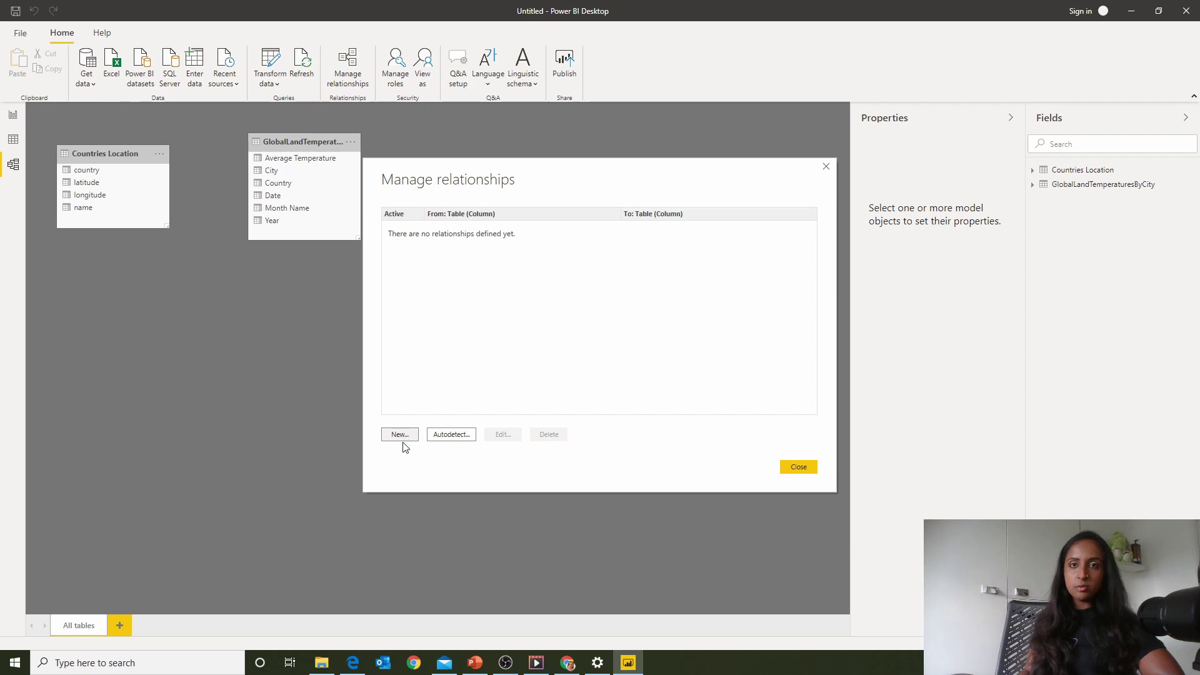
pyautogui.click(400, 436)
pyautogui.click(554, 213)
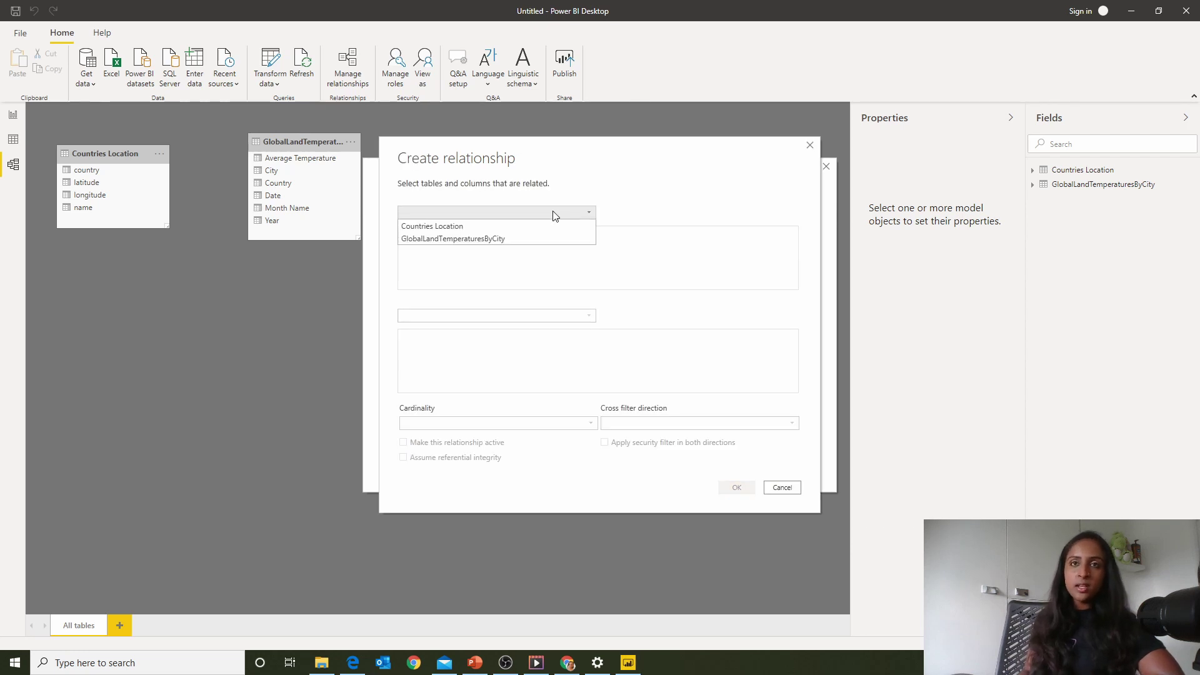
pyautogui.click(553, 224)
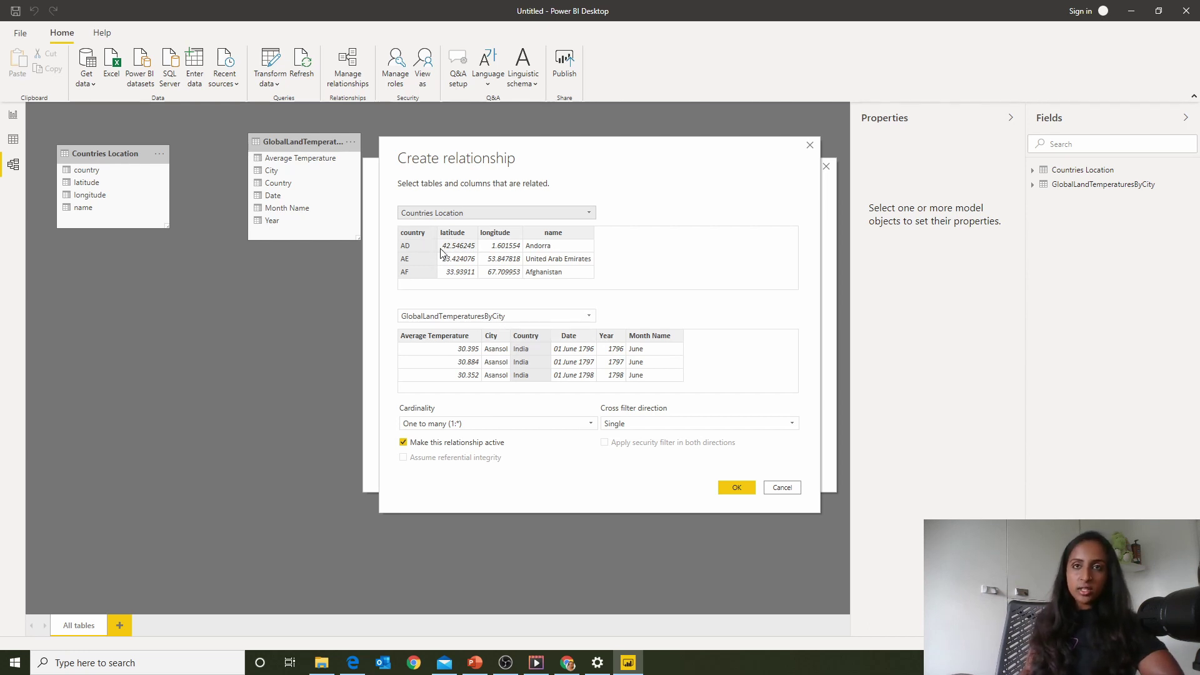
pyautogui.click(553, 258)
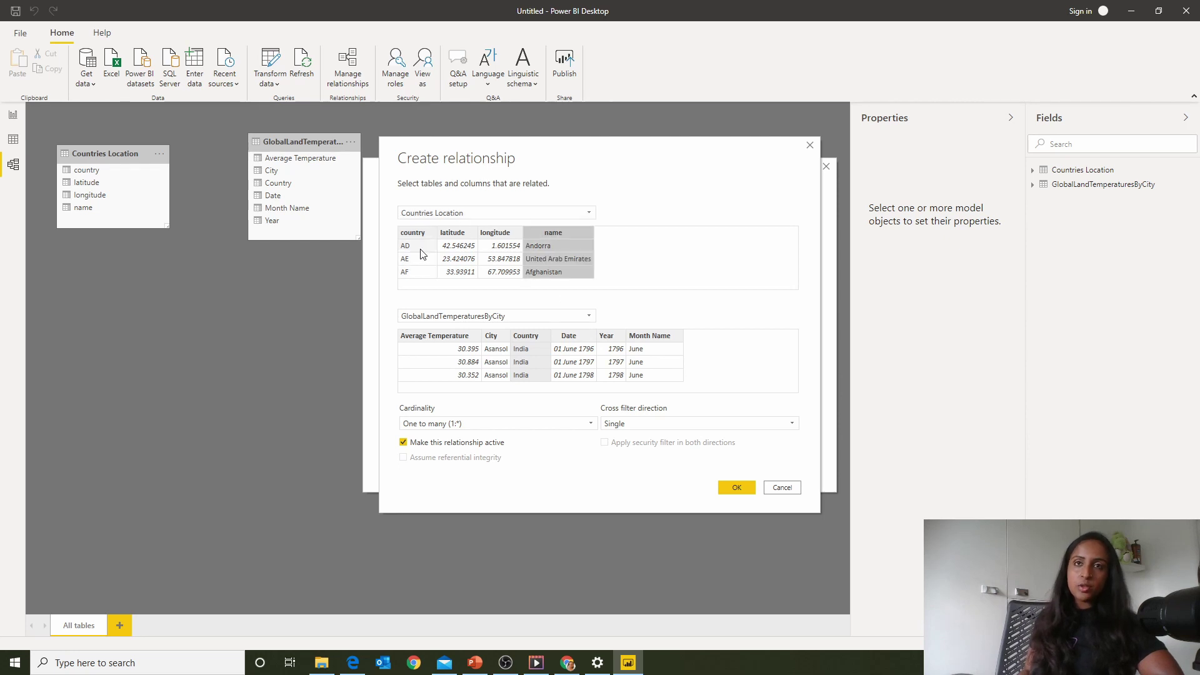
pyautogui.click(743, 493)
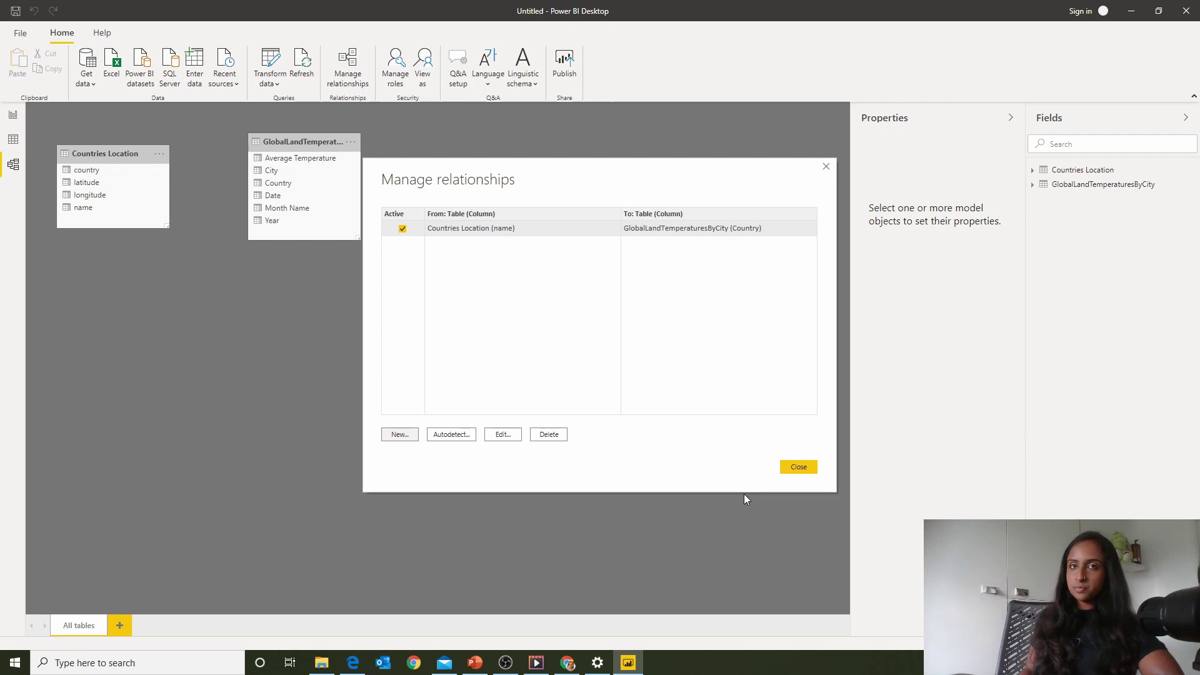
pyautogui.click(791, 472)
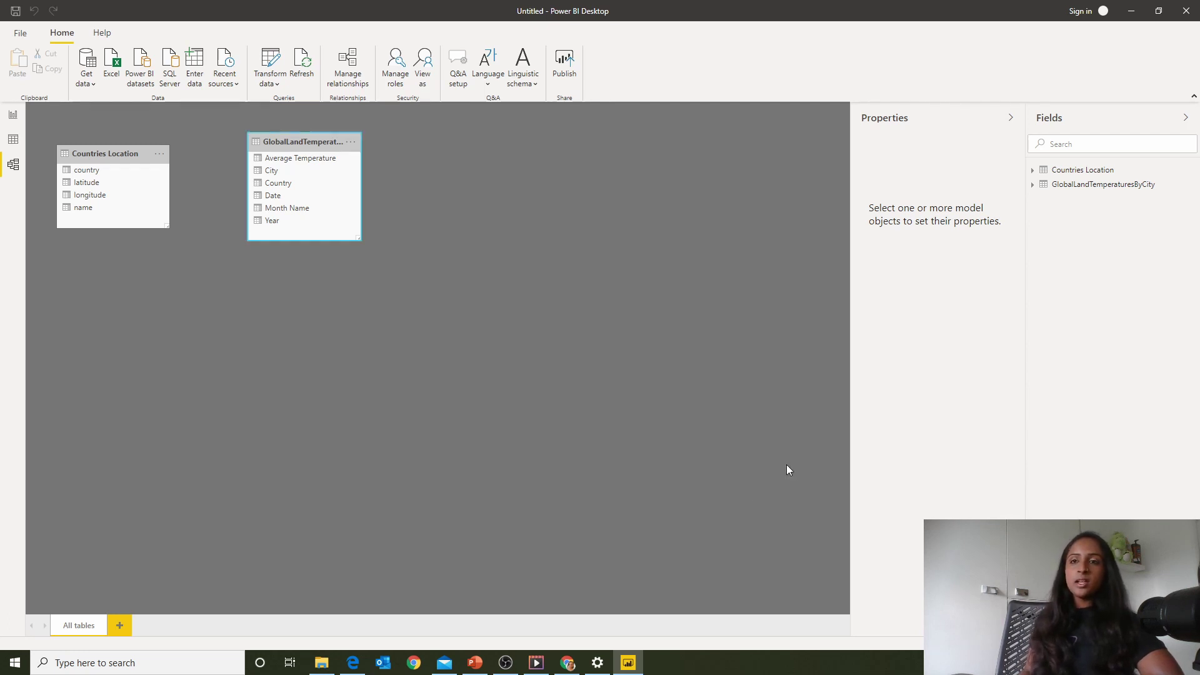
# Move the GlobalLandTemperaturesByCity table away from Countries Location in the model diagram and review the settings of their relationship.
pyautogui.moveTo(274, 142)
pyautogui.mouseDown()
pyautogui.moveTo(380, 194)
pyautogui.moveTo(465, 176)
pyautogui.moveTo(538, 308)
pyautogui.mouseUp()
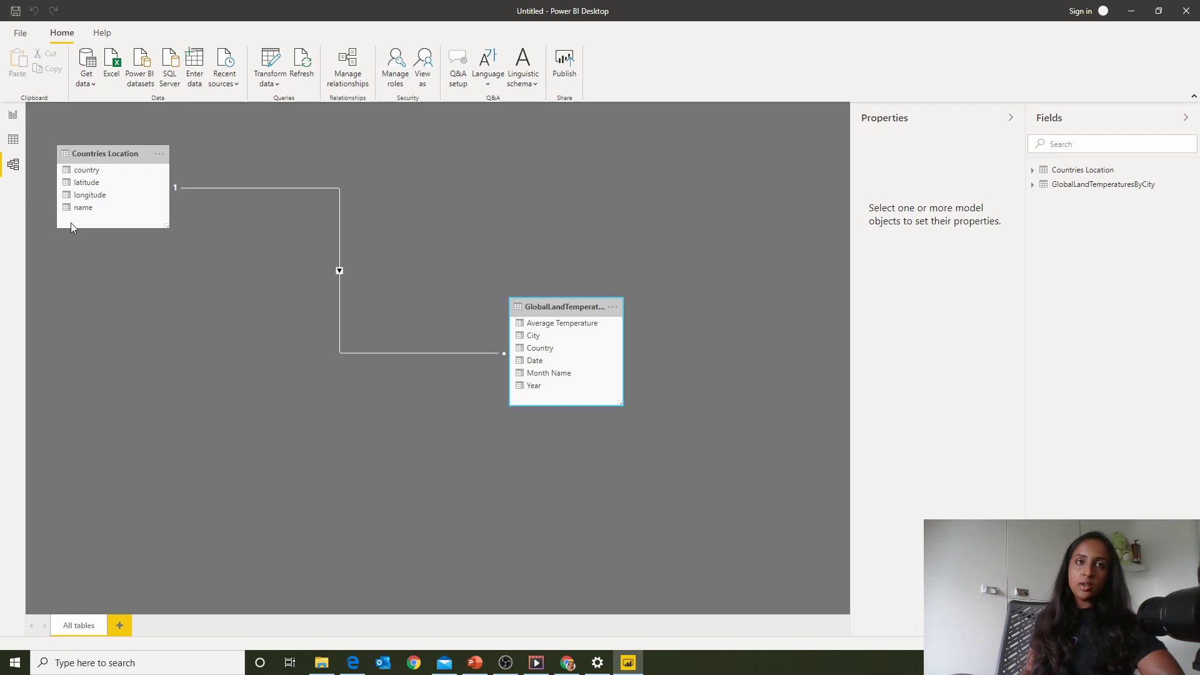
pyautogui.doubleClick(215, 189)
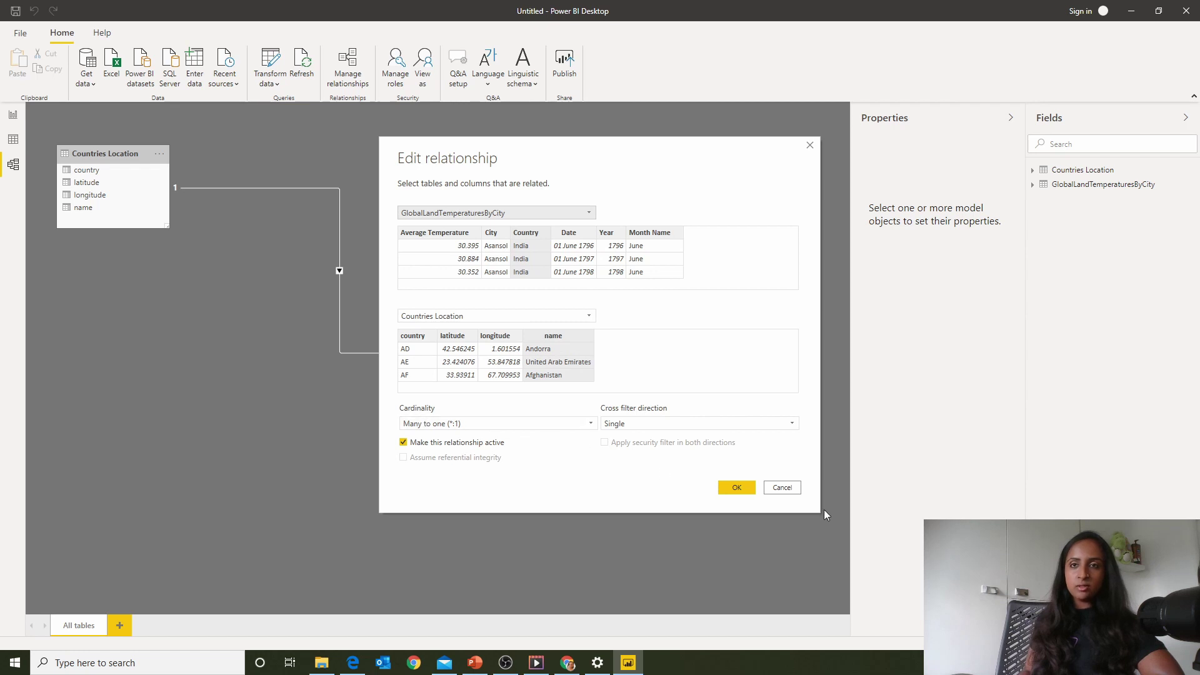
pyautogui.click(736, 488)
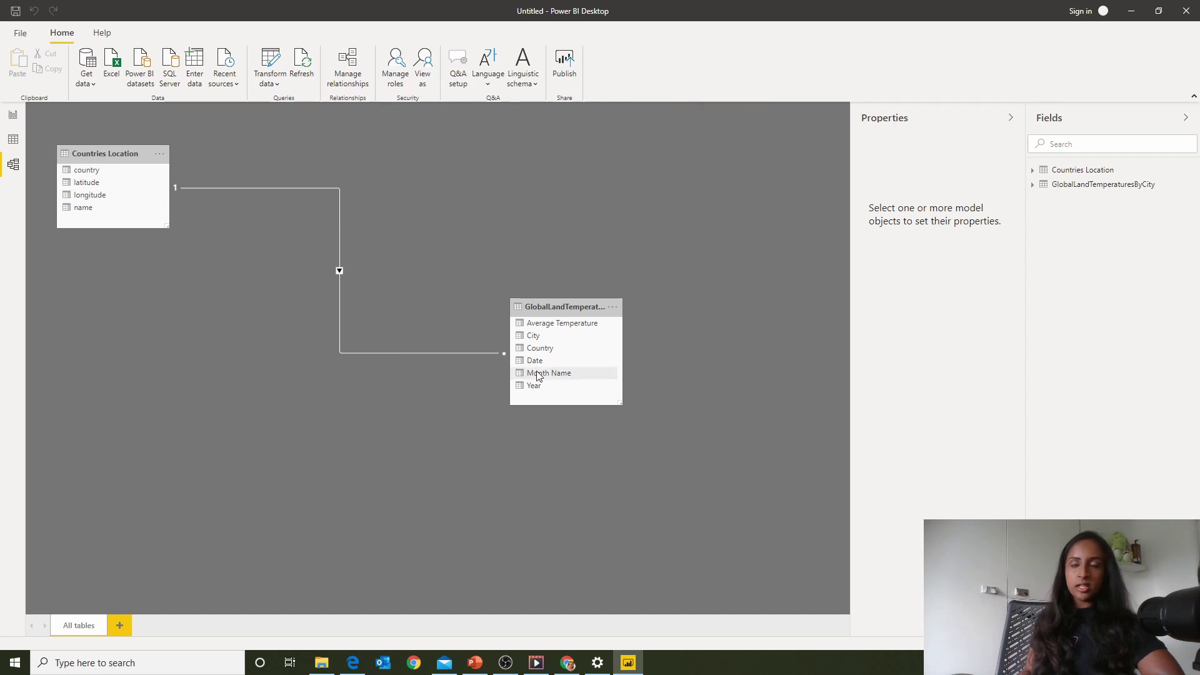
# In the report, shrink the Max of Year card and arrange it and the Min of Year card side by side above the table.
pyautogui.click(22, 120)
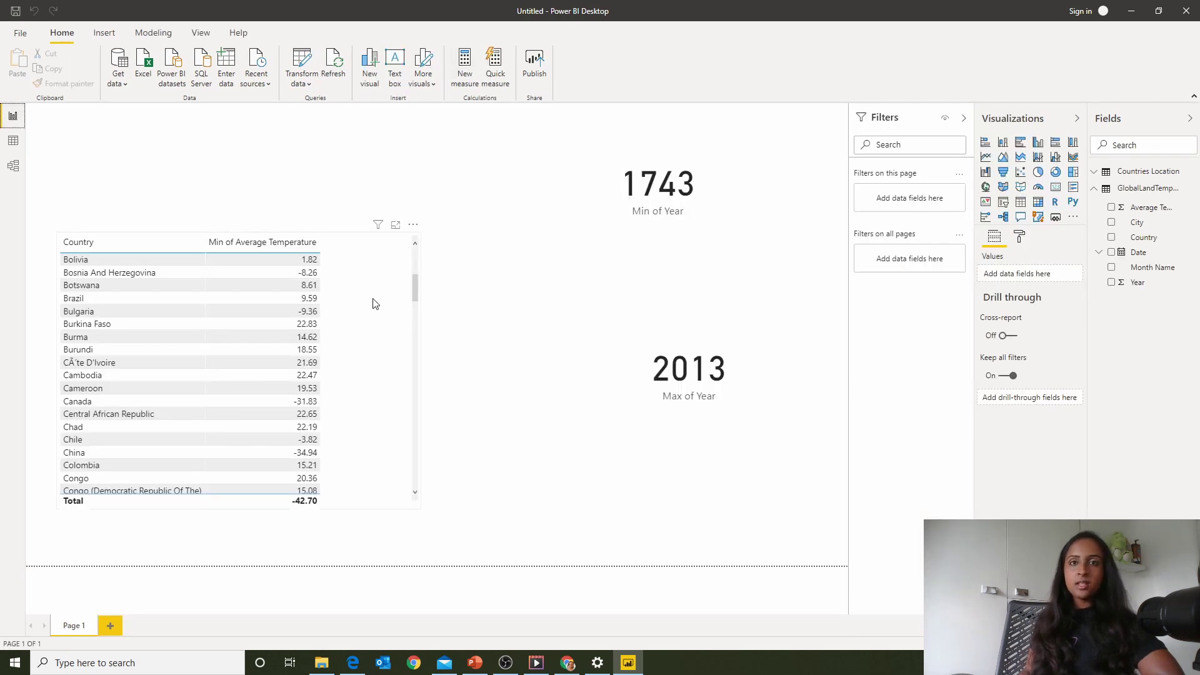
pyautogui.click(688, 393)
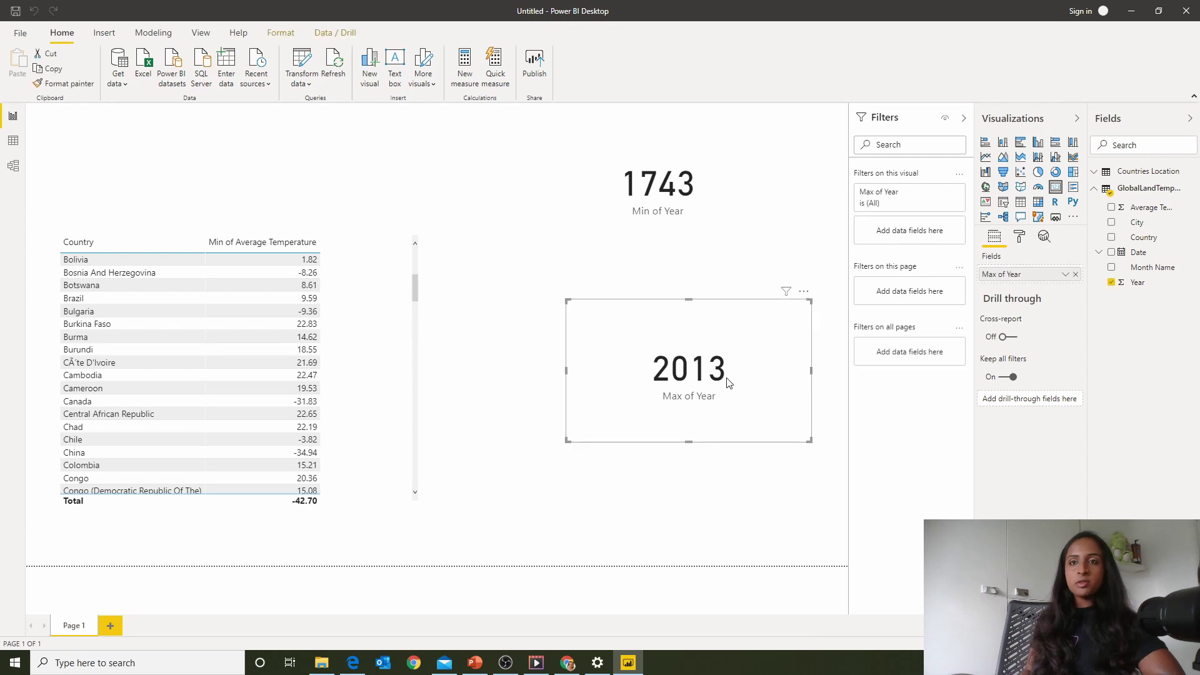
pyautogui.moveTo(723, 383); pyautogui.dragTo(256, 187)
pyautogui.moveTo(344, 109); pyautogui.dragTo(244, 134)
pyautogui.moveTo(609, 191); pyautogui.dragTo(353, 147)
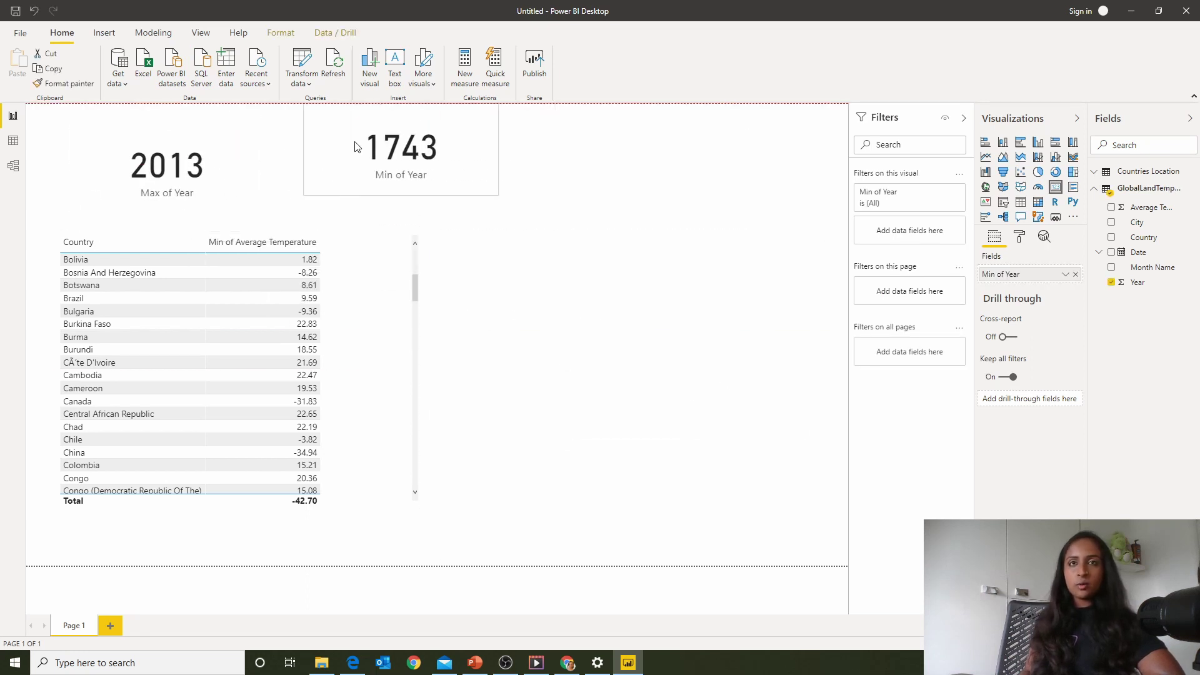
pyautogui.click(715, 340)
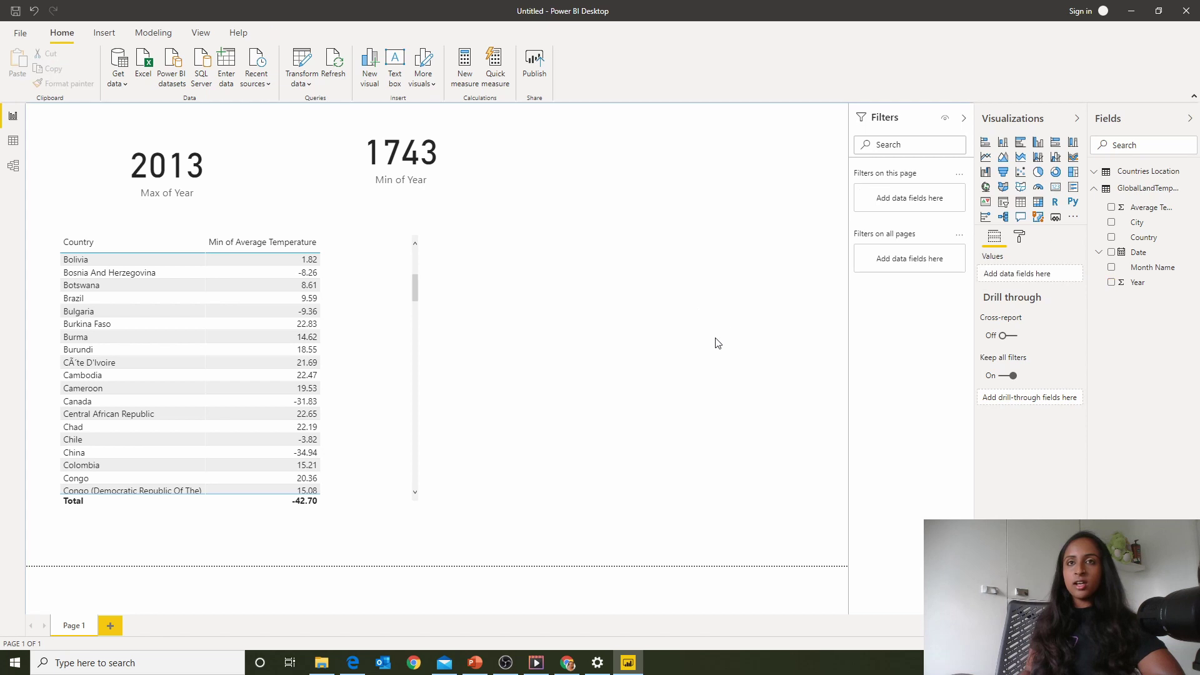
# Add the latitude field from Countries Location to the country temperature table.
pyautogui.click(354, 347)
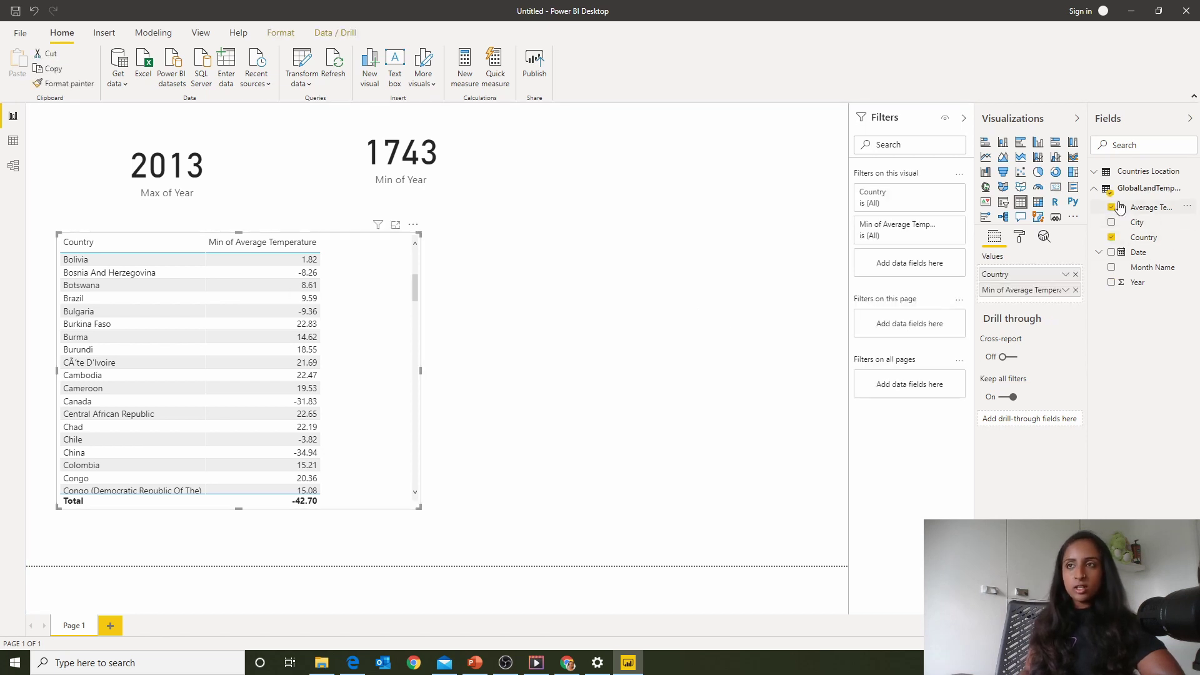
pyautogui.click(1093, 175)
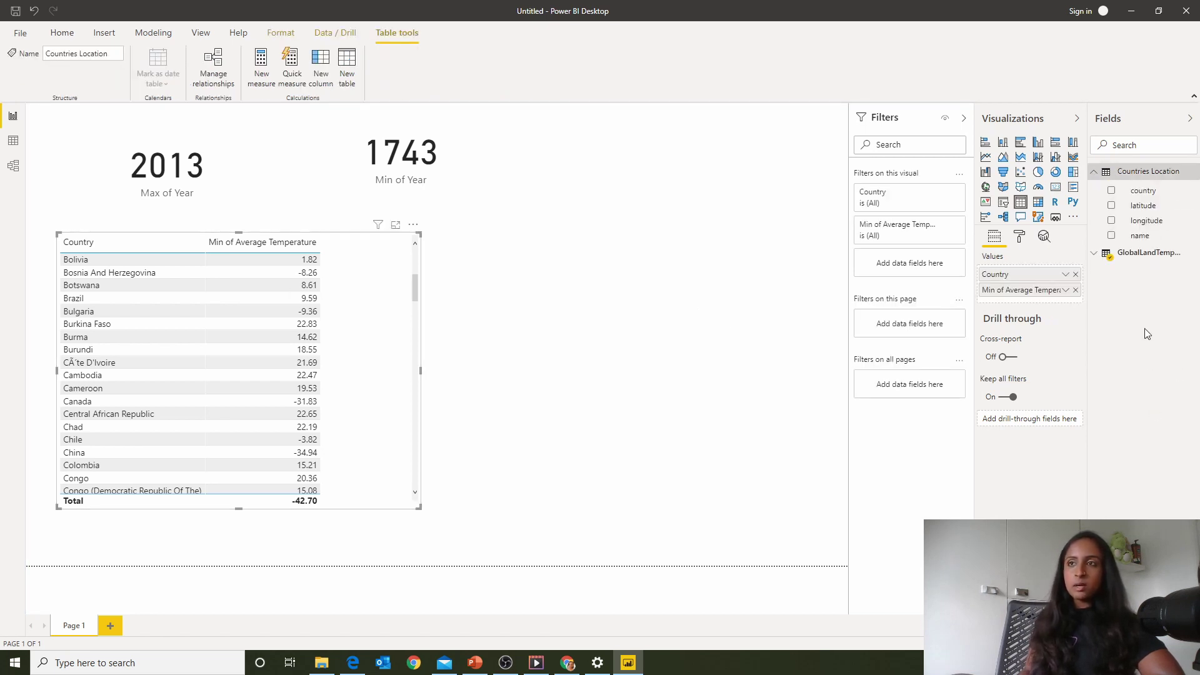
pyautogui.moveTo(1127, 208); pyautogui.dragTo(1062, 301)
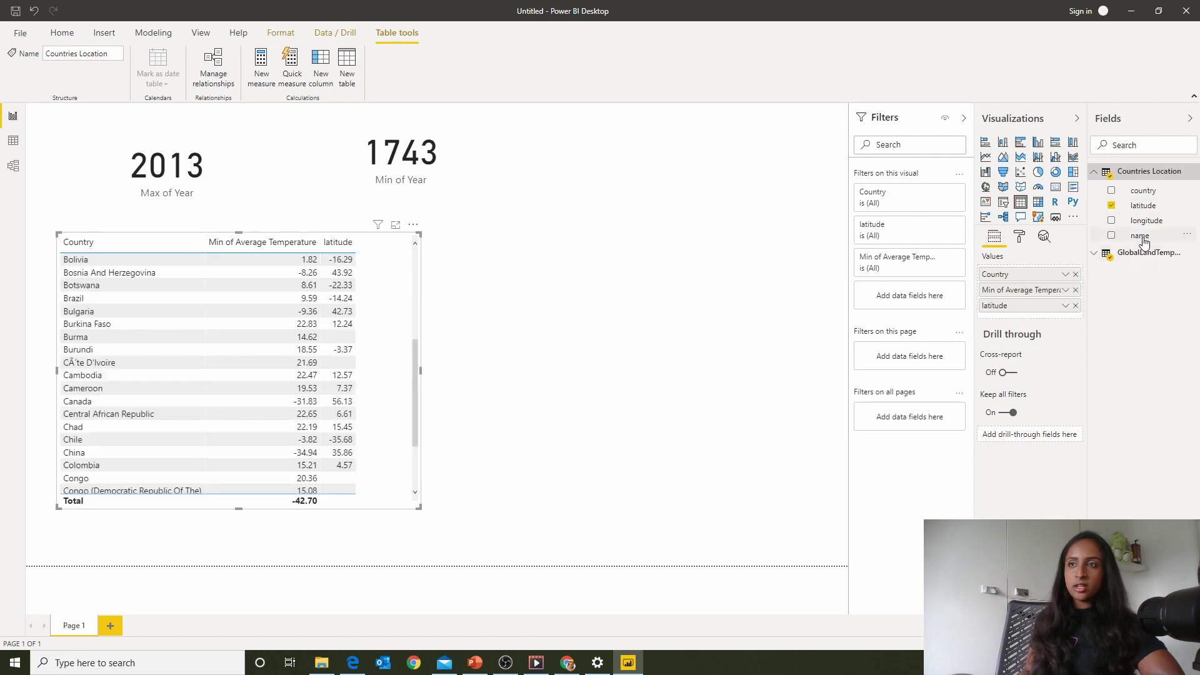
# Add the longitude field from Countries Location to the country temperature table.
pyautogui.click(1111, 220)
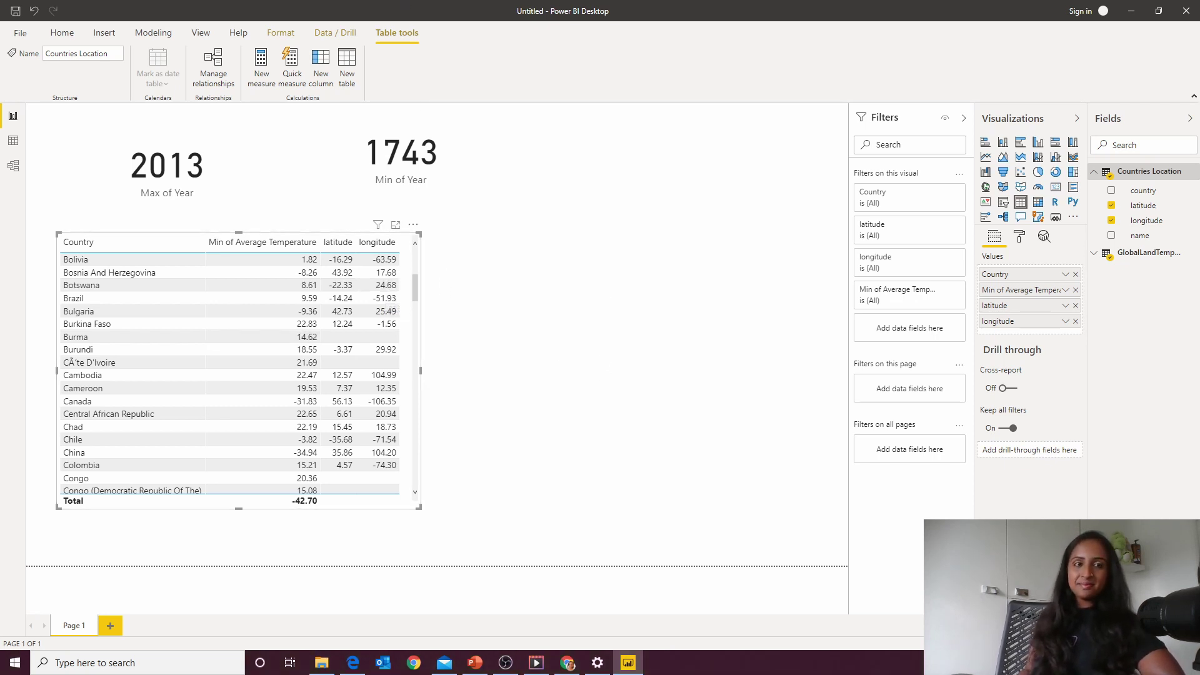
pyautogui.hotkey('alt', 'Tab')
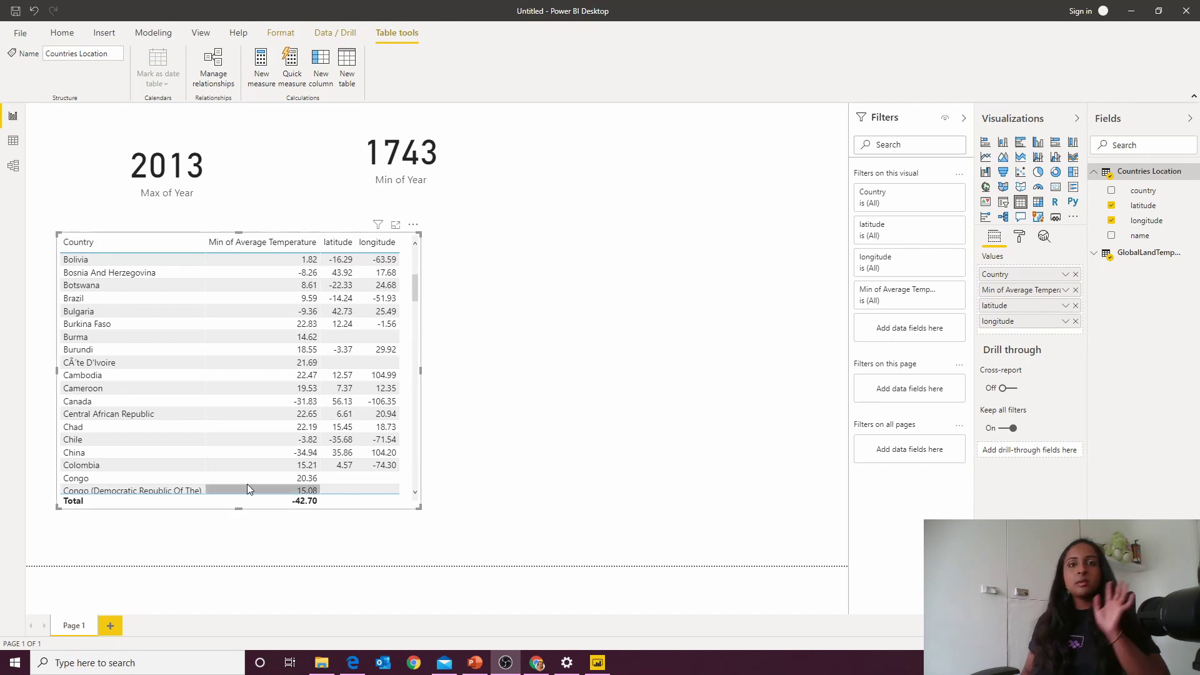
# Add a new blank report page and delete Page 1 with its cards and table.
pyautogui.rightClick(77, 628)
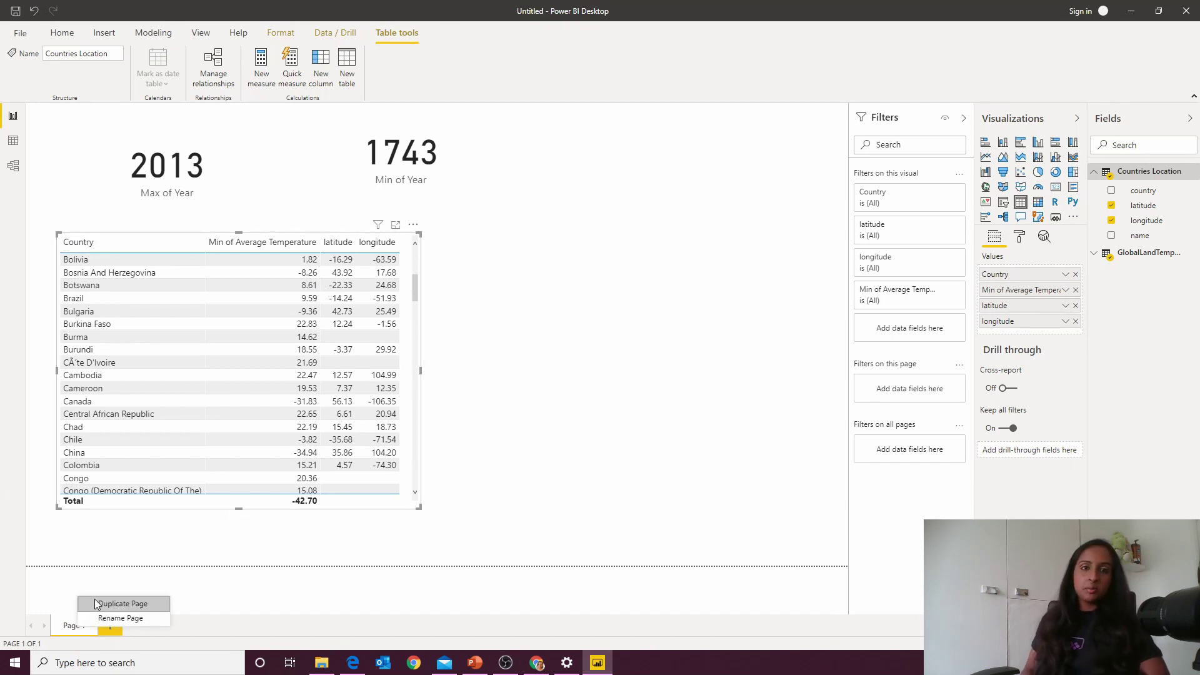
pyautogui.click(114, 630)
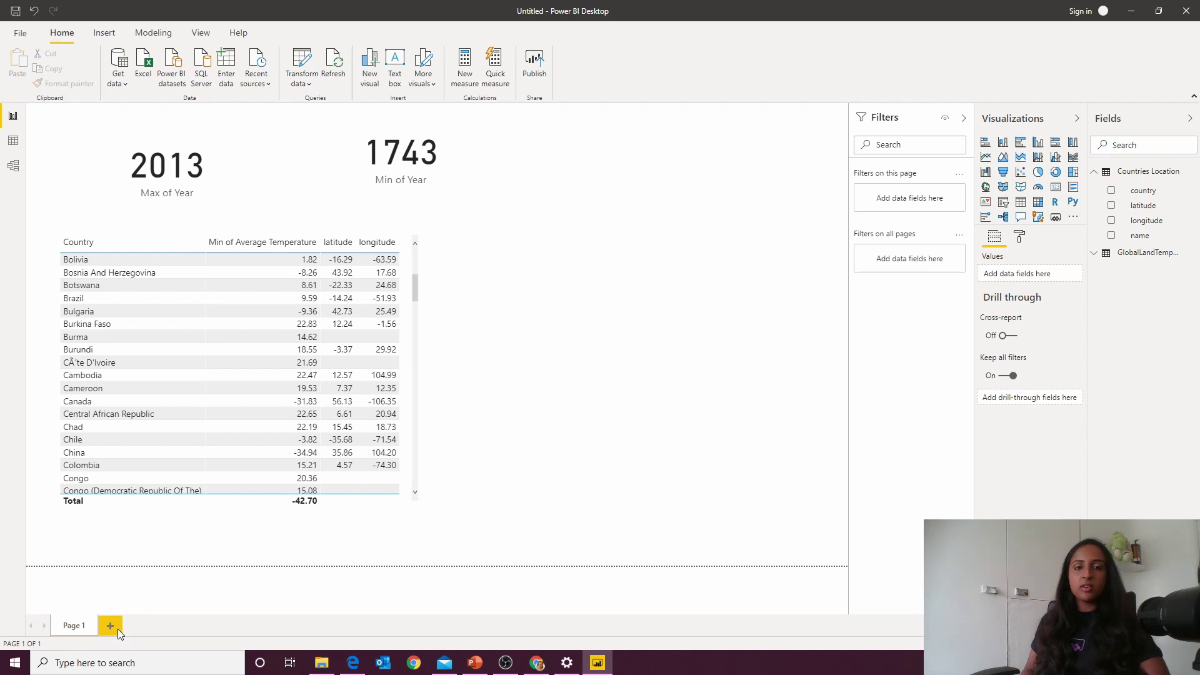
pyautogui.click(117, 628)
pyautogui.click(78, 629)
pyautogui.rightClick(79, 629)
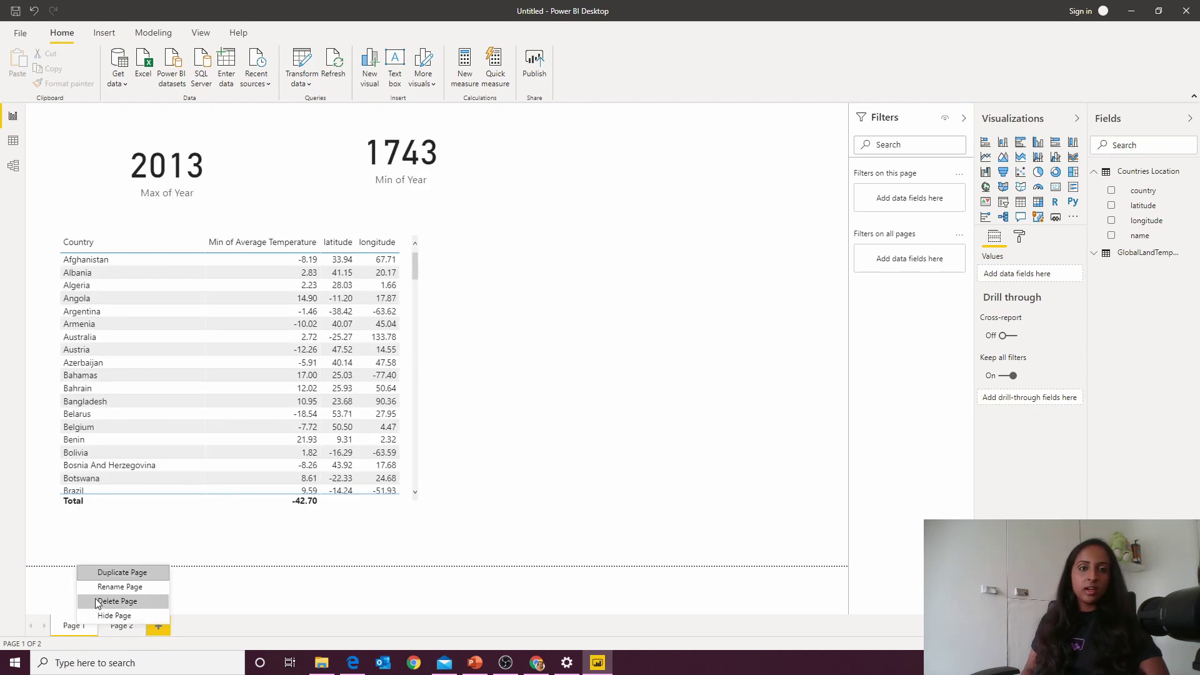
pyautogui.click(96, 601)
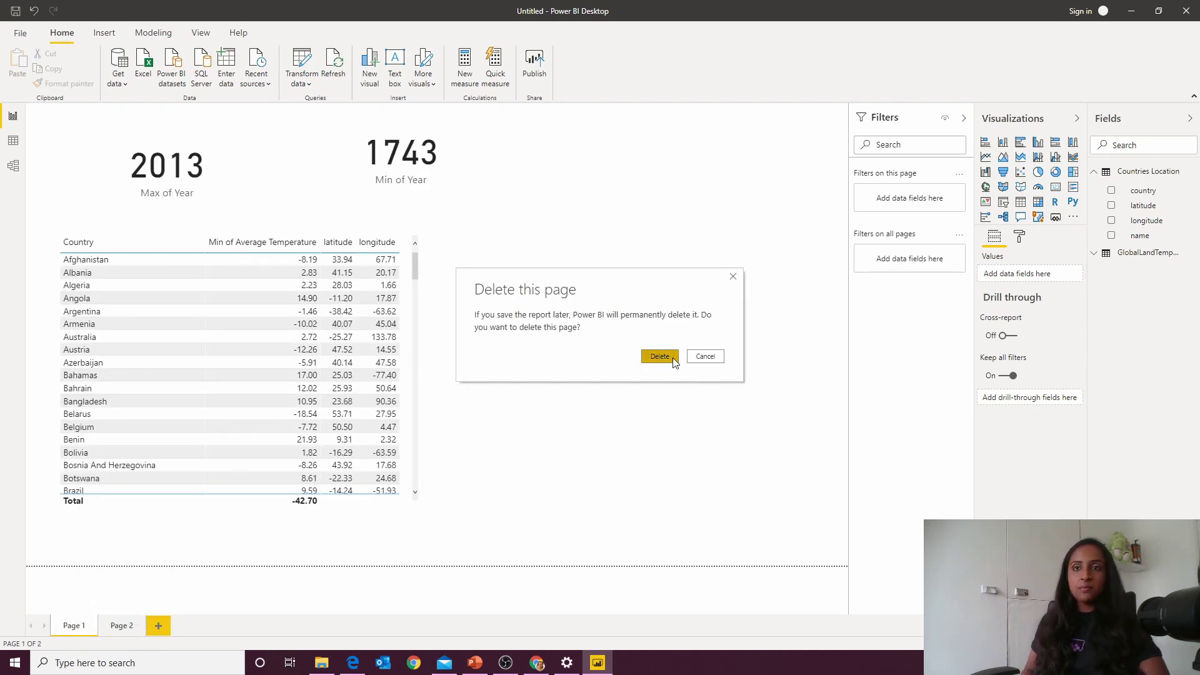
pyautogui.click(660, 356)
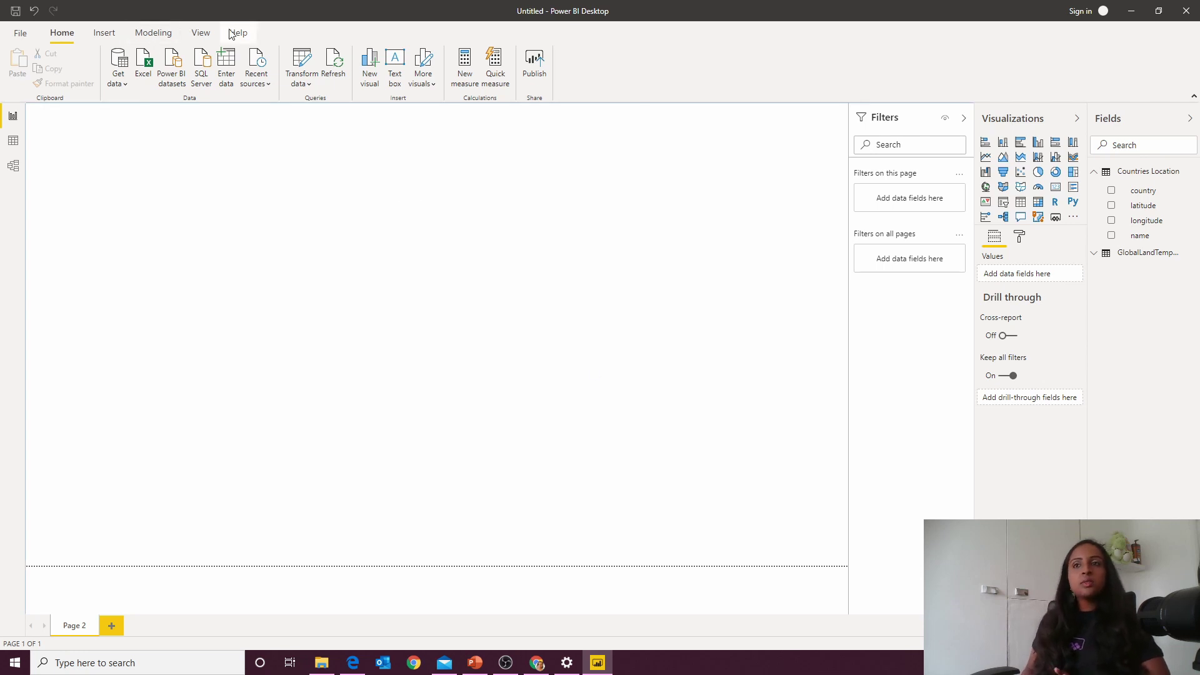
# Apply the built-in dark blue theme with the light wave background to the report.
pyautogui.click(201, 32)
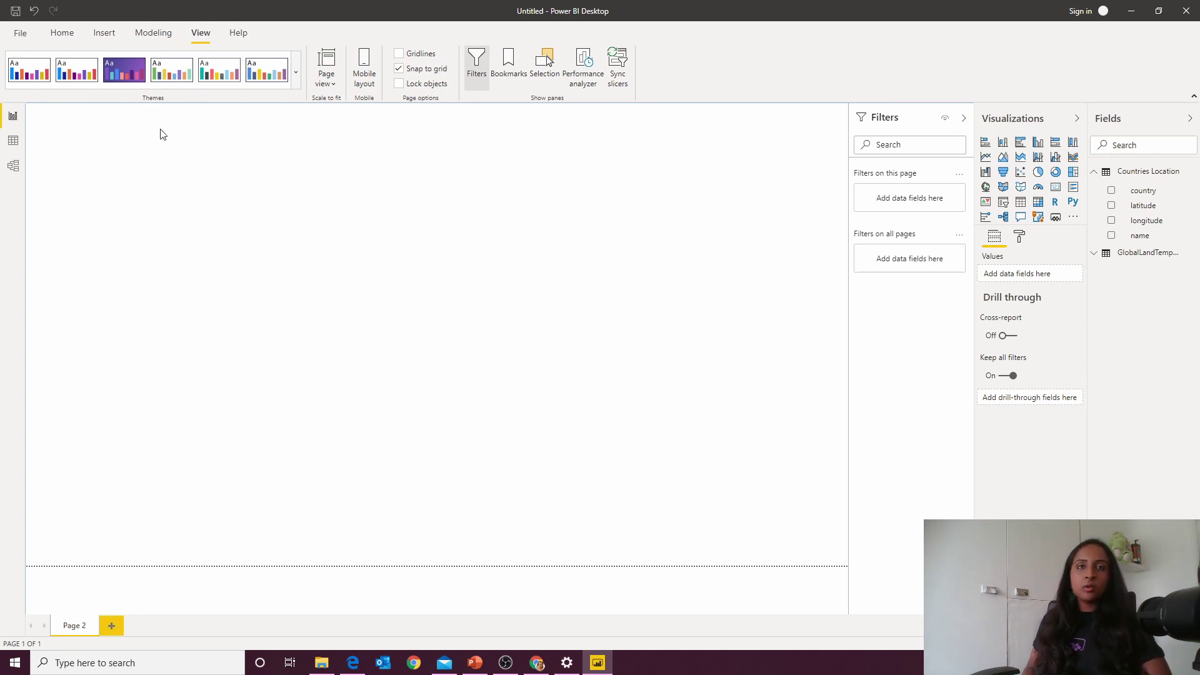
pyautogui.click(296, 72)
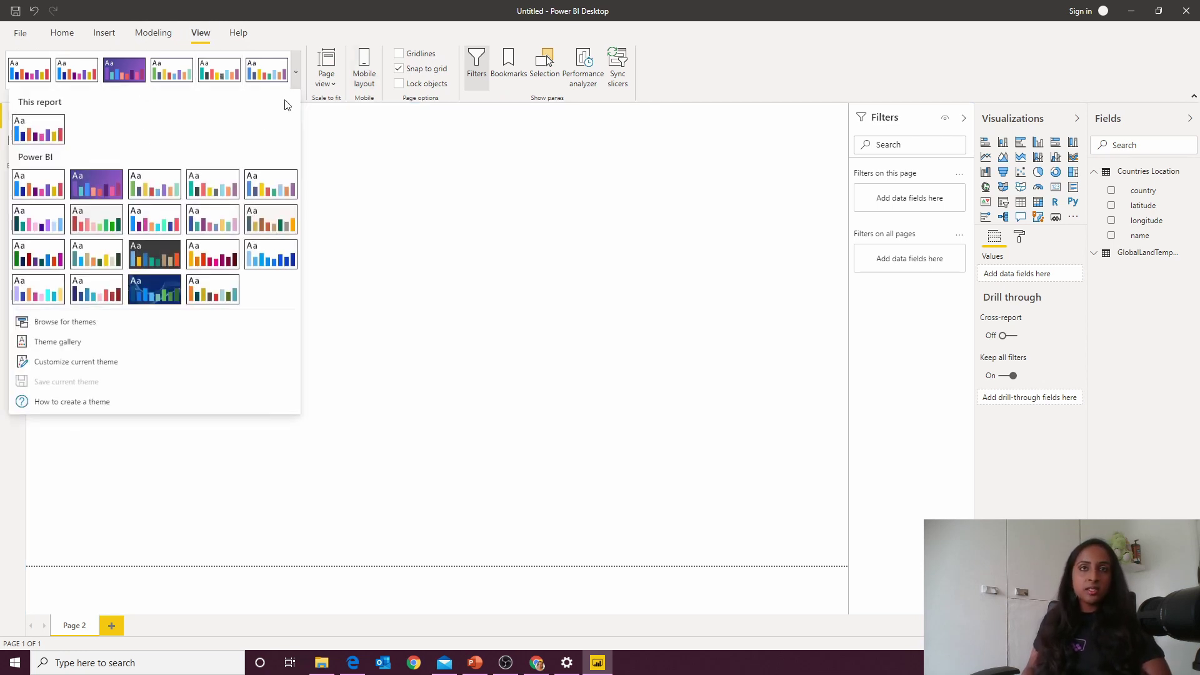
pyautogui.click(151, 295)
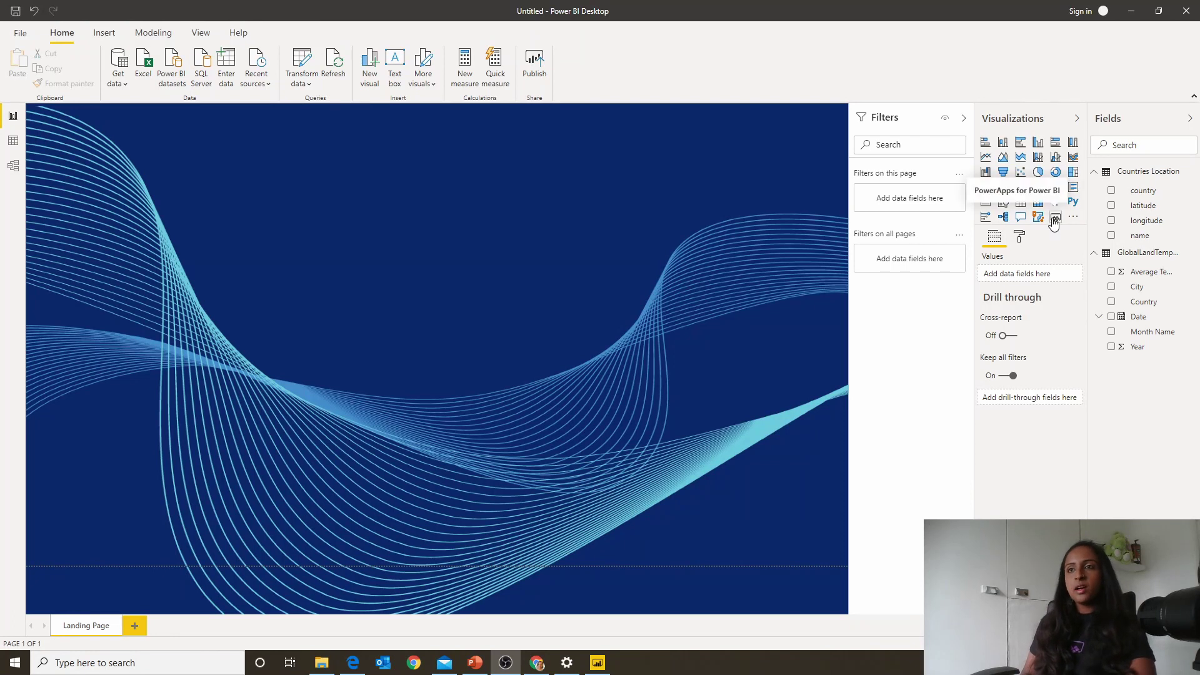
# Insert a line chart, place it in the lower-left area of the page and enlarge it.
pyautogui.click(986, 157)
pyautogui.moveTo(183, 285); pyautogui.dragTo(189, 500)
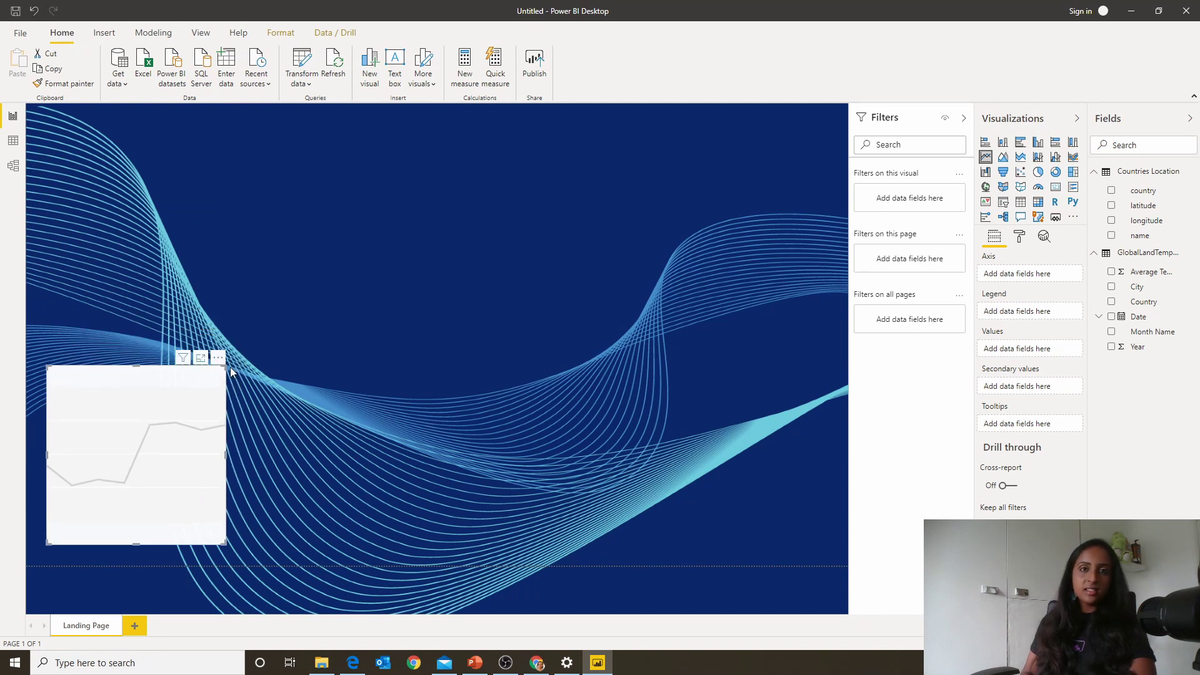
pyautogui.moveTo(229, 367); pyautogui.dragTo(326, 344)
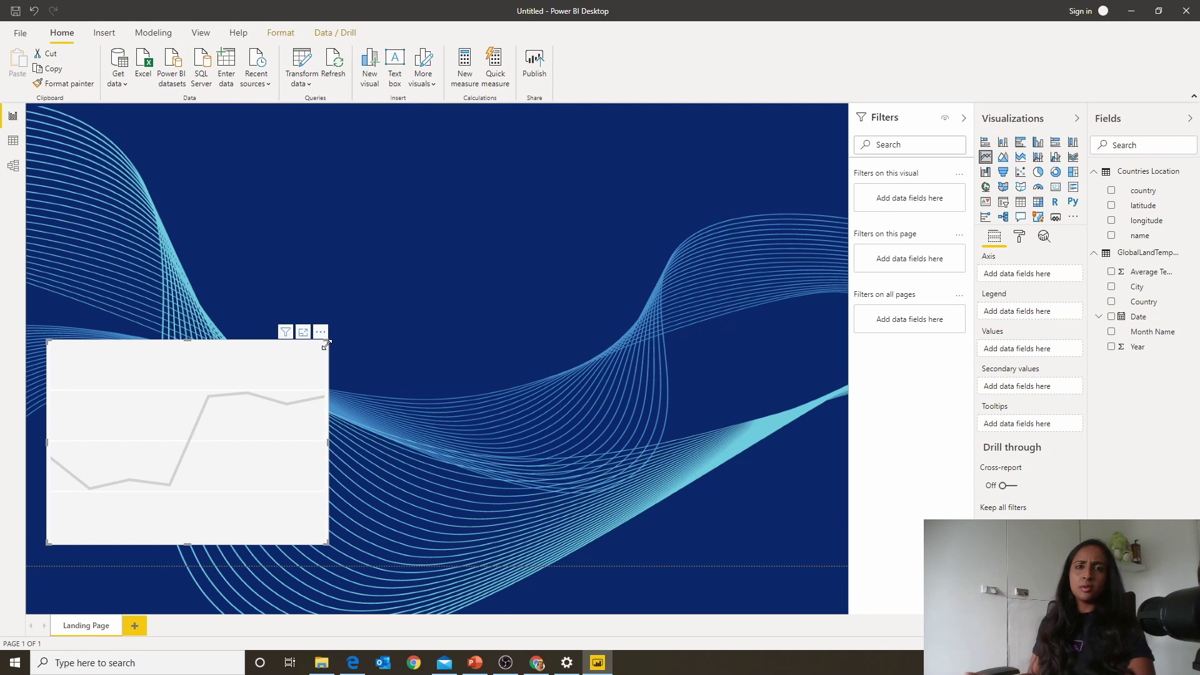
pyautogui.moveTo(325, 344); pyautogui.dragTo(341, 332)
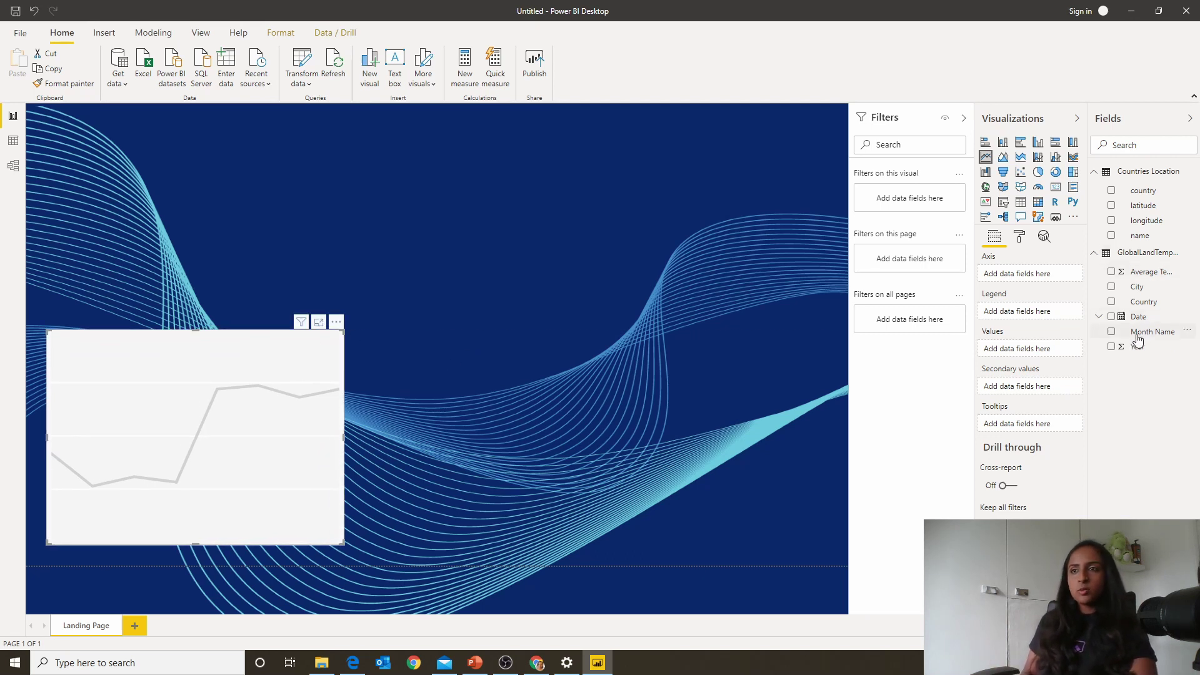
# Plot Average Temperature as the line chart's values with Year on its axis.
pyautogui.moveTo(1137, 348); pyautogui.dragTo(1026, 282)
pyautogui.moveTo(1163, 276); pyautogui.dragTo(1034, 357)
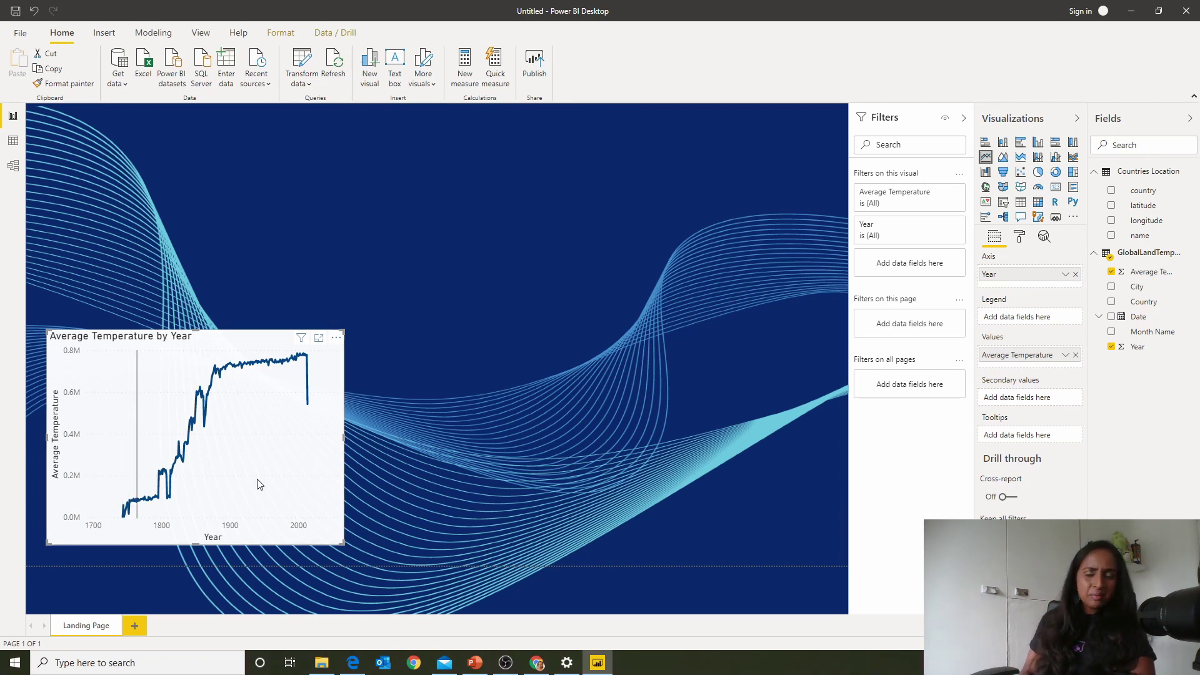
pyautogui.click(1018, 238)
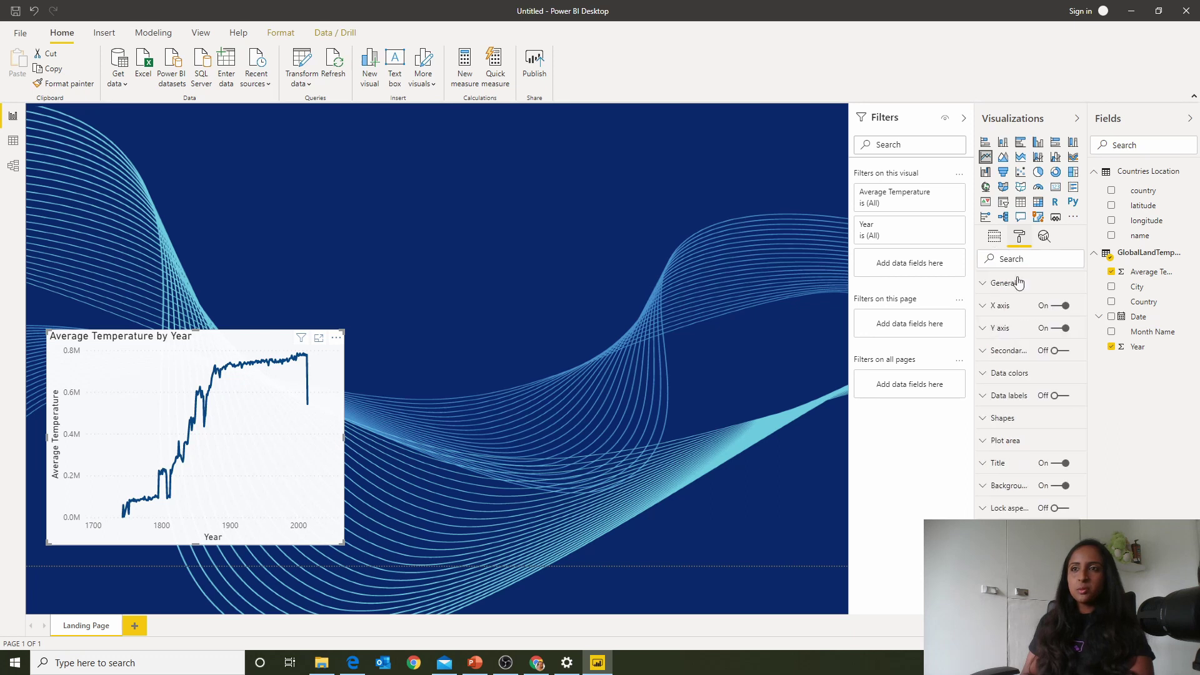
# Add Year as a filter on all pages, using advanced filtering to show values greater than 1900.
pyautogui.moveTo(1141, 347); pyautogui.dragTo(935, 398)
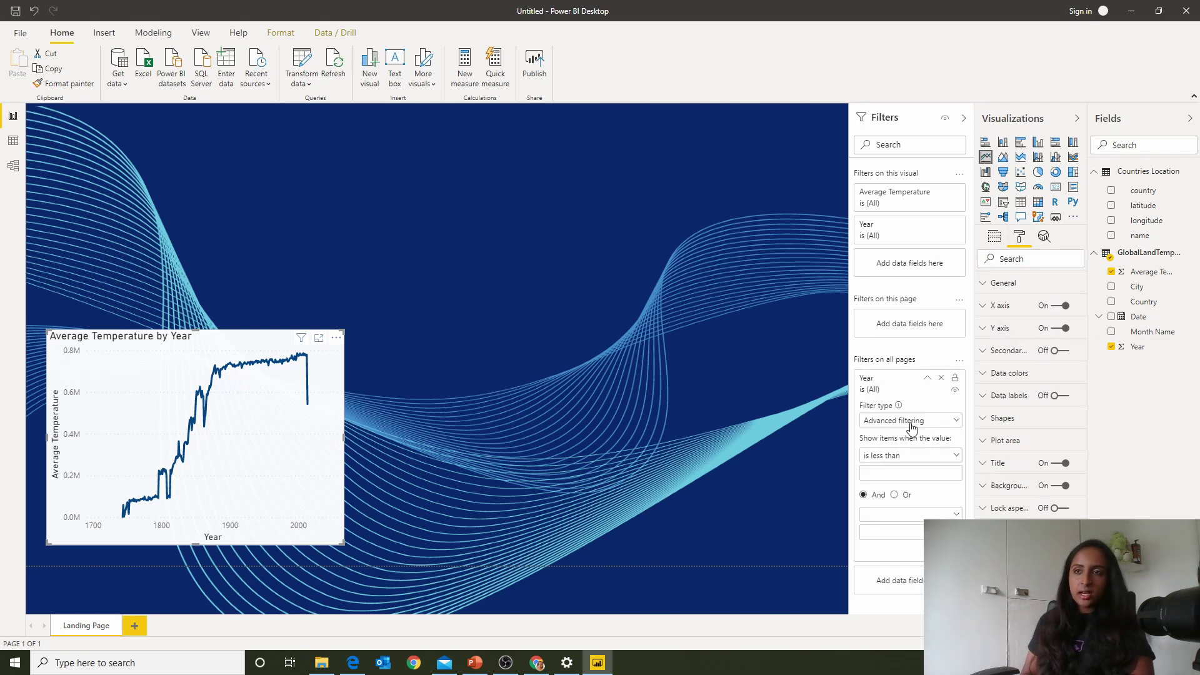
pyautogui.click(910, 422)
pyautogui.click(902, 440)
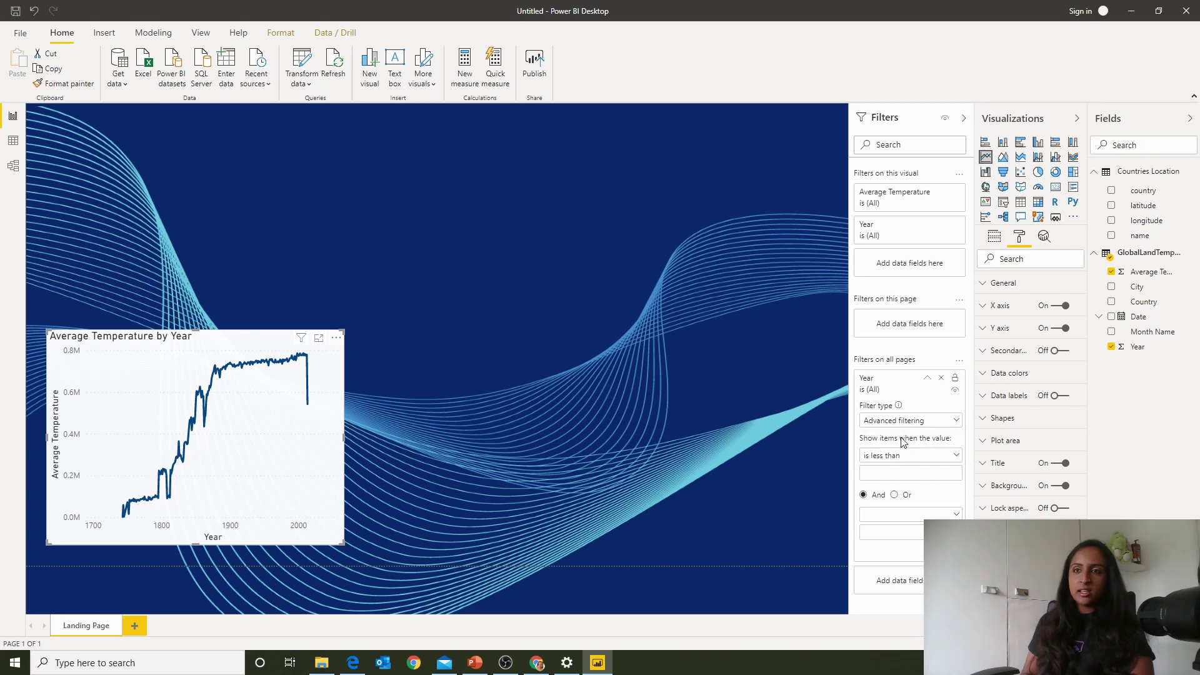
pyautogui.click(898, 456)
pyautogui.click(911, 509)
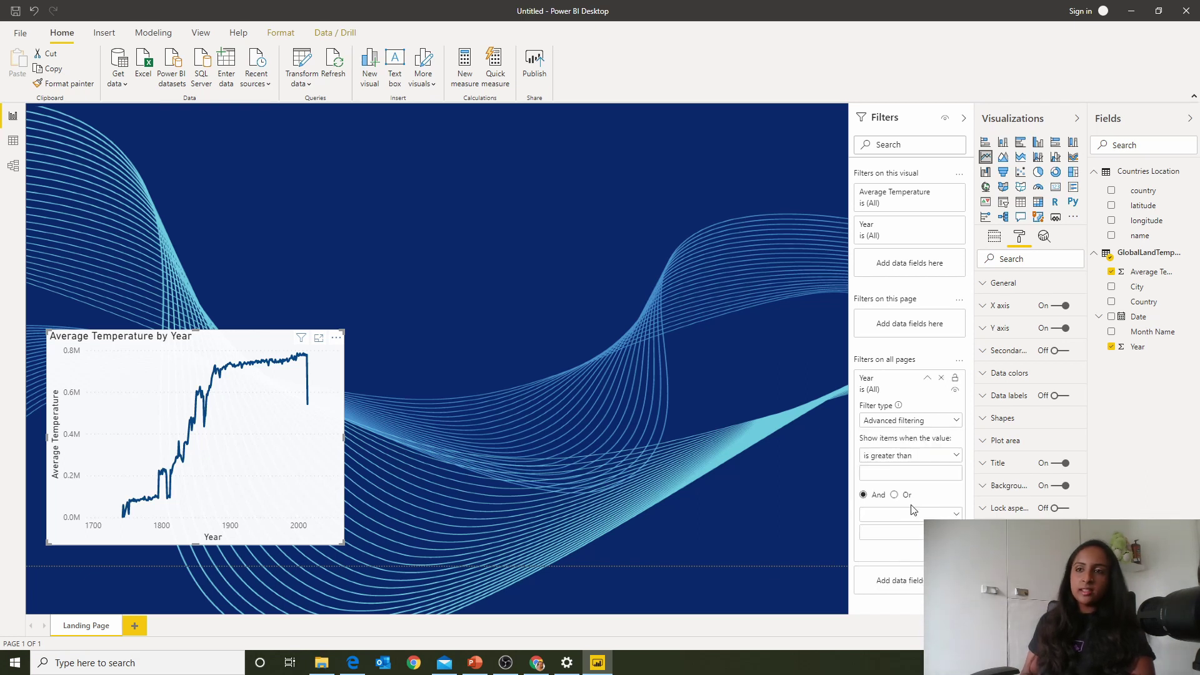
pyautogui.click(903, 464)
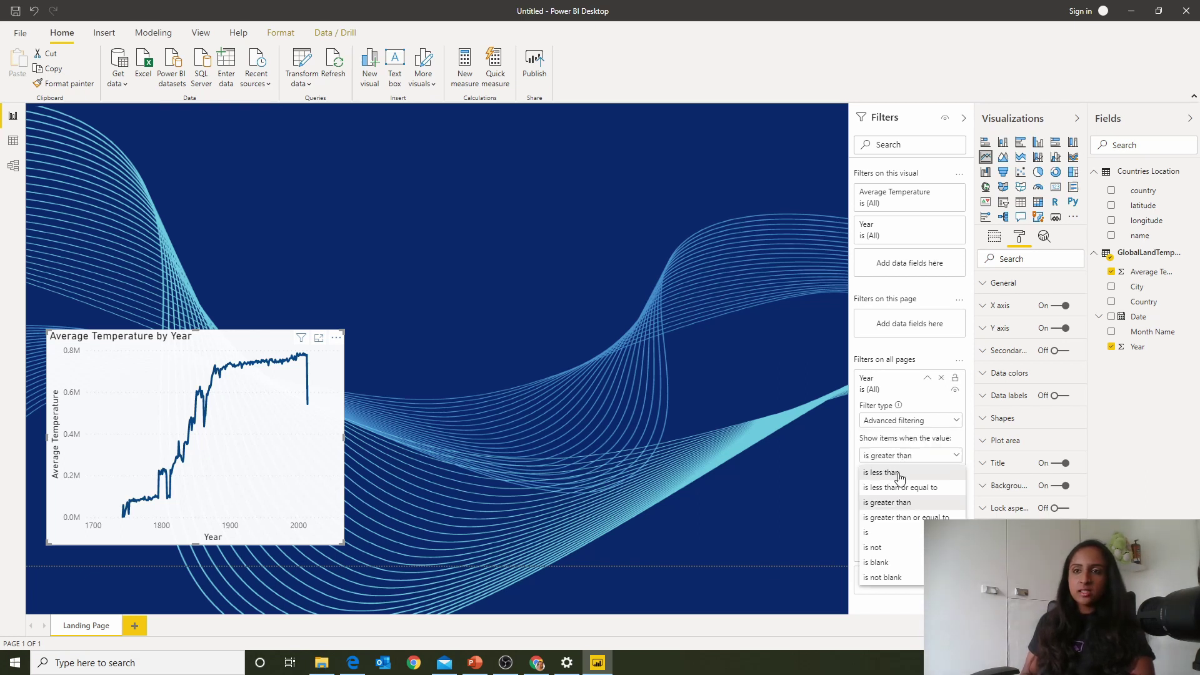
pyautogui.click(895, 504)
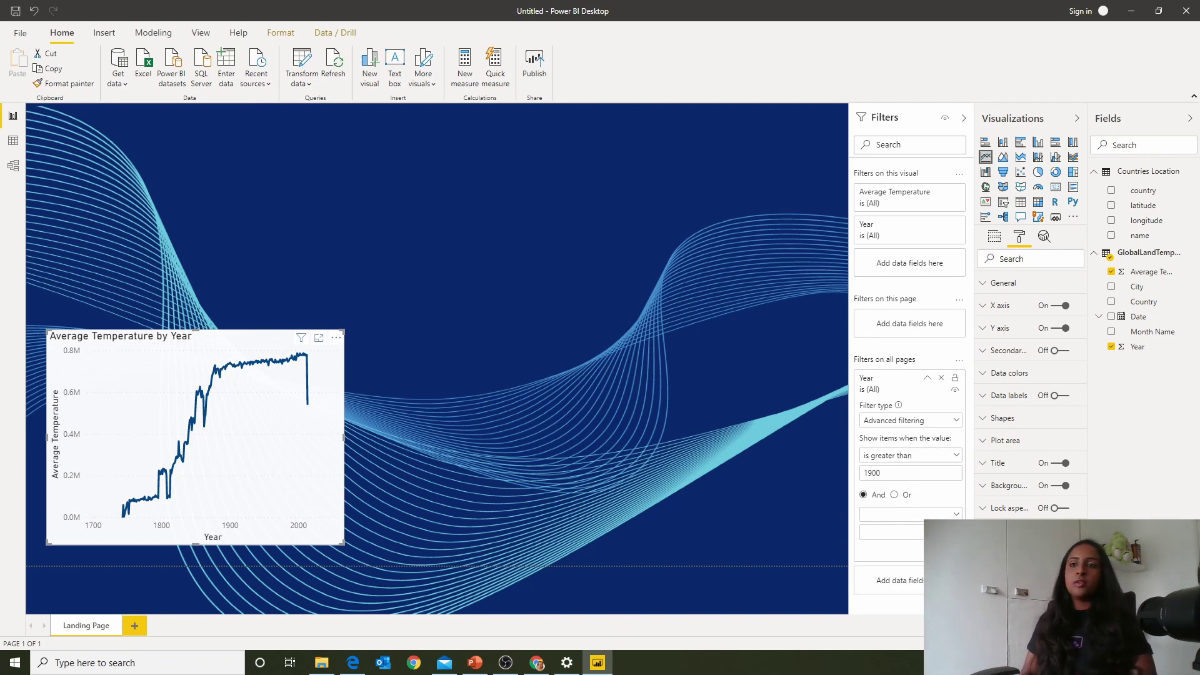
pyautogui.press('Return')
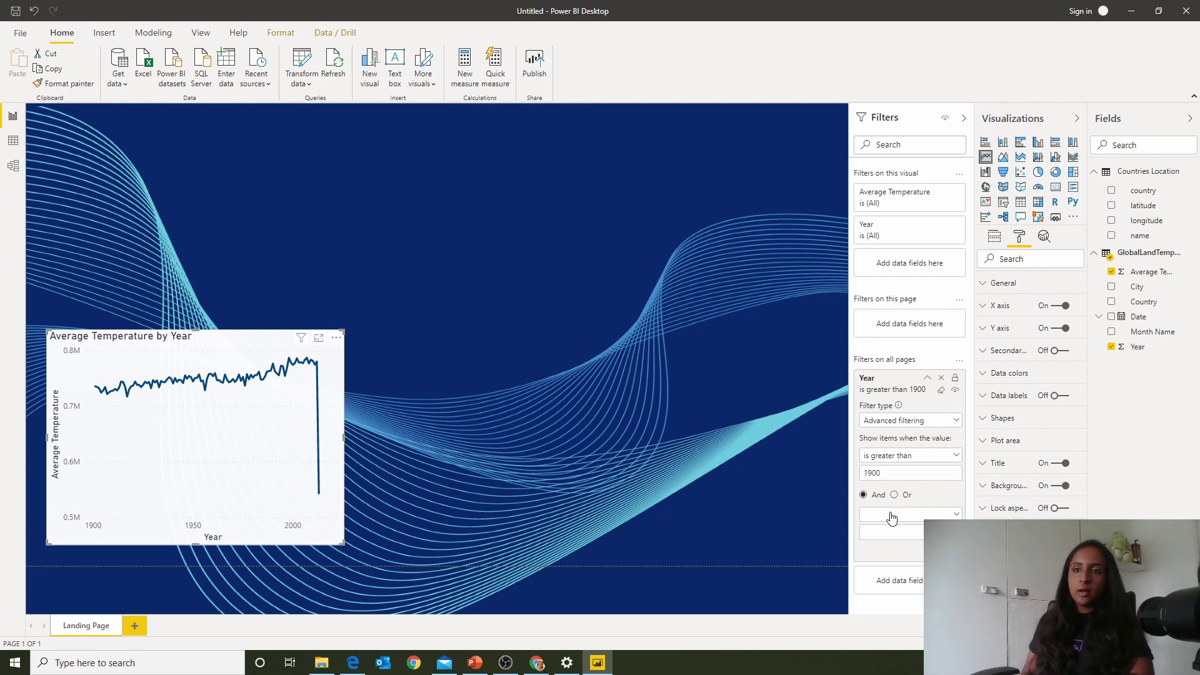
# Extend the Year filter on all pages with a second condition: and is less than or equal to 2000.
pyautogui.click(892, 518)
pyautogui.click(898, 410)
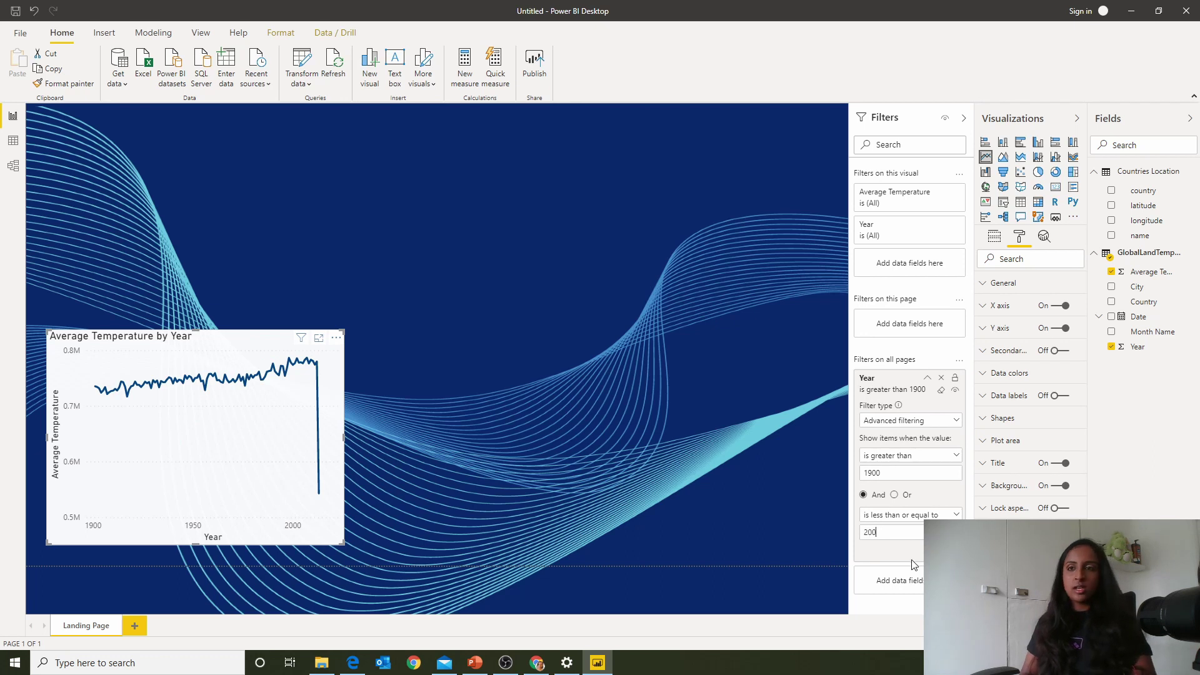
pyautogui.press('Return')
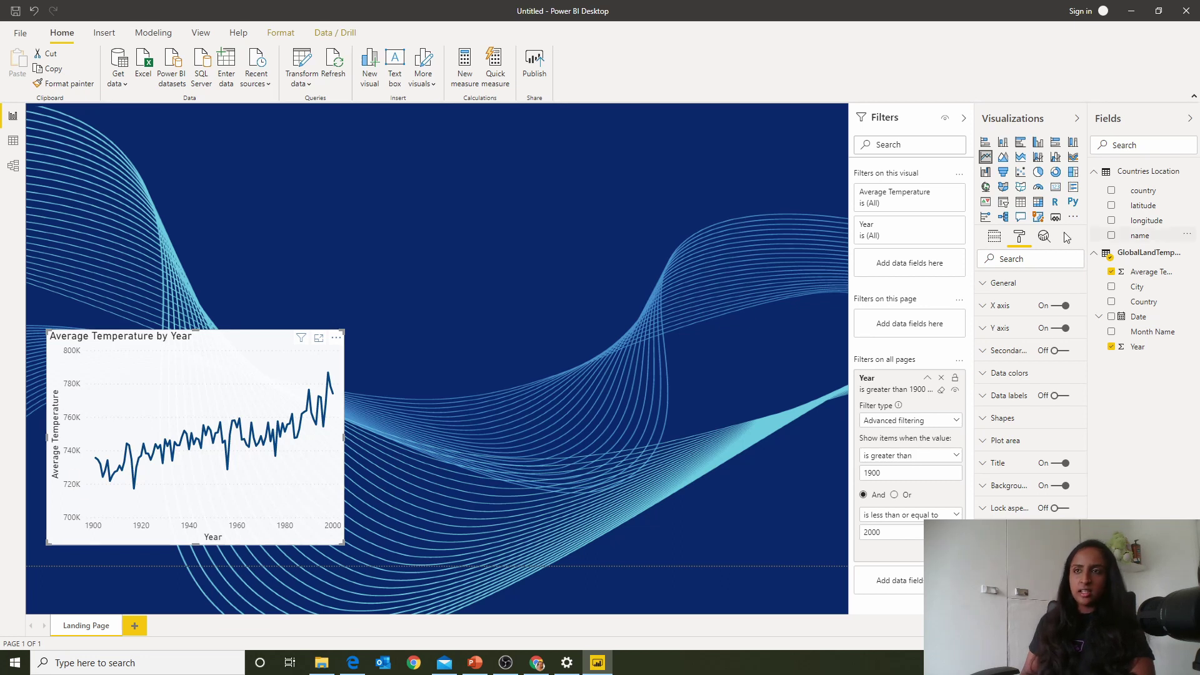
# Change the aggregation of the line chart's Average Temperature values to Average.
pyautogui.click(994, 236)
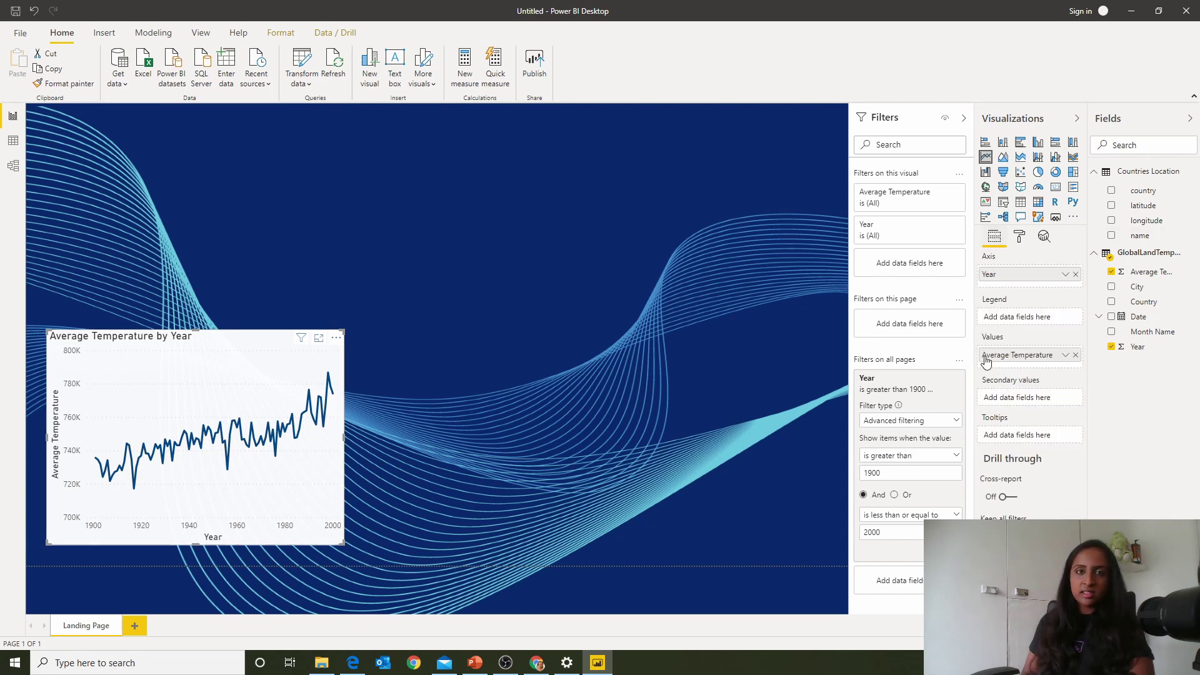
pyautogui.click(1066, 356)
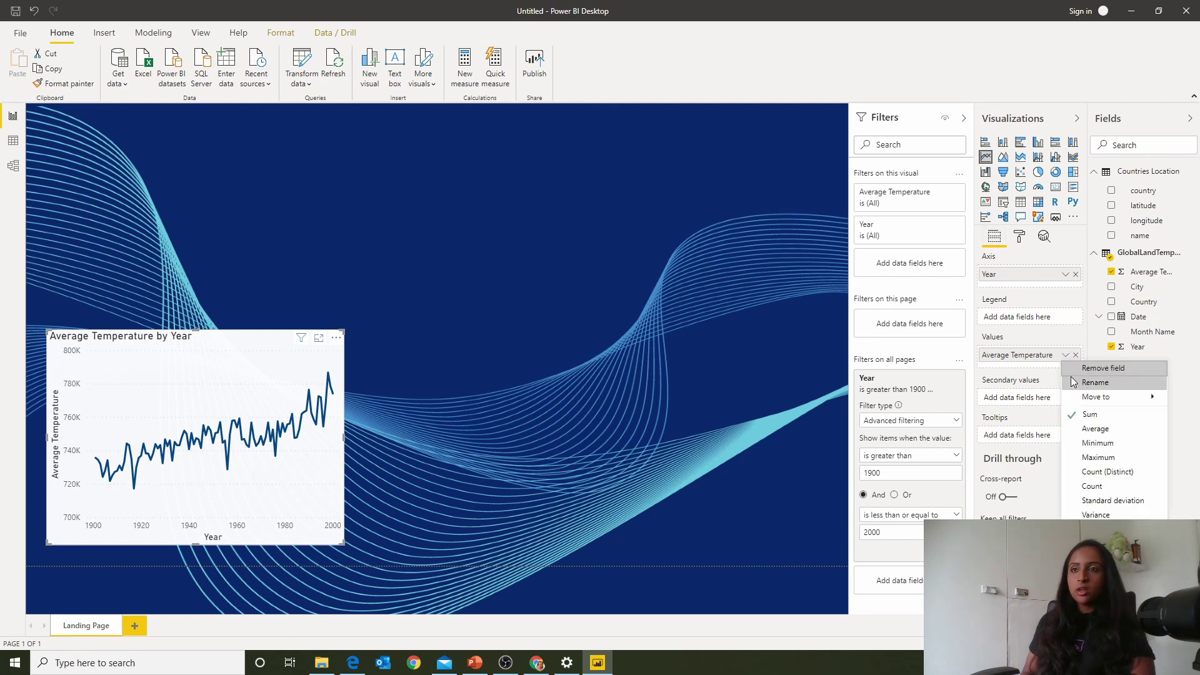
pyautogui.click(1101, 429)
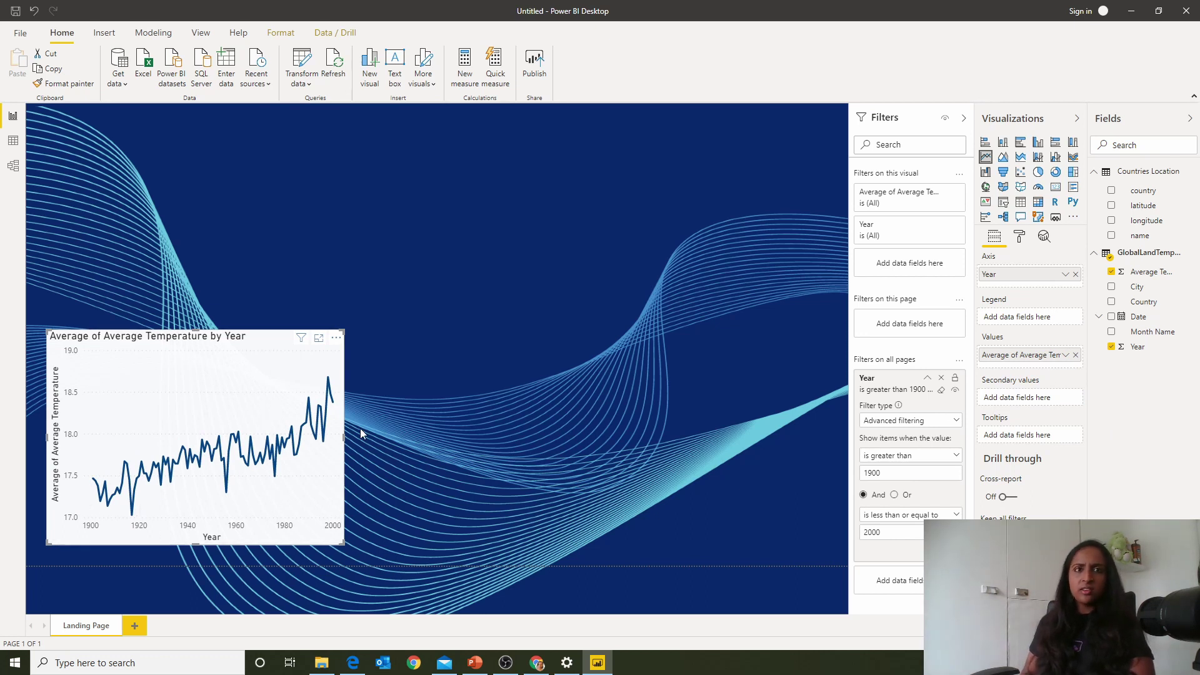
# Add a trend line to the Average Temperature by Year line chart.
pyautogui.click(1043, 237)
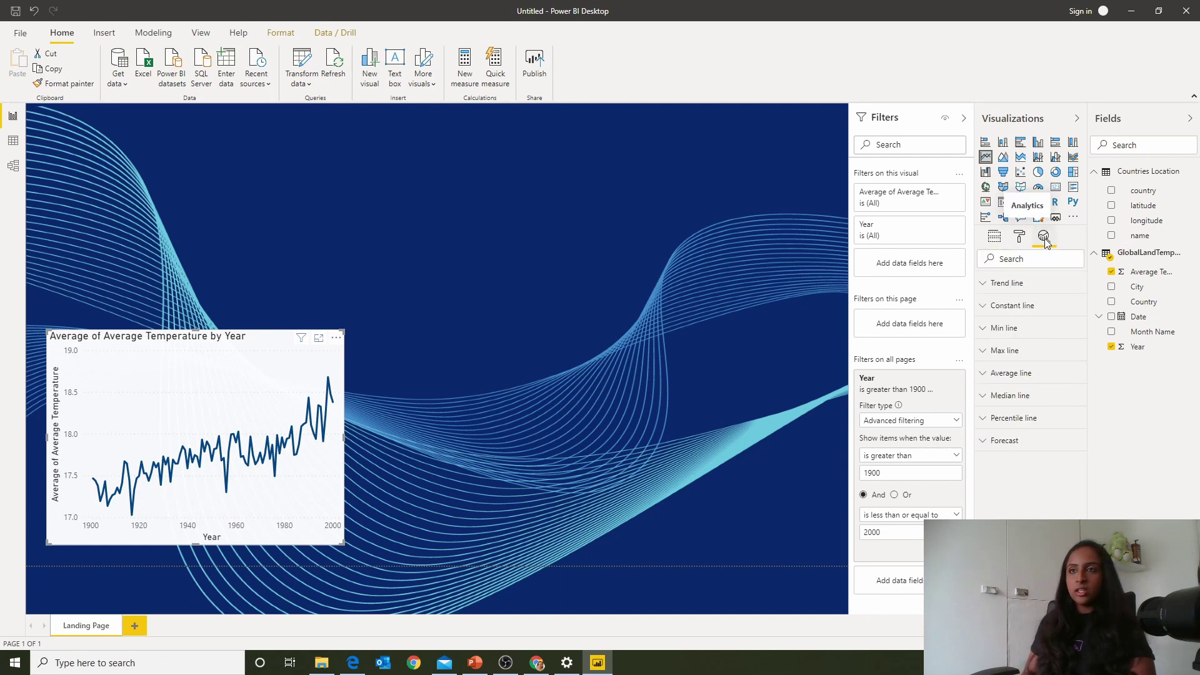
pyautogui.click(1021, 287)
pyautogui.click(1007, 314)
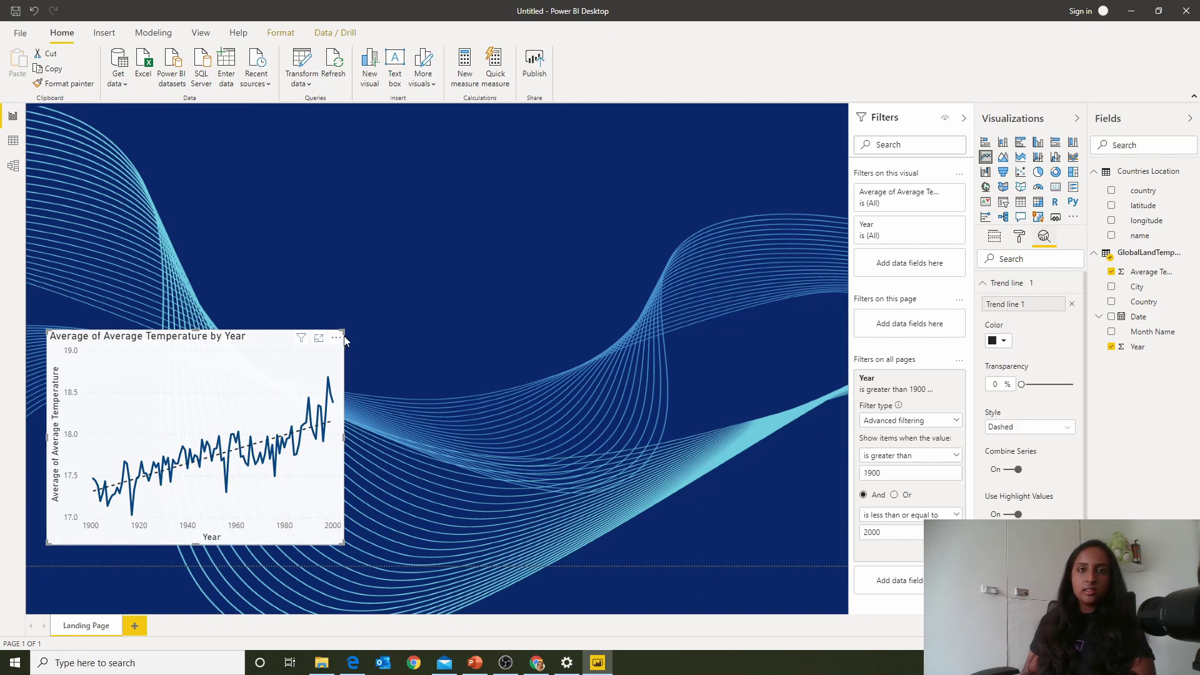
# Widen the line chart to about half the page and shift it slightly closer to the page's left edge.
pyautogui.moveTo(344, 337); pyautogui.dragTo(457, 340)
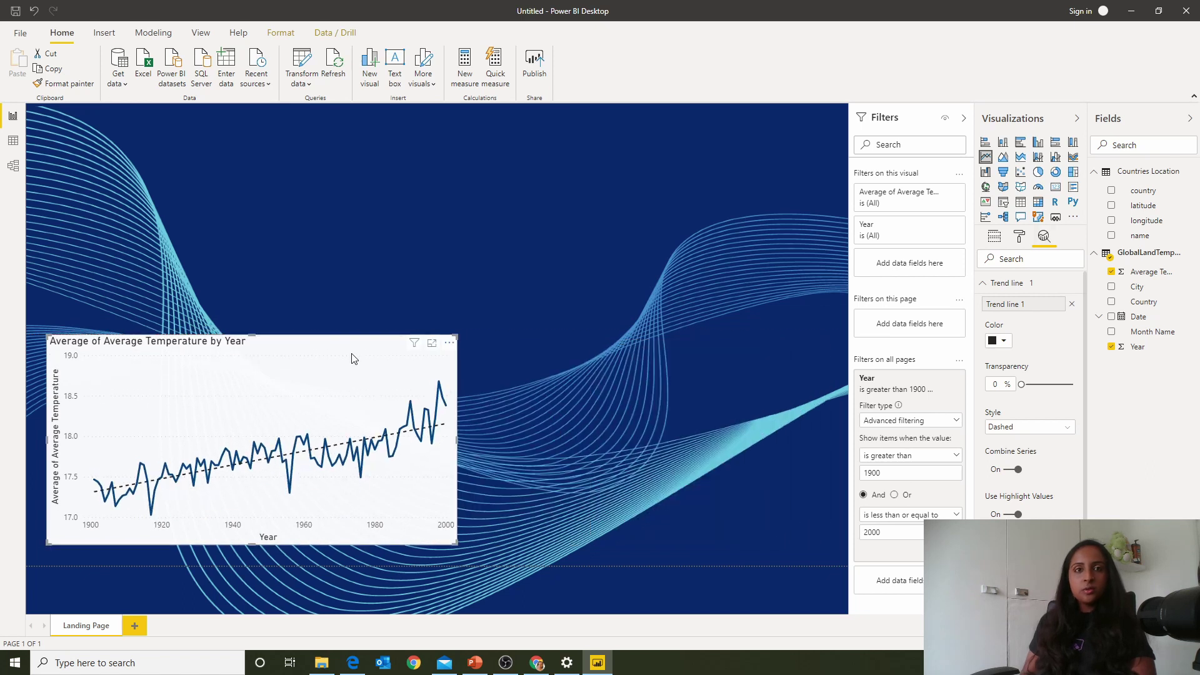
pyautogui.moveTo(351, 358); pyautogui.dragTo(340, 358)
pyautogui.click(515, 434)
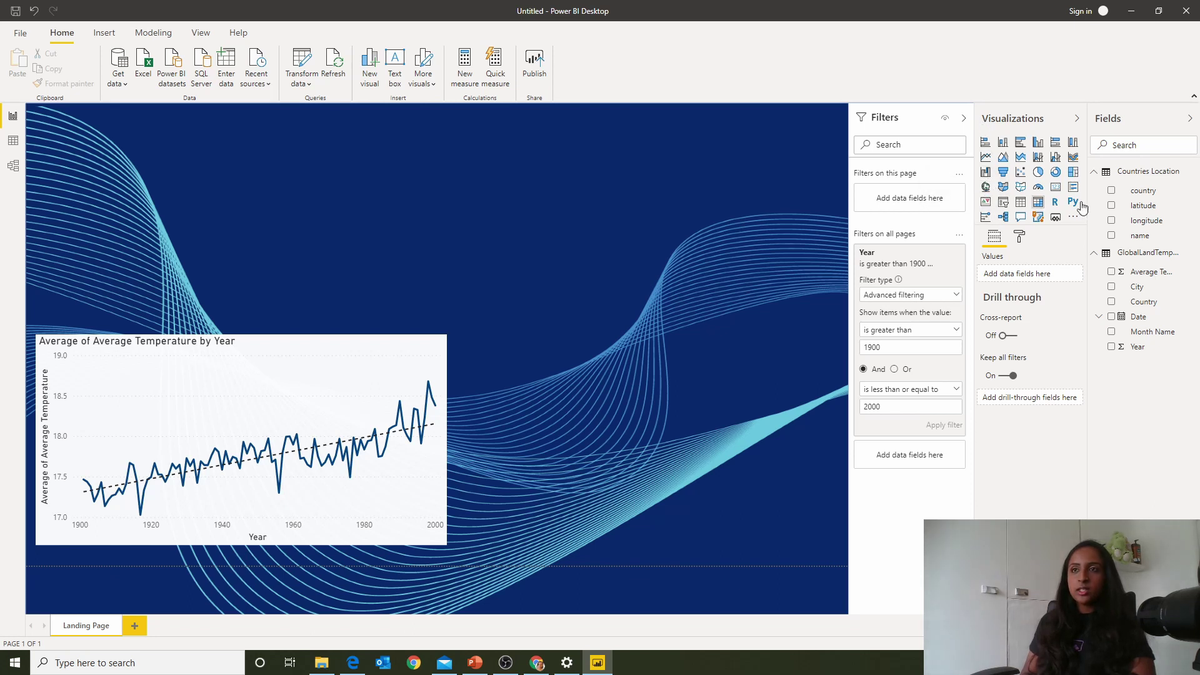
# Insert a tall slicer beside the line chart, align its lower edge with the chart, and fill it with Country from GlobalLandTemperaturesByCity.
pyautogui.click(1002, 202)
pyautogui.moveTo(467, 302); pyautogui.dragTo(847, 538)
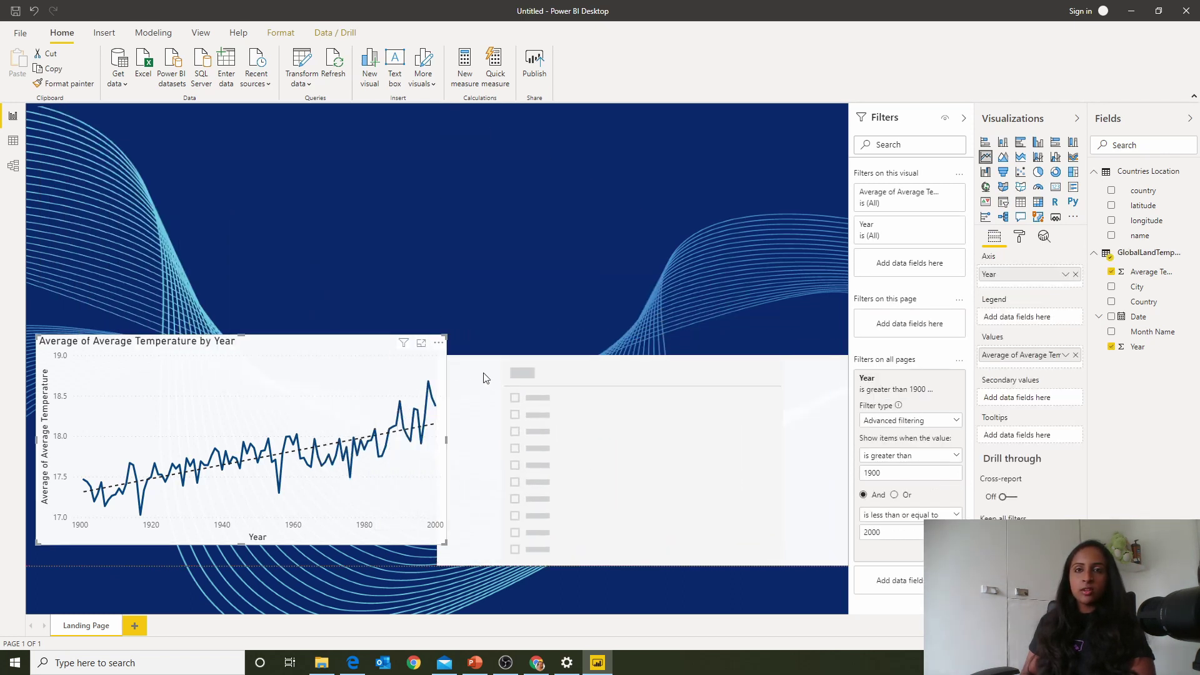
pyautogui.moveTo(438, 355); pyautogui.dragTo(467, 150)
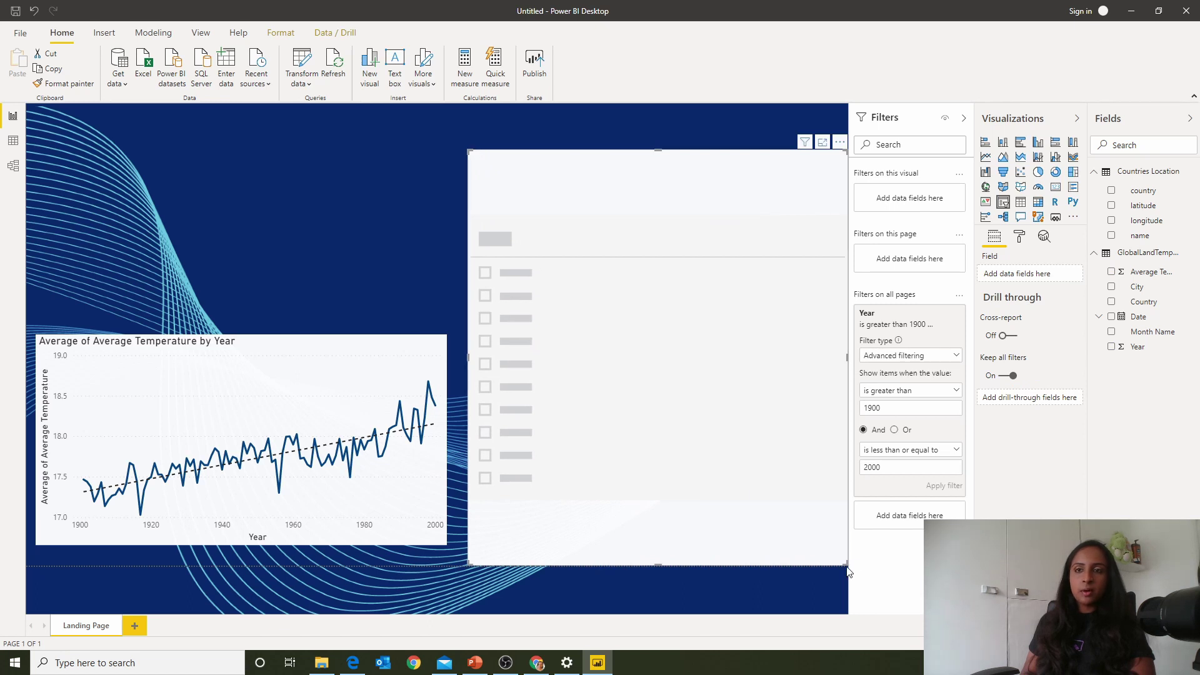
pyautogui.moveTo(847, 572); pyautogui.dragTo(843, 565)
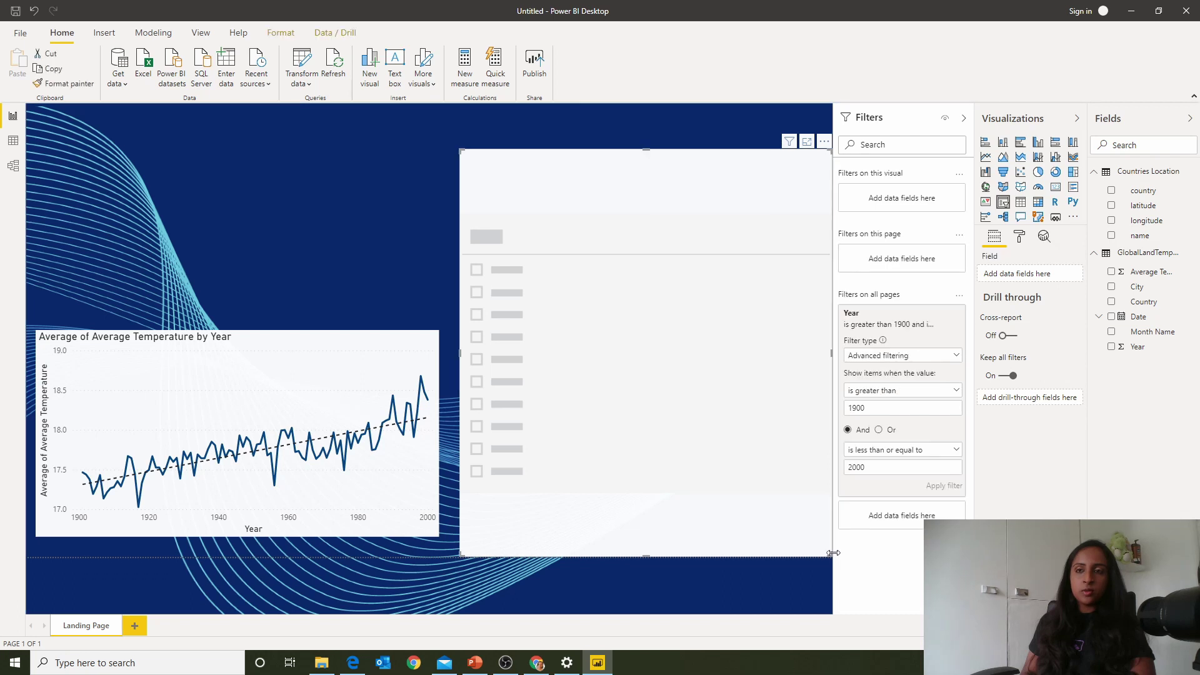
pyautogui.moveTo(829, 554); pyautogui.dragTo(818, 537)
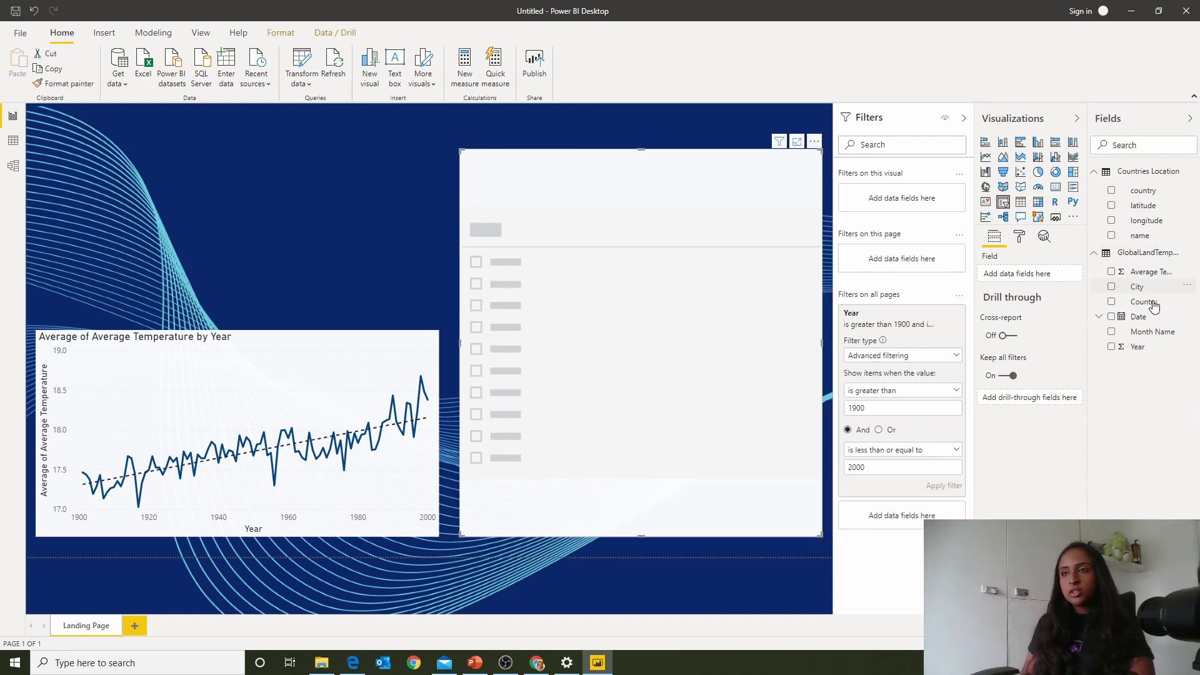
pyautogui.moveTo(1154, 304); pyautogui.dragTo(1056, 271)
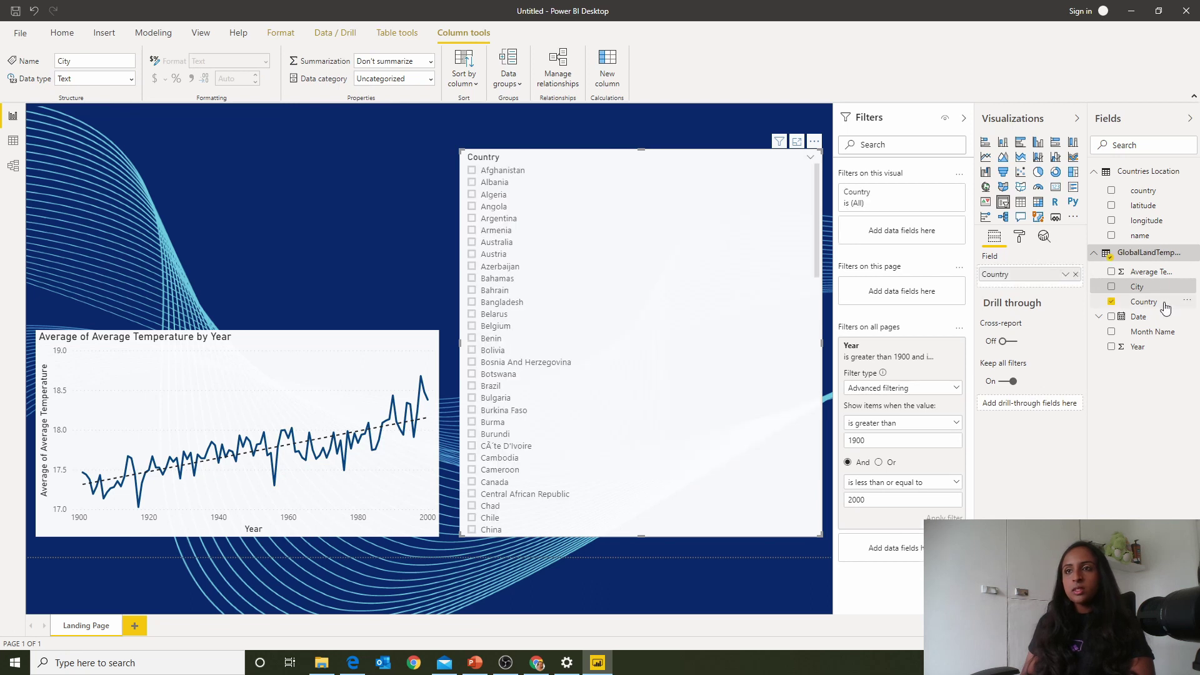
# Add City from GlobalLandTemperaturesByCity beneath Country in the slicer, and filter the page to United Kingdom.
pyautogui.moveTo(1151, 288); pyautogui.dragTo(1056, 287)
pyautogui.scroll(-10, 624, 332)
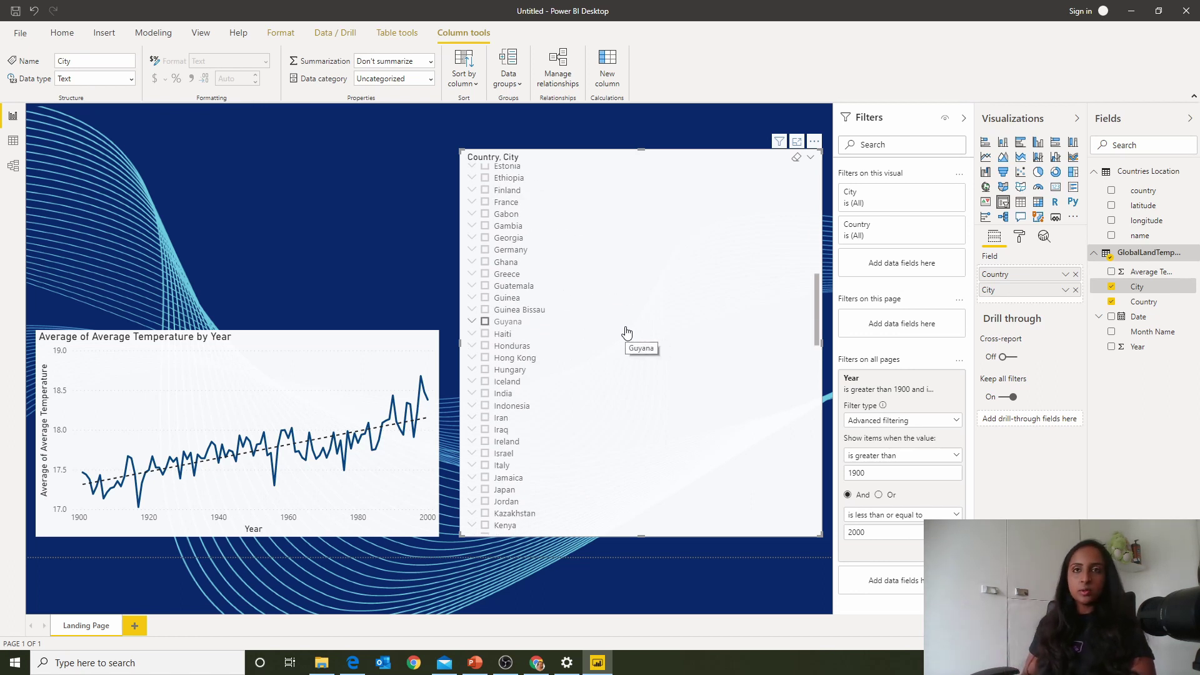
pyautogui.scroll(-10, 625, 332)
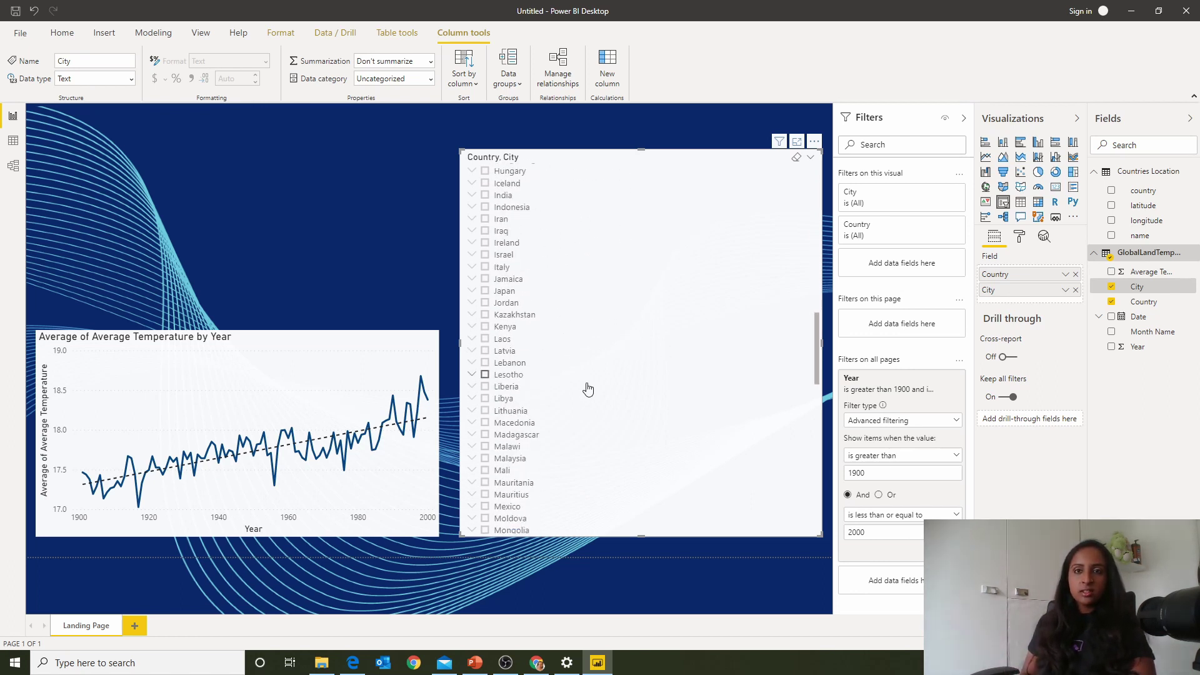
pyautogui.scroll(-3, 601, 453)
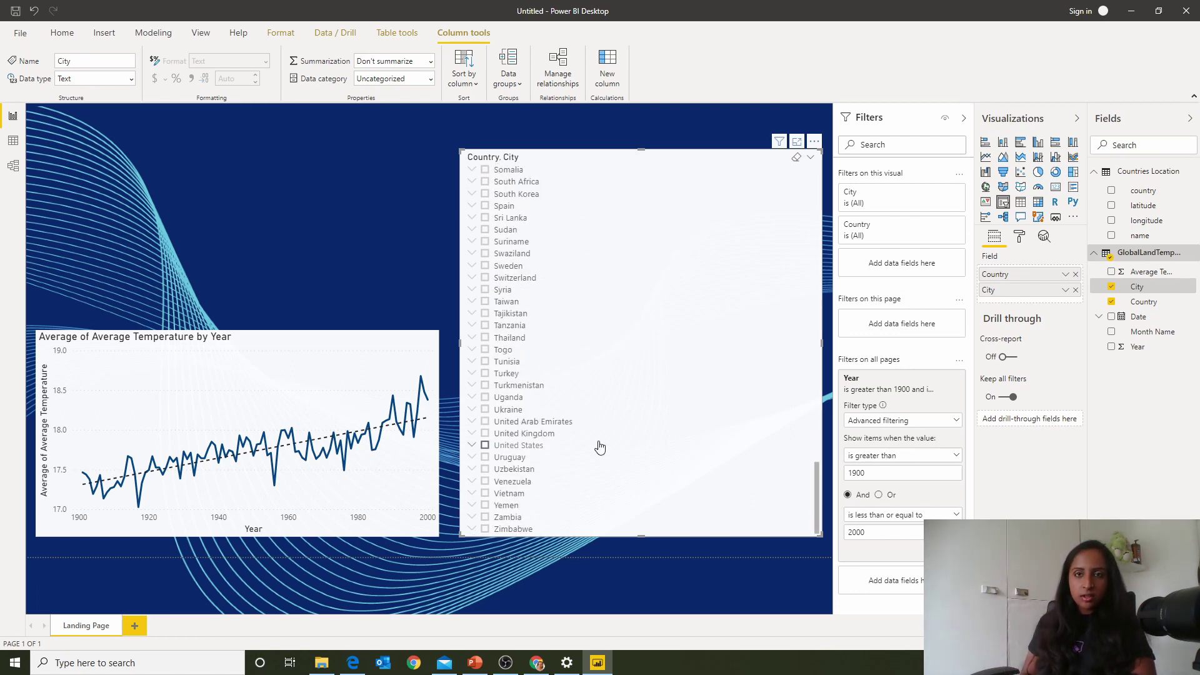
pyautogui.click(556, 437)
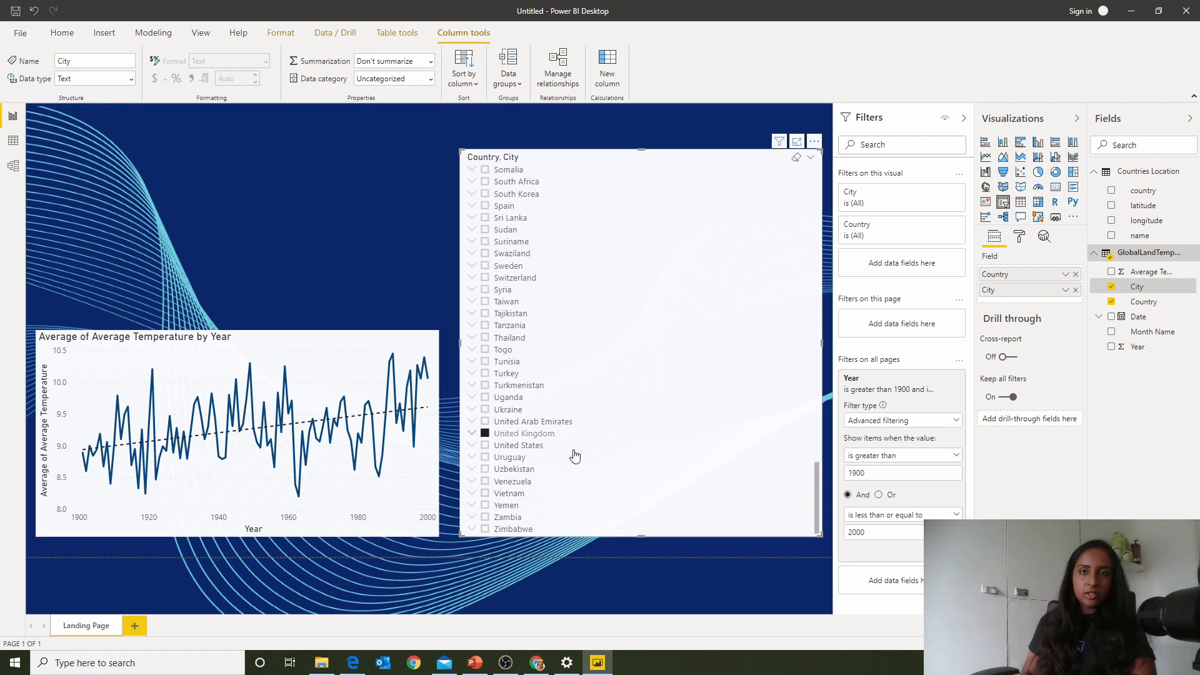
# Expand United Kingdom in the Country, City slicer, clear the country-wide selection, and select only the city Oxford.
pyautogui.click(473, 433)
pyautogui.scroll(-3, 593, 425)
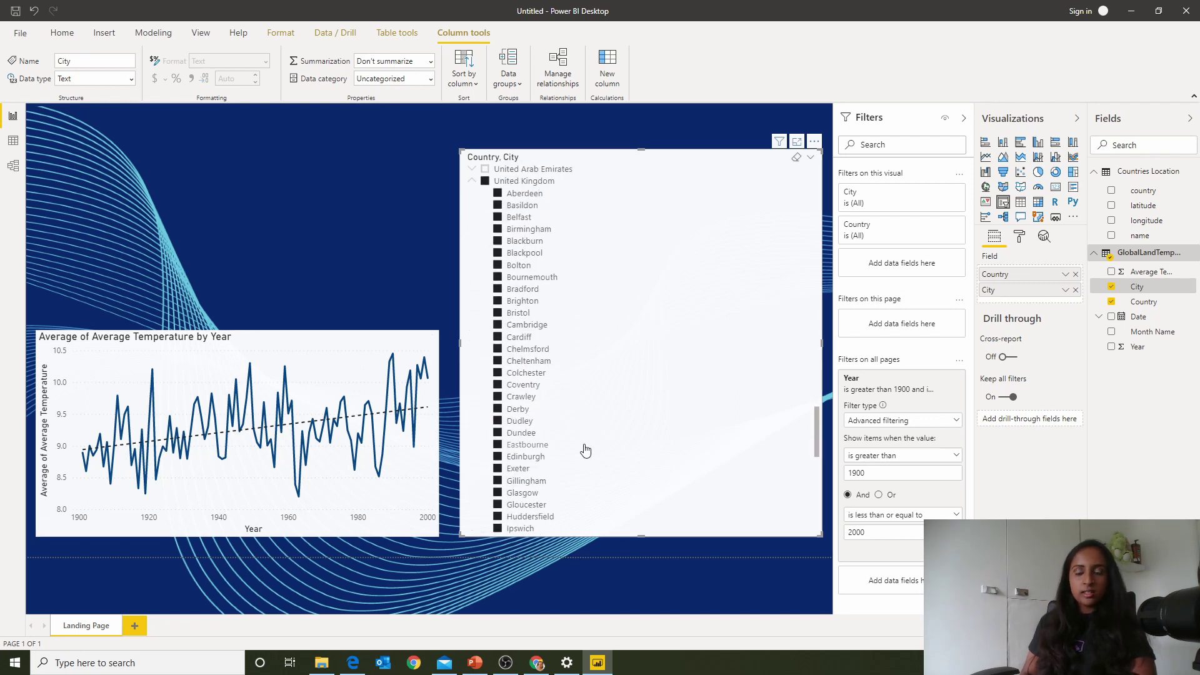
pyautogui.click(486, 309)
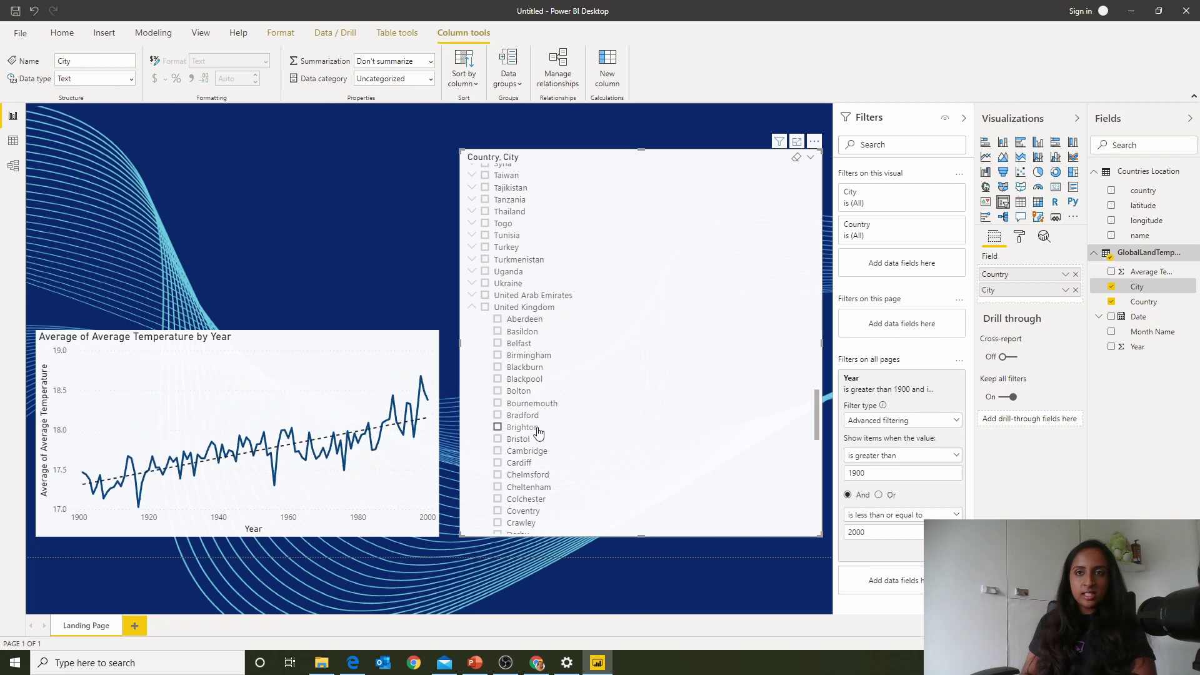
pyautogui.scroll(-6, 537, 431)
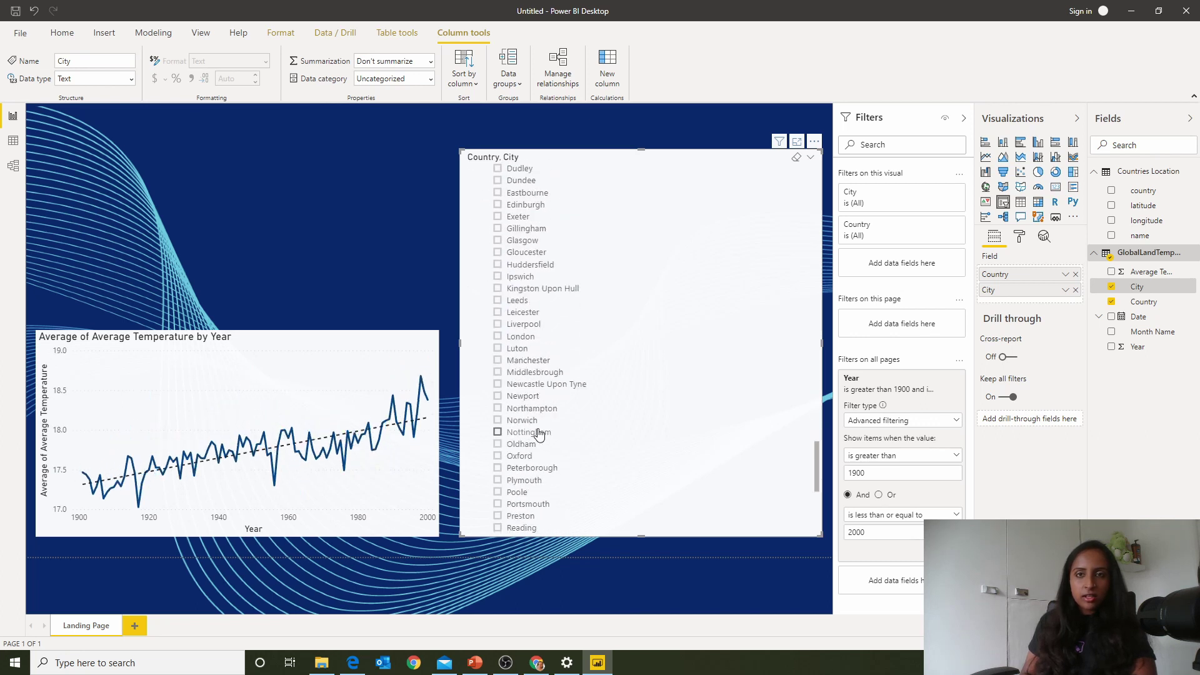
pyautogui.click(519, 456)
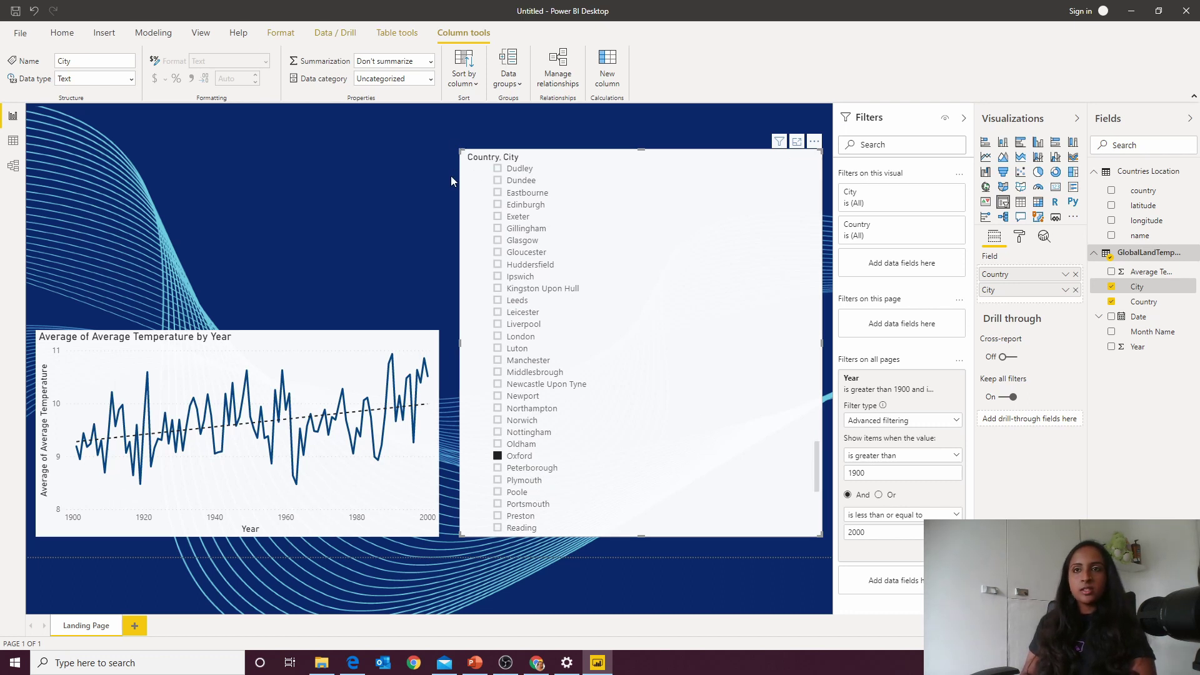
# Shorten the Country, City slicer by lowering its upper edge, and check that its city list still scrolls.
pyautogui.moveTo(461, 151); pyautogui.dragTo(461, 246)
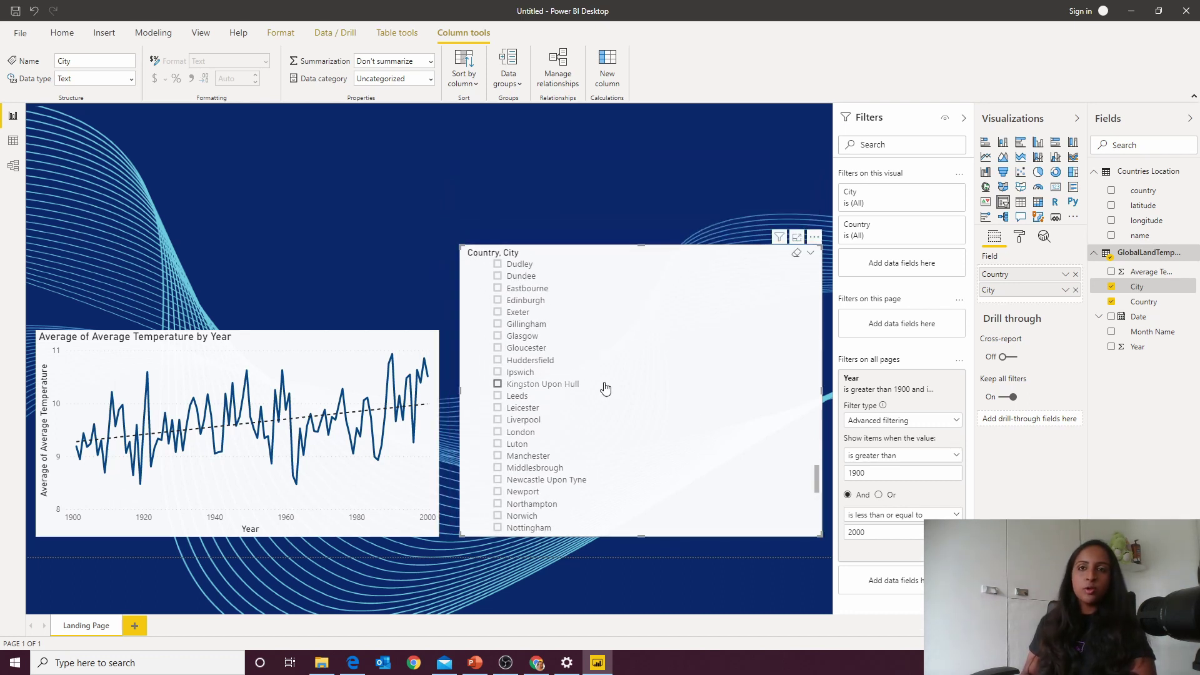
pyautogui.scroll(-3, 604, 389)
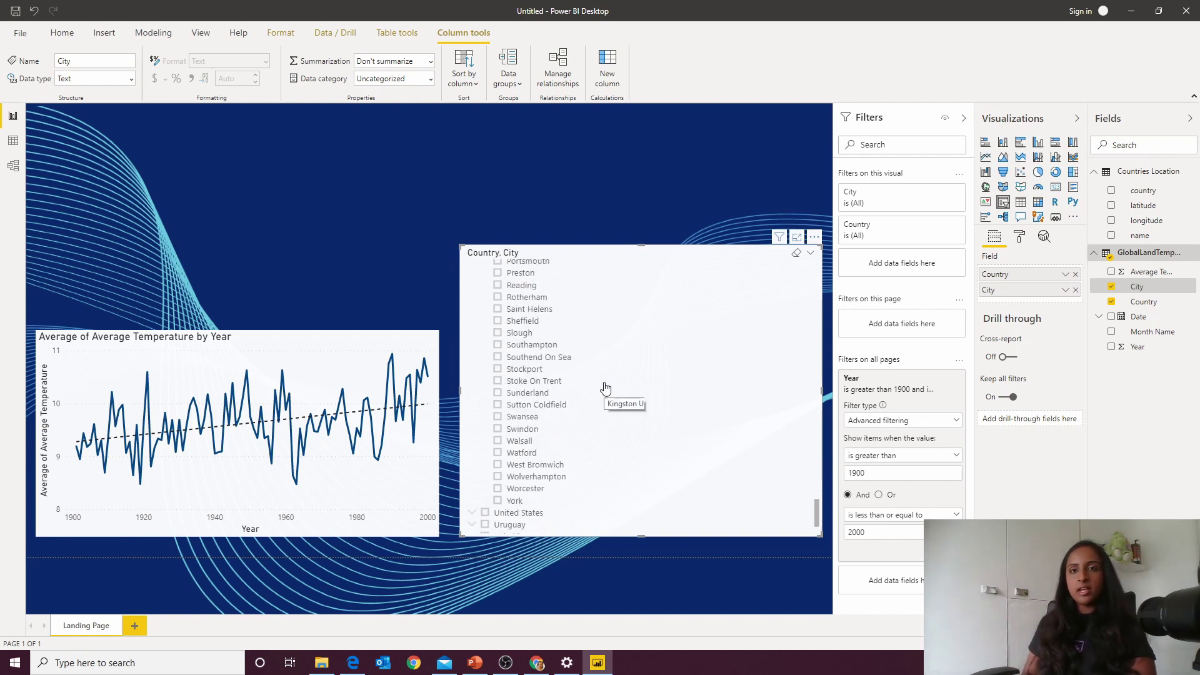
pyautogui.scroll(3, 604, 389)
pyautogui.scroll(-3, 661, 419)
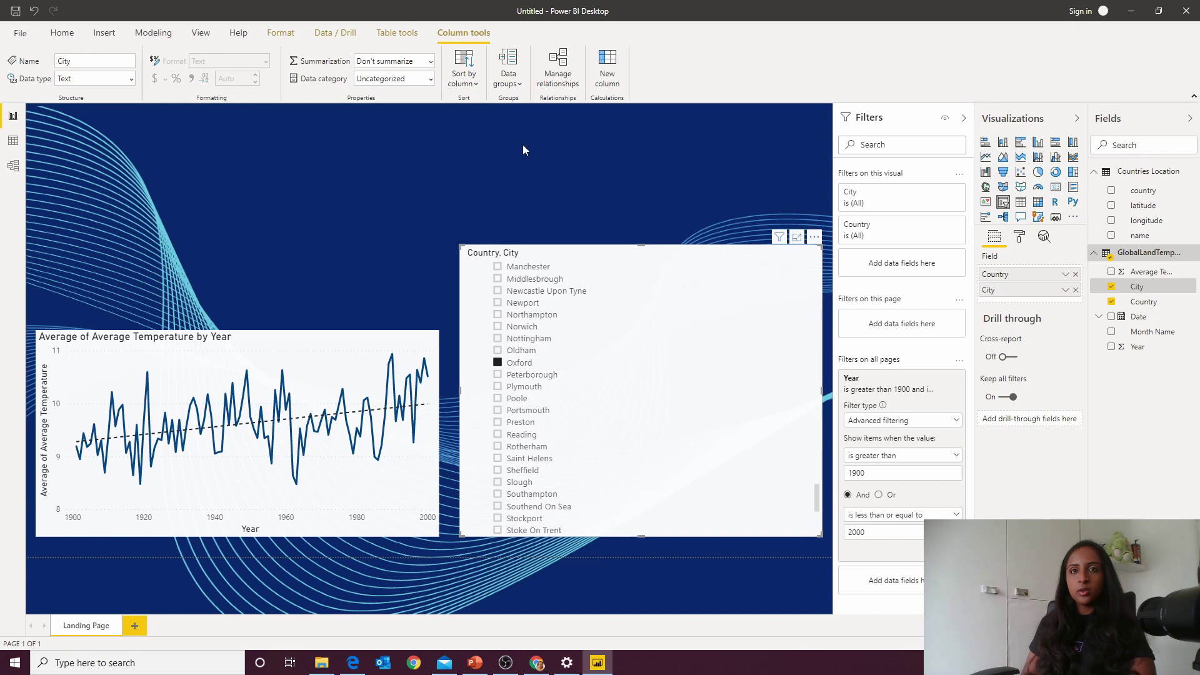
# Duplicate the temperature line chart, place the copy directly above the original, and turn the copy into a clustered column chart.
pyautogui.click(368, 486)
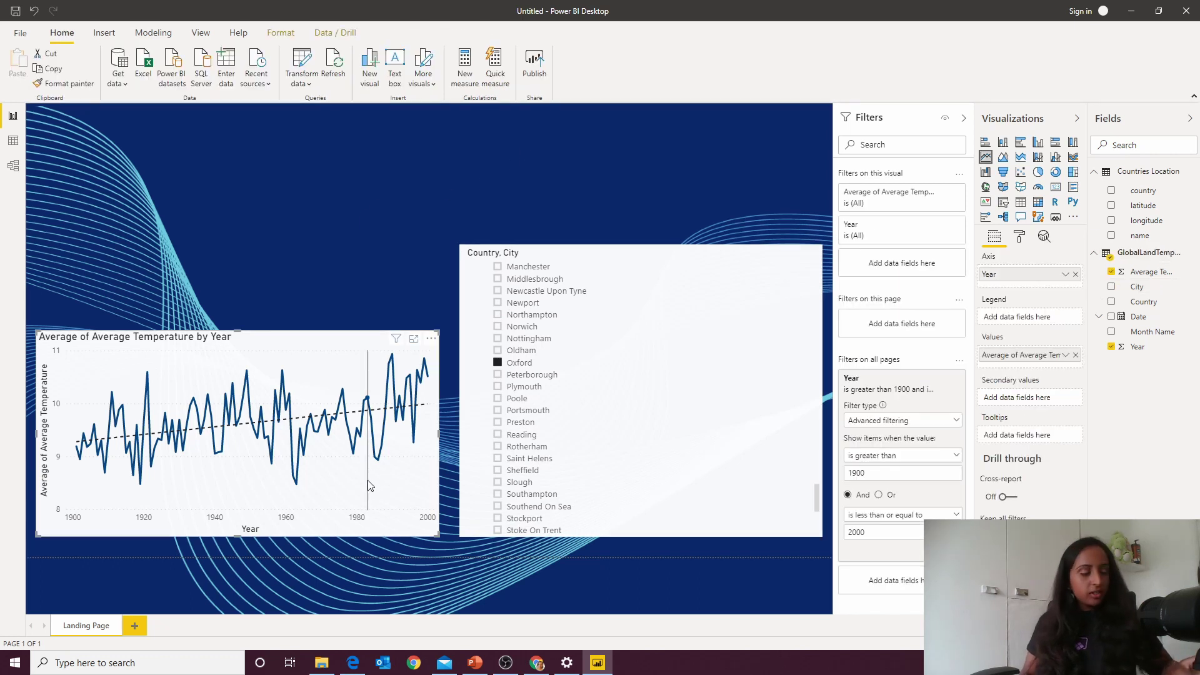
pyautogui.hotkey('ctrl', 'c')
pyautogui.hotkey('ctrl', 'v')
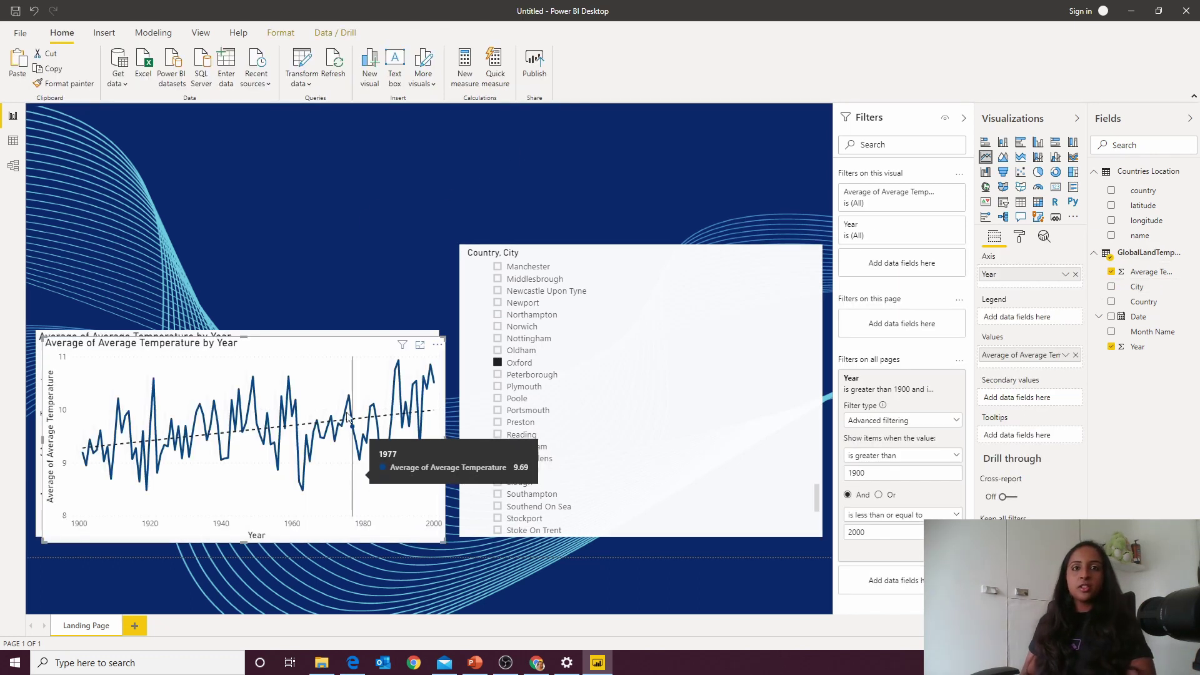
pyautogui.moveTo(346, 468); pyautogui.dragTo(345, 250)
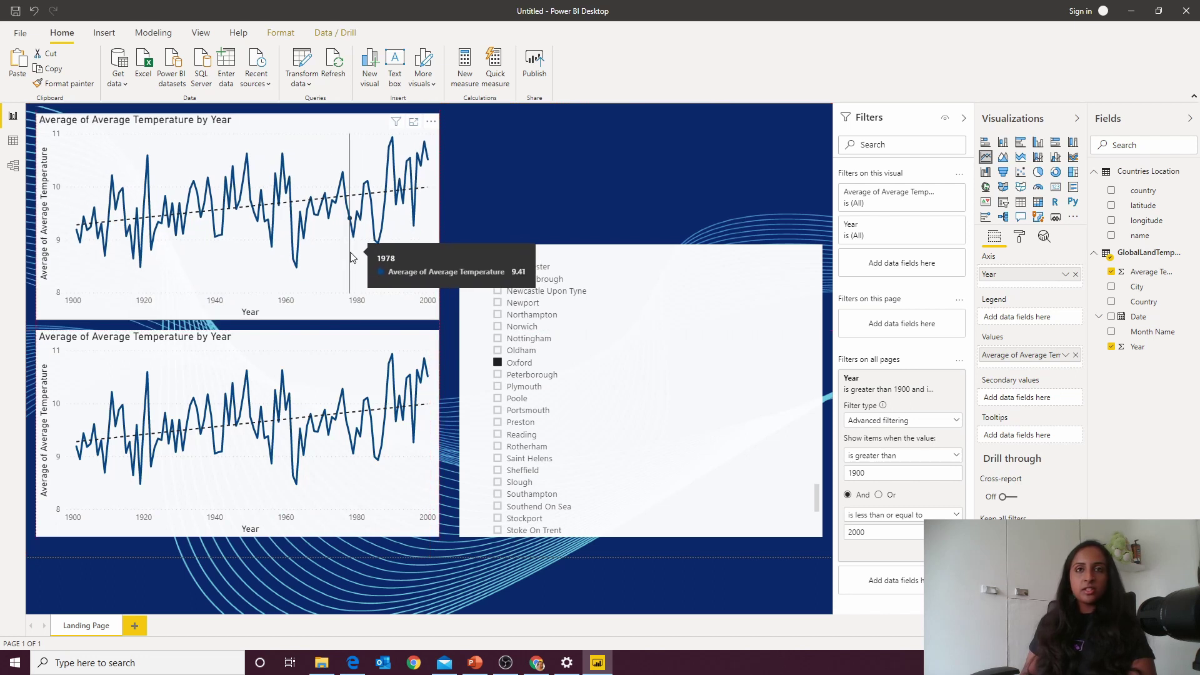
pyautogui.click(1037, 173)
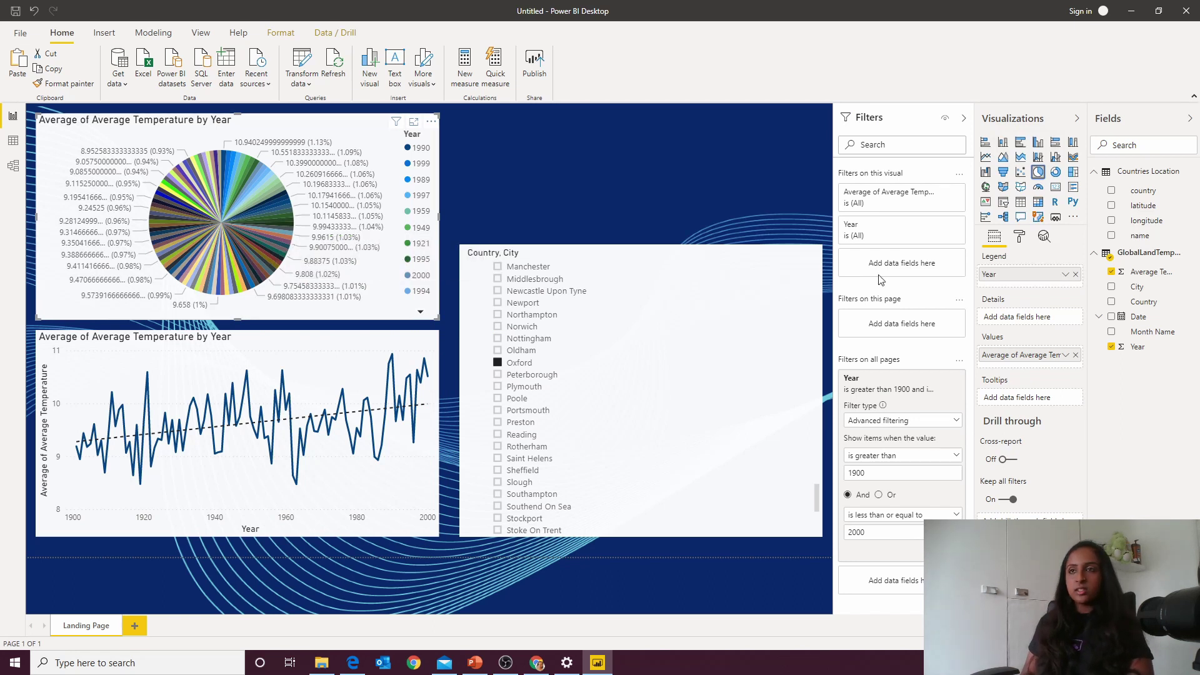
pyautogui.click(1037, 142)
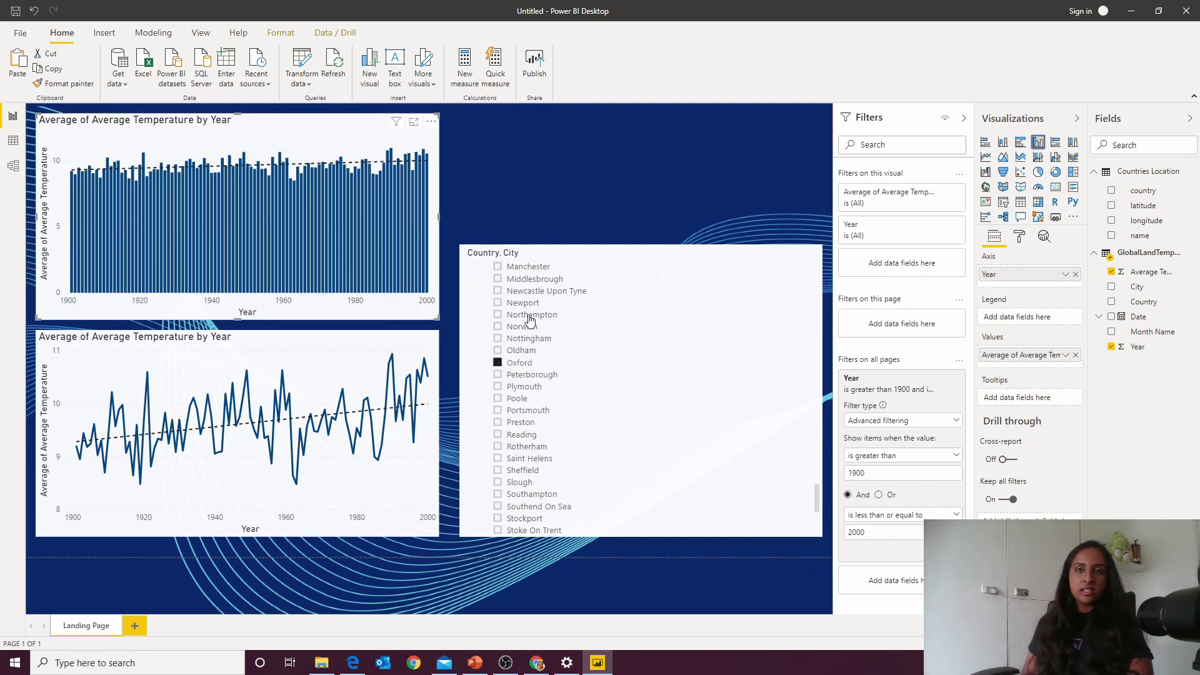
# Insert a slicer above the Country, City slicer, shorten it to leave a gap between them, and fill it with Date.
pyautogui.scroll(-5, 530, 375)
pyautogui.scroll(12, 528, 390)
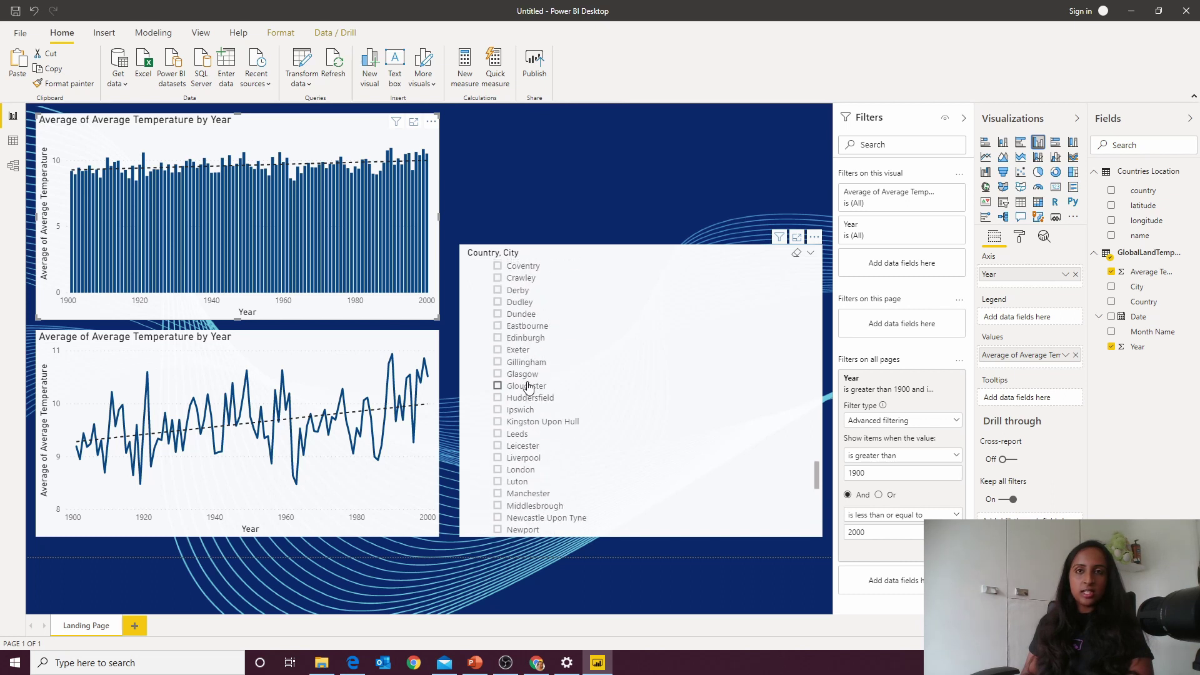
pyautogui.click(588, 182)
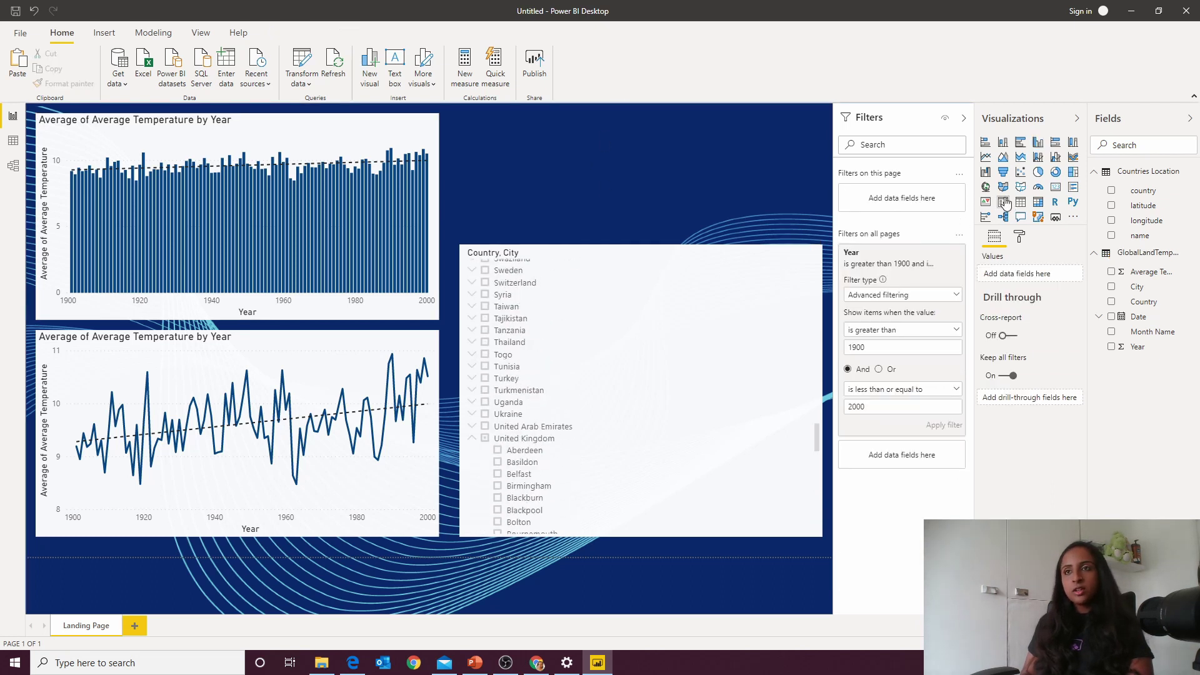
pyautogui.click(1002, 202)
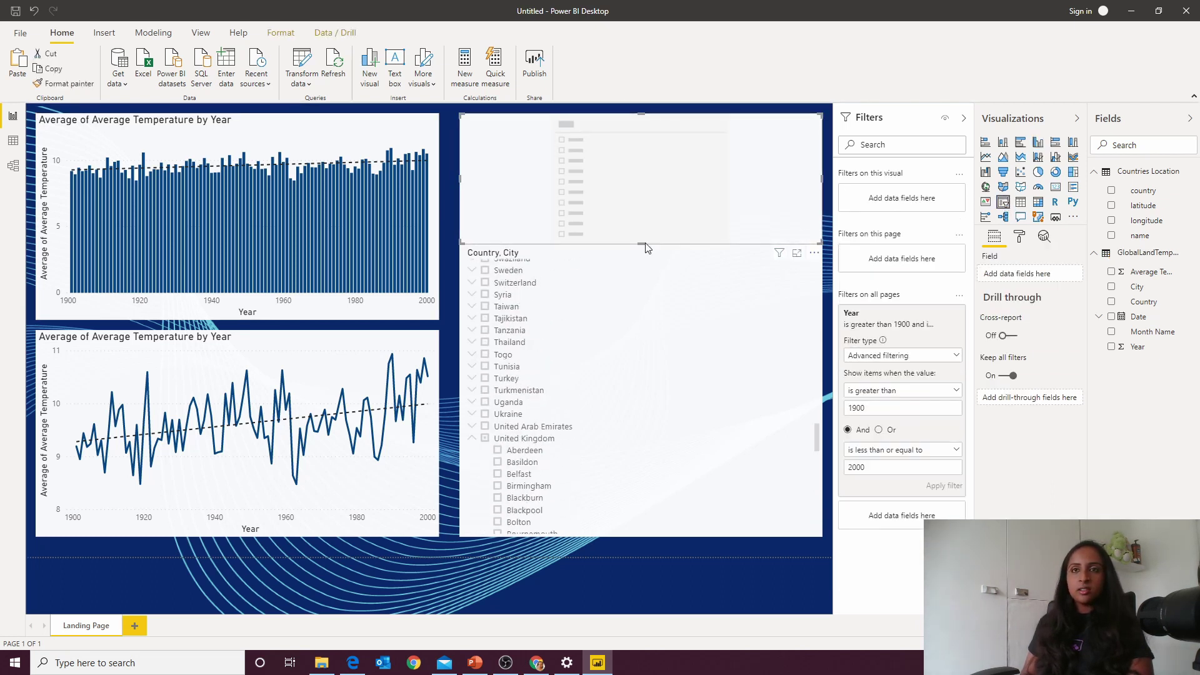
pyautogui.moveTo(641, 242); pyautogui.dragTo(641, 229)
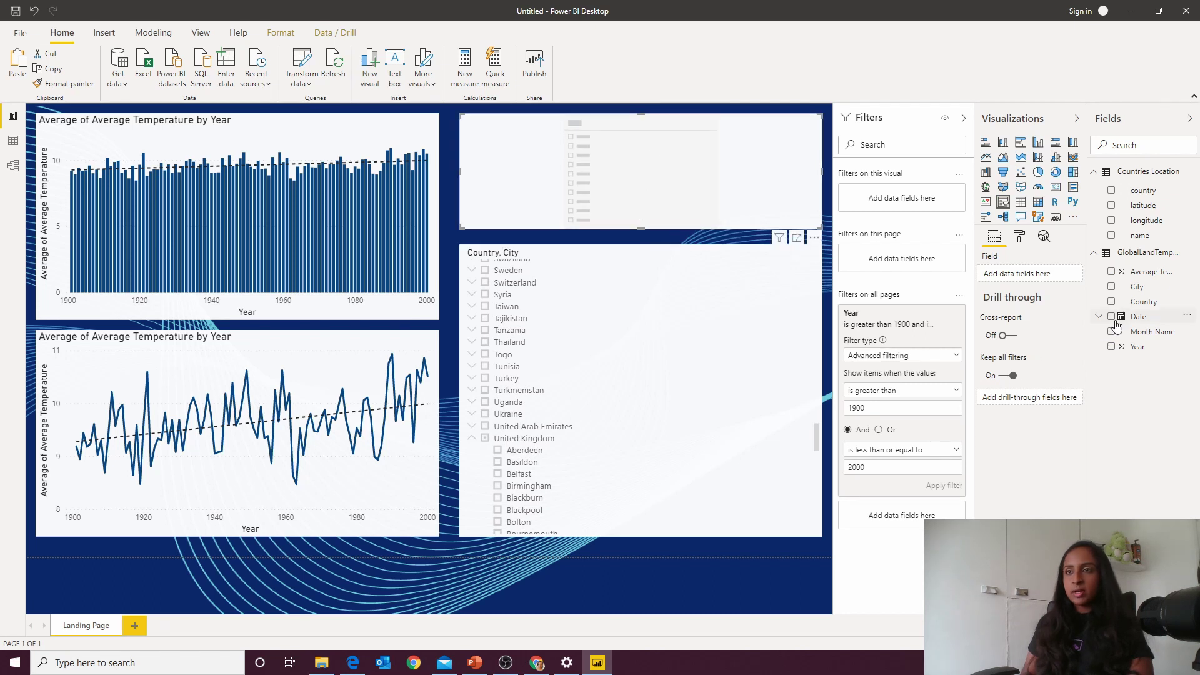
pyautogui.moveTo(1136, 317); pyautogui.dragTo(1047, 276)
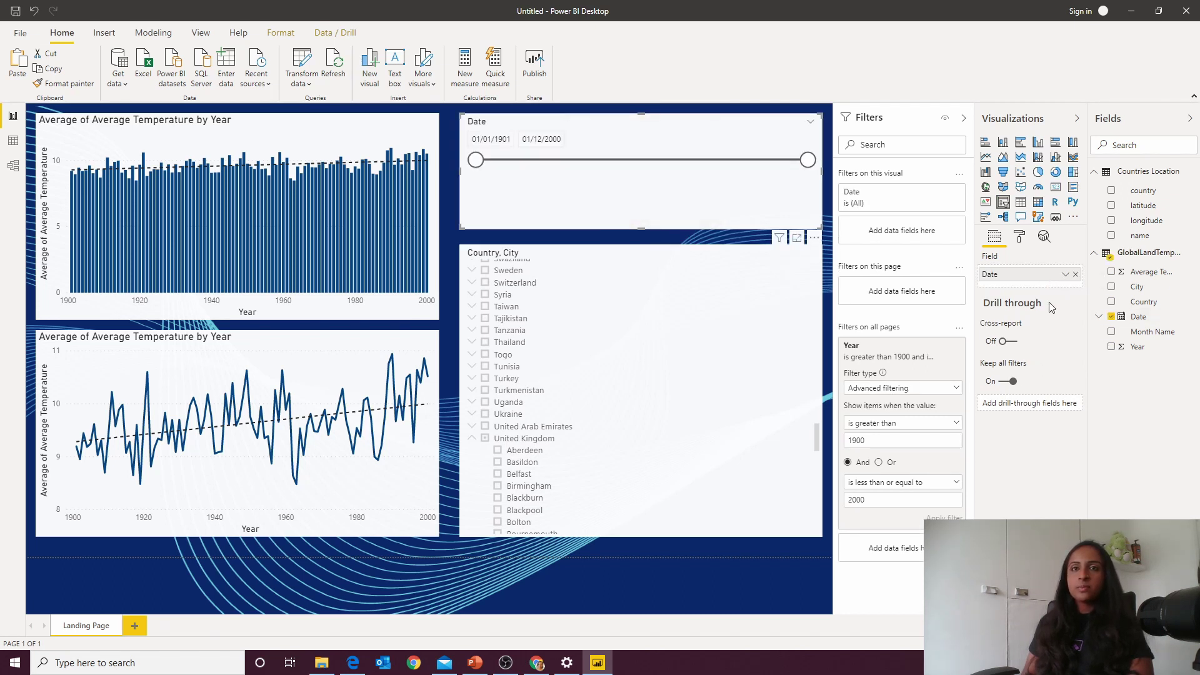
# Narrow the Date slicer's range to 09/03/1936 through 25/11/1959.
pyautogui.moveTo(485, 164); pyautogui.dragTo(522, 163)
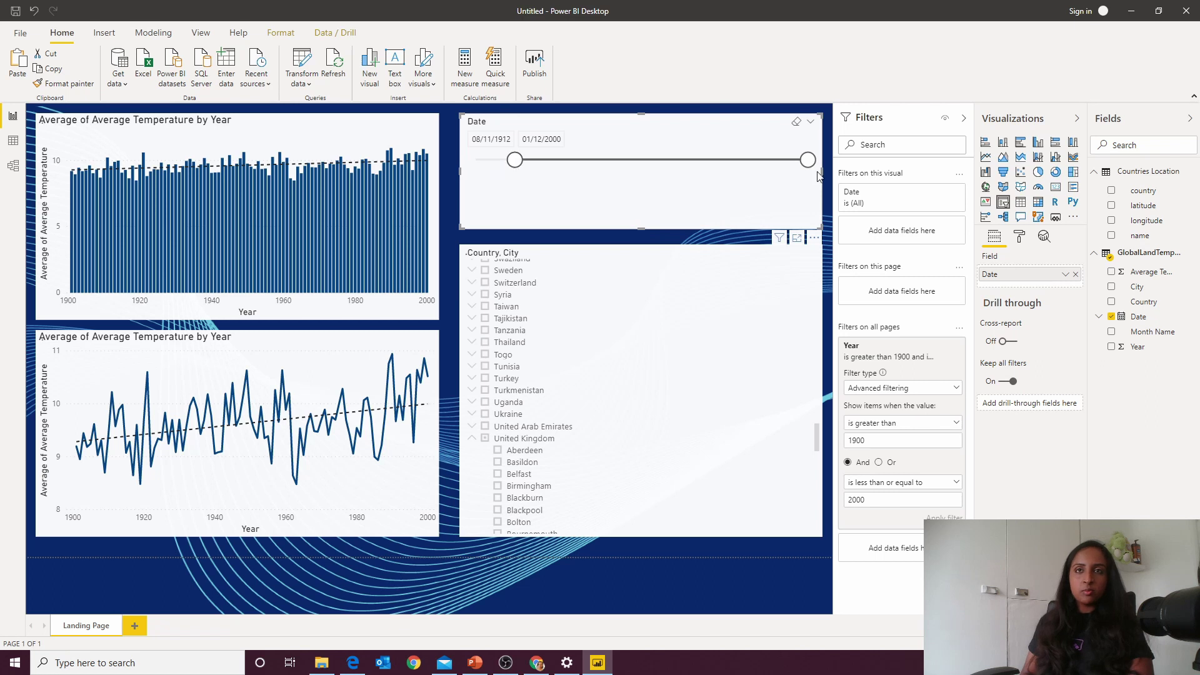
pyautogui.moveTo(807, 161); pyautogui.dragTo(691, 161)
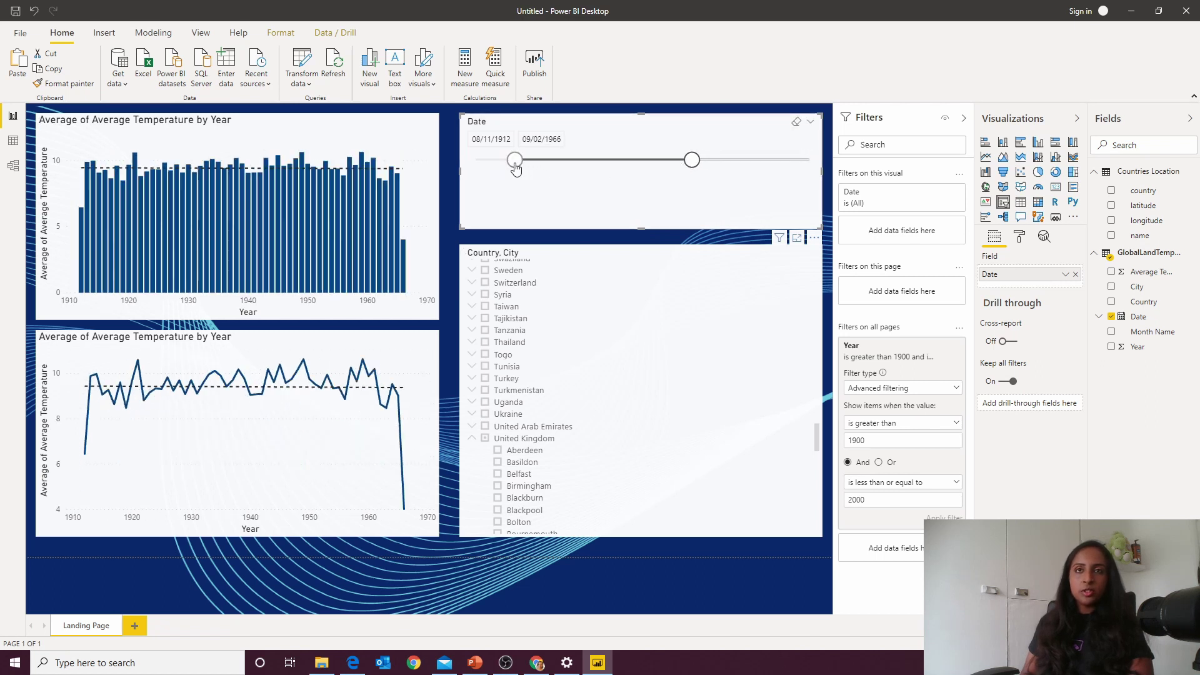
pyautogui.moveTo(514, 160); pyautogui.dragTo(592, 162)
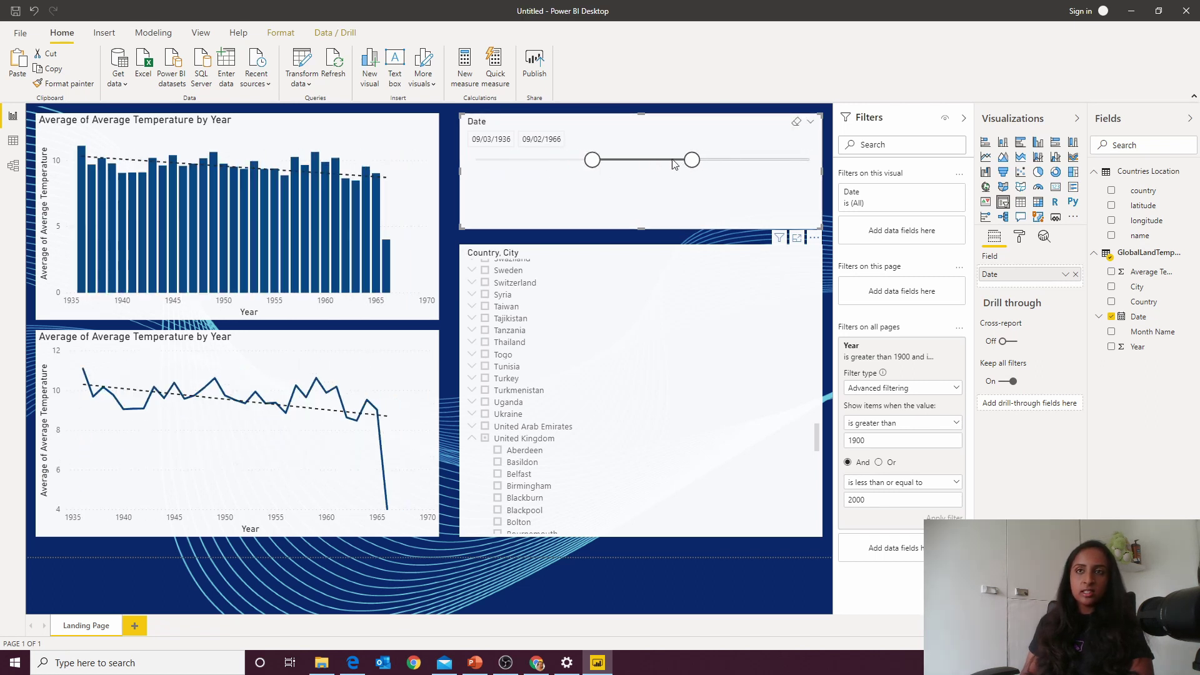
pyautogui.moveTo(691, 161); pyautogui.dragTo(670, 161)
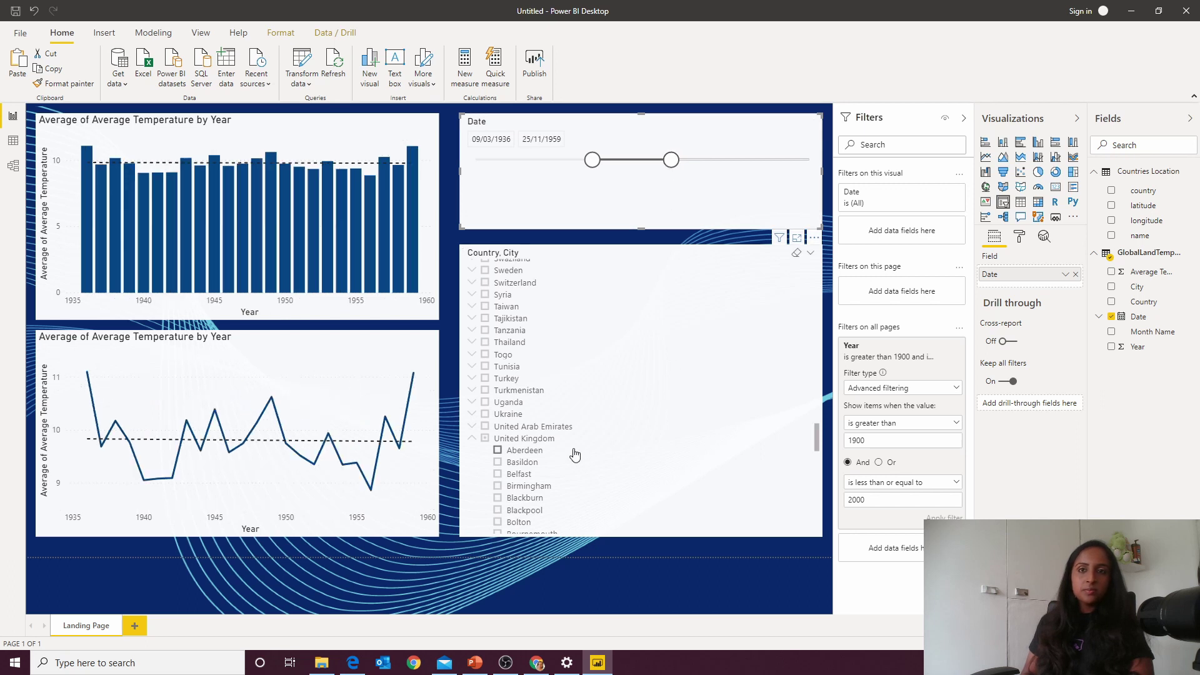
# Select the whole of United Kingdom with all its cities in the Country, City slicer.
pyautogui.scroll(-3, 574, 455)
pyautogui.scroll(3, 575, 454)
pyautogui.click(485, 376)
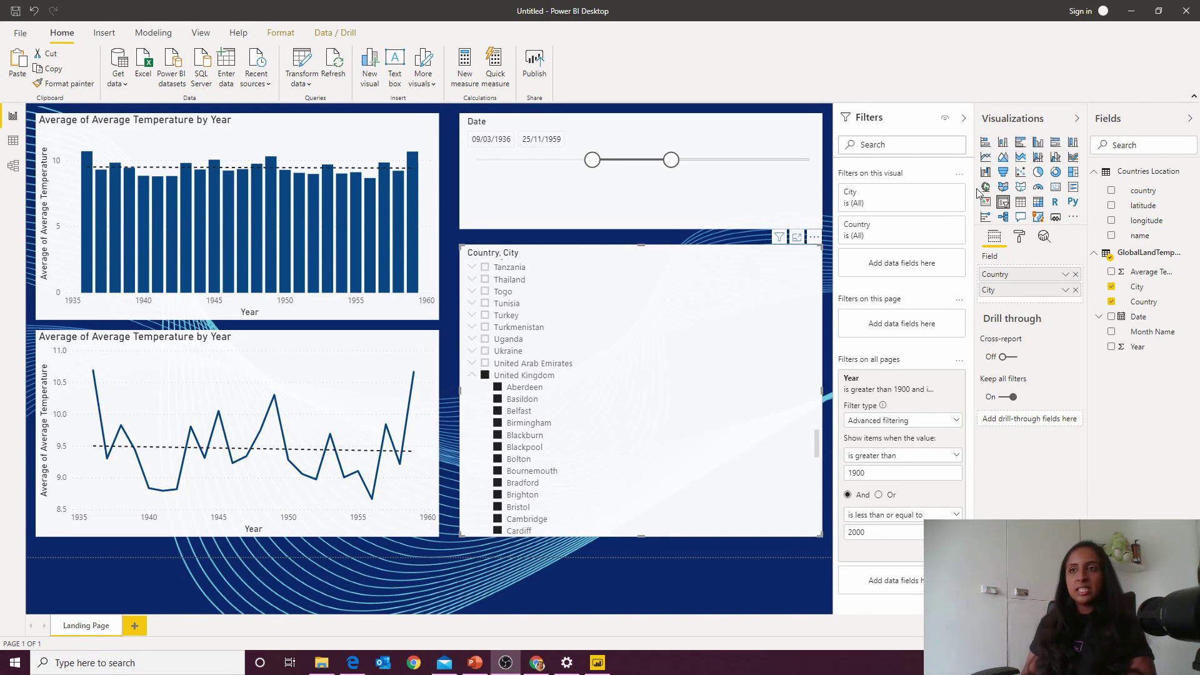
pyautogui.click(1072, 217)
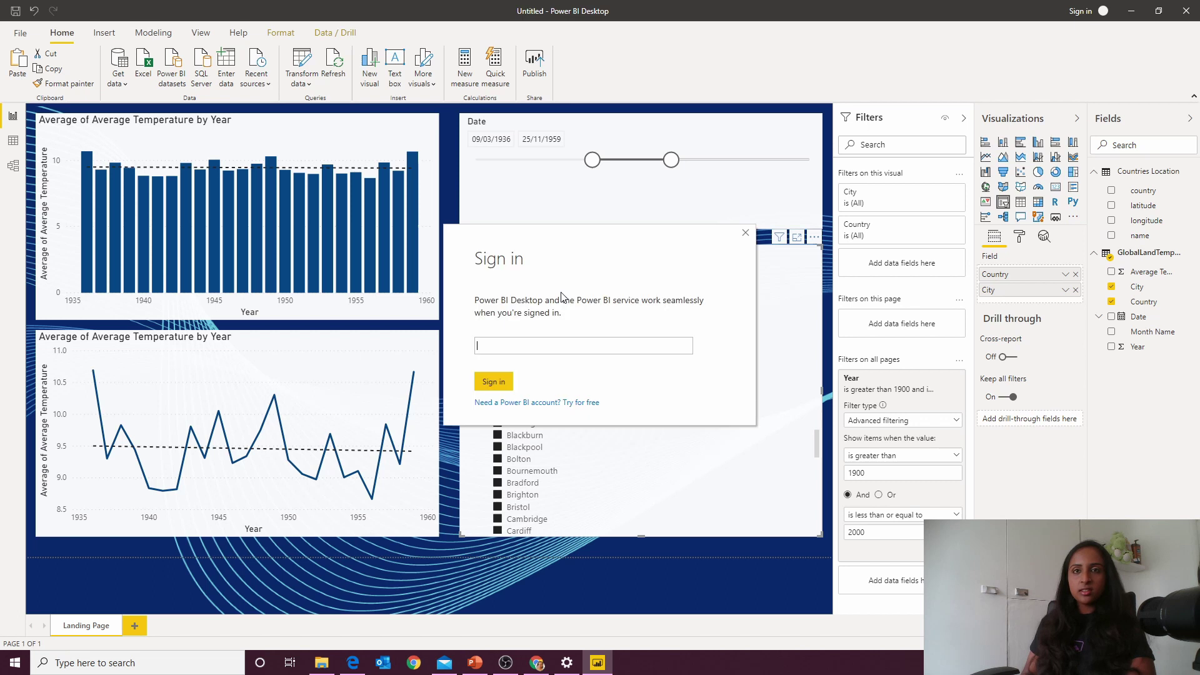
pyautogui.click(746, 233)
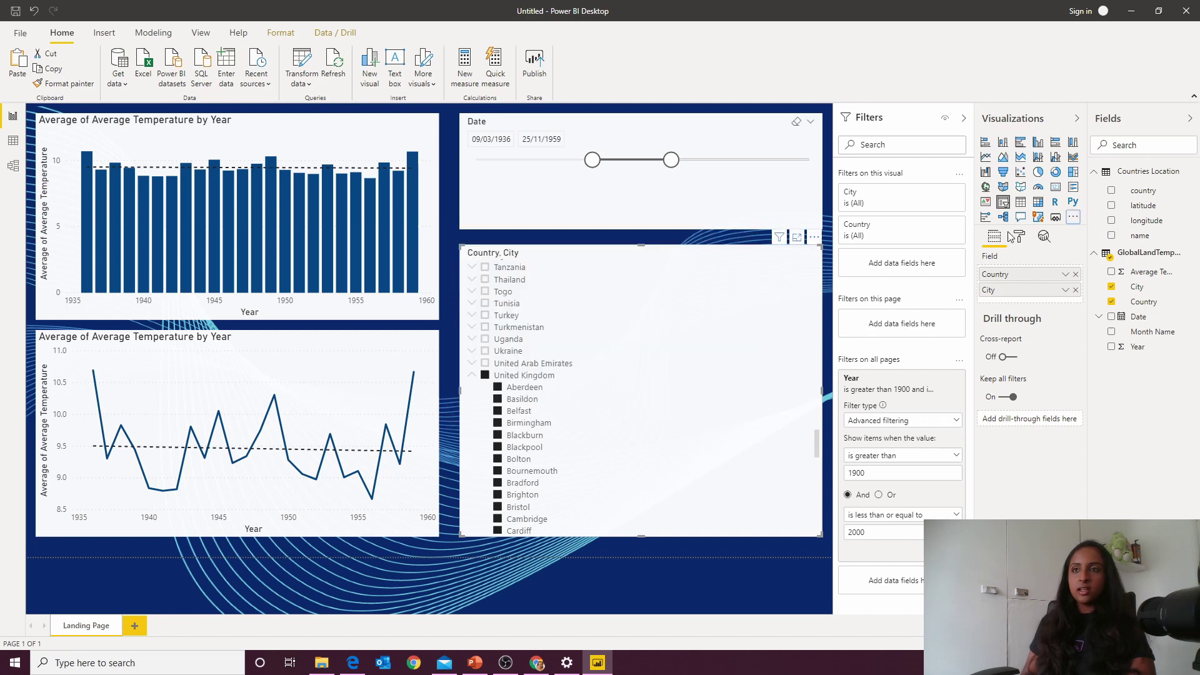
pyautogui.click(1073, 217)
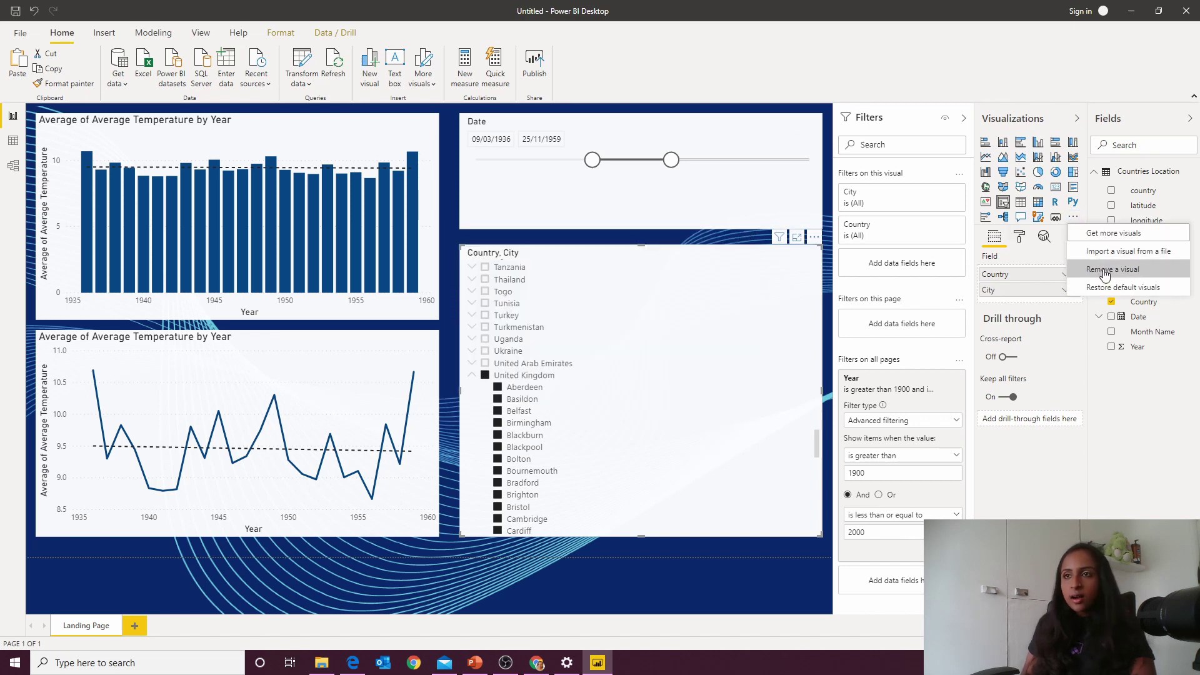
pyautogui.click(610, 557)
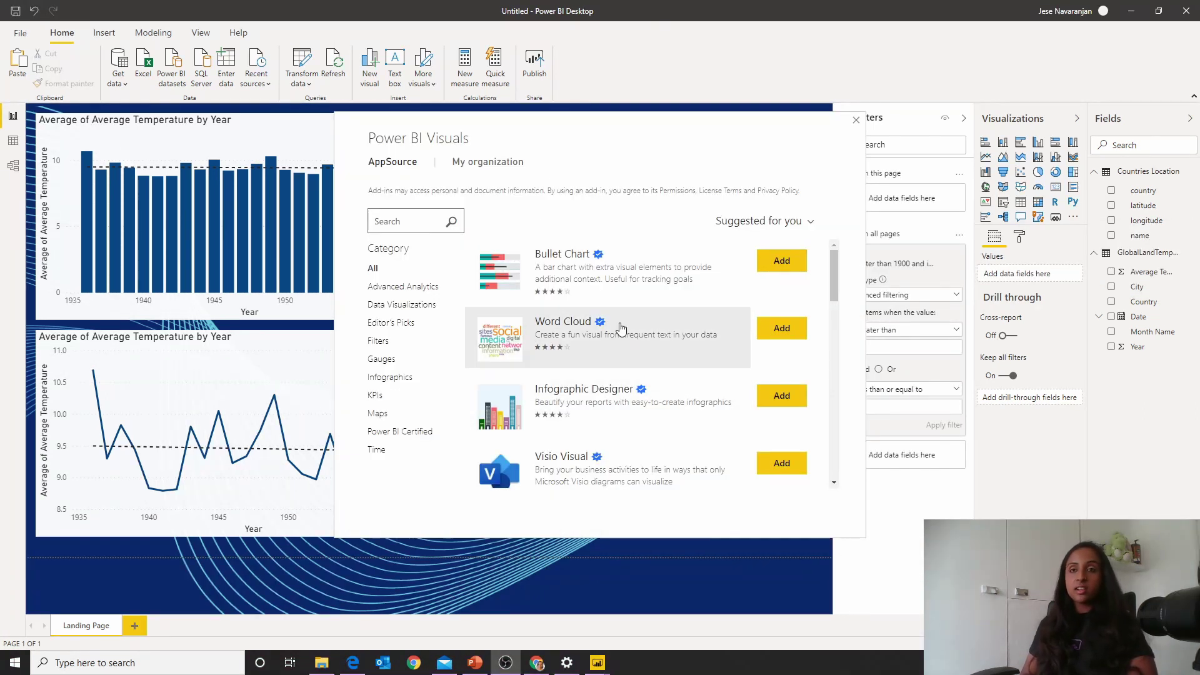
# Browse the AppSource visuals, restrict them to the Power BI Certified category, and look through the available custom visuals.
pyautogui.scroll(-3, 623, 326)
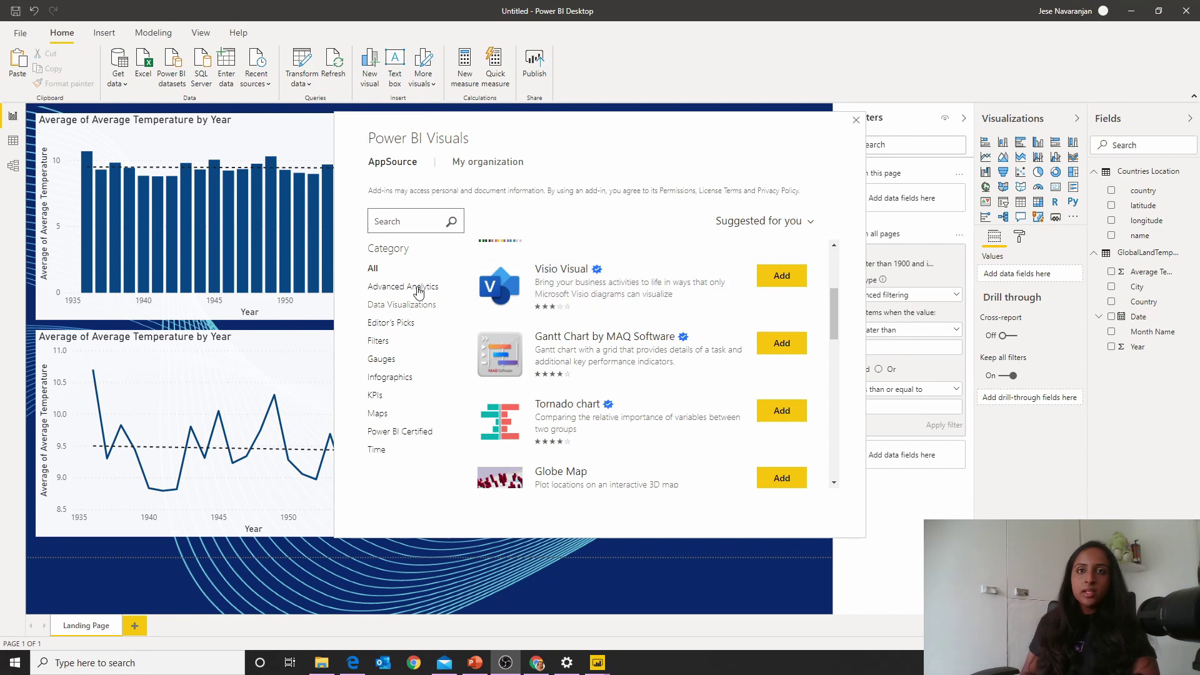
pyautogui.click(415, 436)
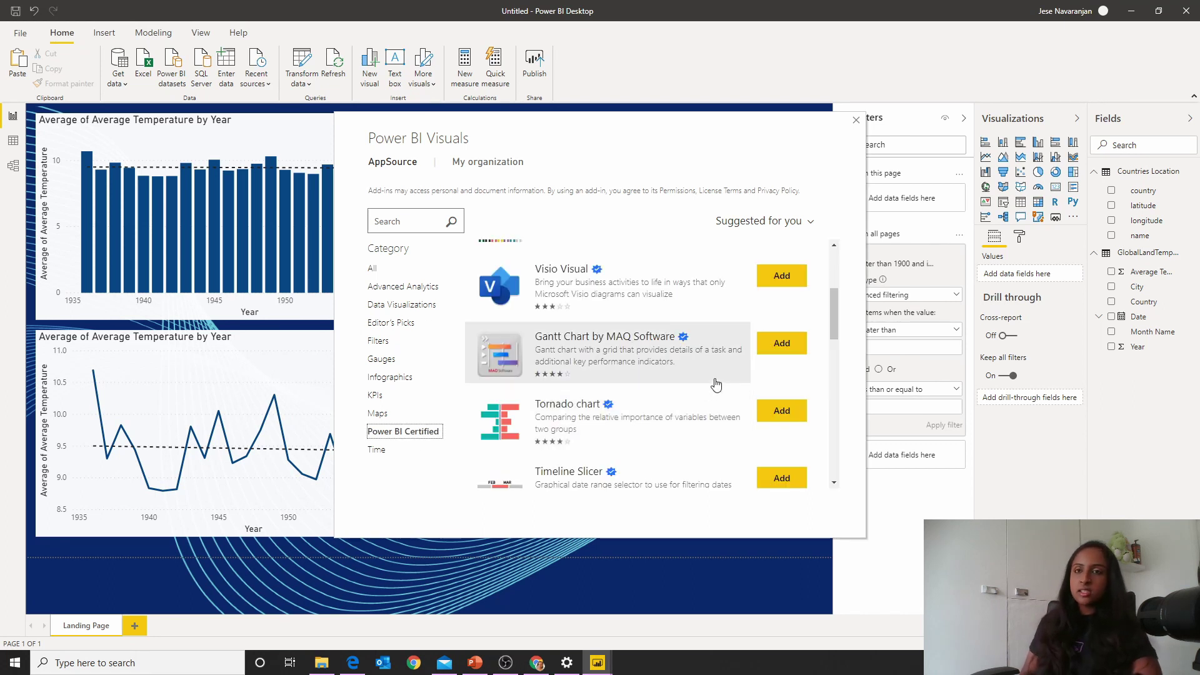
pyautogui.scroll(-4, 713, 384)
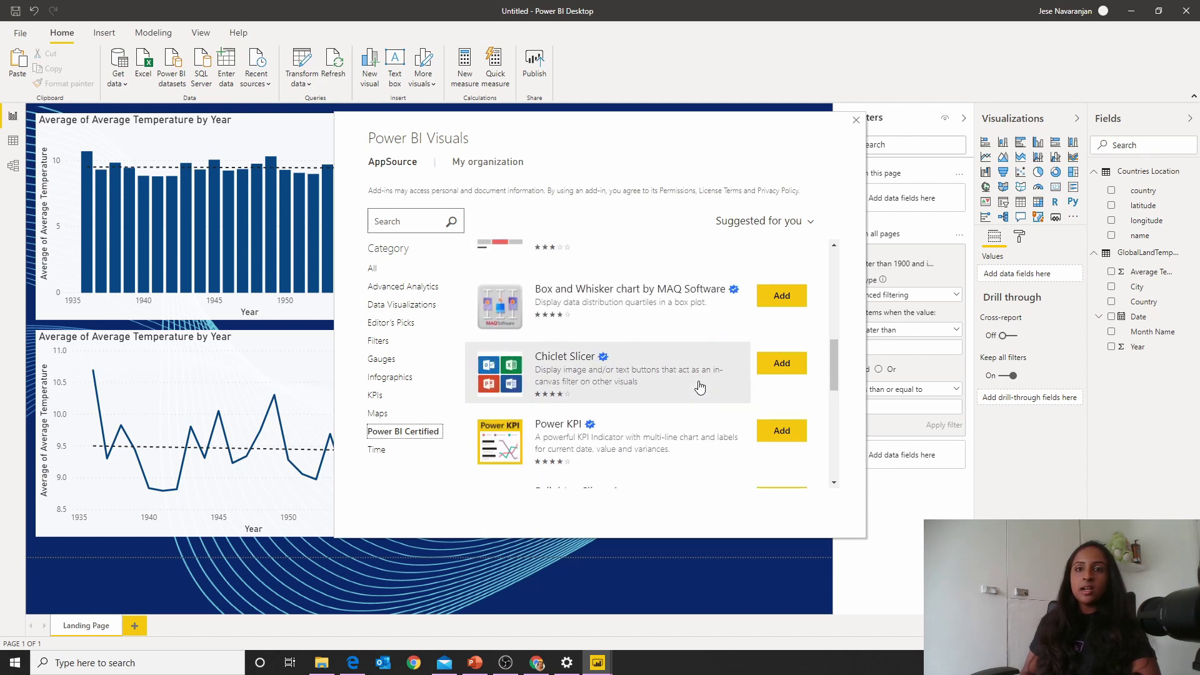
pyautogui.scroll(-3, 698, 386)
pyautogui.scroll(-3, 650, 356)
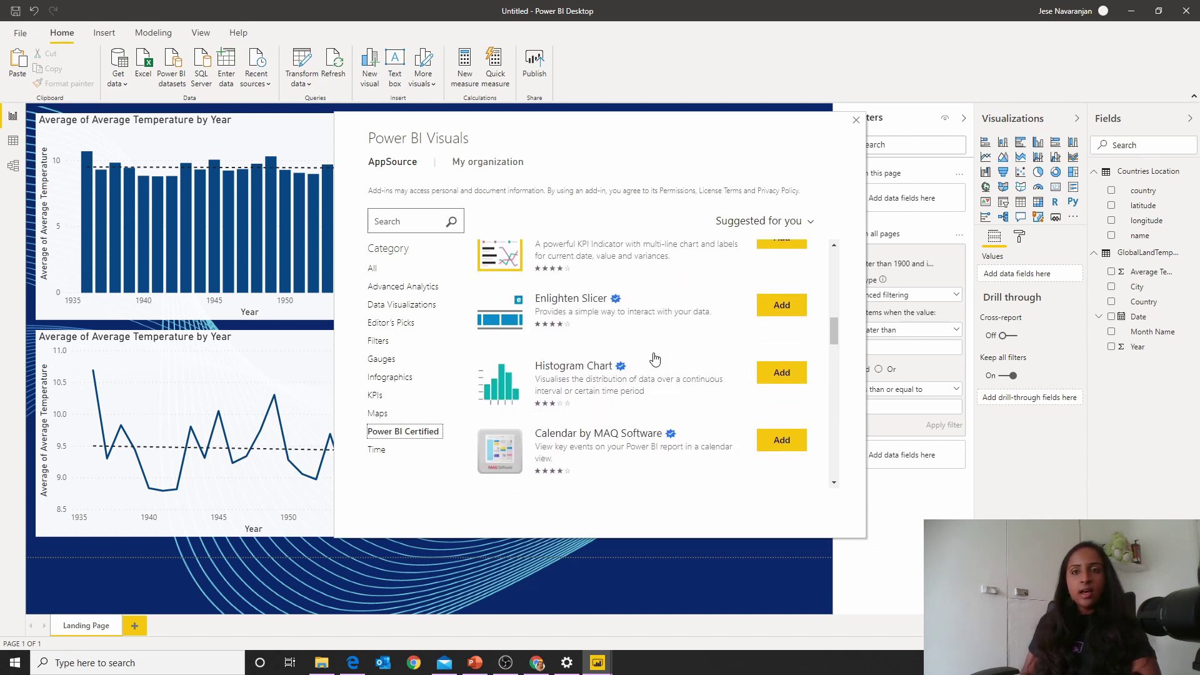
pyautogui.scroll(-3, 645, 401)
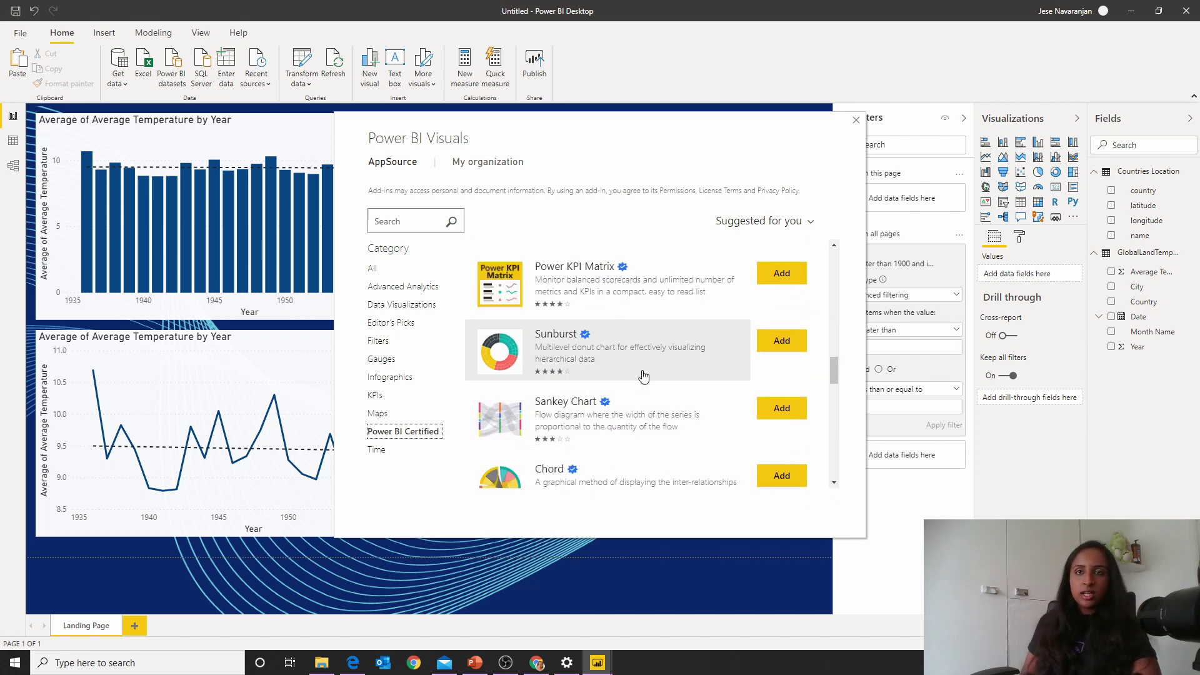
# Import the Infographic Designer custom visual from the Editor's Picks category into the report.
pyautogui.scroll(-2, 644, 375)
pyautogui.click(376, 323)
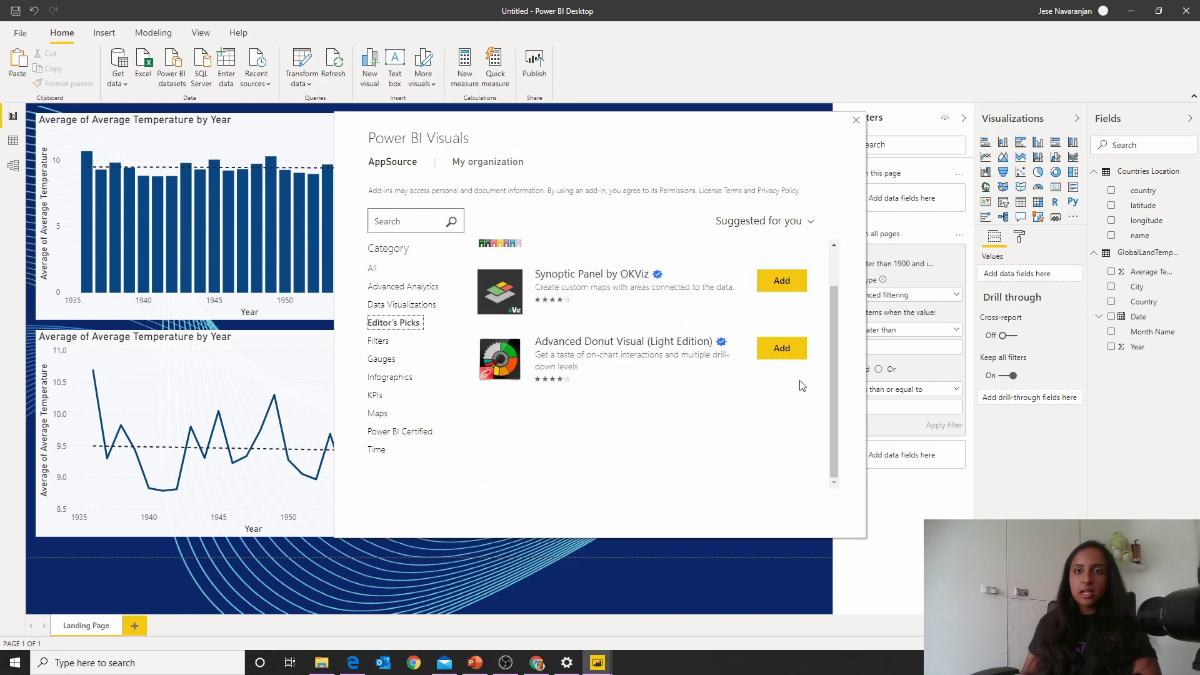
pyautogui.scroll(1, 770, 381)
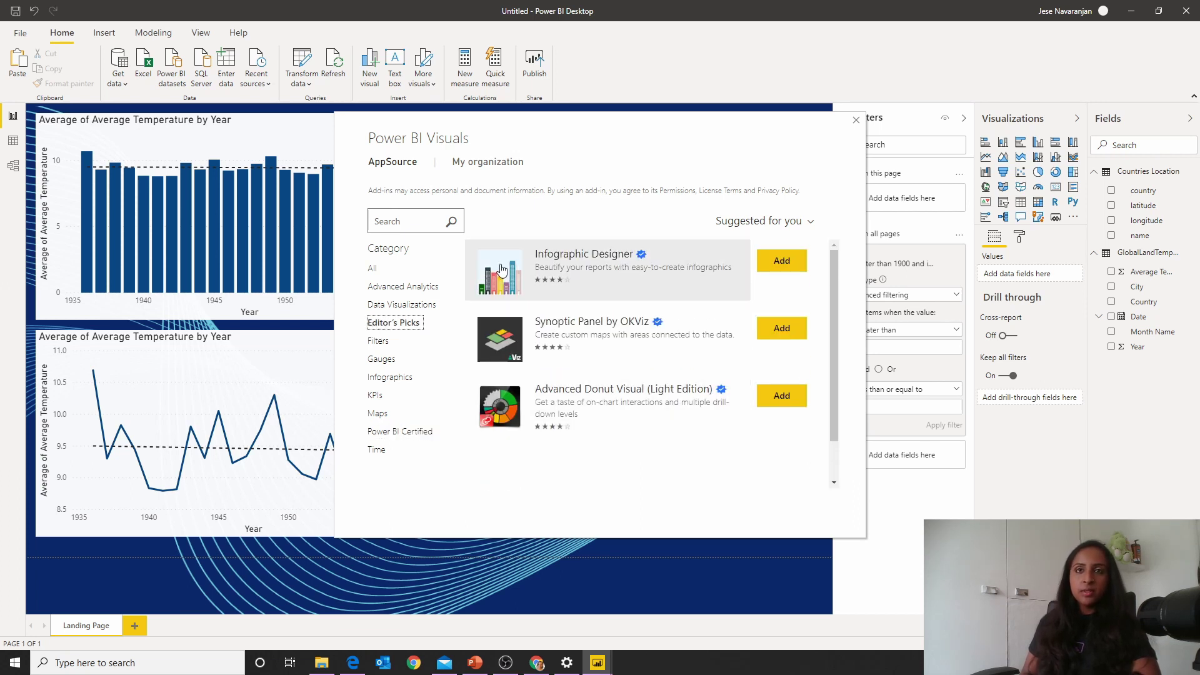
pyautogui.click(770, 263)
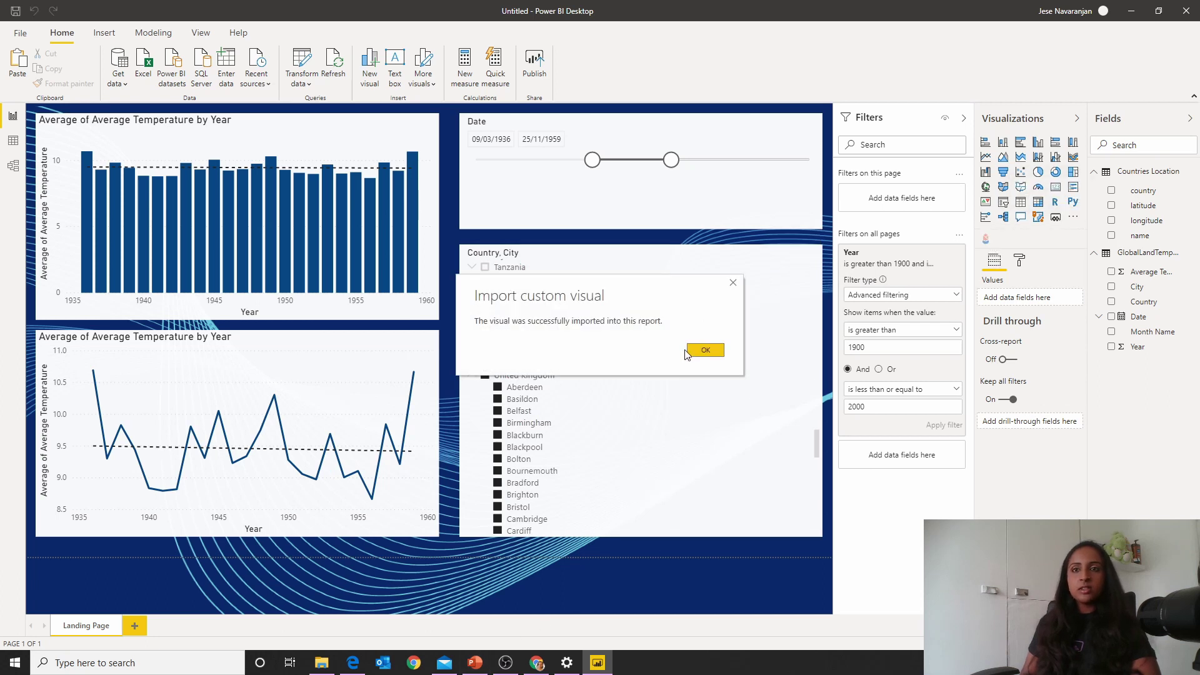
pyautogui.click(699, 351)
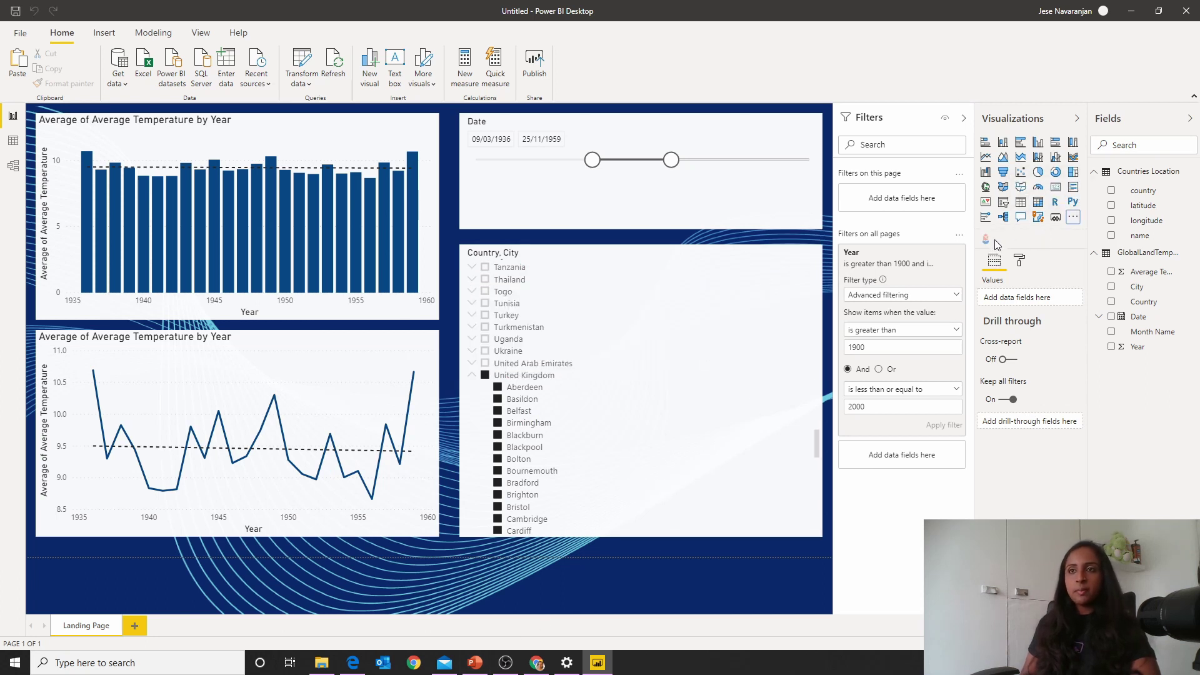
# Add a new report page and insert an Infographic Designer visual, placed in the lower part of the page and enlarged.
pyautogui.click(133, 625)
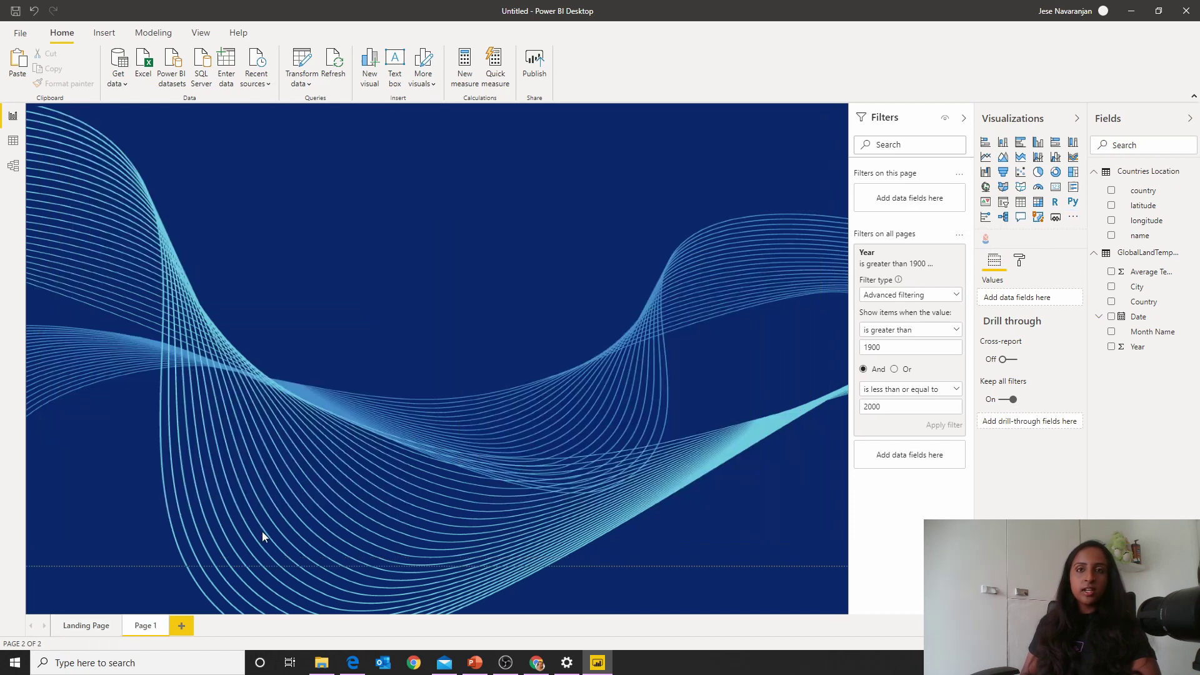
pyautogui.click(987, 240)
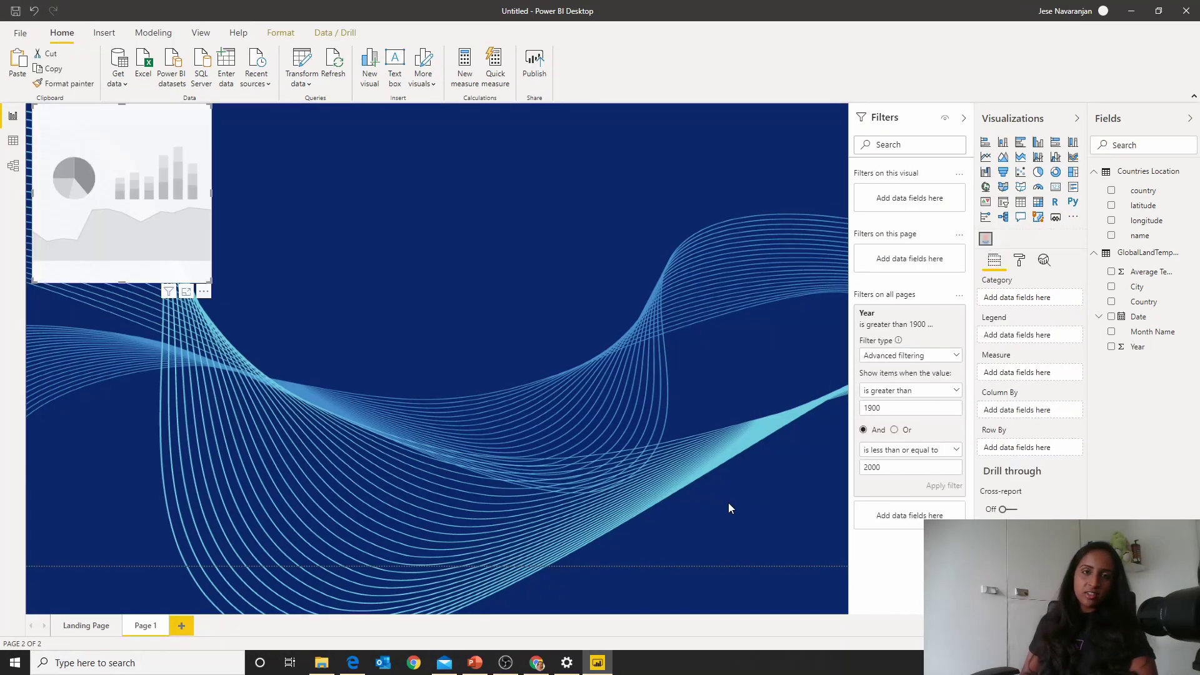
pyautogui.moveTo(69, 281); pyautogui.dragTo(178, 429)
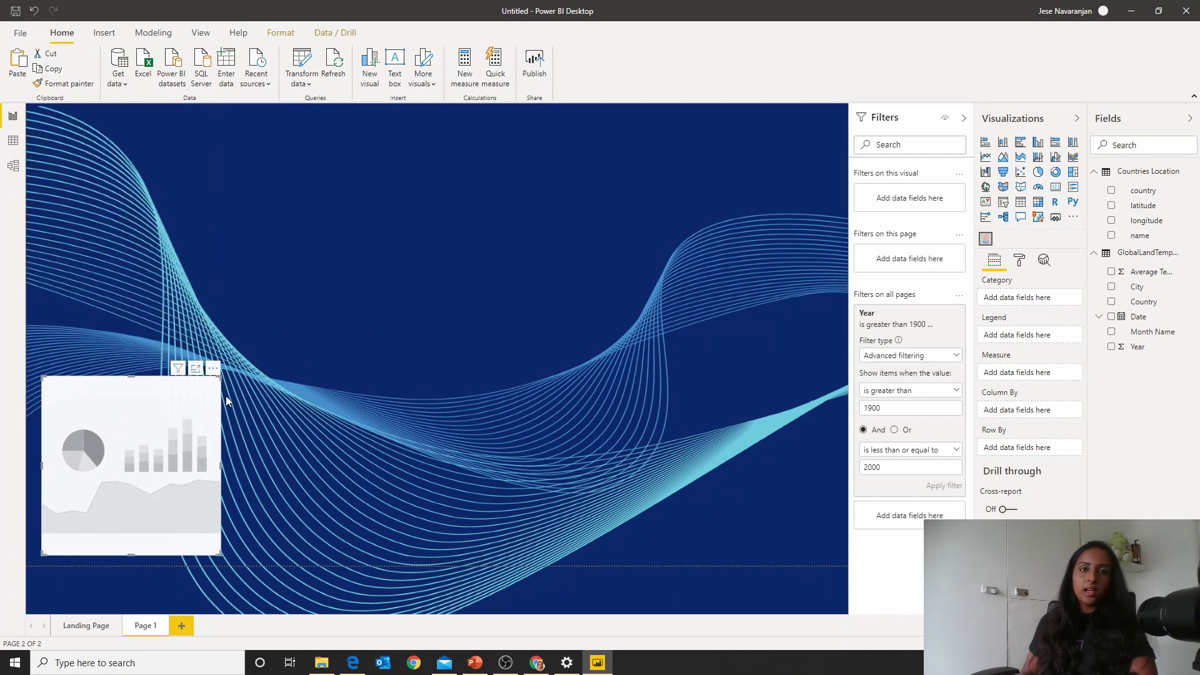
pyautogui.moveTo(221, 376); pyautogui.dragTo(452, 340)
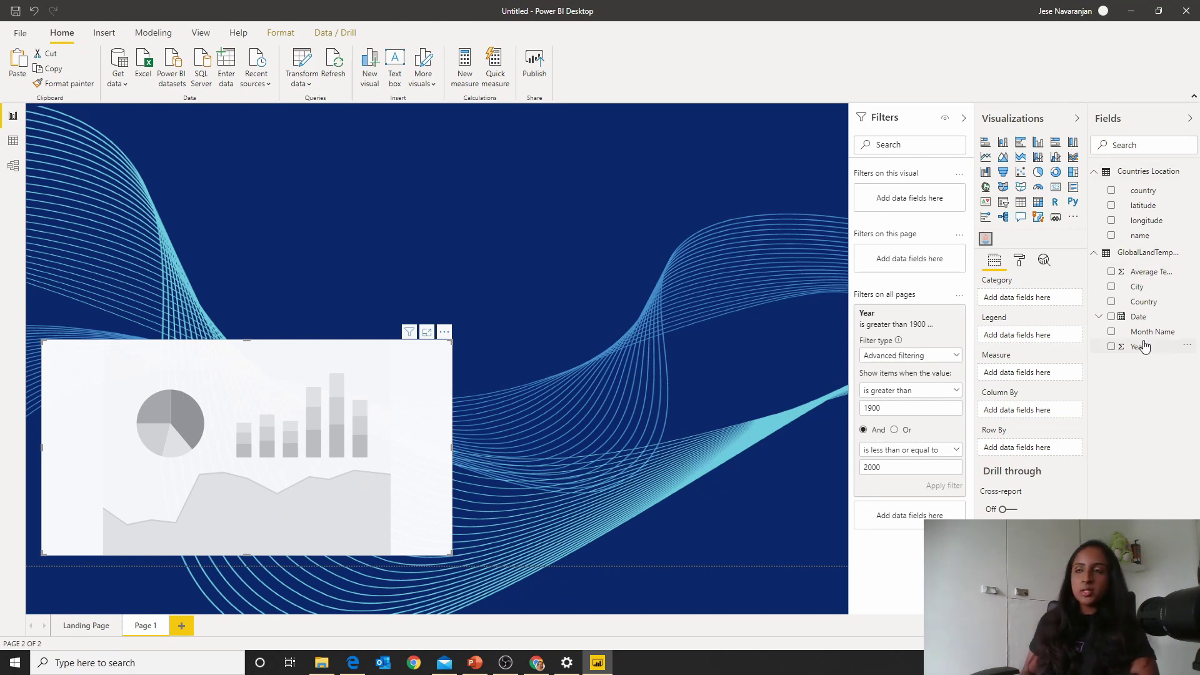
# Set the visual's category to Year and its measure to Average Temperature, aggregated as Average.
pyautogui.moveTo(1137, 348); pyautogui.dragTo(1031, 298)
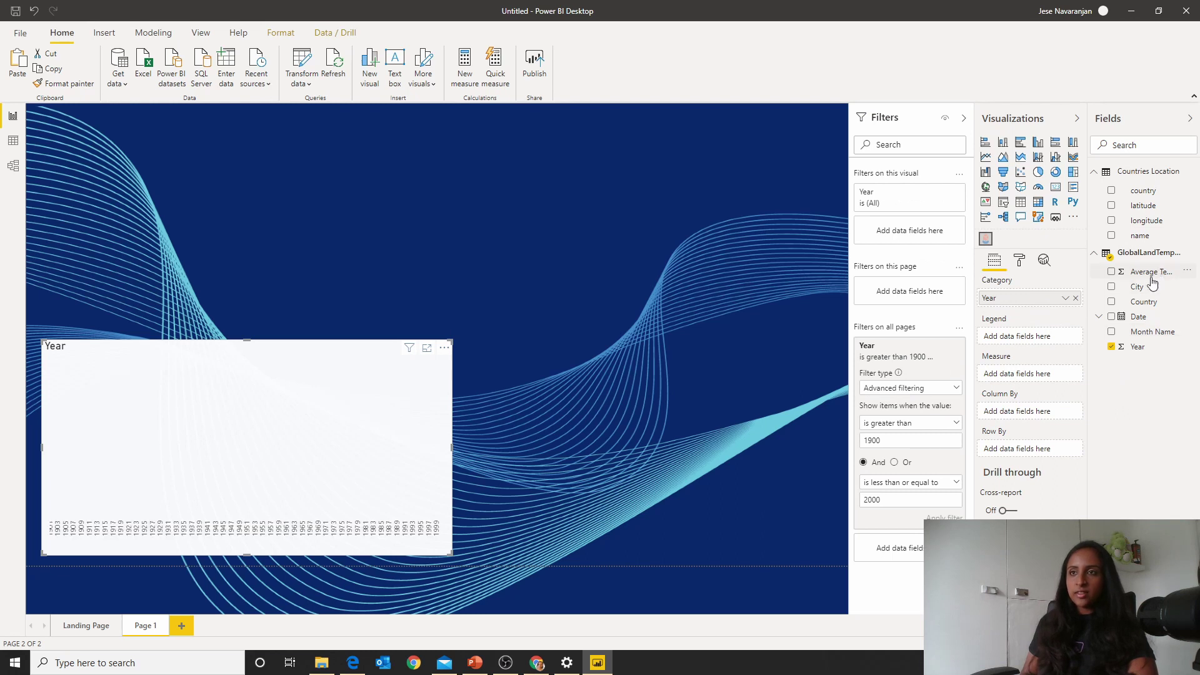
pyautogui.moveTo(1152, 281); pyautogui.dragTo(1048, 375)
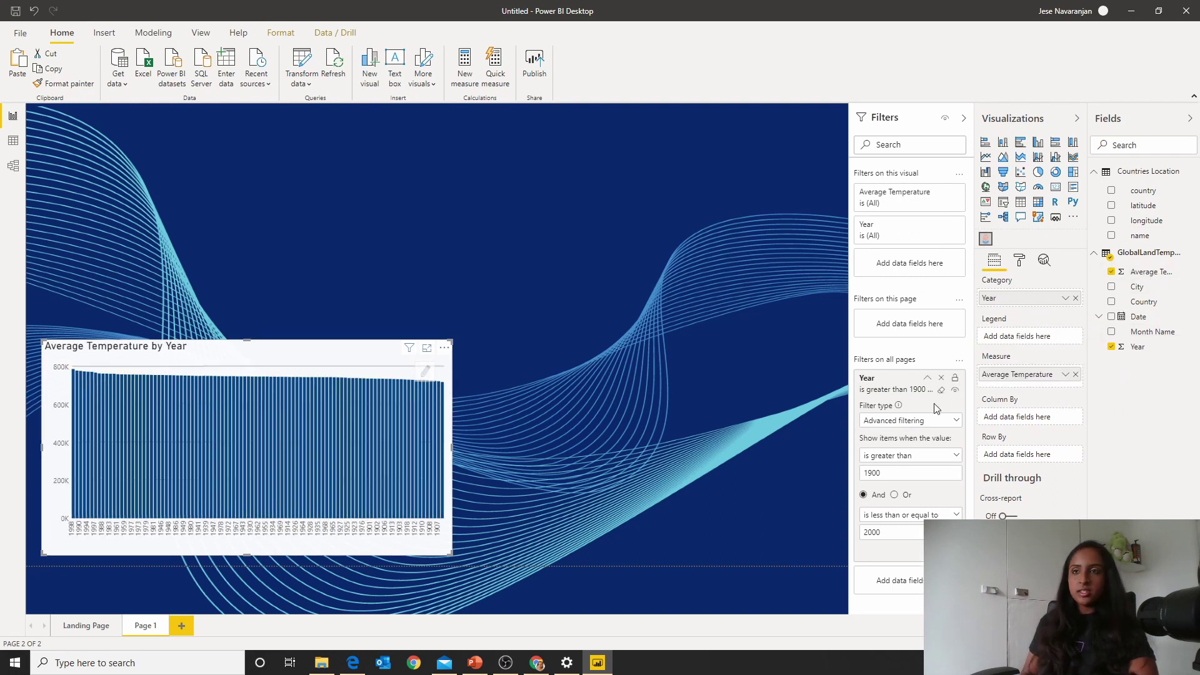
pyautogui.click(1064, 374)
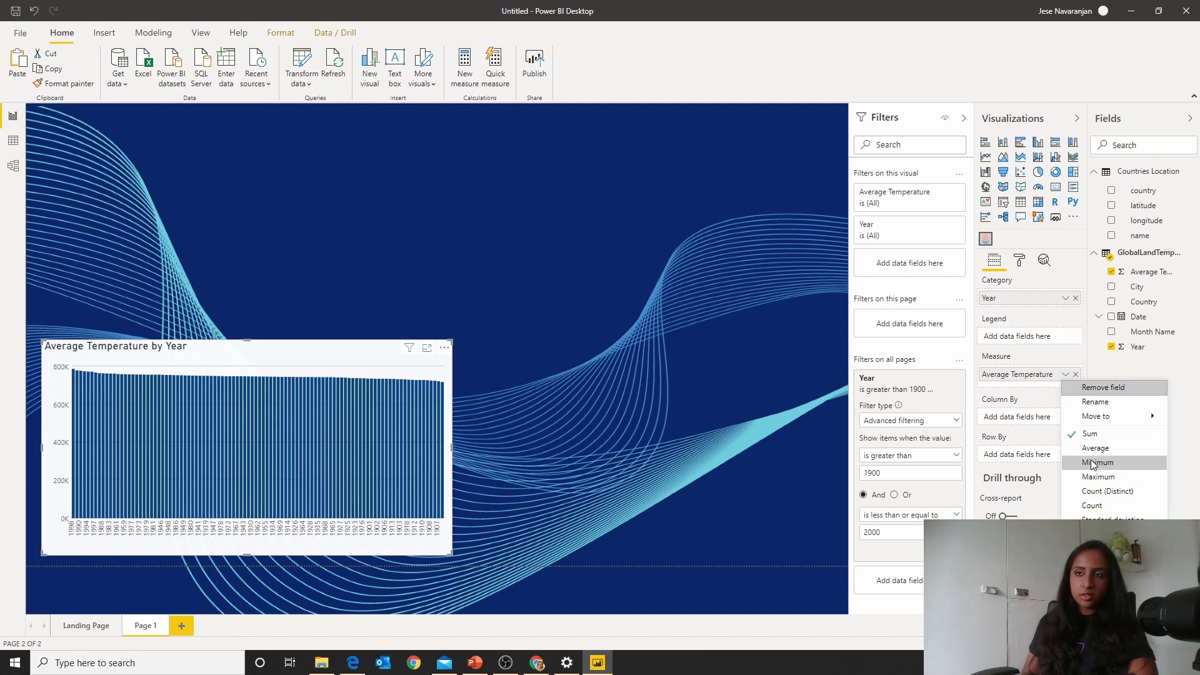
pyautogui.click(1095, 450)
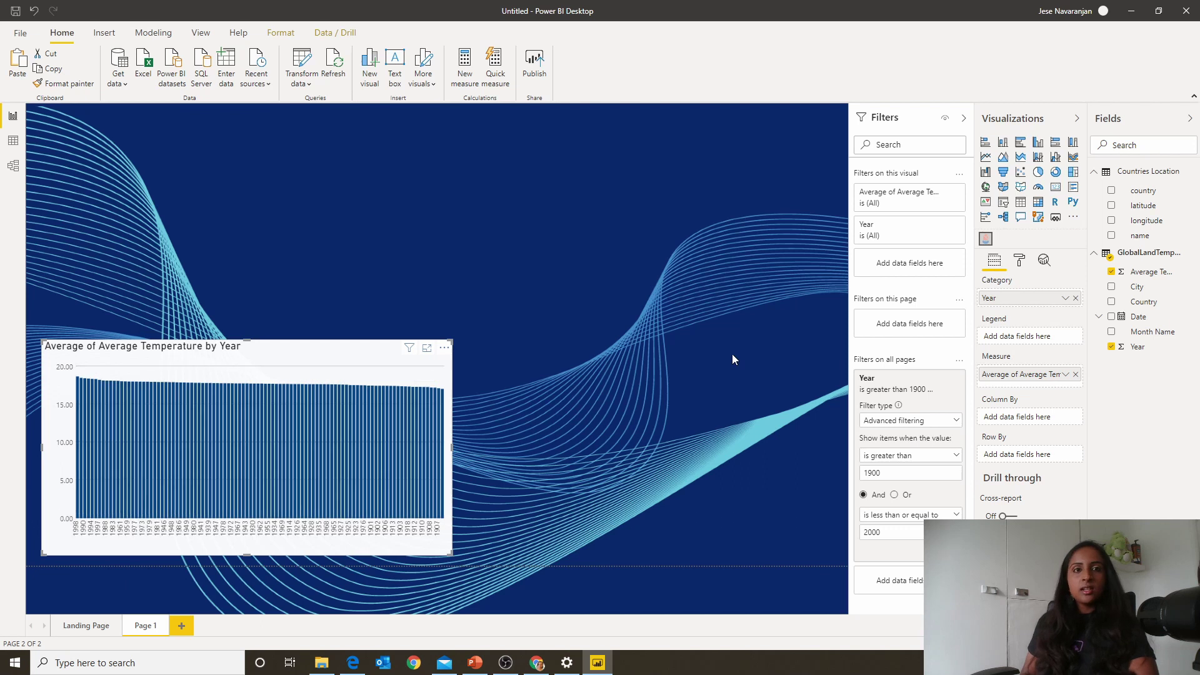
pyautogui.click(668, 471)
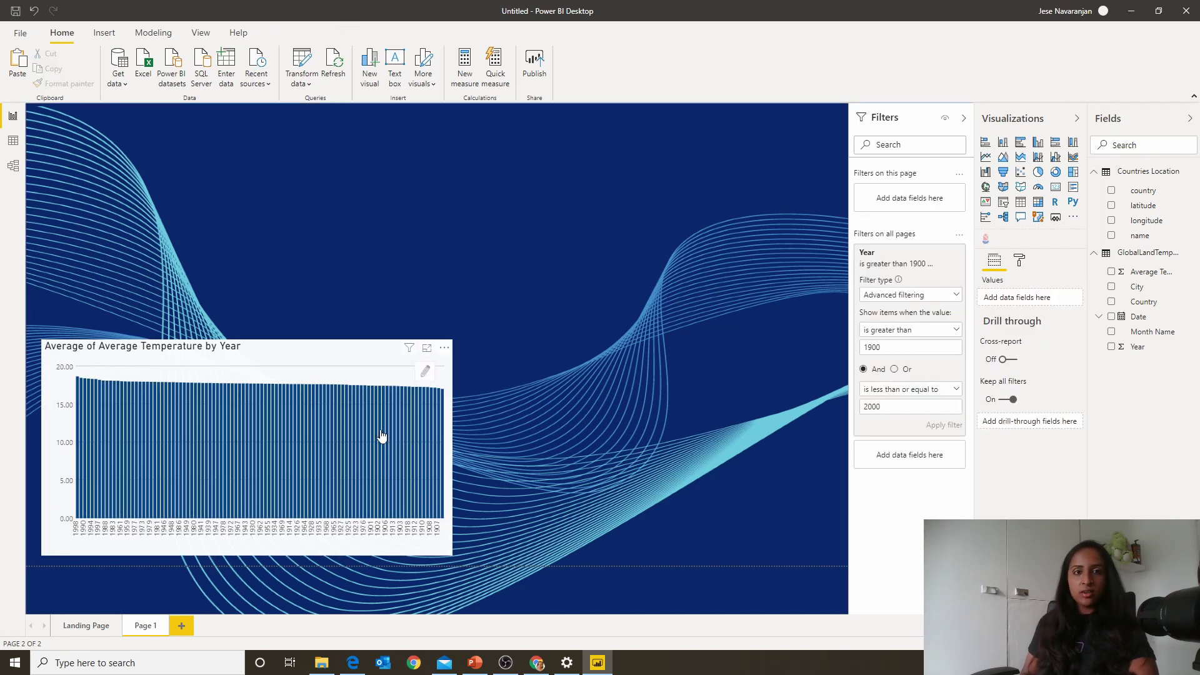
# Add Year as a page-level filter and switch its filter type to Basic filtering.
pyautogui.moveTo(381, 434)
pyautogui.click(369, 381)
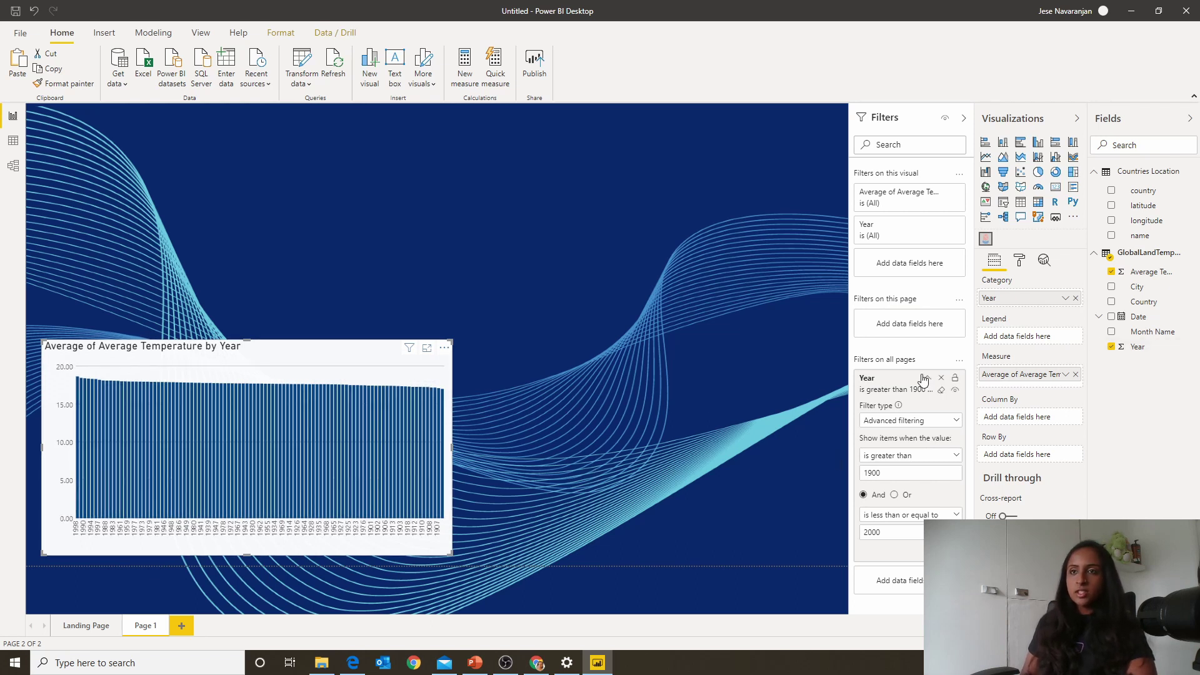
pyautogui.click(927, 378)
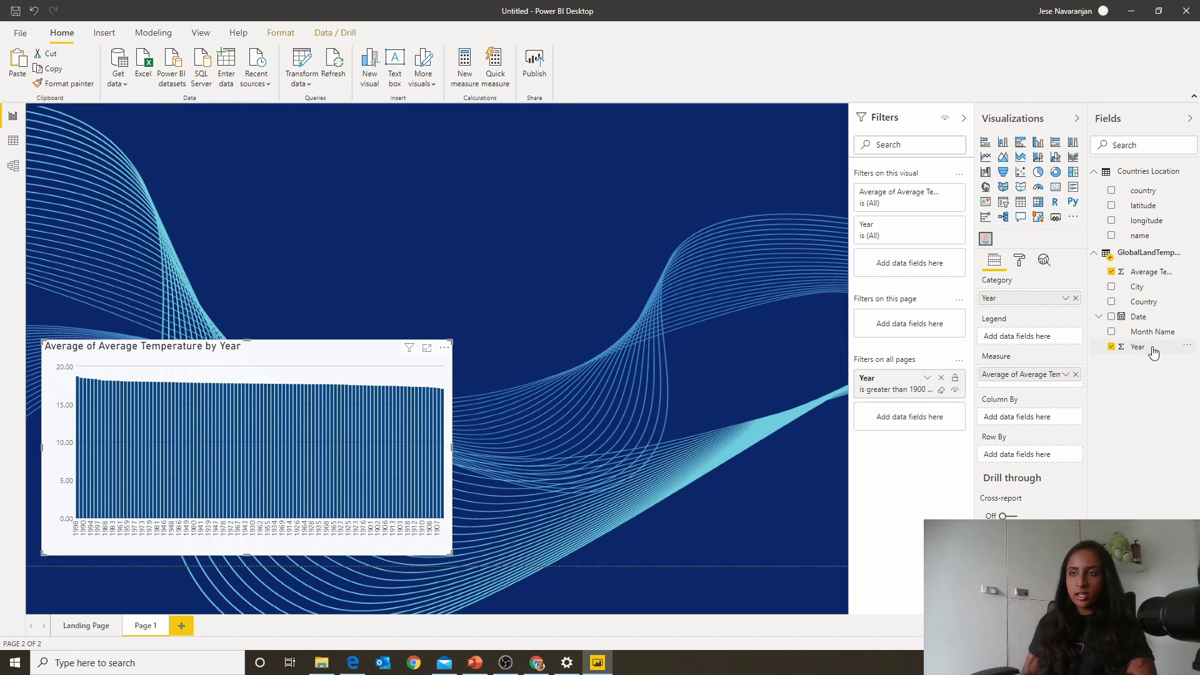
pyautogui.moveTo(1106, 379); pyautogui.dragTo(917, 329)
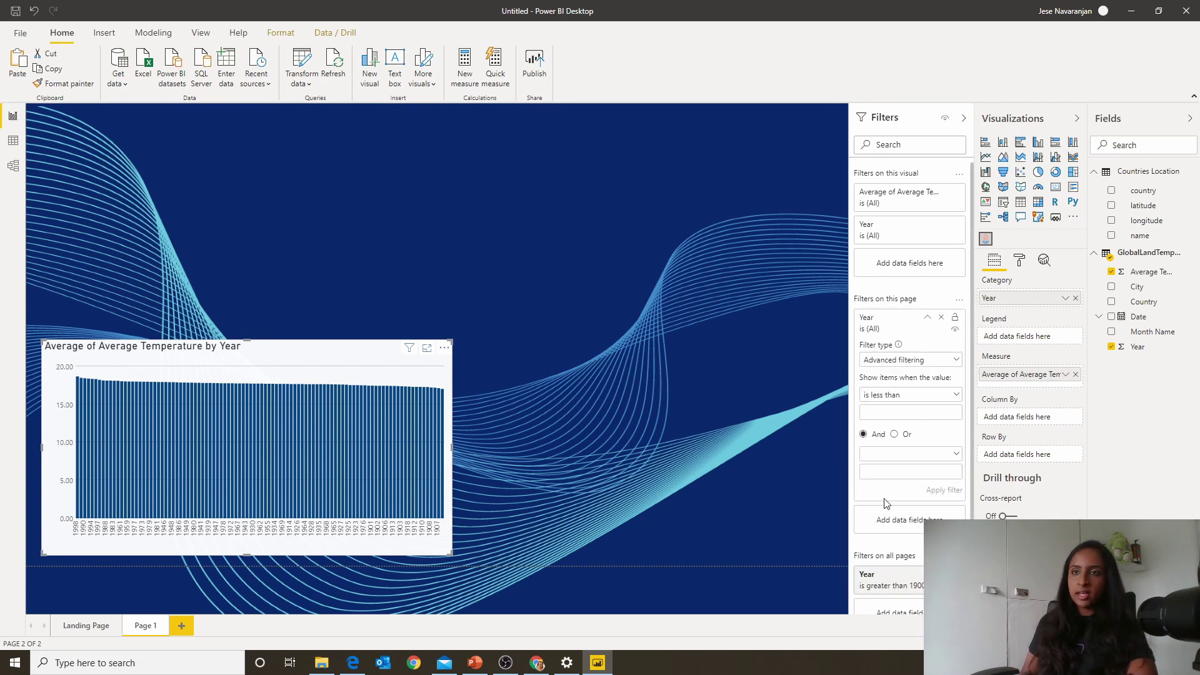
pyautogui.click(911, 362)
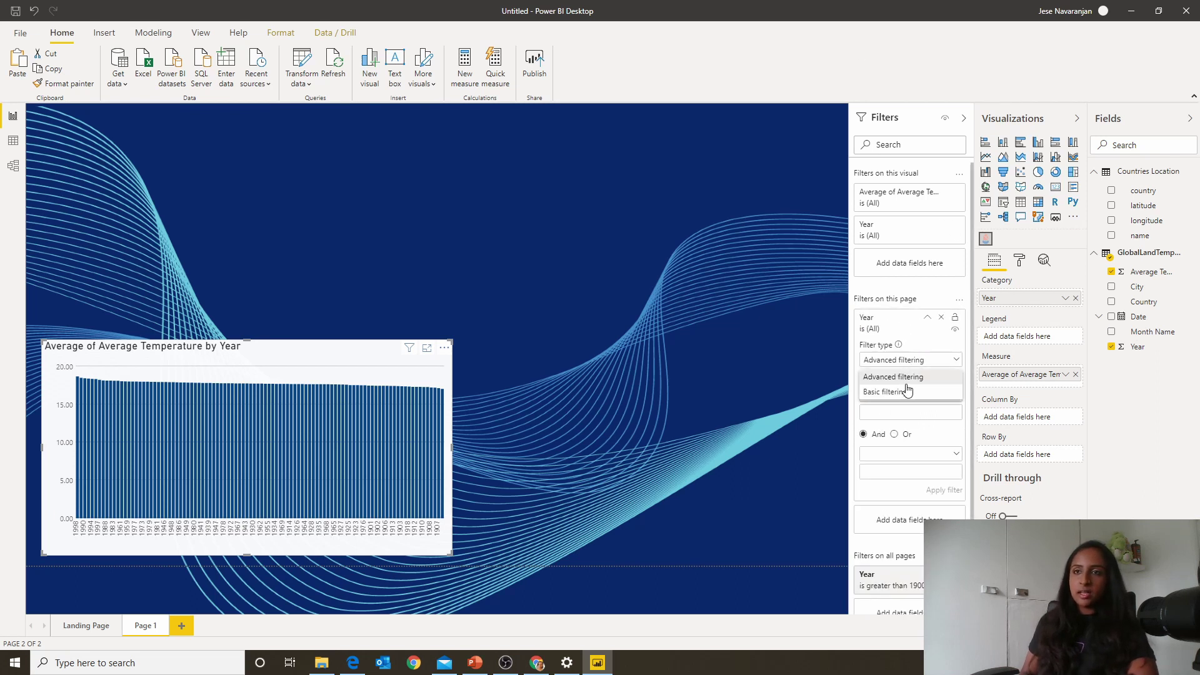
pyautogui.click(911, 390)
# Limit the page's Year filter to 1996, 1997, 1998, 1999 and 2000.
pyautogui.scroll(-15, 911, 432)
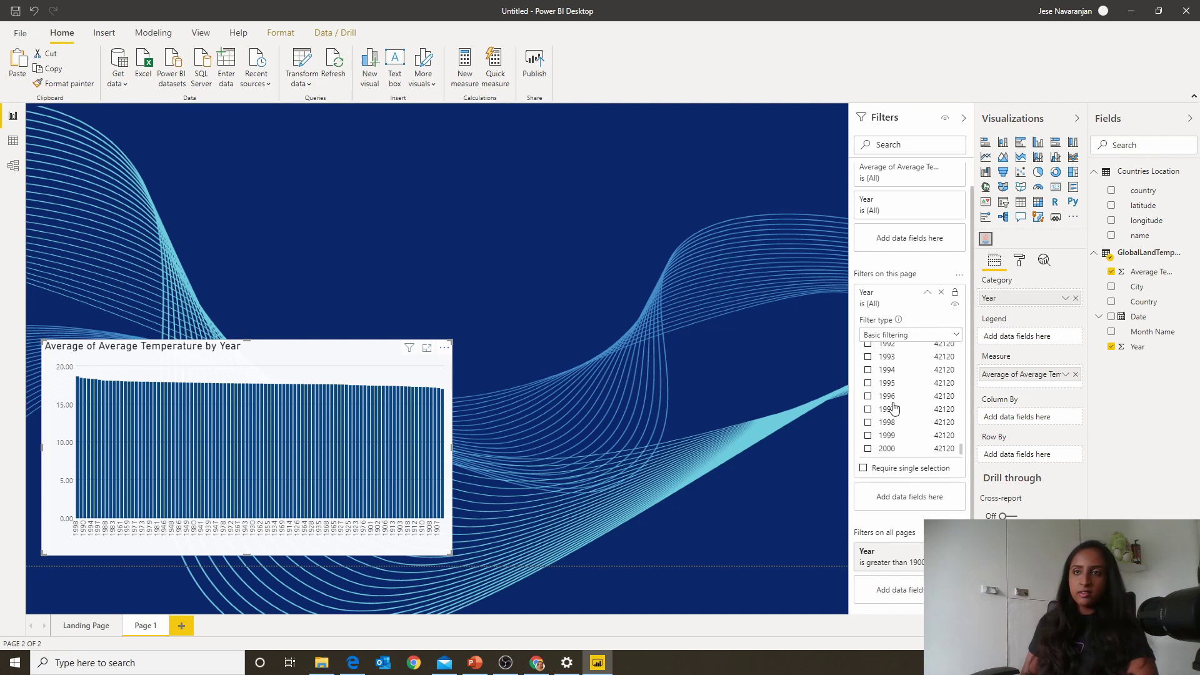
pyautogui.click(892, 403)
pyautogui.click(887, 409)
pyautogui.click(888, 422)
pyautogui.click(887, 436)
pyautogui.click(888, 448)
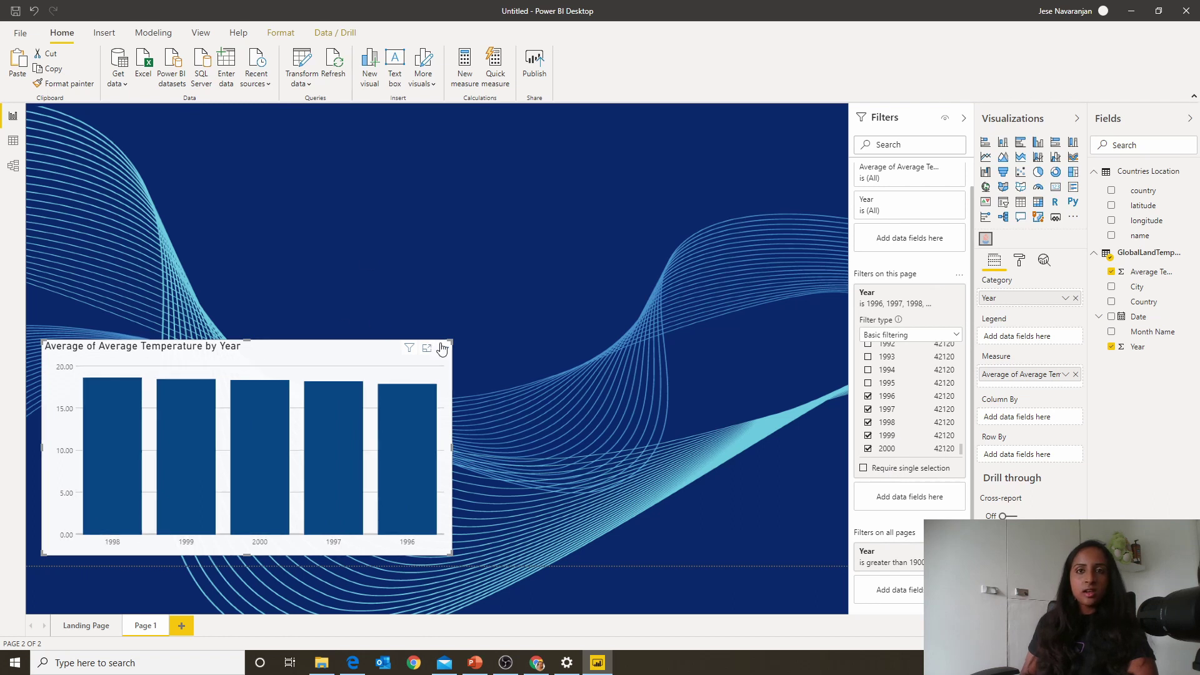
# Enlarge the infographic chart, move it nearer the page's centre, and change its mark shape to the solid narrow diamond.
pyautogui.moveTo(452, 342); pyautogui.dragTo(683, 244)
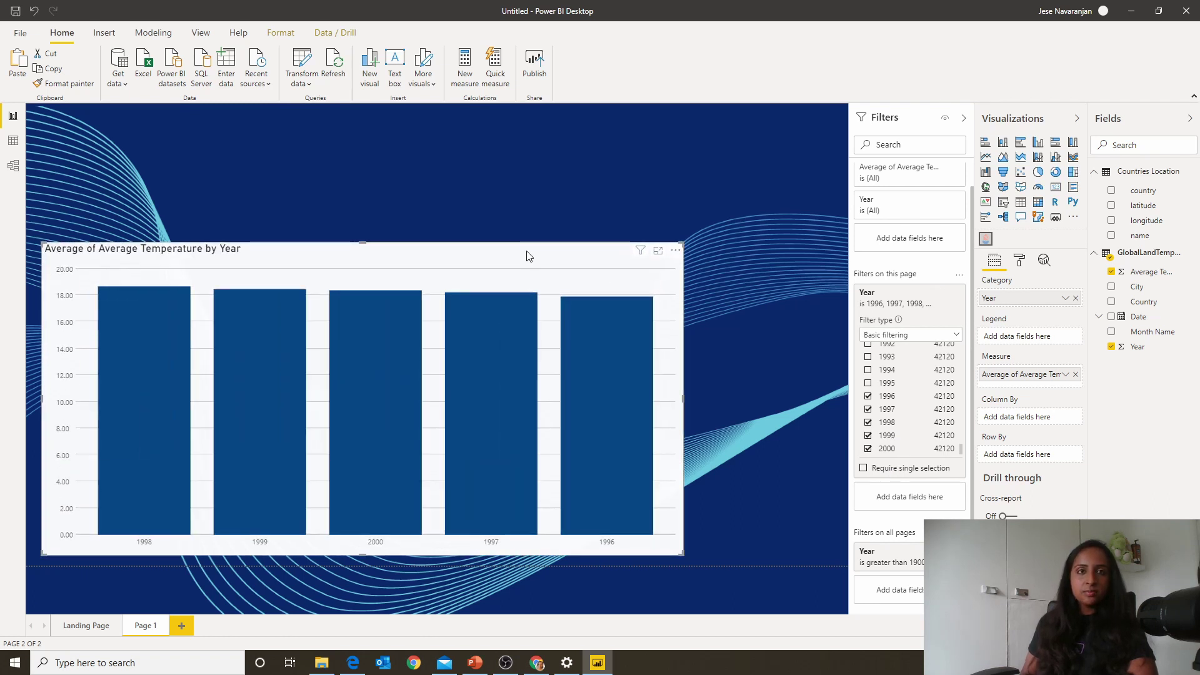
pyautogui.moveTo(527, 256); pyautogui.dragTo(599, 201)
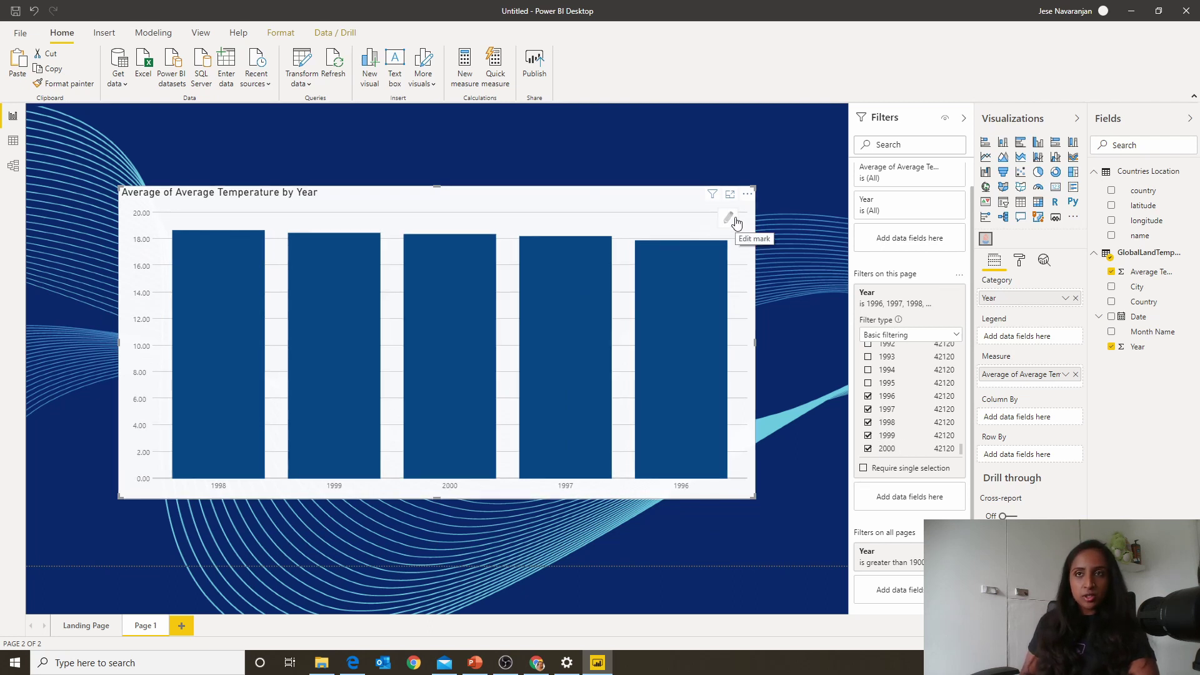
pyautogui.click(729, 218)
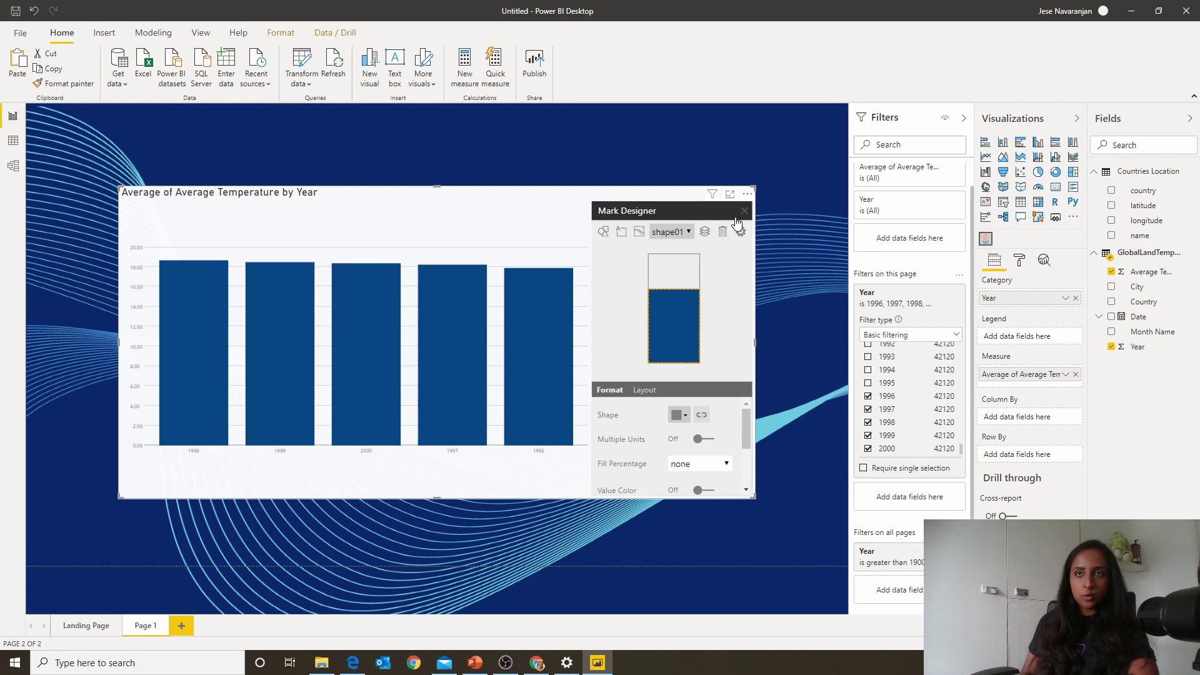
pyautogui.scroll(-3, 695, 431)
pyautogui.scroll(3, 695, 432)
pyautogui.click(686, 416)
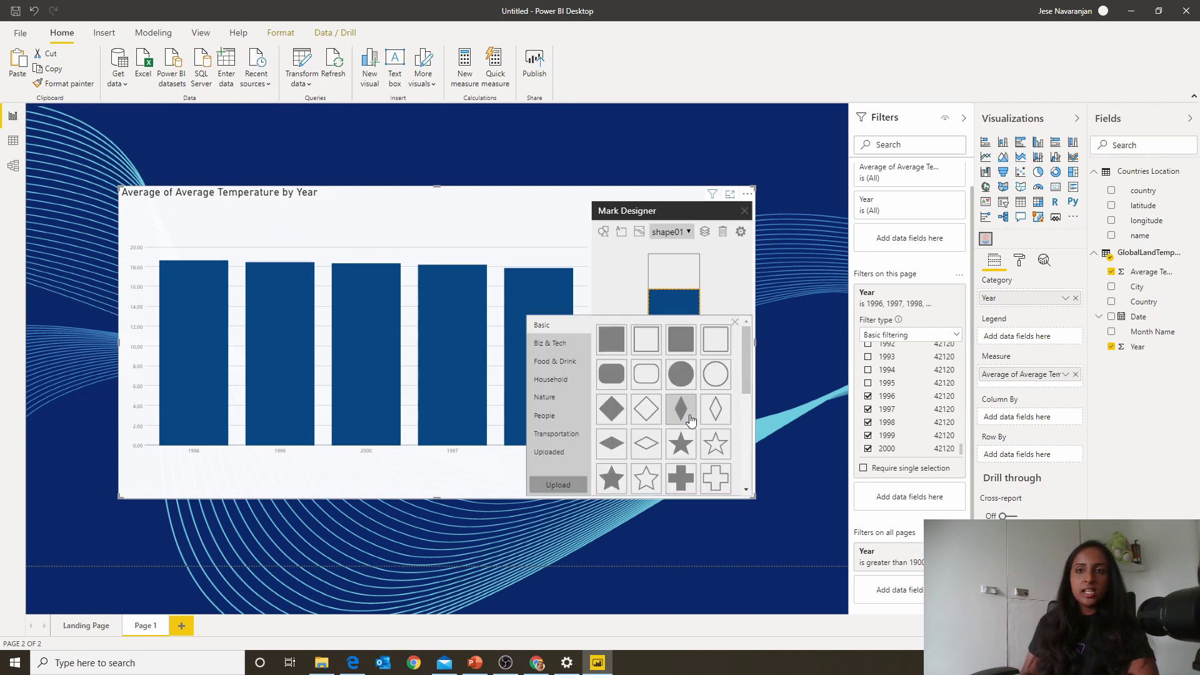
pyautogui.click(682, 415)
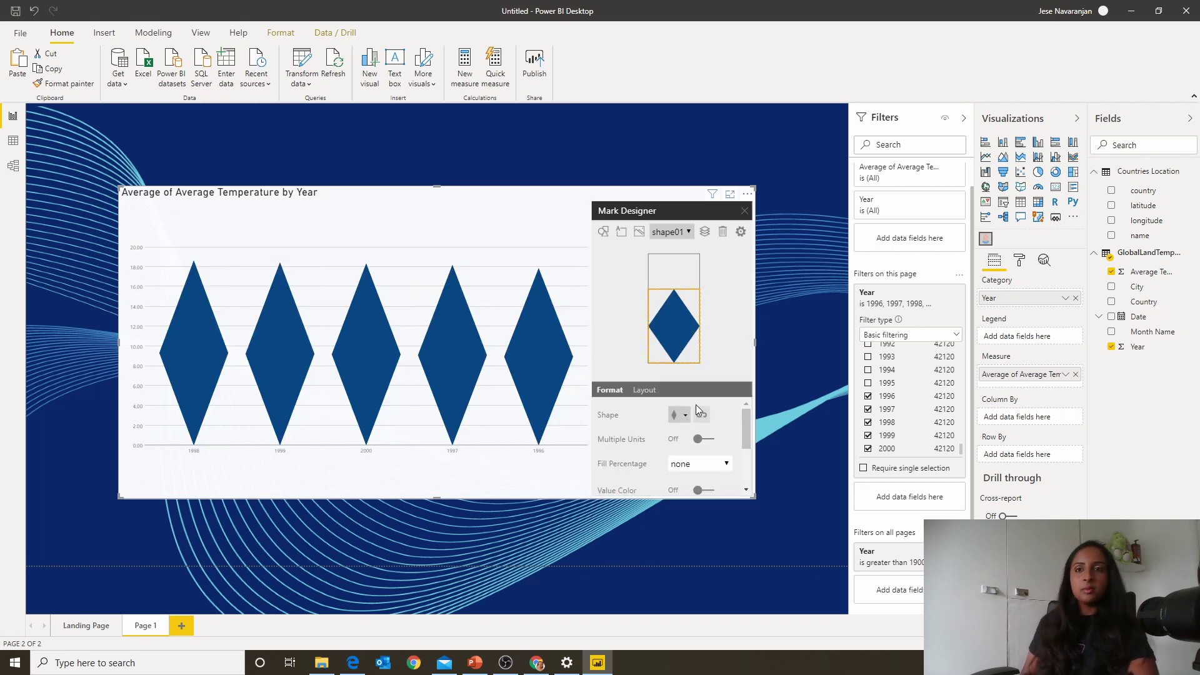
pyautogui.scroll(-3, 700, 467)
pyautogui.scroll(3, 701, 475)
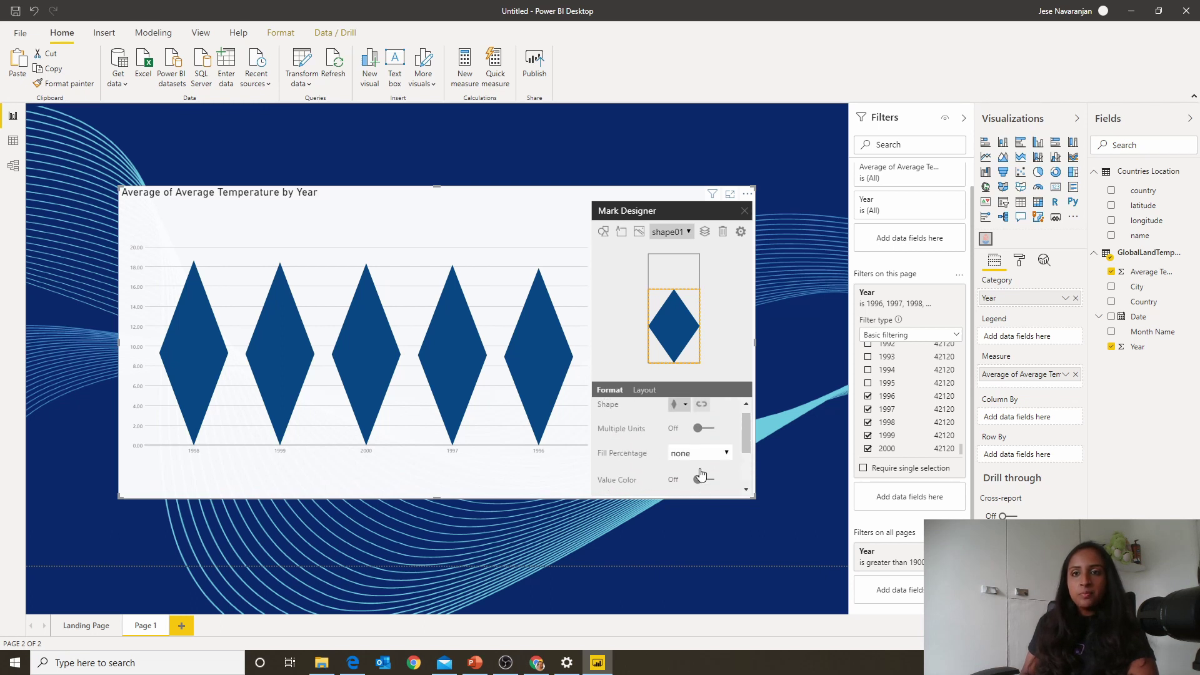
# Browse the mark shape library's categories, including Biz & Tech, Household, People and Transportation, for a suitable shape.
pyautogui.click(693, 417)
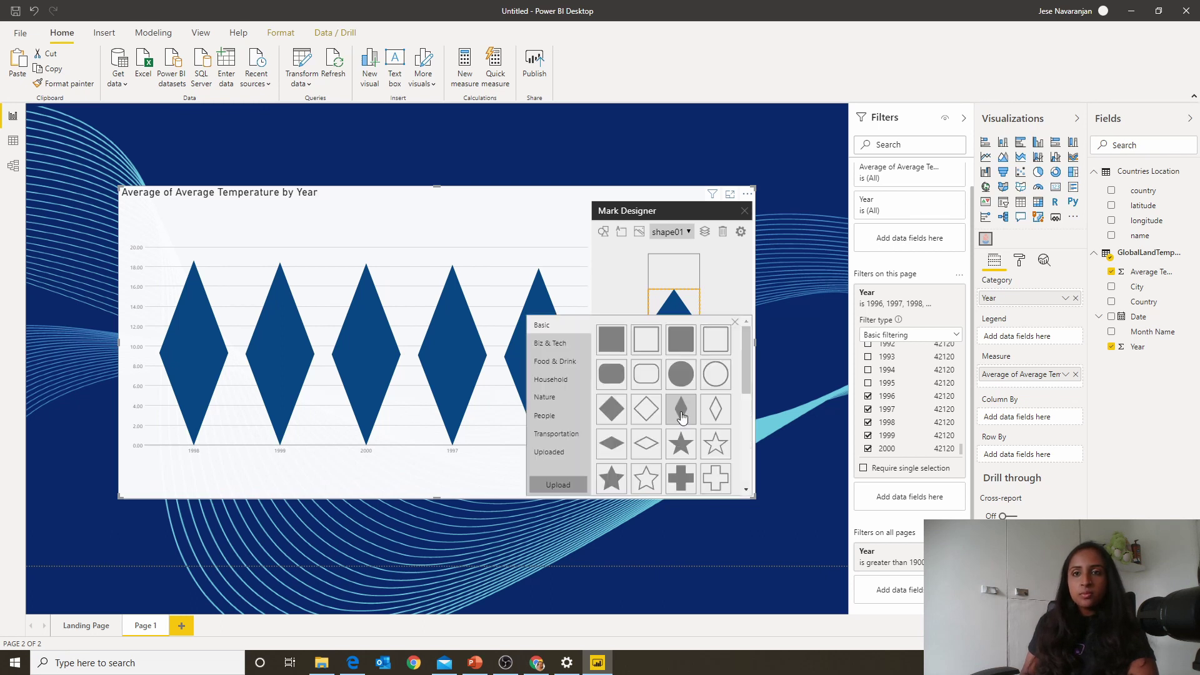
pyautogui.click(553, 343)
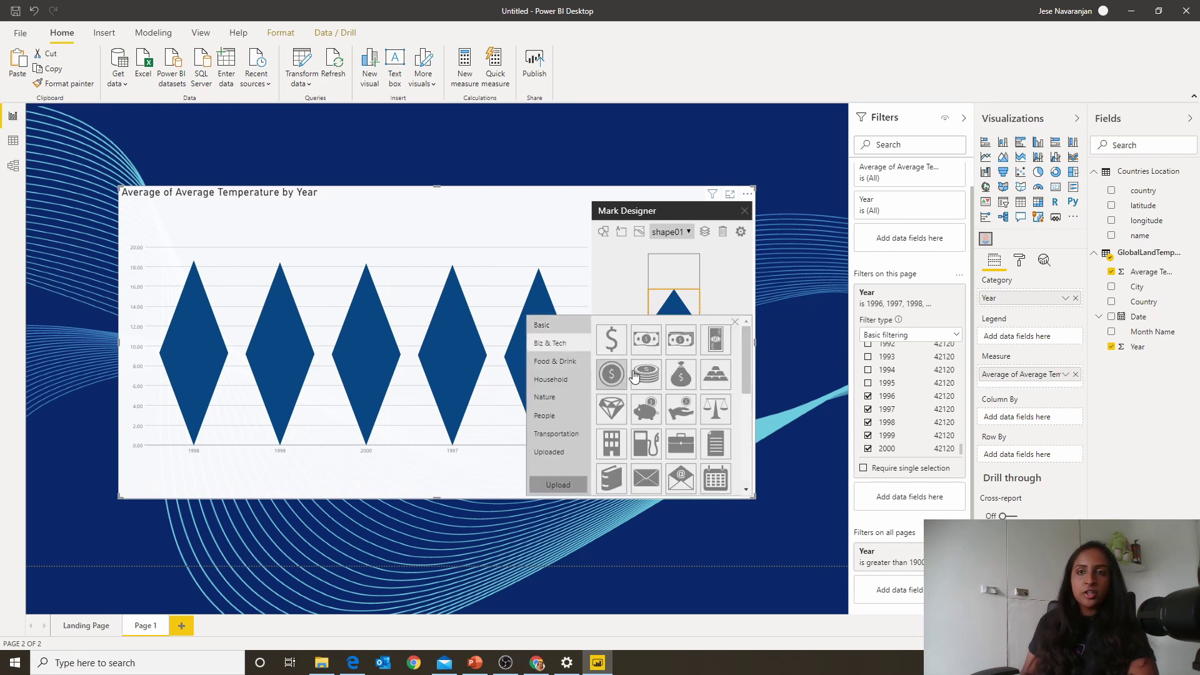
pyautogui.click(552, 380)
pyautogui.click(556, 416)
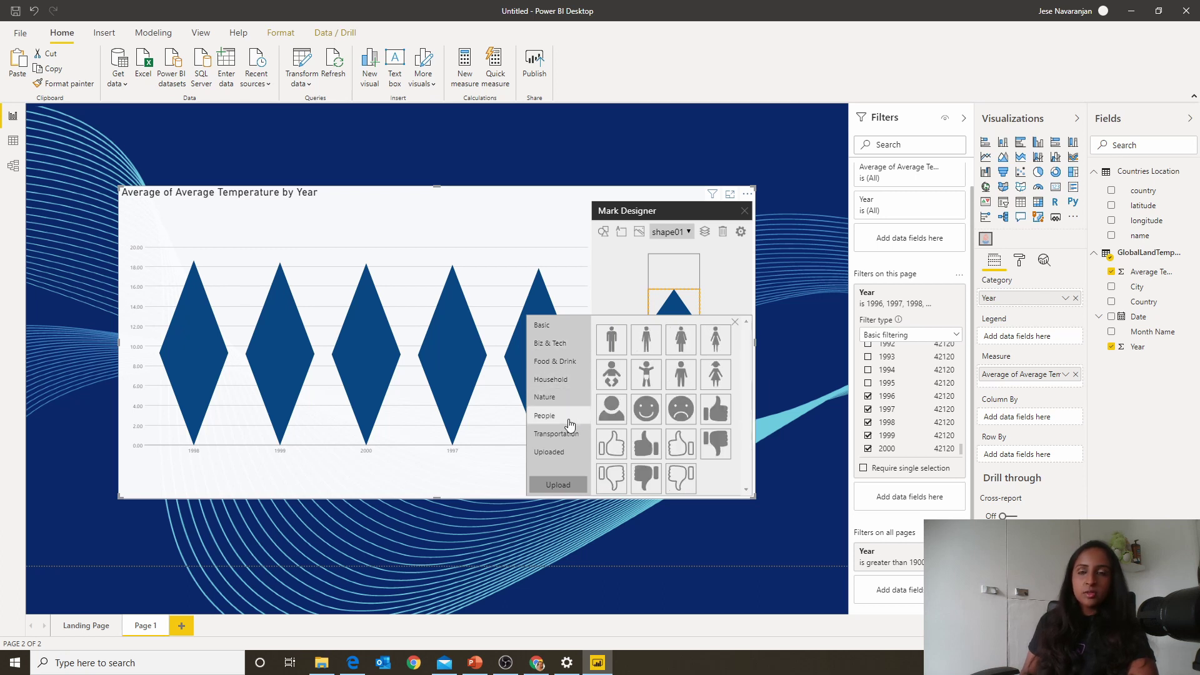
pyautogui.click(556, 433)
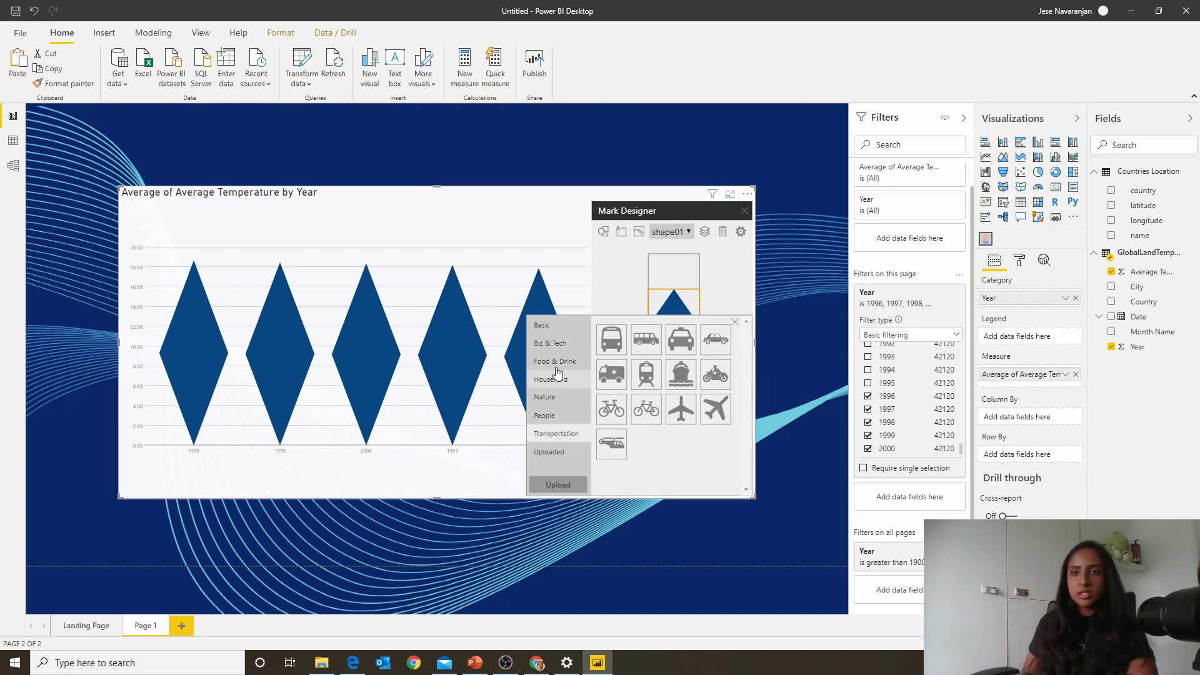
pyautogui.click(558, 326)
pyautogui.click(558, 343)
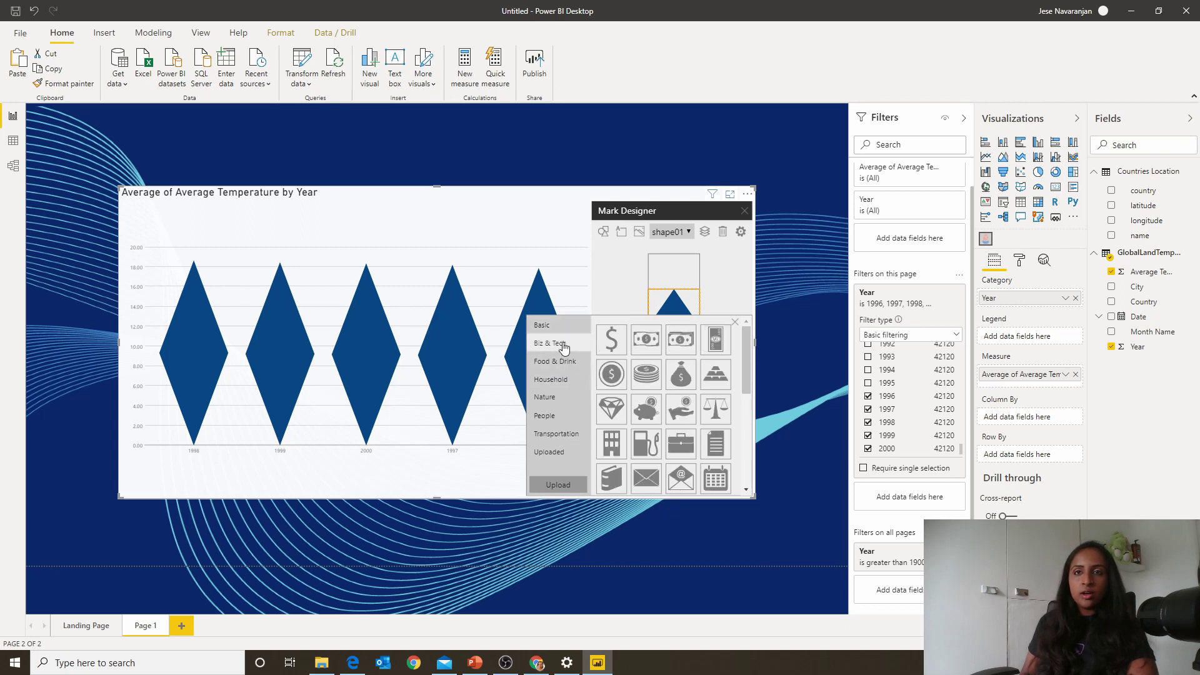
pyautogui.scroll(-2, 681, 450)
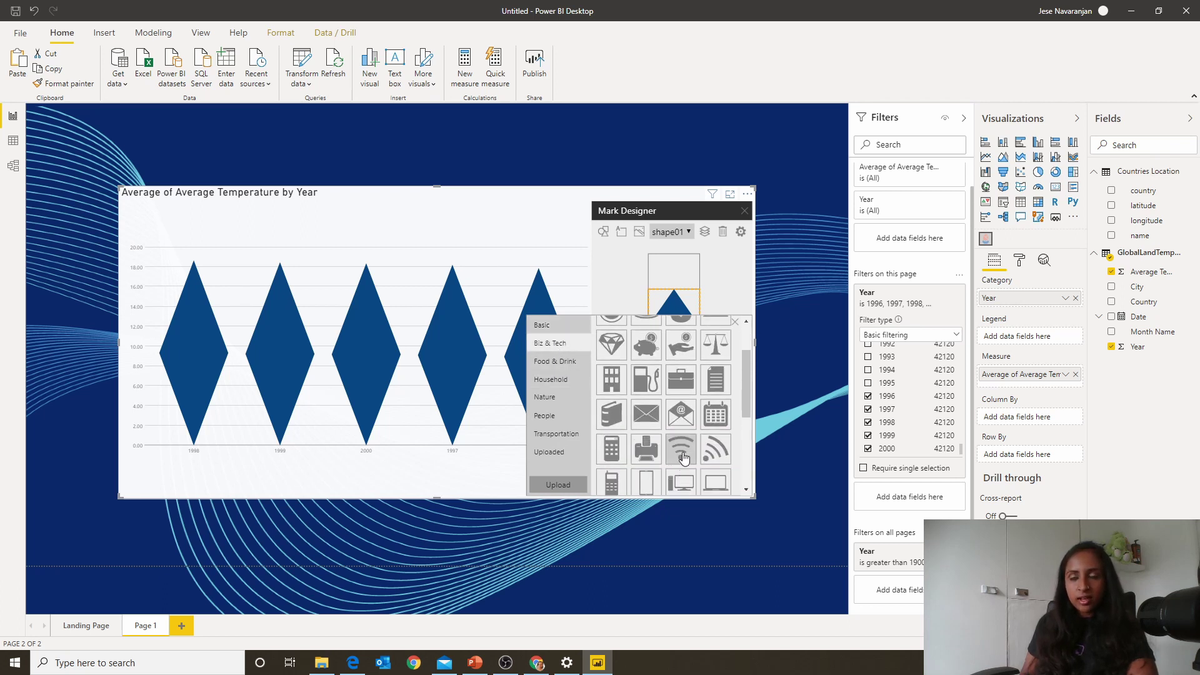
pyautogui.scroll(-2, 682, 468)
pyautogui.scroll(-3, 681, 469)
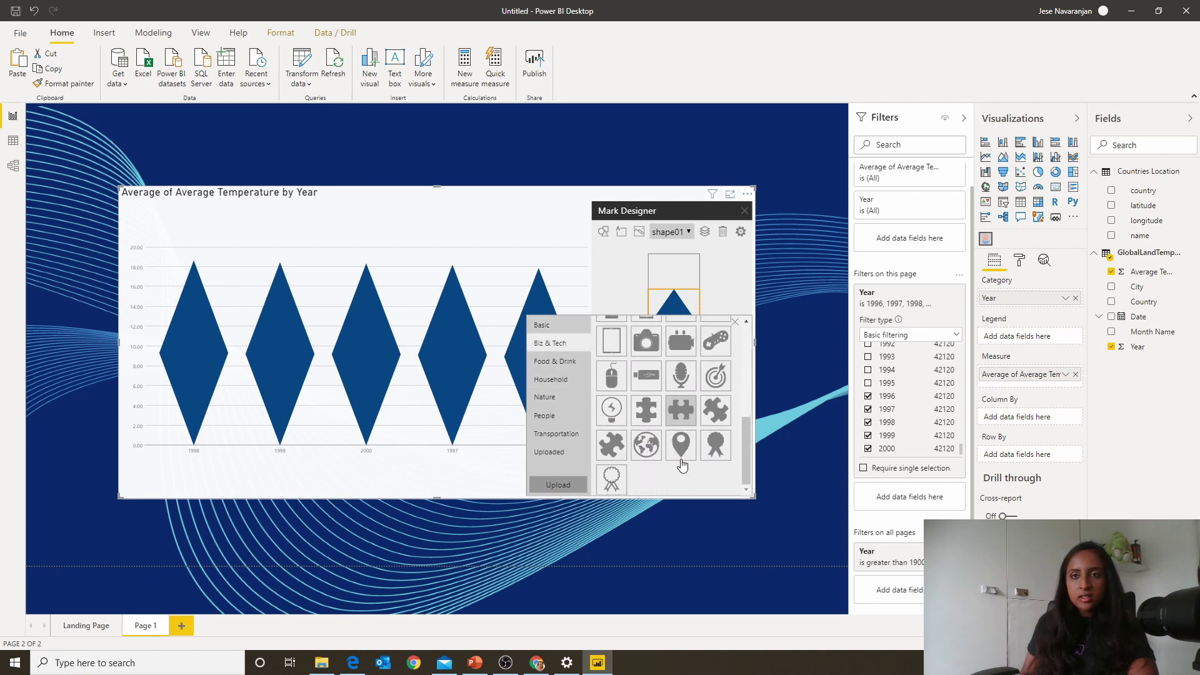
pyautogui.scroll(3, 687, 456)
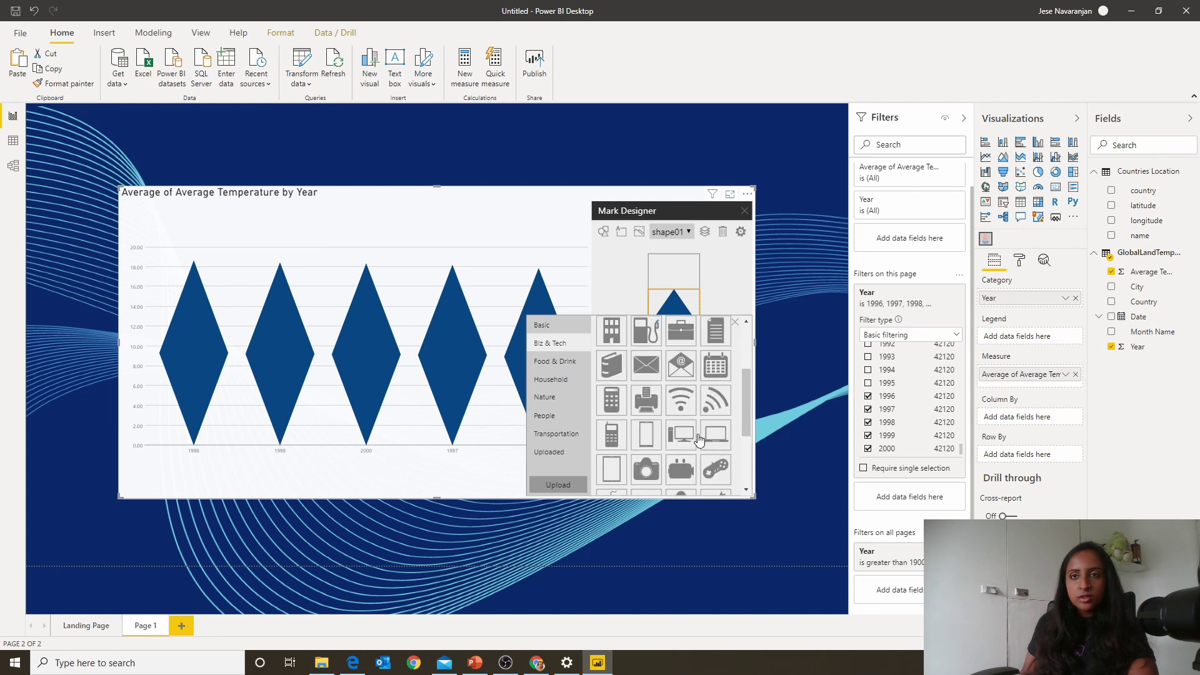
# Change the infographic chart's mark shape to the sun from the Nature category.
pyautogui.click(555, 361)
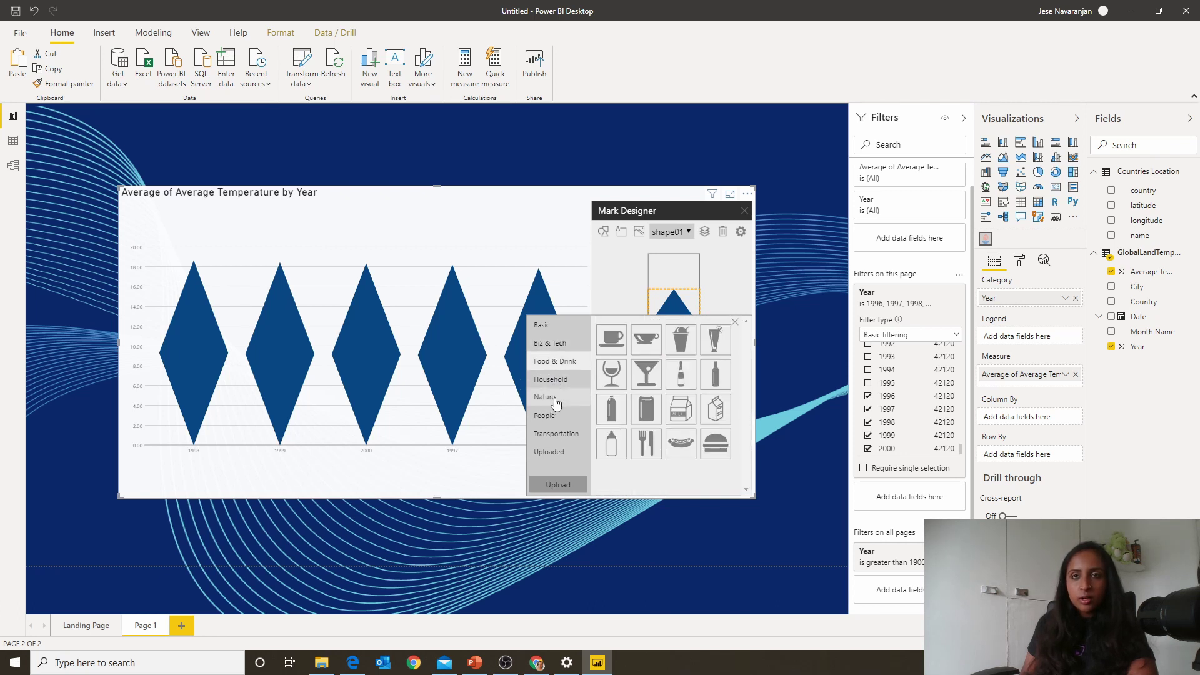
pyautogui.click(554, 400)
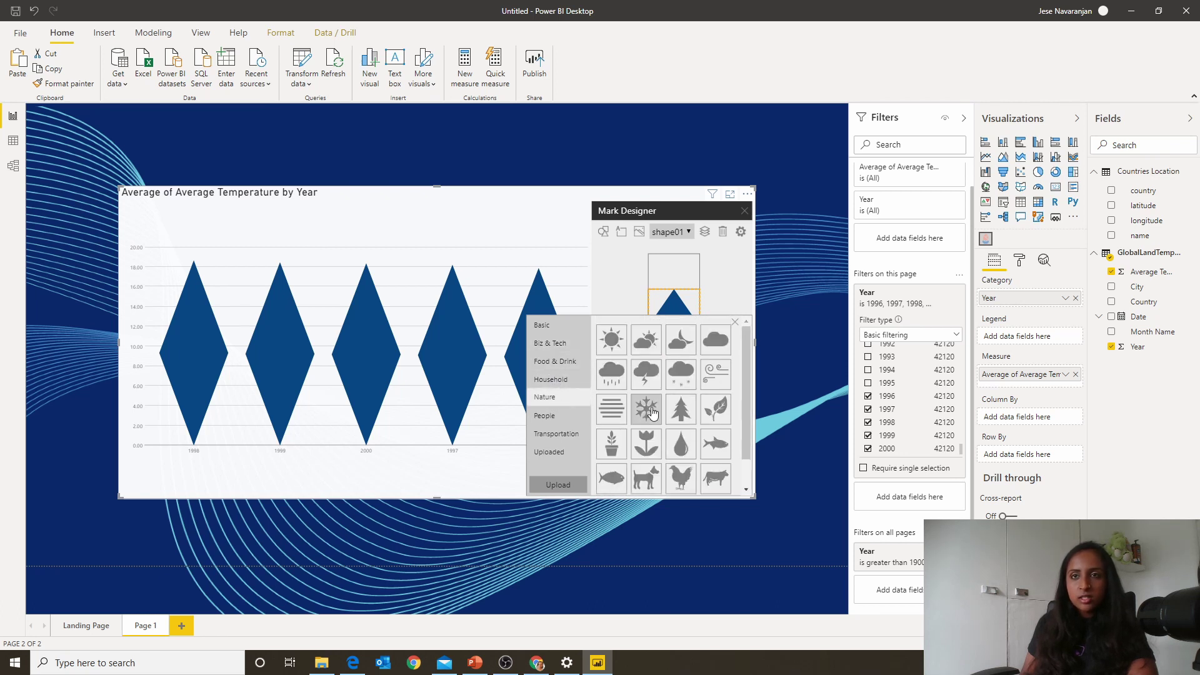
pyautogui.click(611, 341)
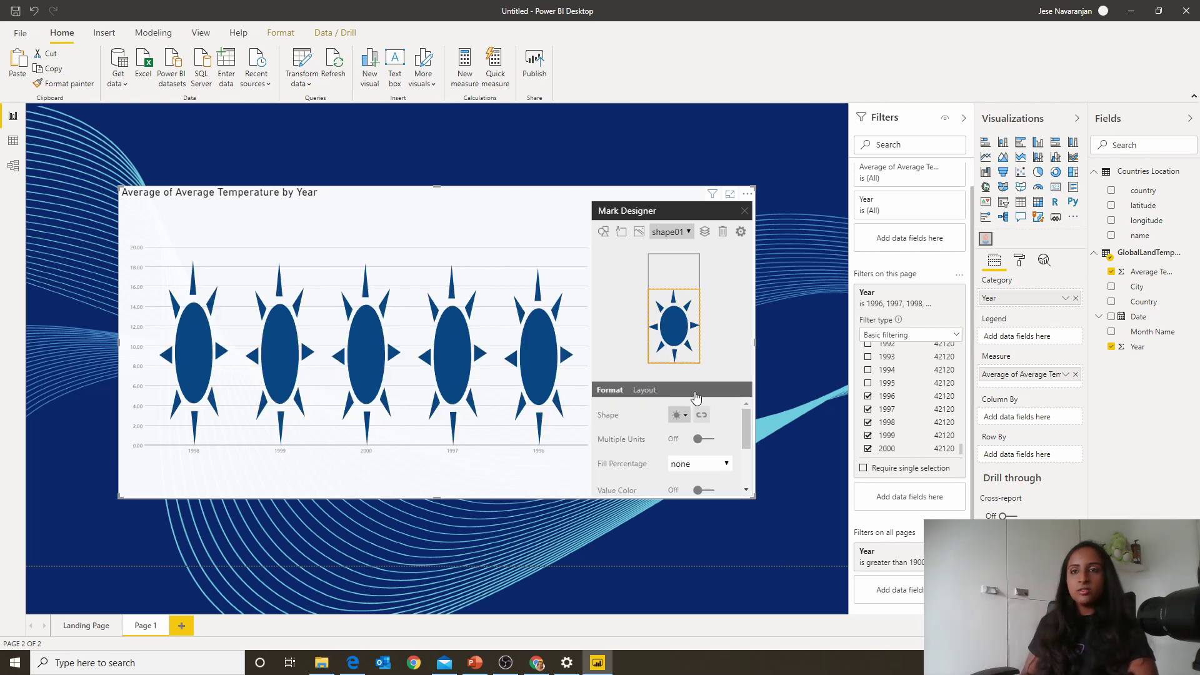
# Remove 1996 from the page's Year filter and add 1987, 1947, 1908 and 1901.
pyautogui.scroll(3, 894, 403)
pyautogui.click(893, 407)
pyautogui.scroll(12, 897, 394)
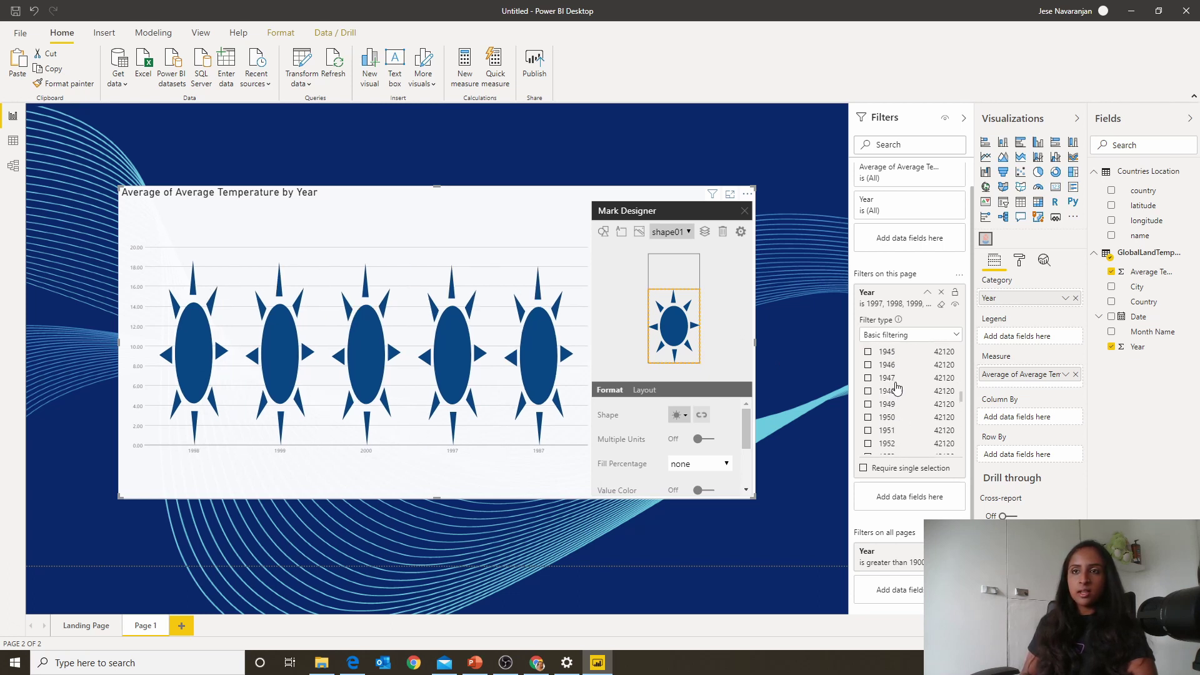
pyautogui.click(894, 379)
pyautogui.scroll(10, 897, 387)
pyautogui.scroll(3, 897, 384)
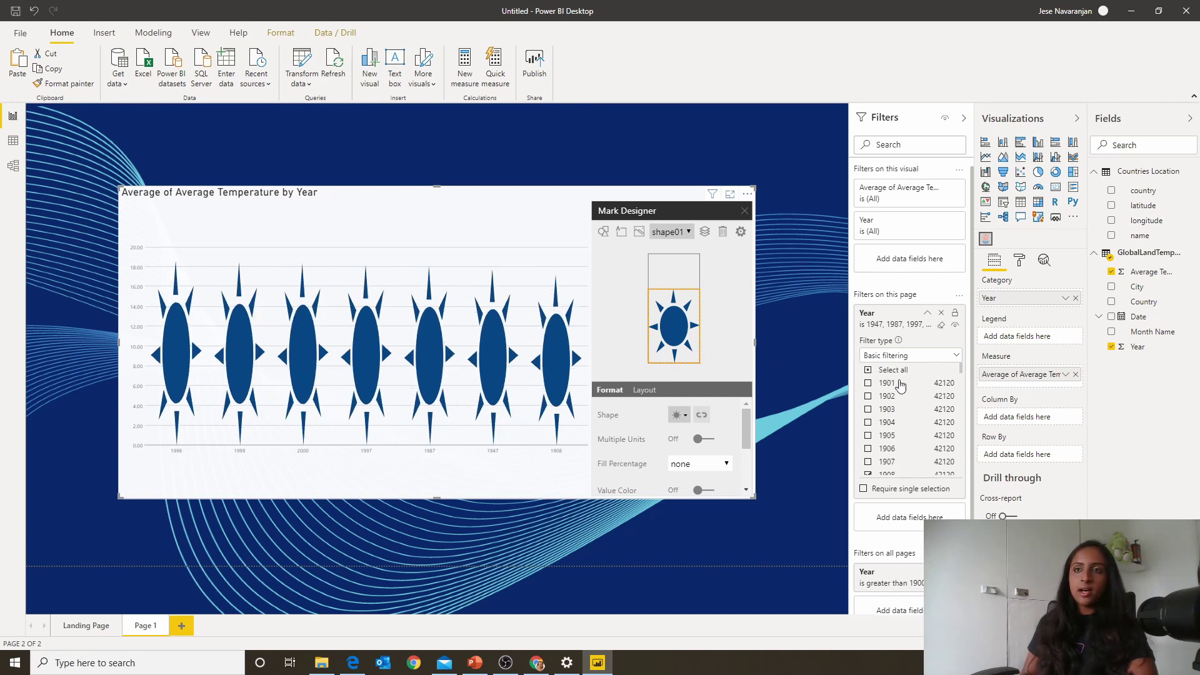
pyautogui.click(898, 390)
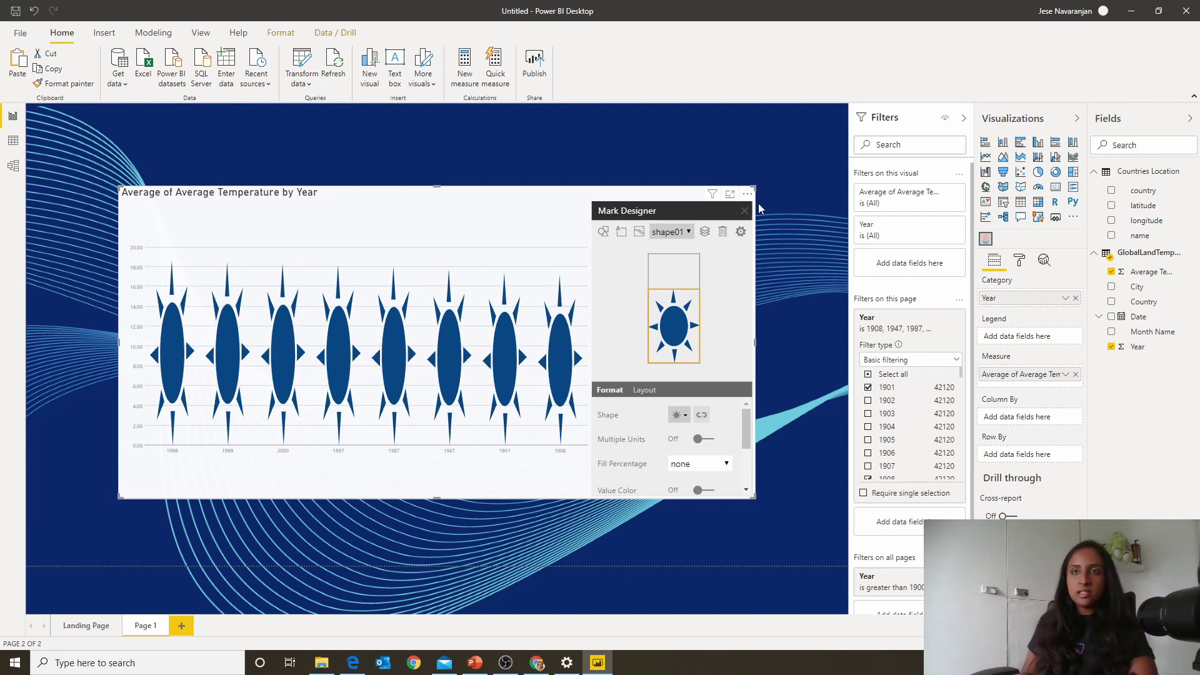
# Sort the infographic chart by Year instead of Average of Average Temperature.
pyautogui.click(747, 194)
pyautogui.moveTo(798, 299)
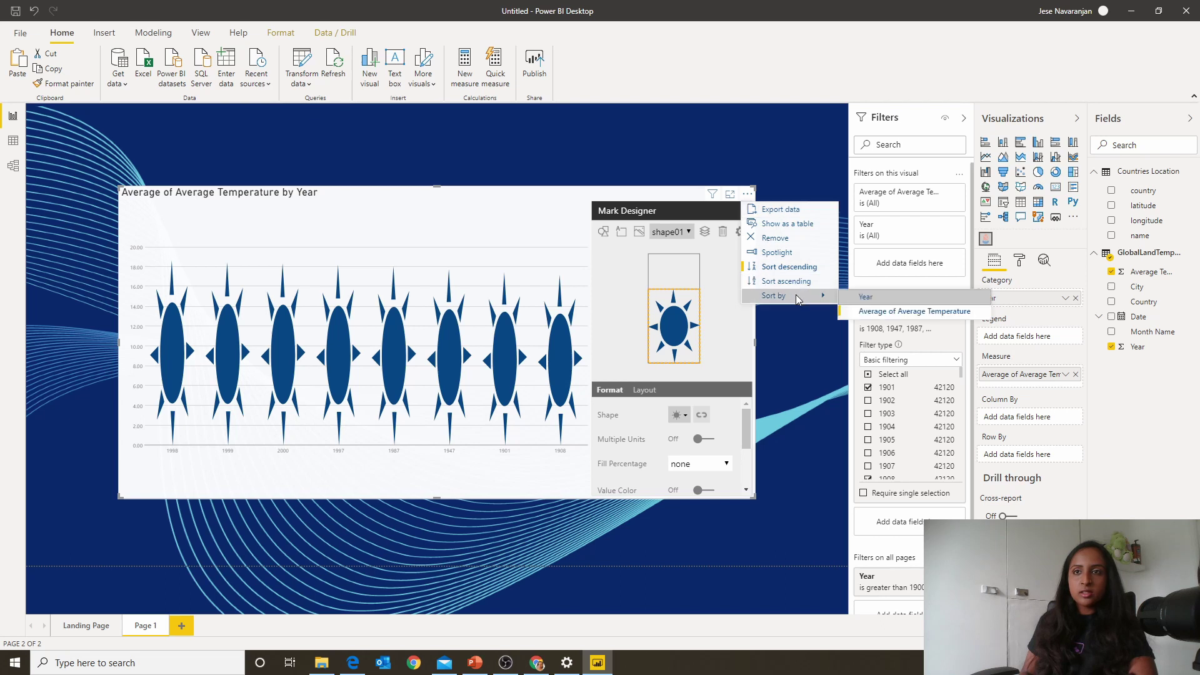
pyautogui.click(869, 298)
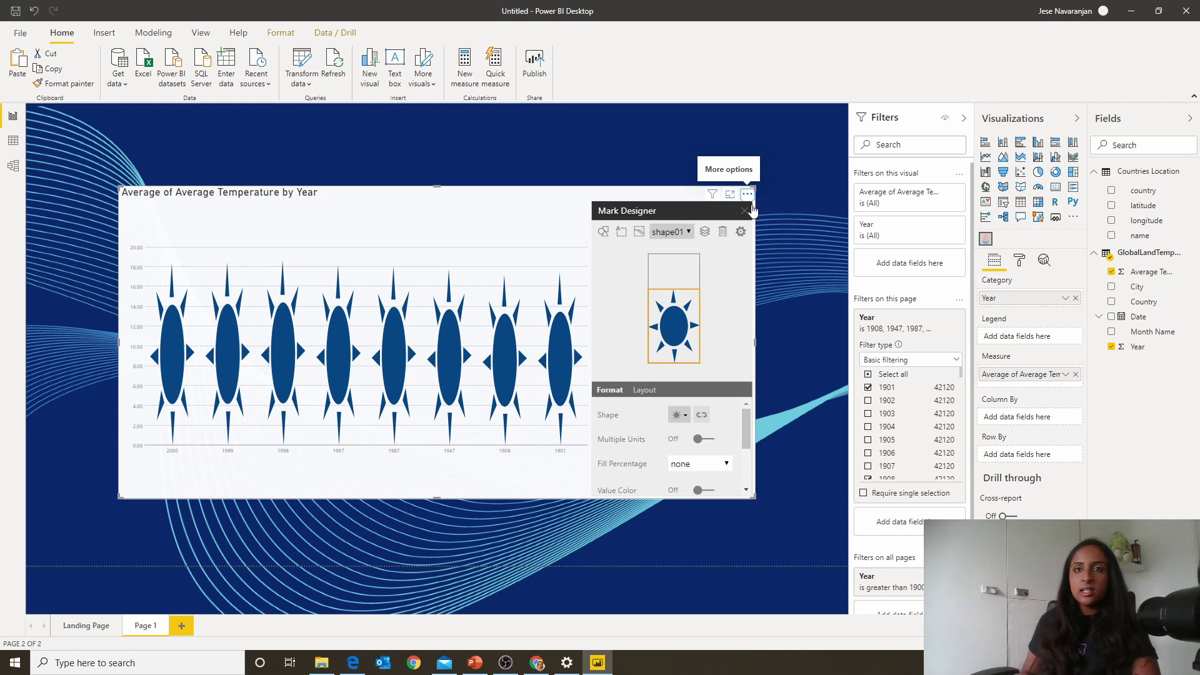
# Set the sun mark's fill direction to Left to Right and turn on Multiple Units.
pyautogui.scroll(-3, 707, 442)
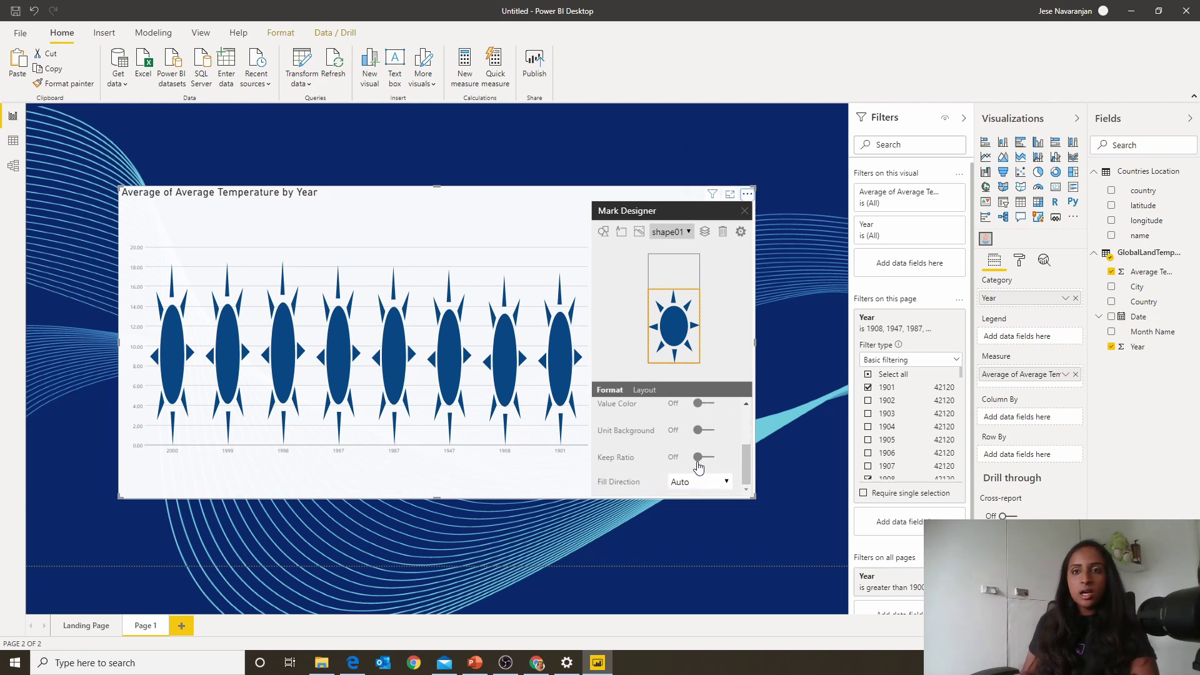
pyautogui.click(702, 482)
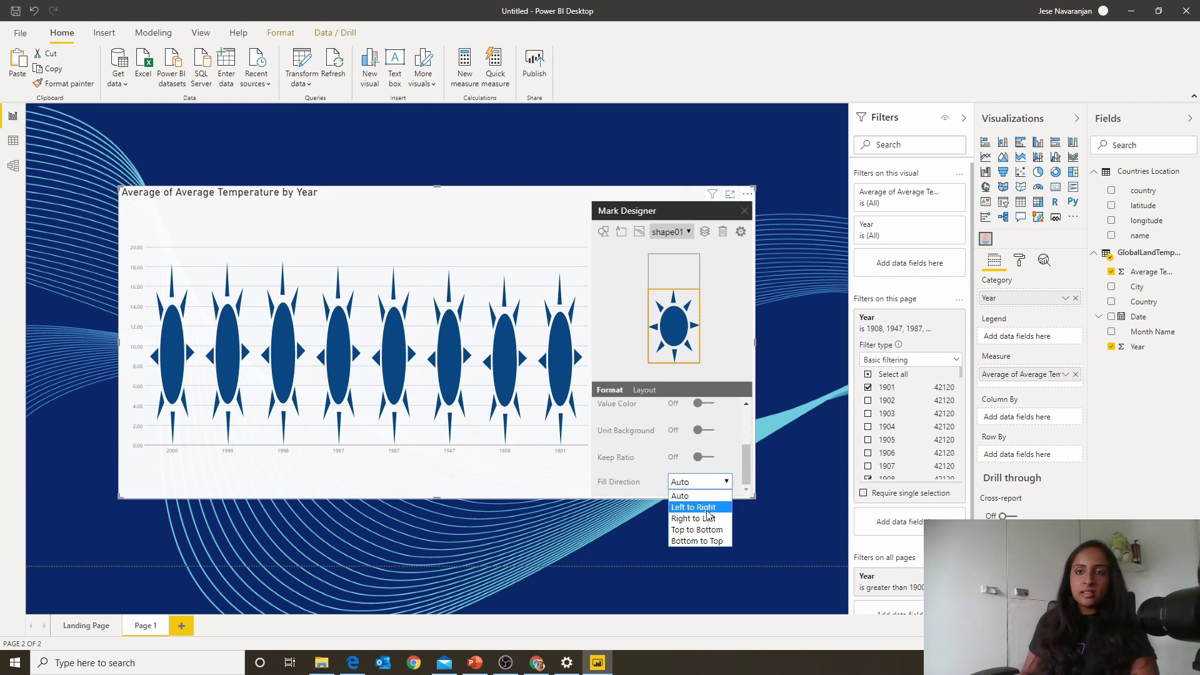
pyautogui.click(707, 508)
pyautogui.scroll(3, 691, 475)
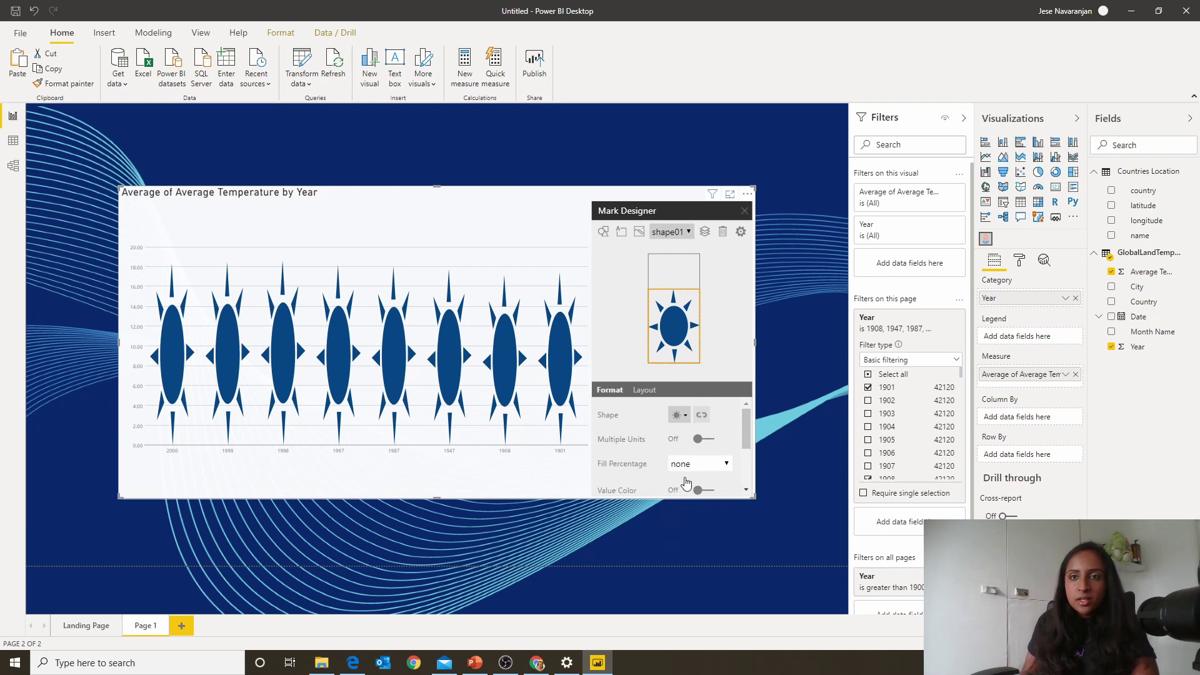
pyautogui.click(696, 440)
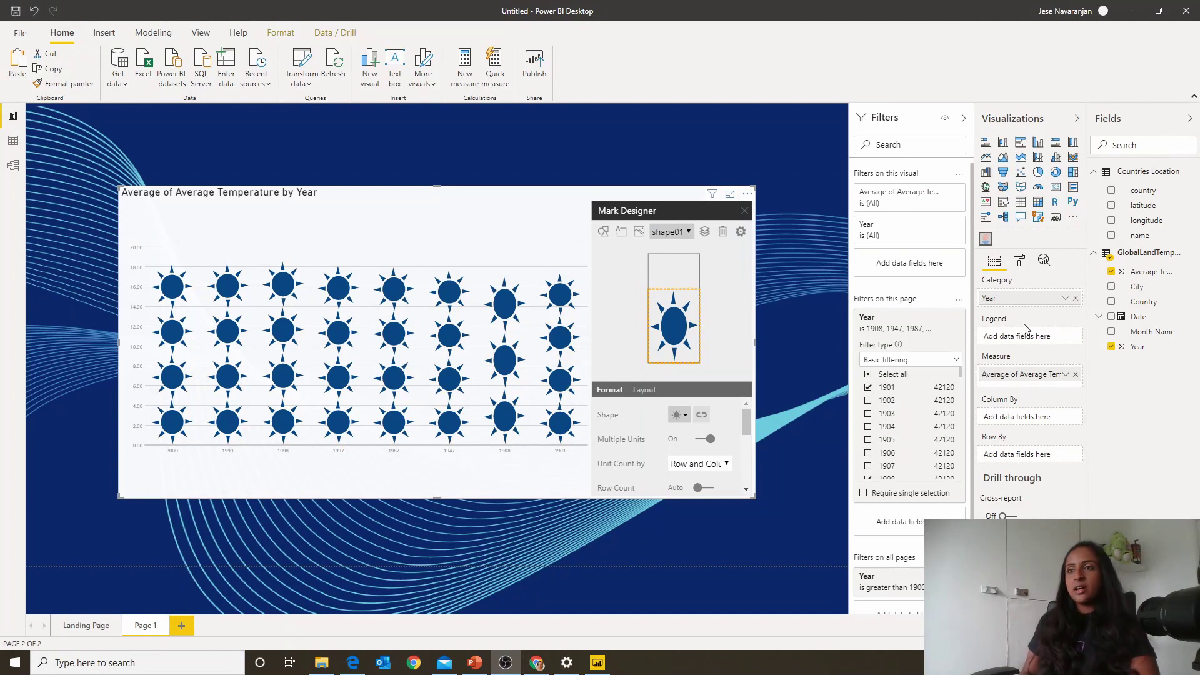
# Shrink the infographic chart and move it toward the report page's left edge, leaving the area beside it free.
pyautogui.click(793, 287)
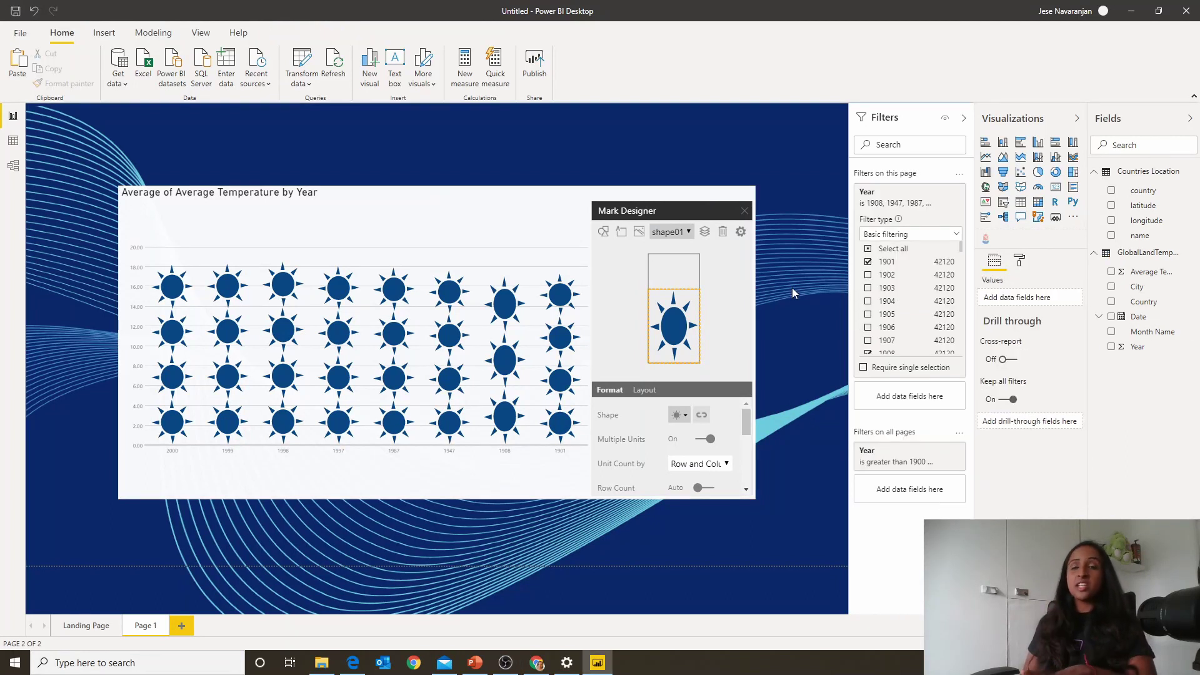
pyautogui.click(613, 192)
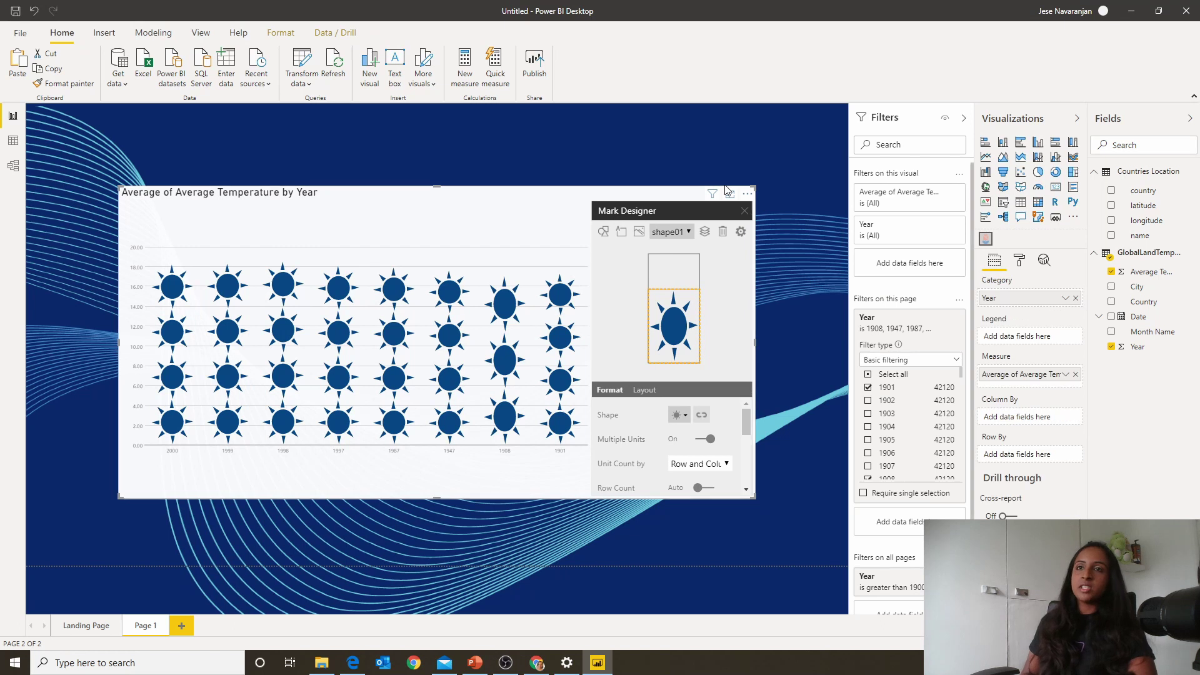
pyautogui.moveTo(754, 187); pyautogui.dragTo(631, 278)
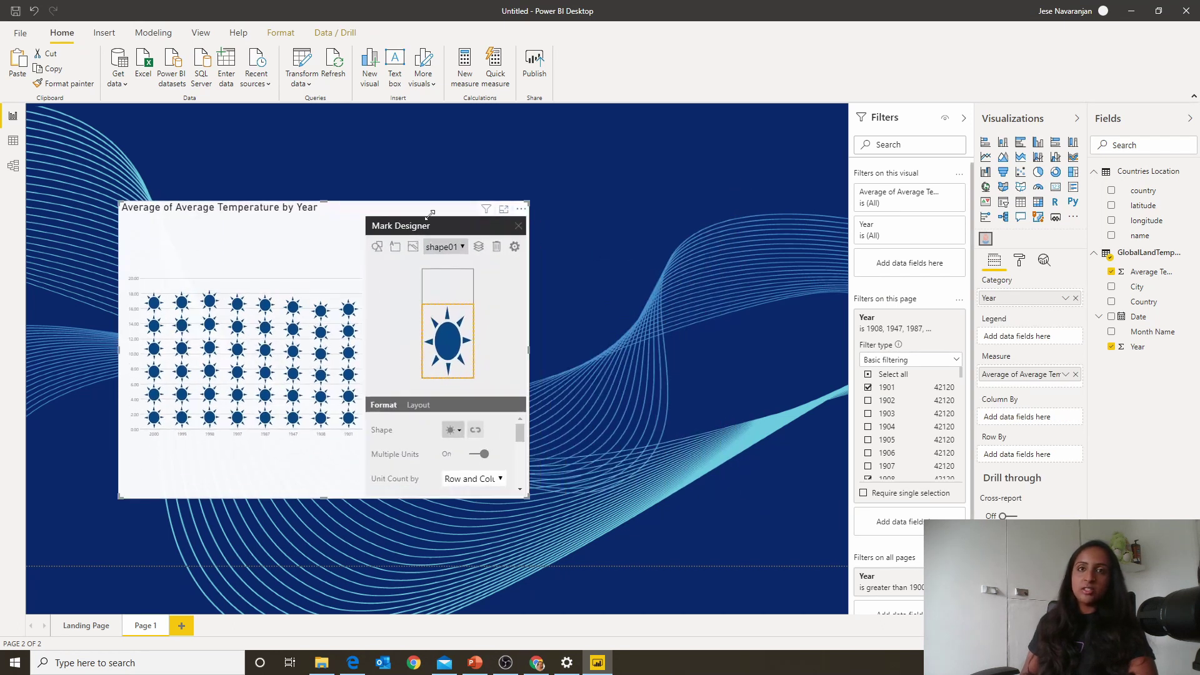
pyautogui.moveTo(335, 214); pyautogui.dragTo(297, 236)
pyautogui.click(666, 295)
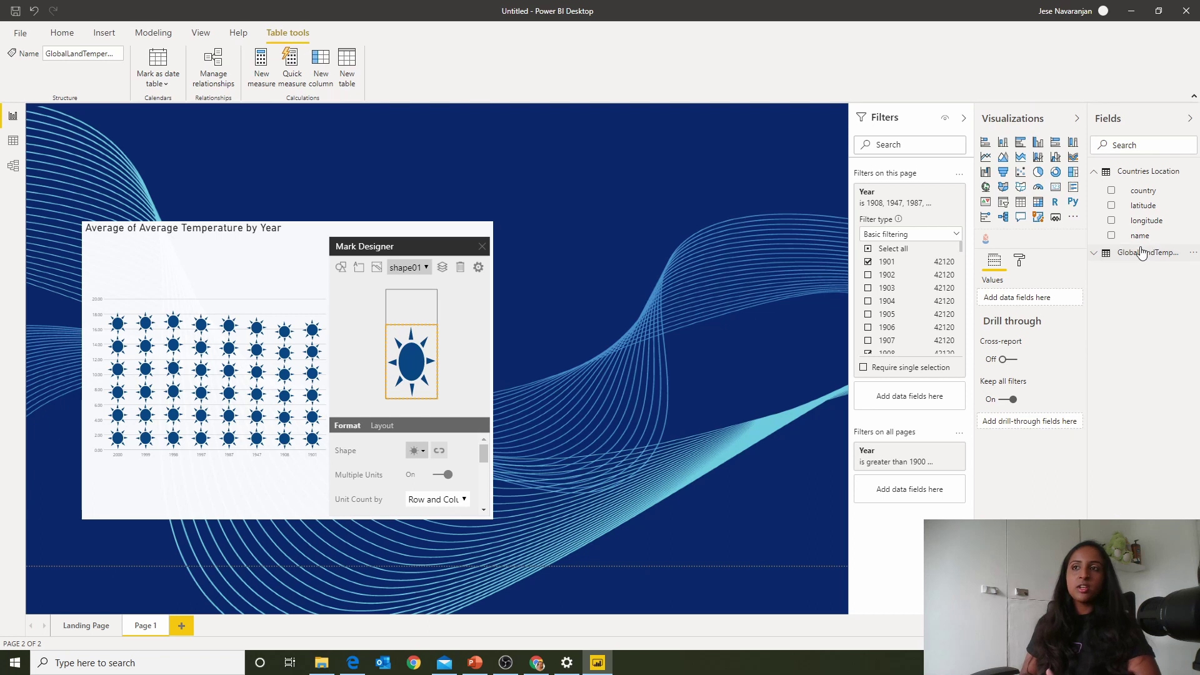
# Create a new measure named AverageTemp in the GlobalLandTemperaturesByCity table.
pyautogui.click(1093, 254)
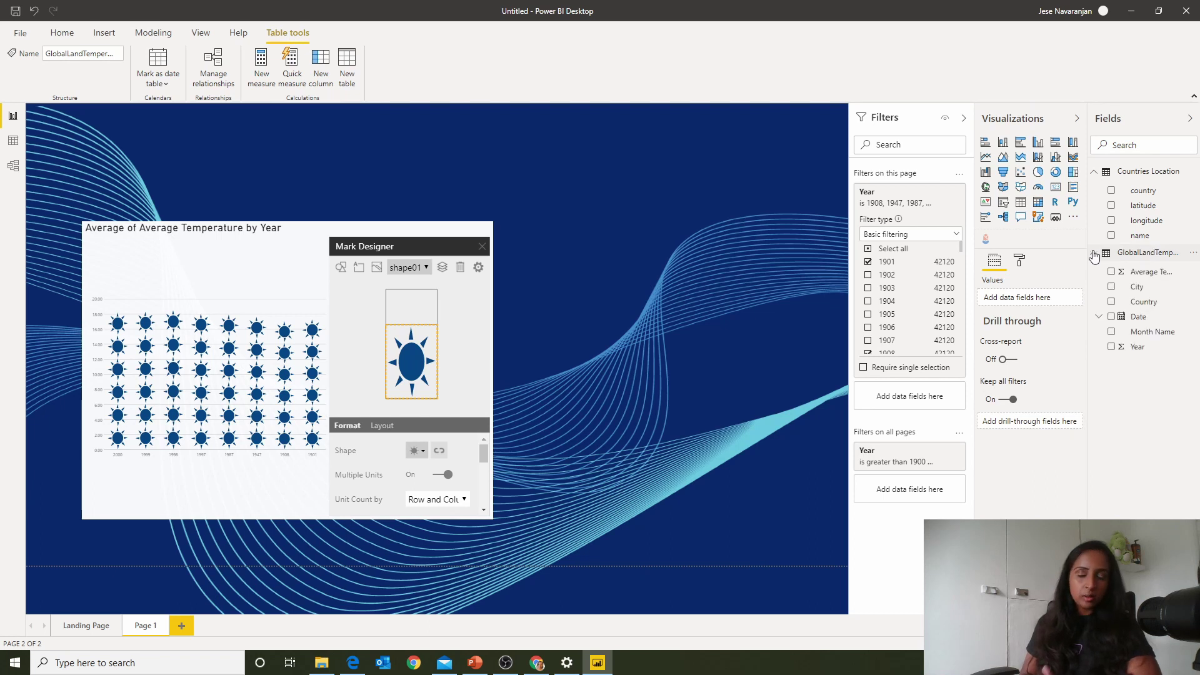
pyautogui.rightClick(1148, 252)
pyautogui.press('Escape')
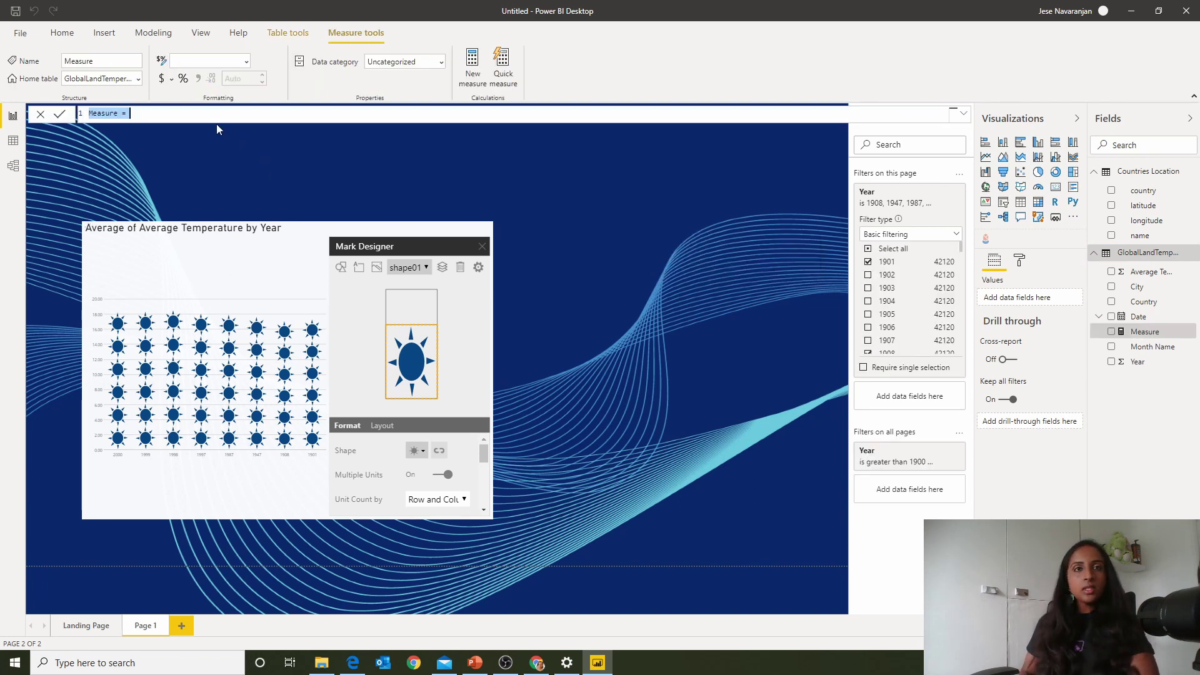
pyautogui.press('Home')
pyautogui.hotkey('shift', 'Right')
pyautogui.hotkey('shift', 'Right')
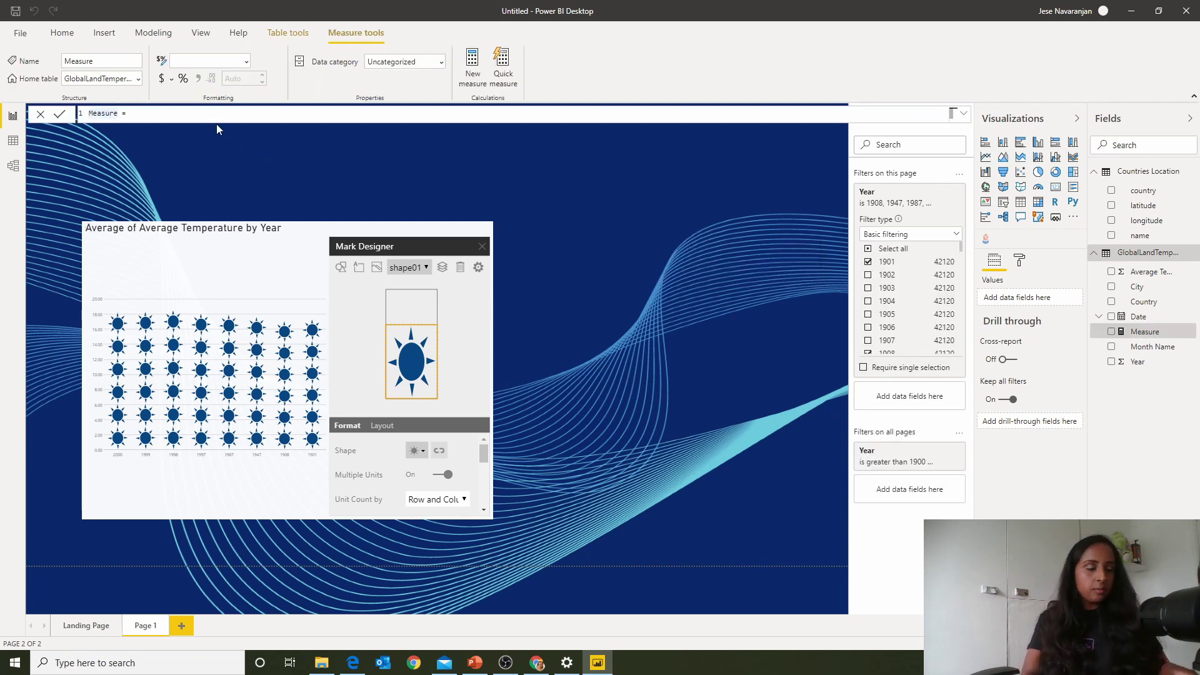
pyautogui.hotkey('shift', 'Right')
pyautogui.hotkey('shift', 'Right')
pyautogui.hotkey('shift', 'Right')
pyautogui.hotkey('shift', 'Right')
pyautogui.hotkey('shift', 'Right')
pyautogui.write('Aver')
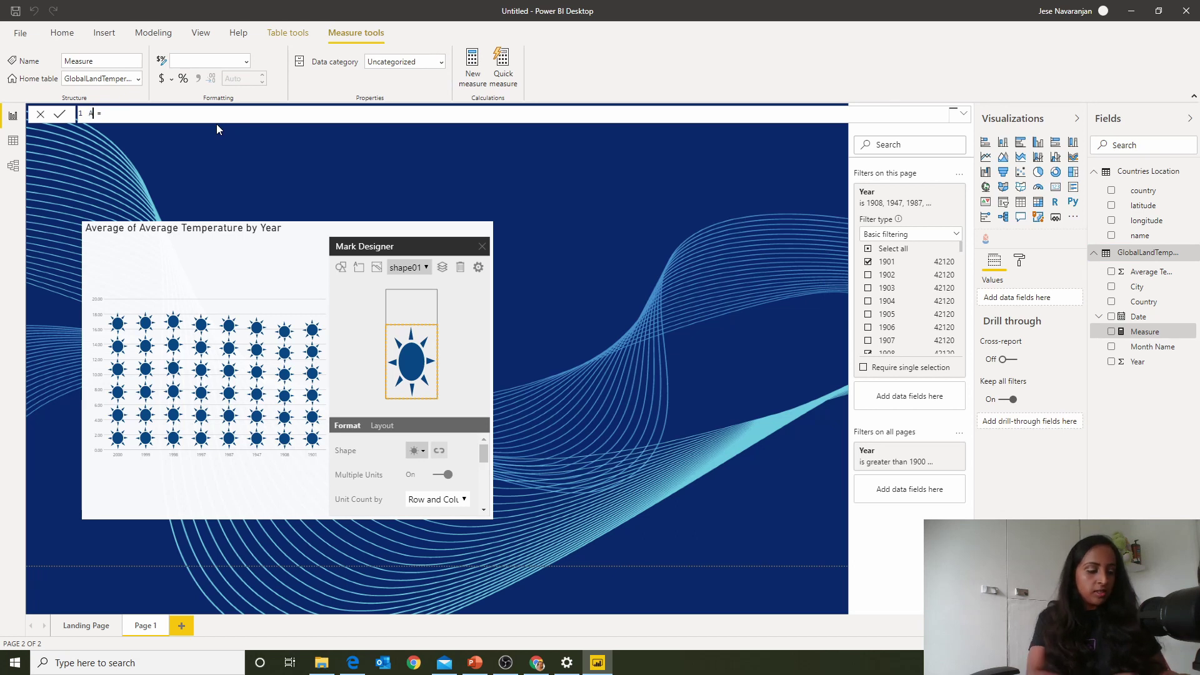
pyautogui.write('ageTemp')
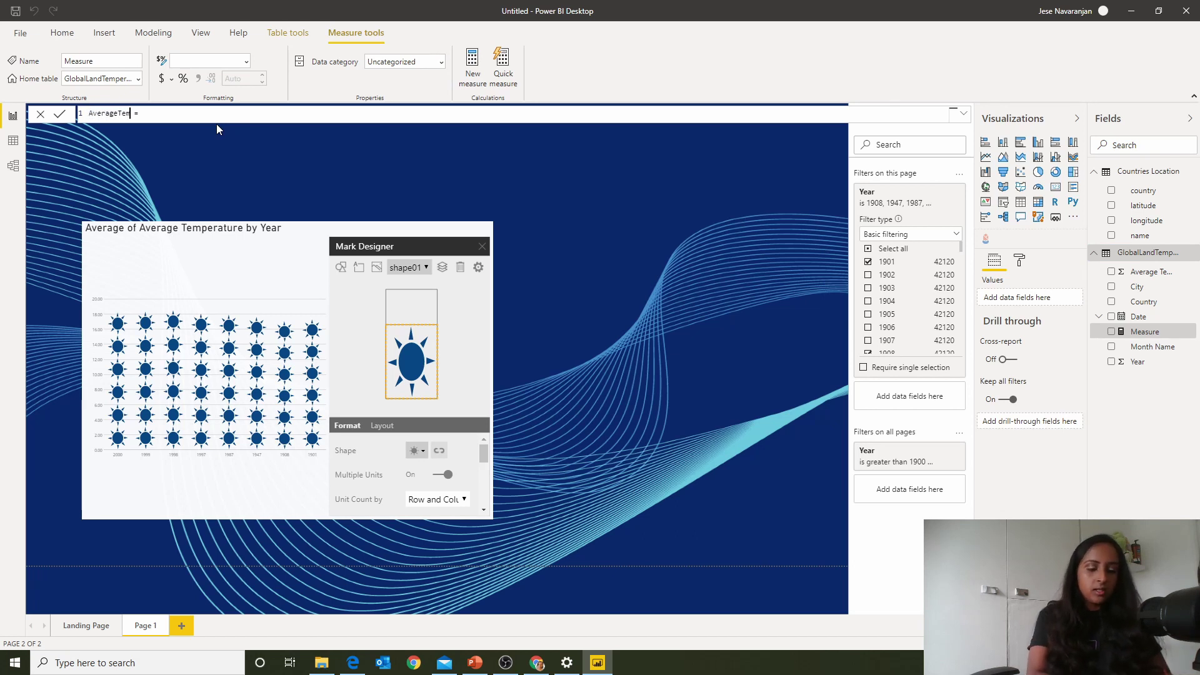
pyautogui.press('End')
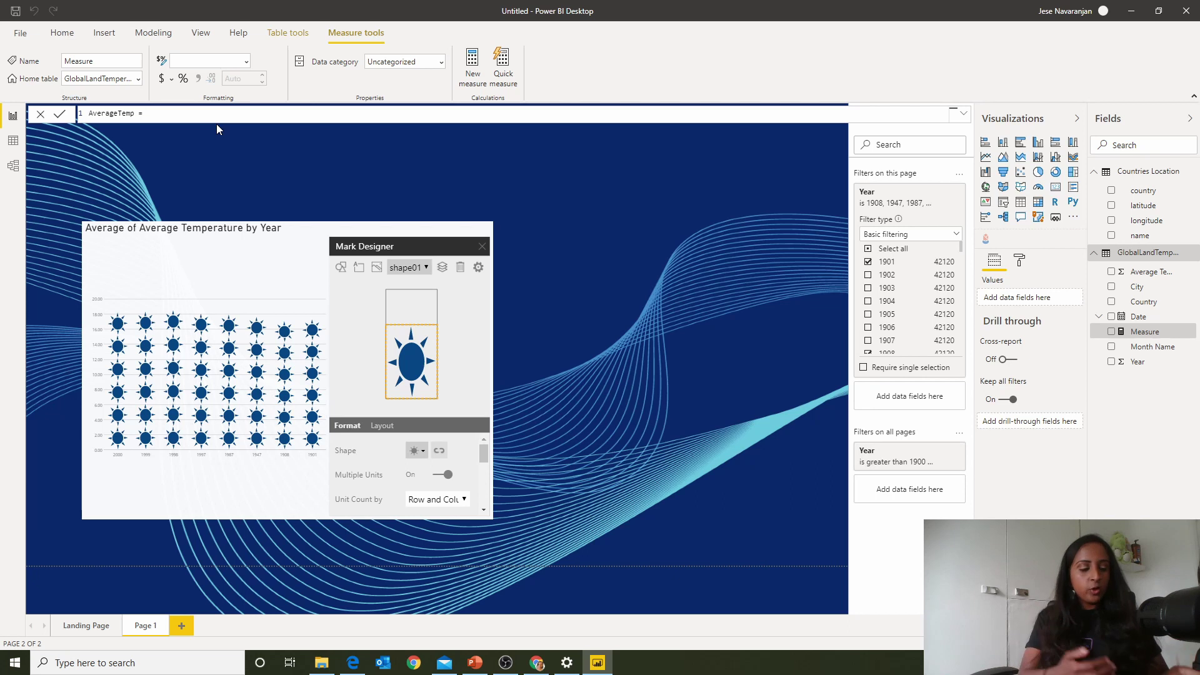
# Define the AverageTemp measure as Average(GlobalLandTemperaturesByCity[Average Temperature]).
pyautogui.write('Average(')
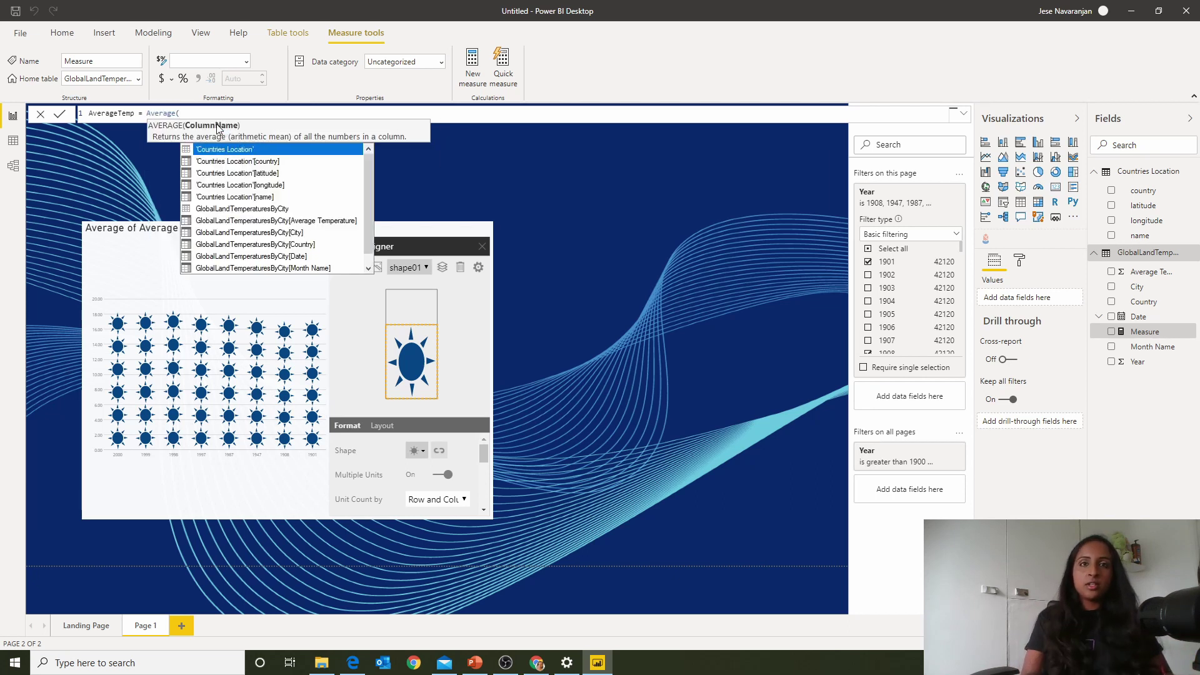
pyautogui.press('Down')
pyautogui.press('Down')
pyautogui.press('Down')
pyautogui.press('Down')
pyautogui.press('Down')
pyautogui.press('Down')
pyautogui.write(')')
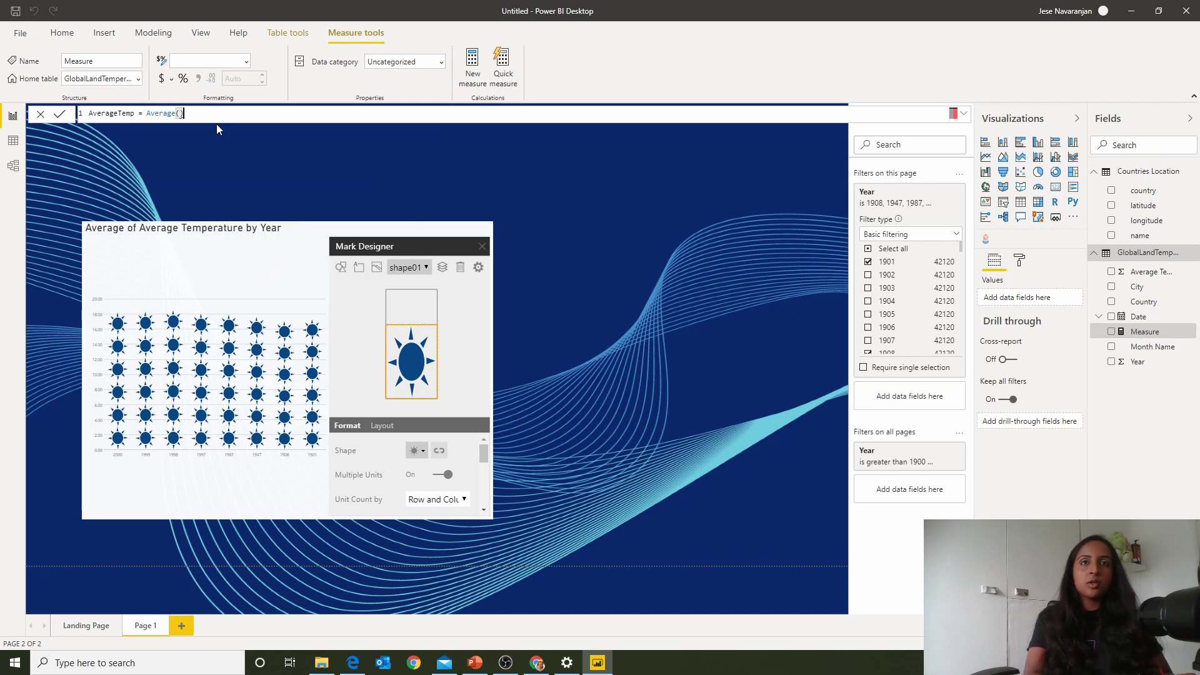
pyautogui.press('BackSpace')
pyautogui.press('Return')
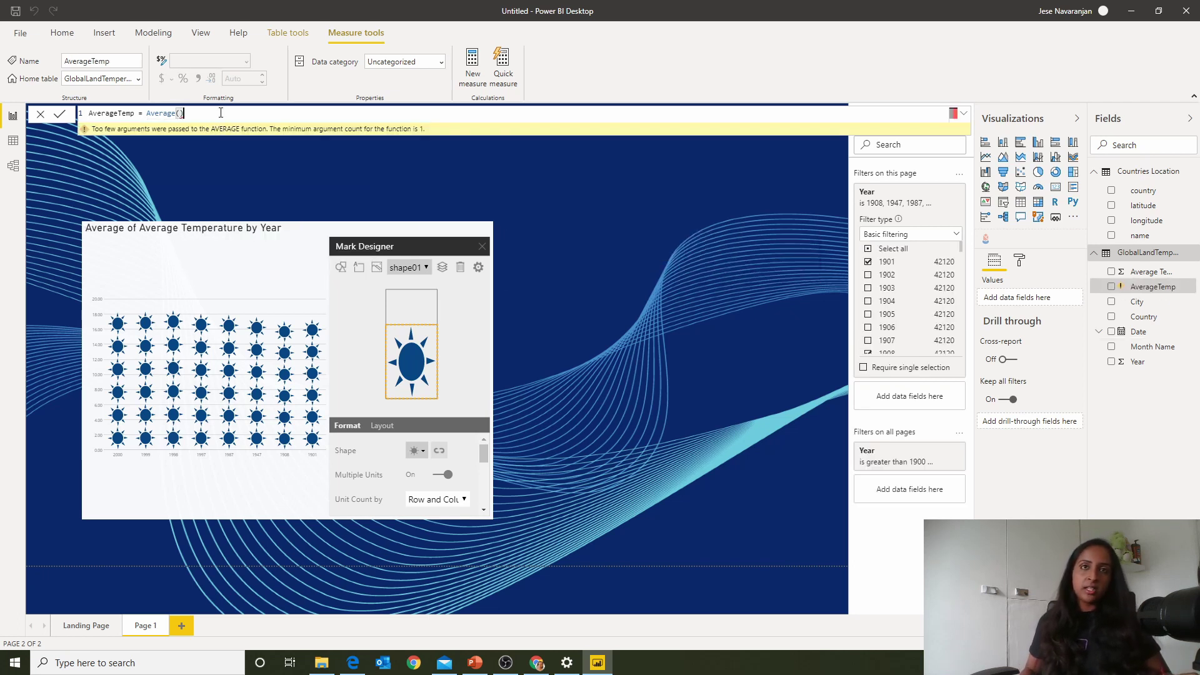
pyautogui.press('BackSpace')
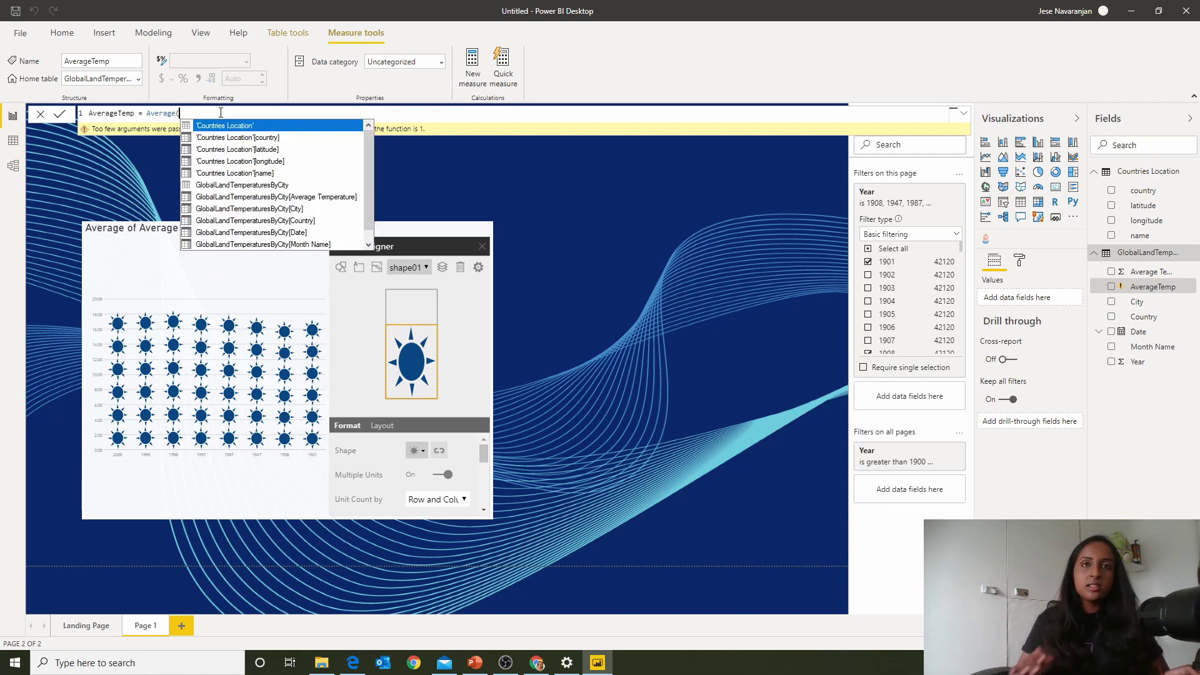
pyautogui.click(304, 198)
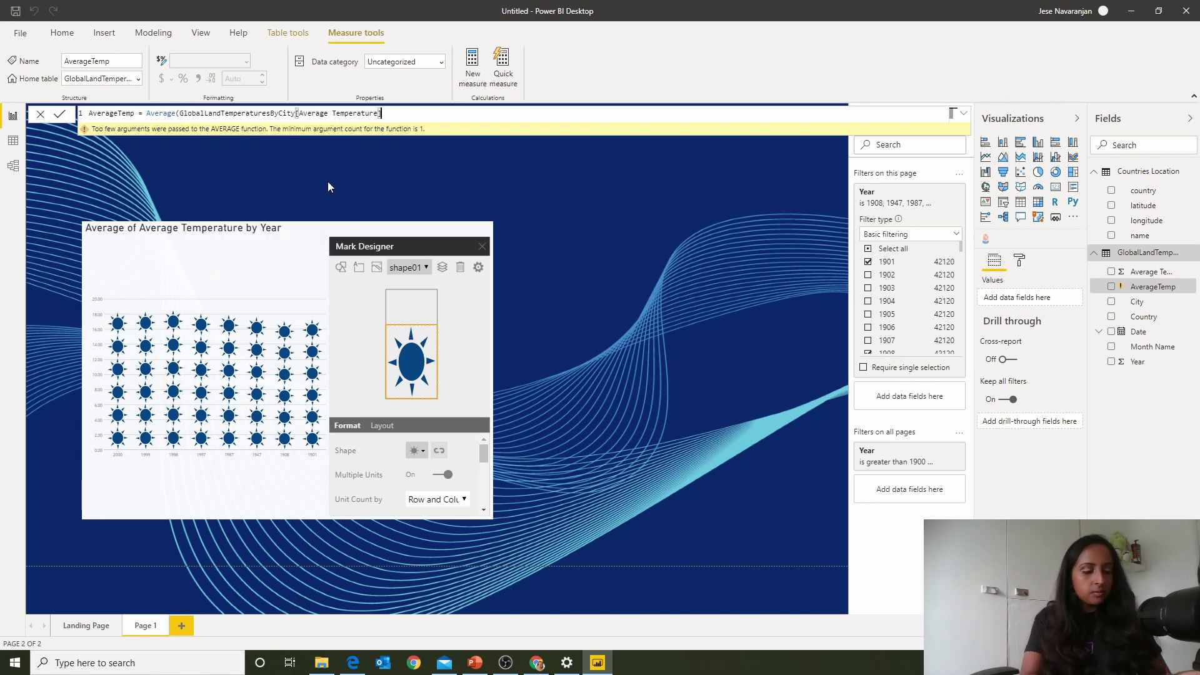
pyautogui.write(')')
pyautogui.press('Return')
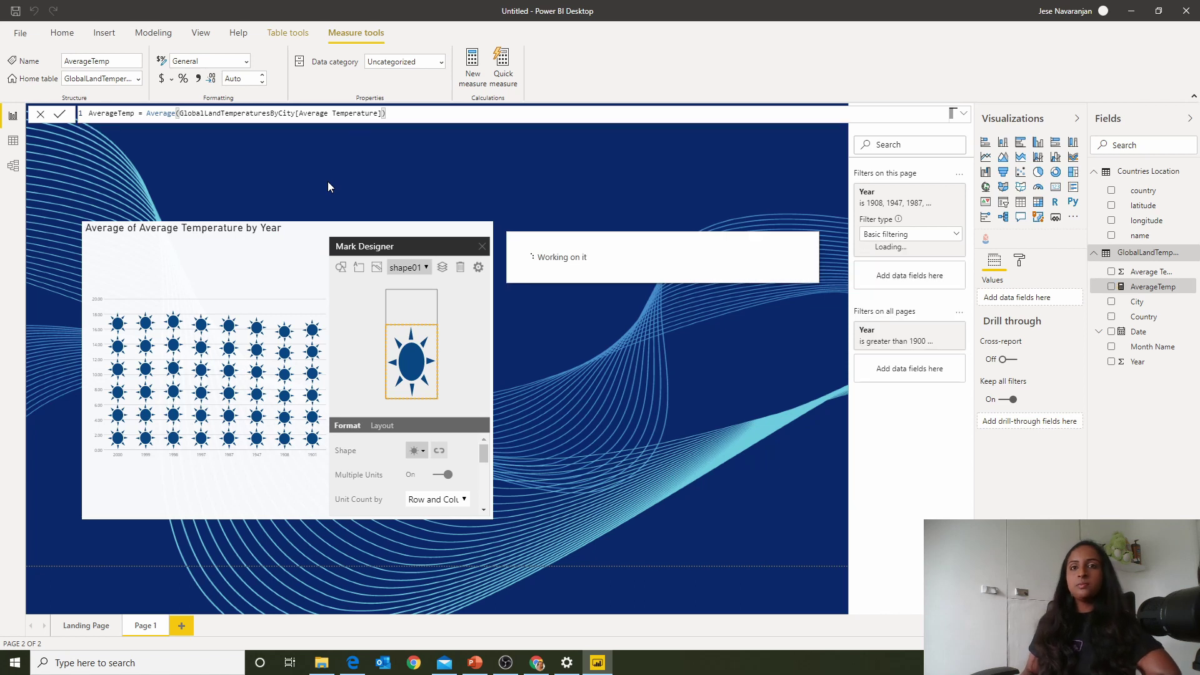
# Add a chart of the AverageTemp measure to the empty page area beside the infographic chart and widen the filters area.
pyautogui.click(612, 244)
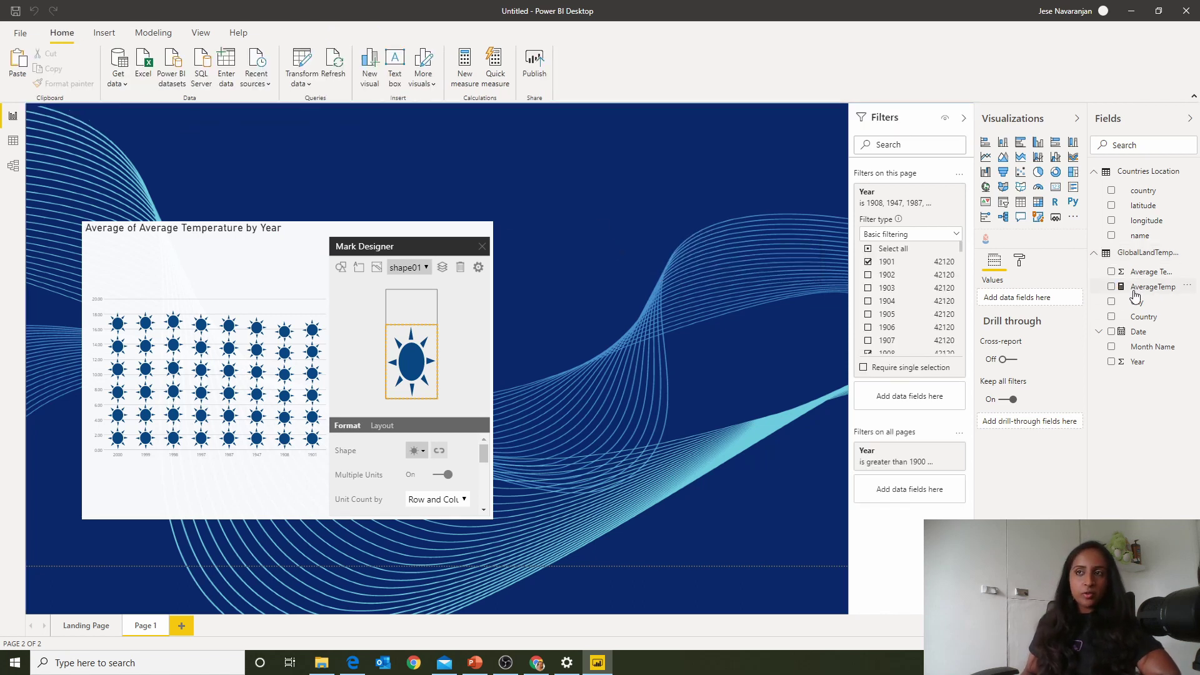
pyautogui.moveTo(1139, 292); pyautogui.dragTo(648, 283)
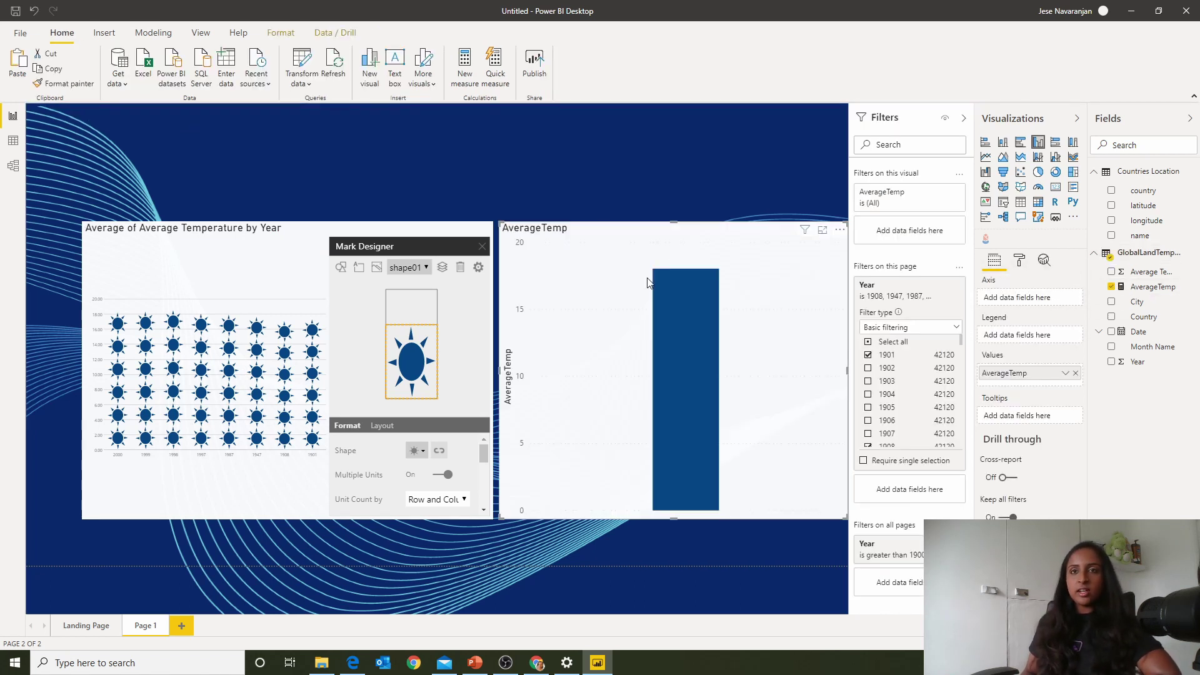
pyautogui.moveTo(848, 256); pyautogui.dragTo(782, 265)
pyautogui.click(1064, 373)
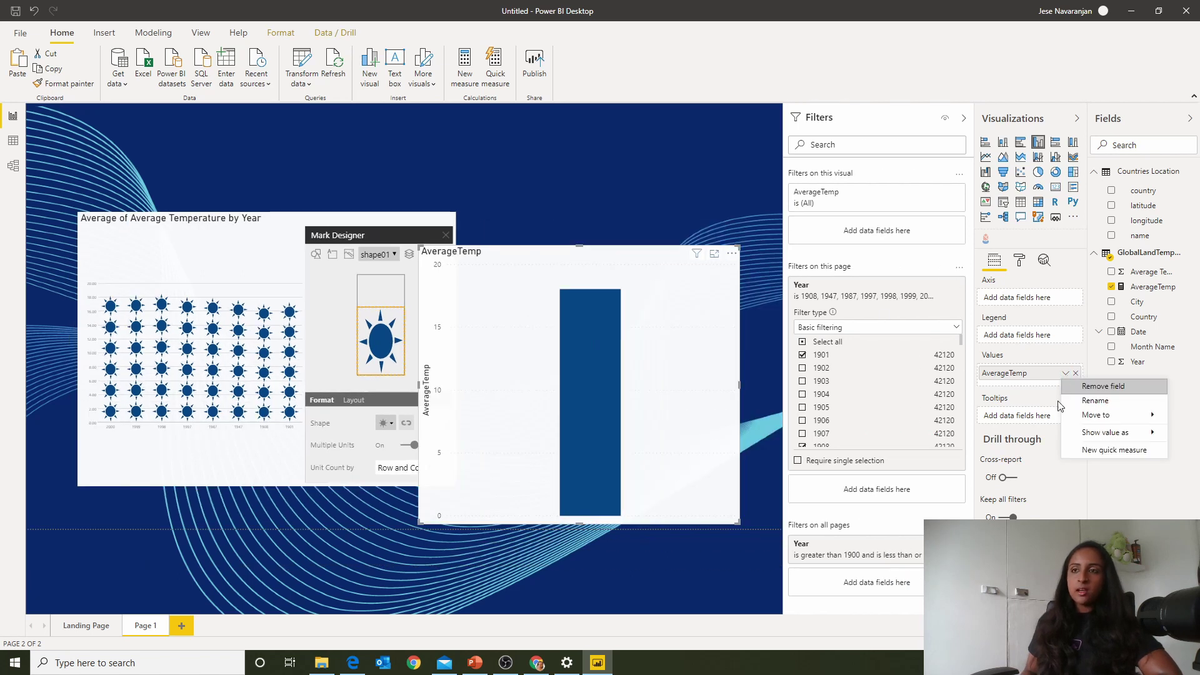
pyautogui.moveTo(1097, 415)
pyautogui.click(677, 309)
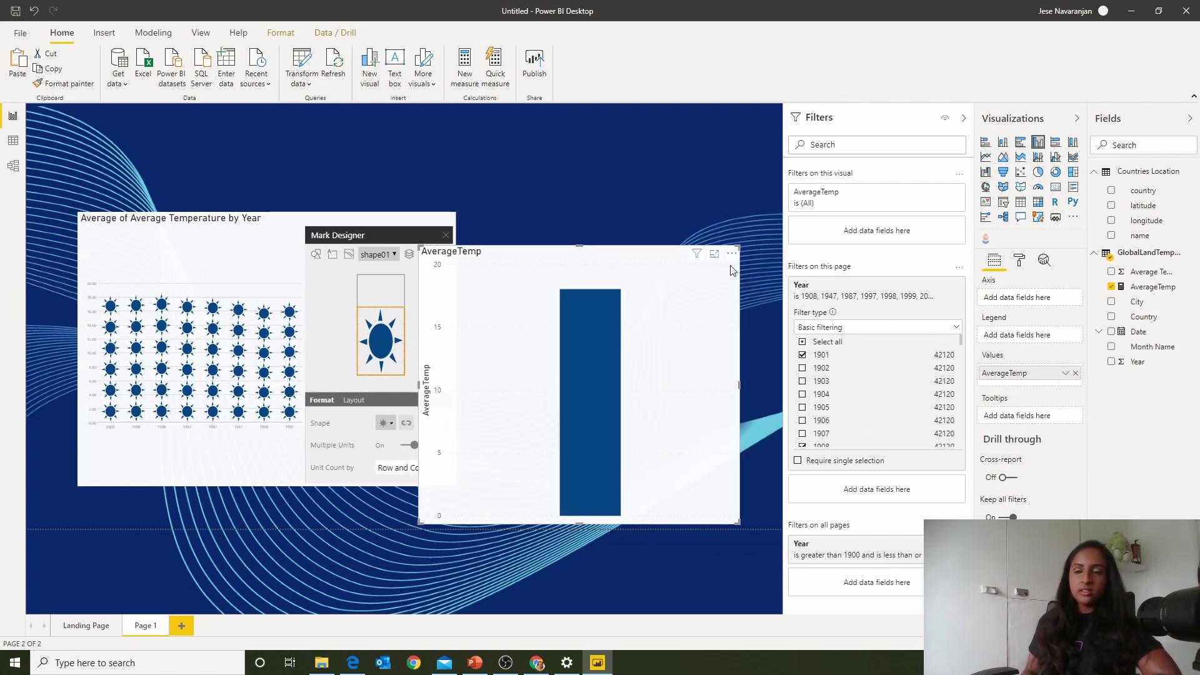
# Convert the AverageTemp chart into a card and shrink it into the report page's upper-right corner.
pyautogui.moveTo(732, 256); pyautogui.dragTo(597, 356)
pyautogui.moveTo(564, 422); pyautogui.dragTo(678, 233)
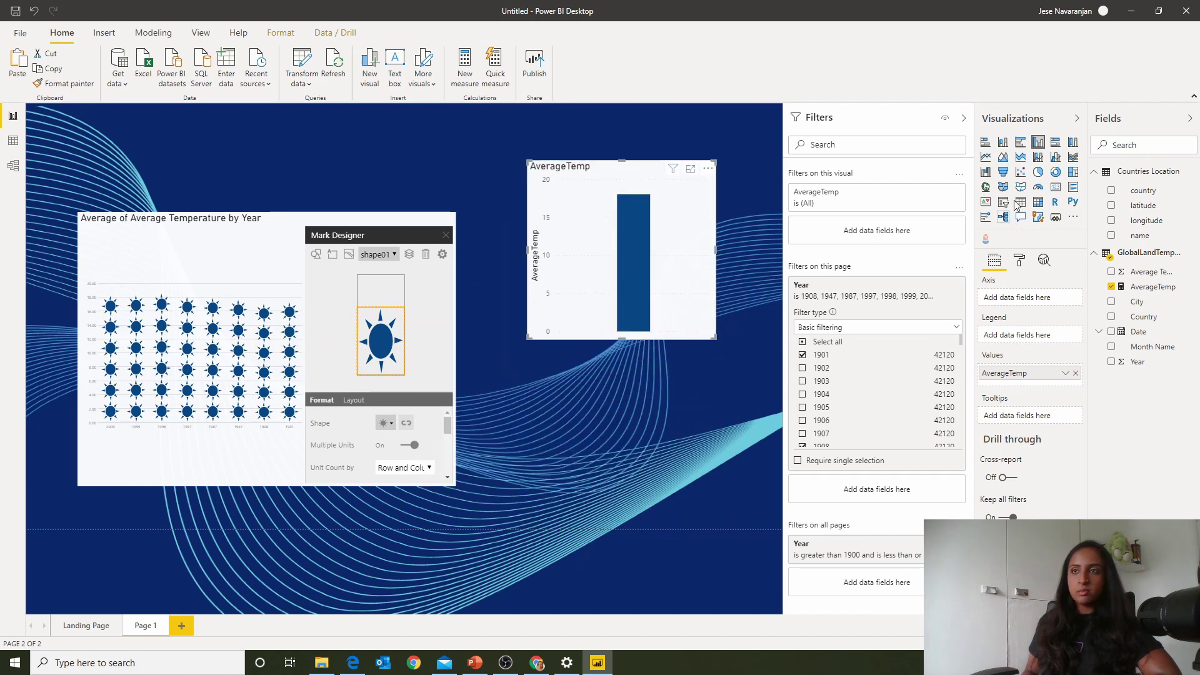
pyautogui.click(1054, 187)
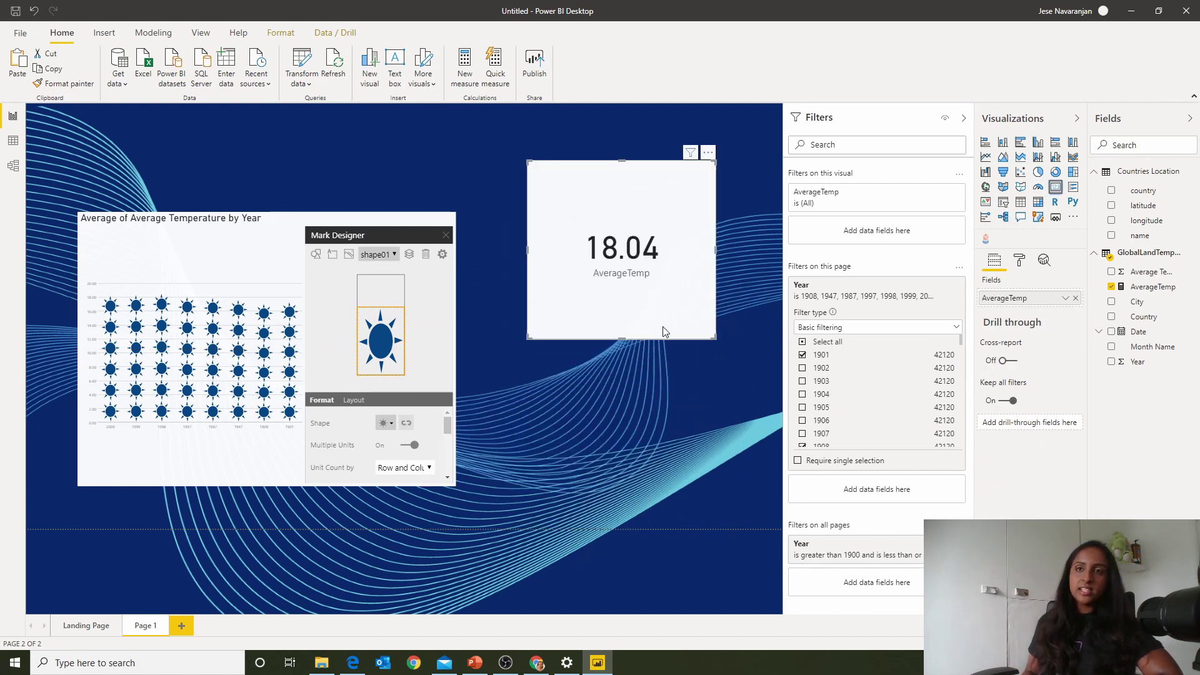
pyautogui.moveTo(714, 339); pyautogui.dragTo(744, 234)
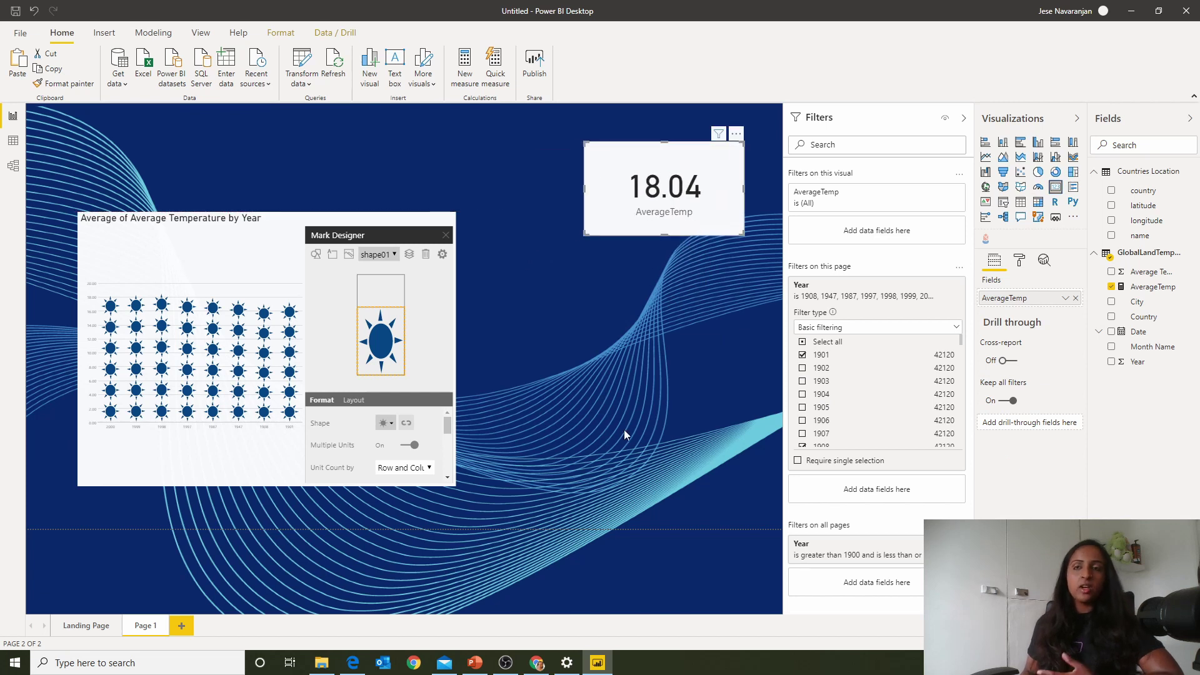
pyautogui.click(624, 388)
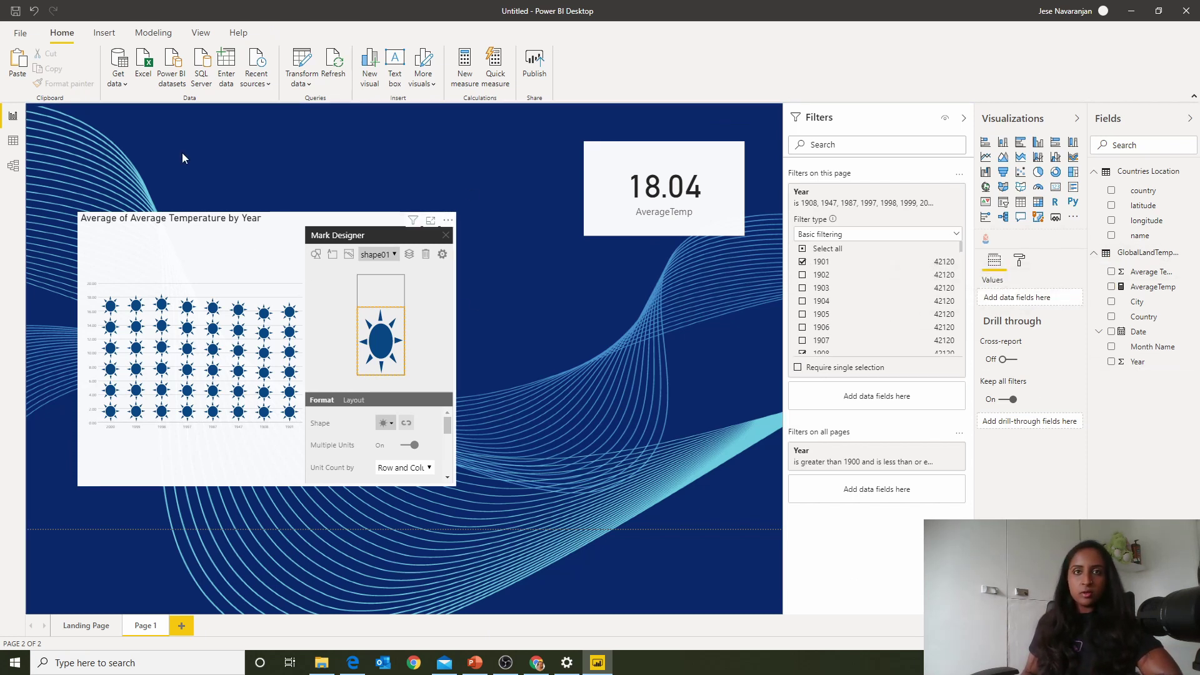
# Add an empty table visual at the page's upper left and flatten the infographic chart into a wide strip below it.
pyautogui.click(1020, 202)
pyautogui.click(445, 250)
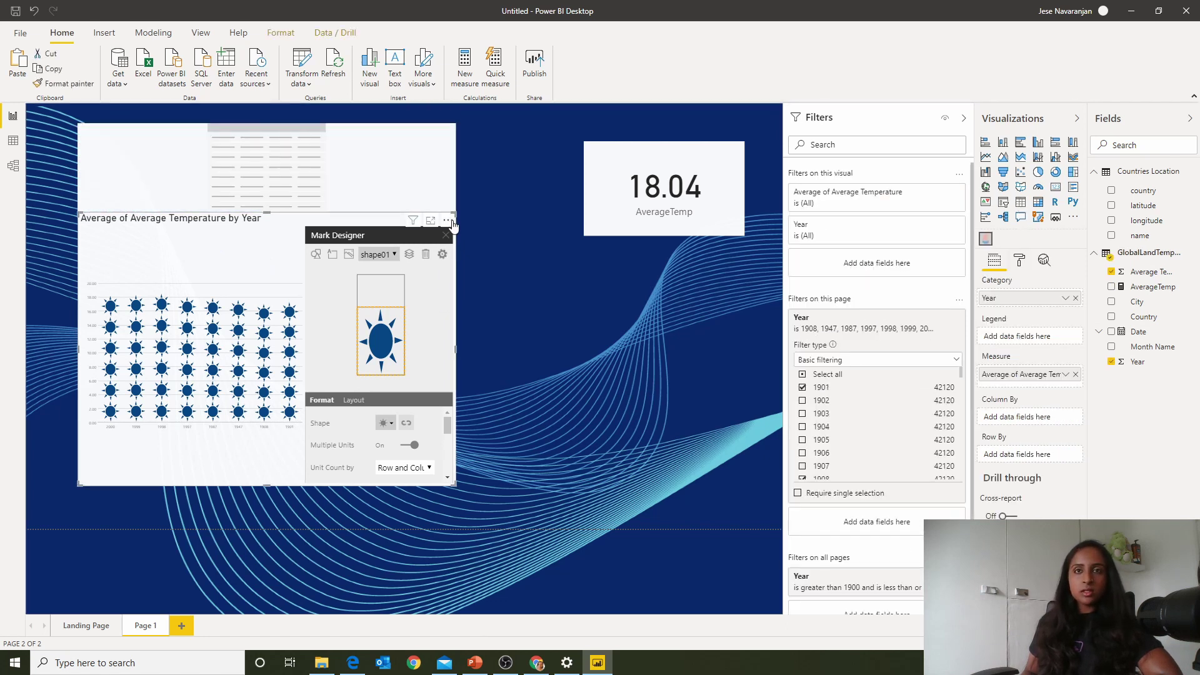
pyautogui.moveTo(454, 214); pyautogui.dragTo(584, 380)
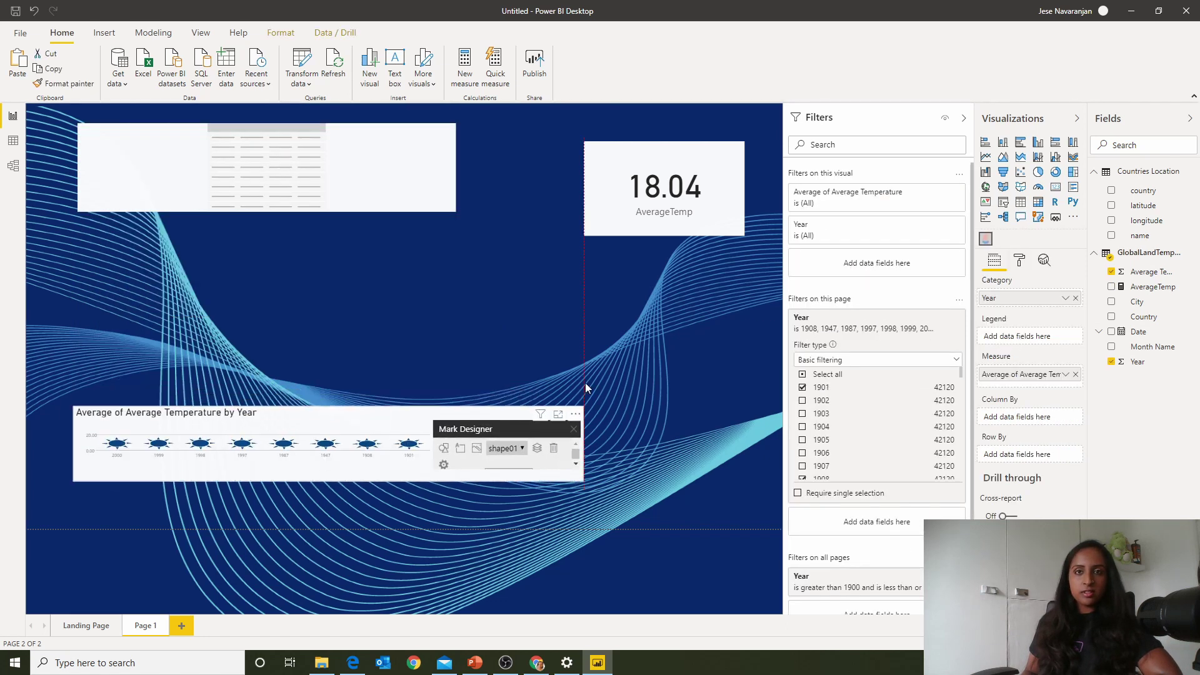
pyautogui.click(407, 200)
pyautogui.moveTo(456, 211); pyautogui.dragTo(498, 329)
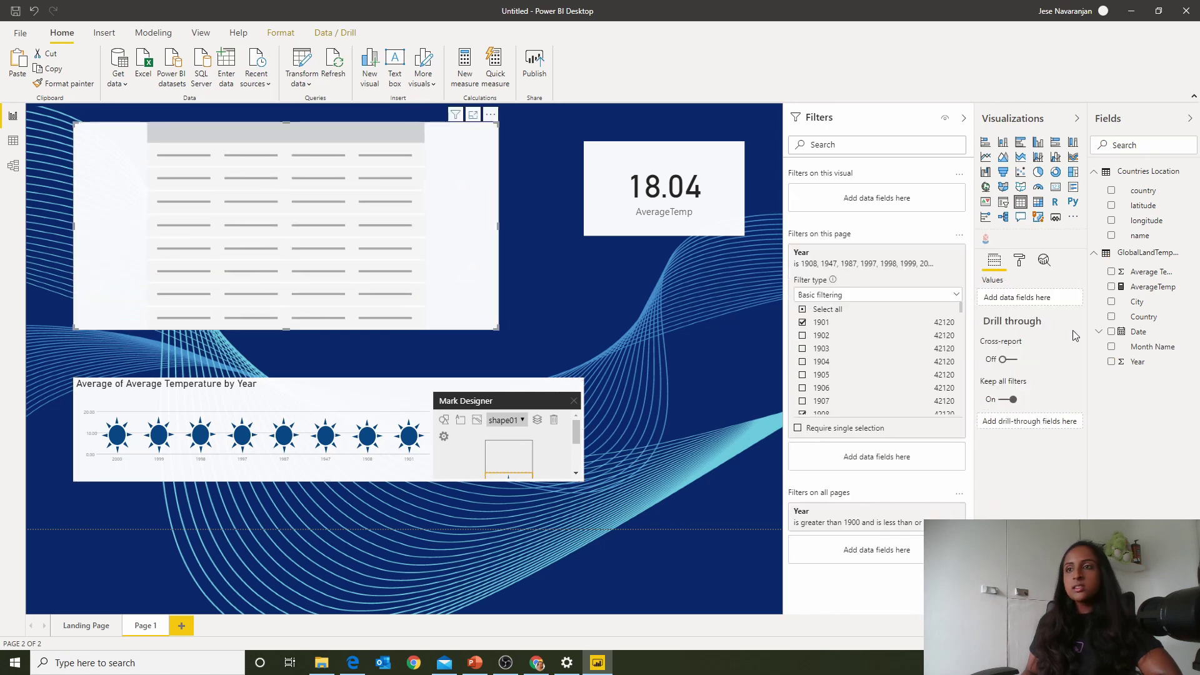
# Fill the empty table visual with the Country, City and AverageTemp fields, in that order.
pyautogui.moveTo(1143, 317); pyautogui.dragTo(1025, 297)
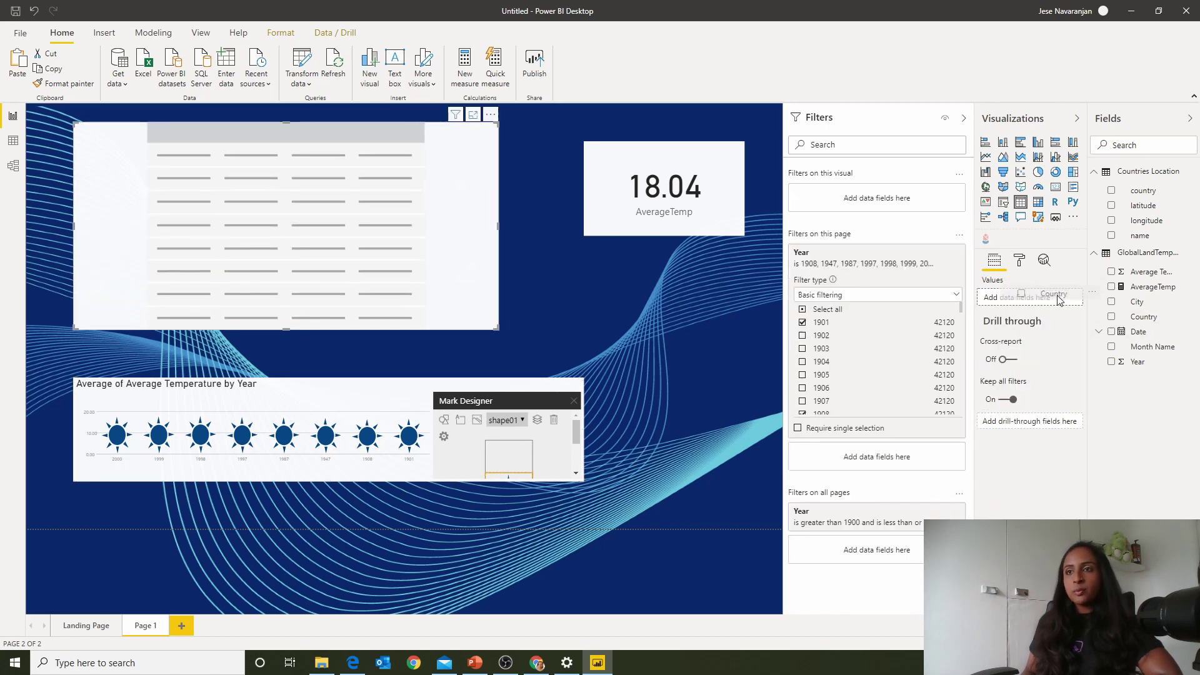
pyautogui.click(1155, 304)
pyautogui.moveTo(1153, 286); pyautogui.dragTo(1048, 322)
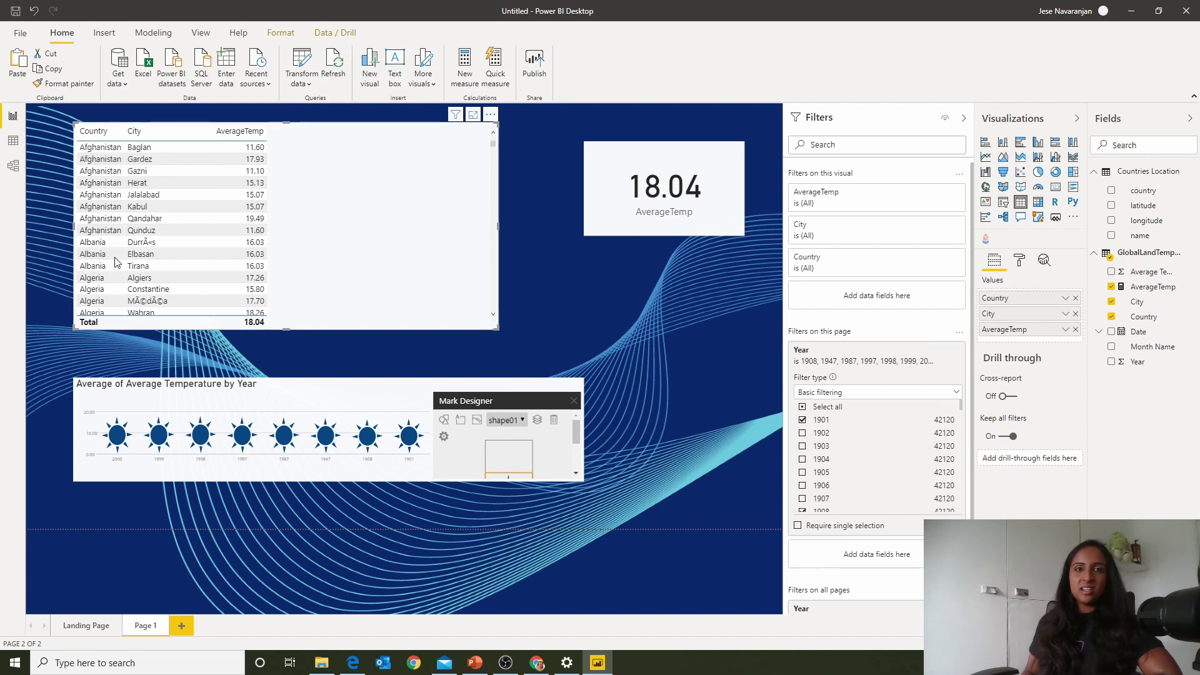
# Create a new calculated column in the GlobalLandTemperaturesByCity table and name it Place in its formula.
pyautogui.rightClick(1153, 252)
pyautogui.click(1151, 292)
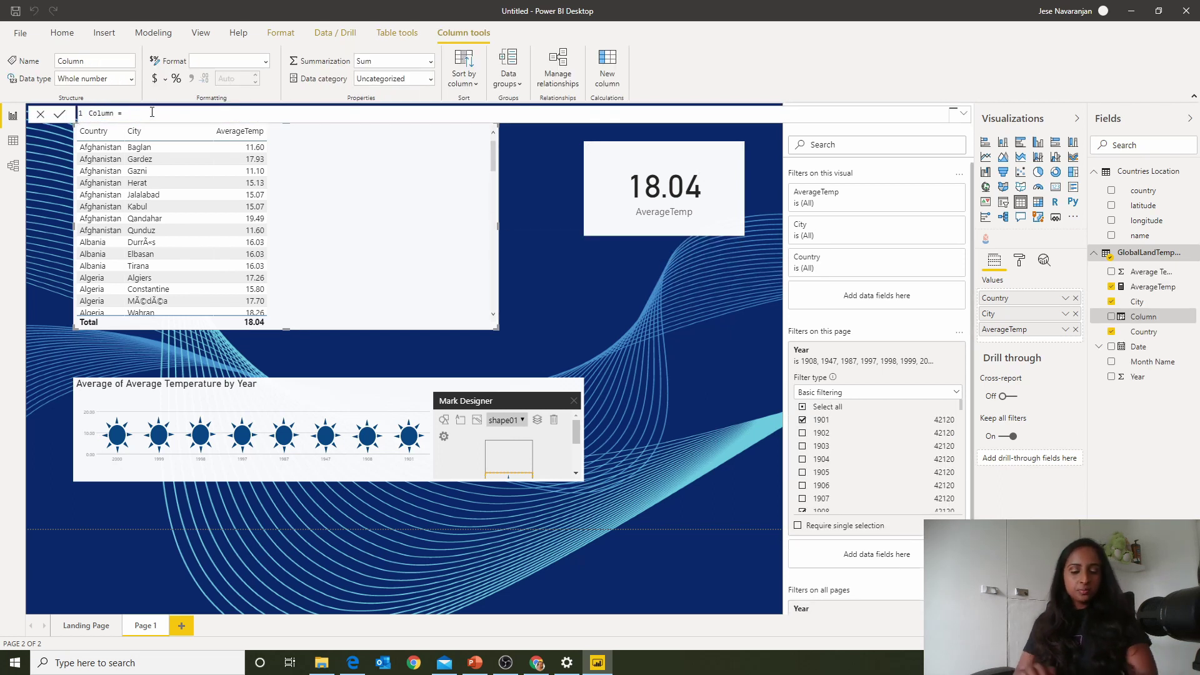
pyautogui.press('Left')
pyautogui.press('Left')
pyautogui.press('Left')
pyautogui.press('BackSpace')
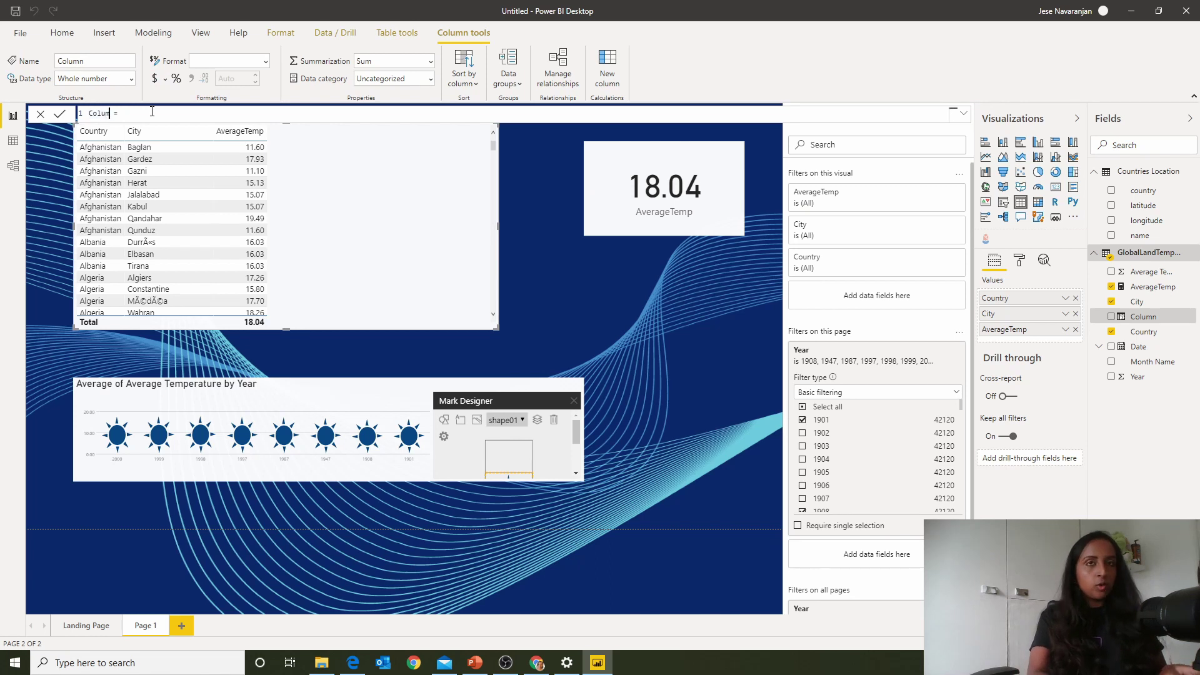
pyautogui.press('BackSpace')
pyautogui.press('BackSpace')
pyautogui.press('BackSpace')
pyautogui.press('BackSpace')
pyautogui.press('BackSpace')
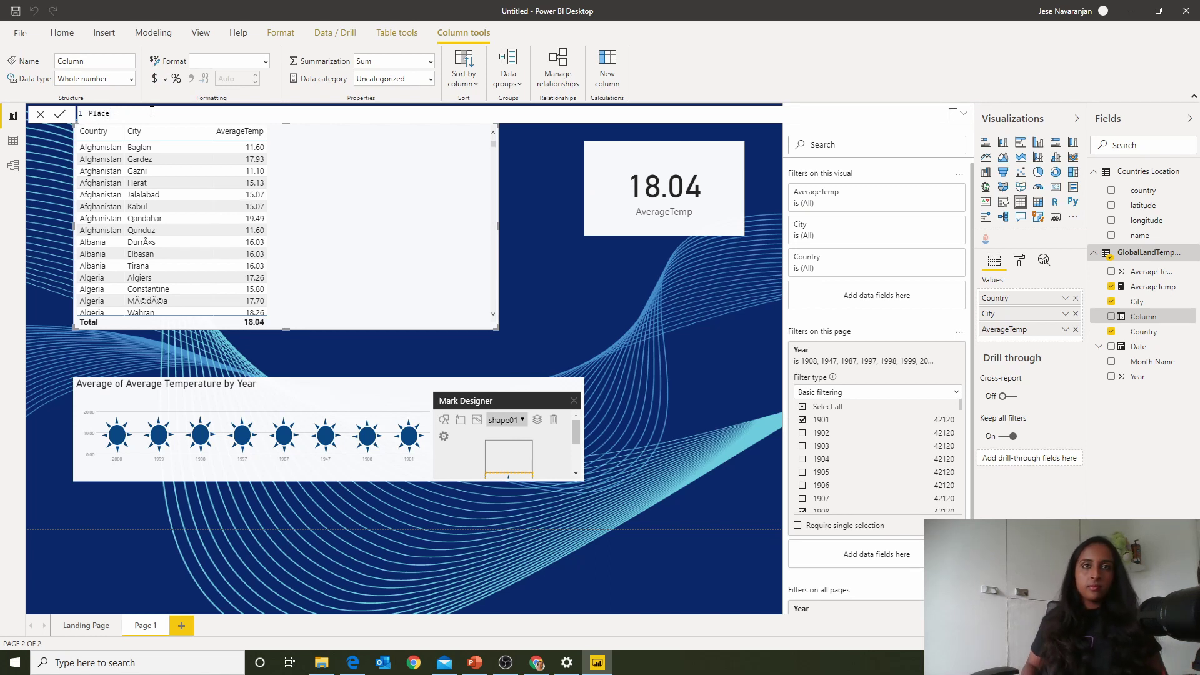
# Enter the Place formula joining GlobalLandTemperaturesByCity[Country] and GlobalLandTemperaturesByCity[City] with & around a single-quoted ' - ' separator.
pyautogui.write('Cpos')
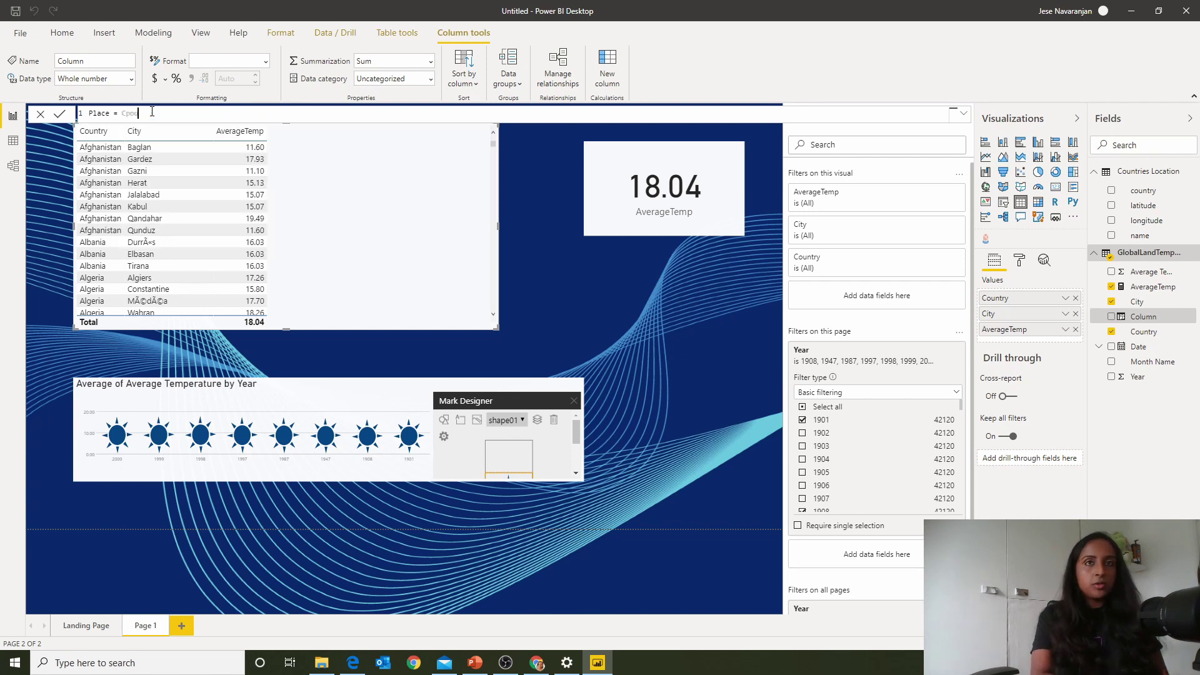
pyautogui.press('BackSpace')
pyautogui.press('BackSpace')
pyautogui.press('BackSpace')
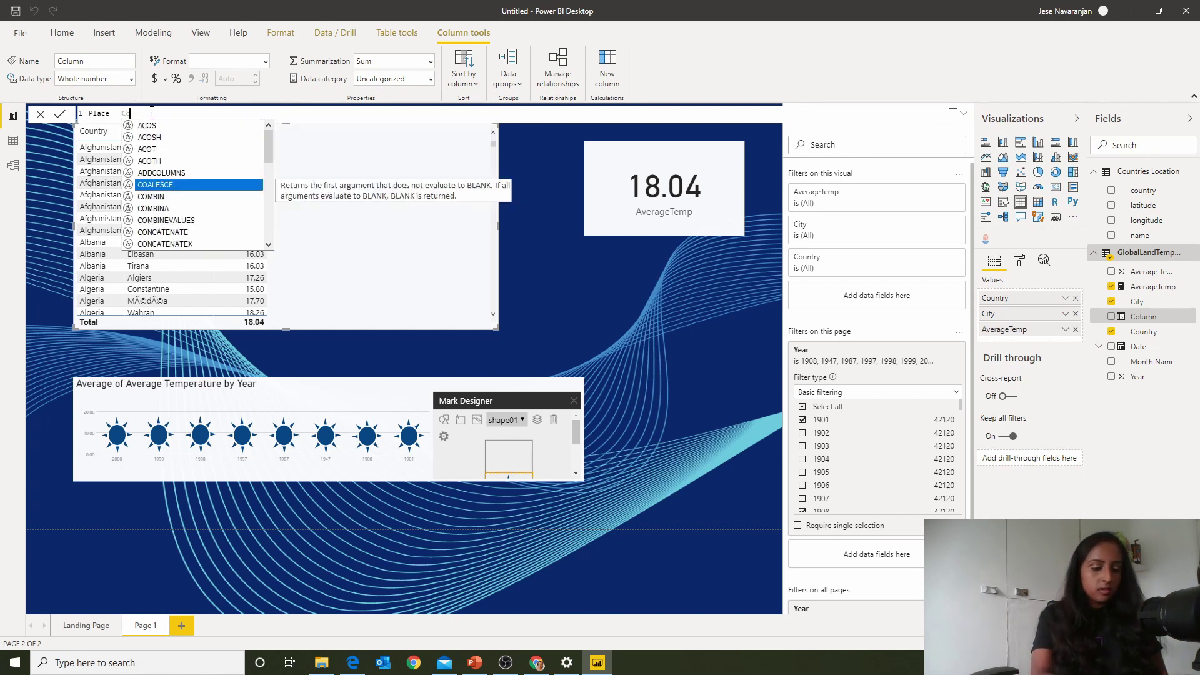
pyautogui.write('ountr')
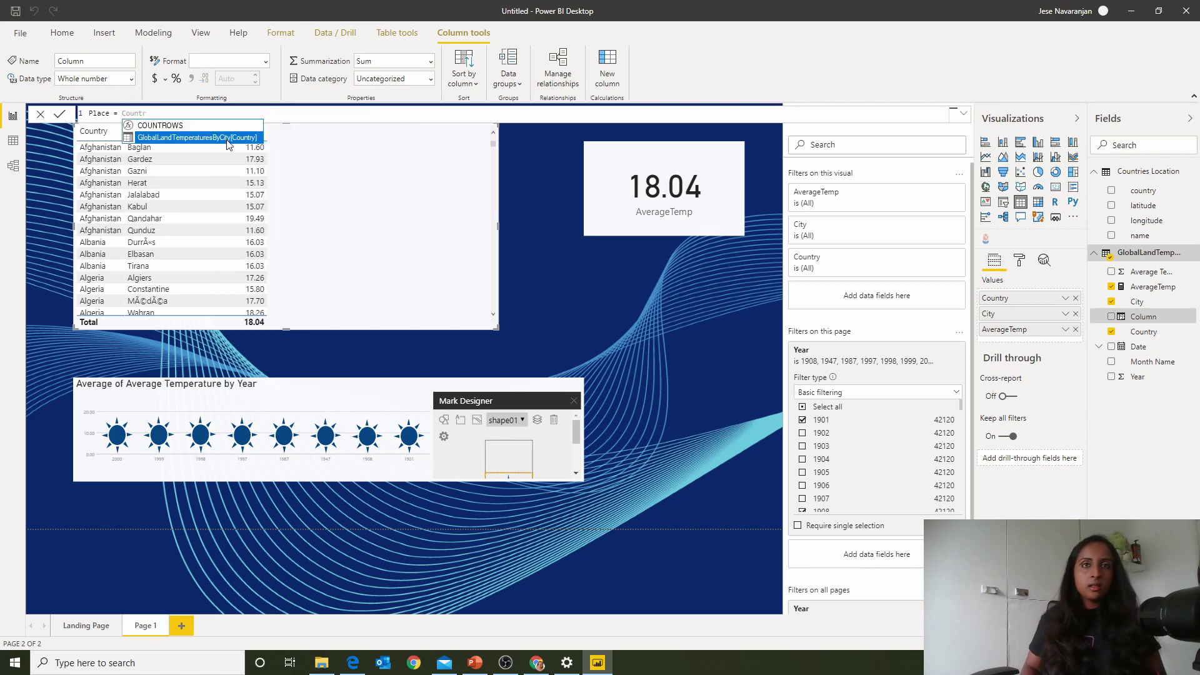
pyautogui.click(253, 137)
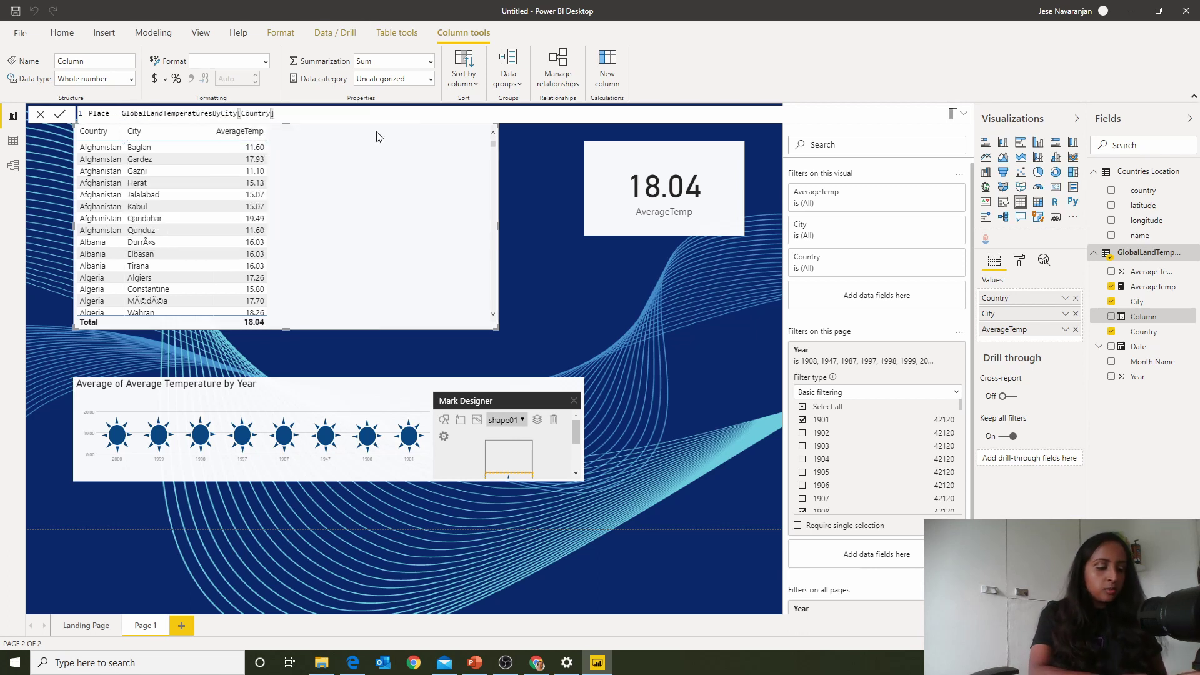
pyautogui.write('&')
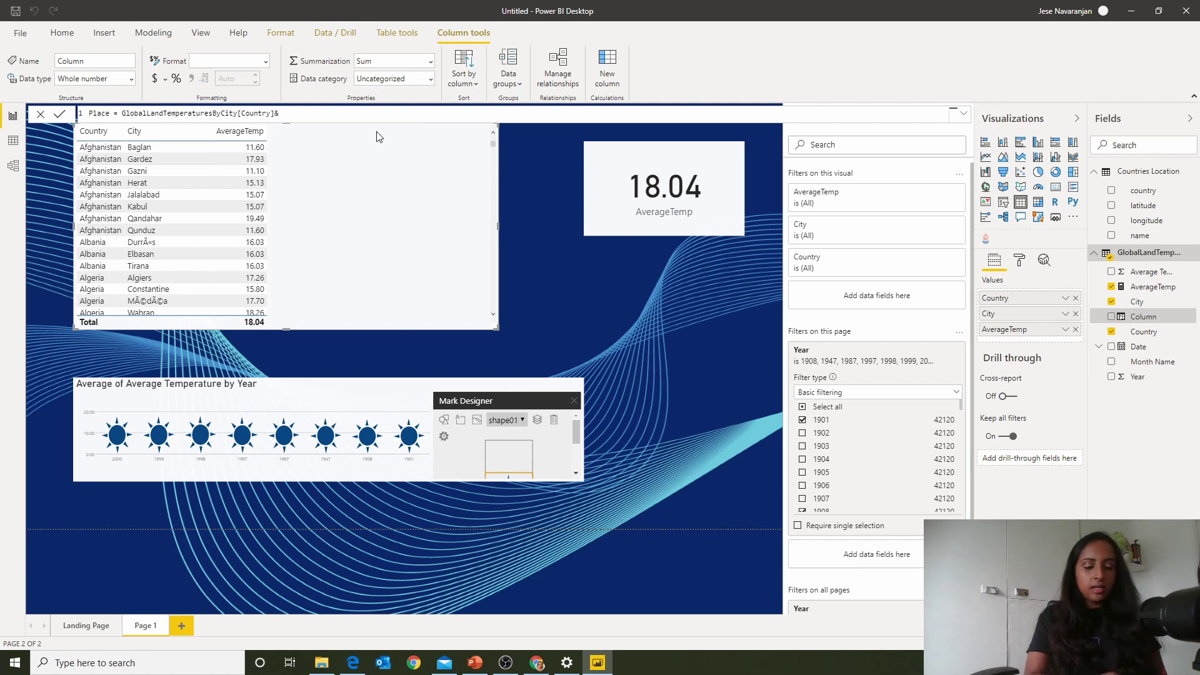
pyautogui.write("'")
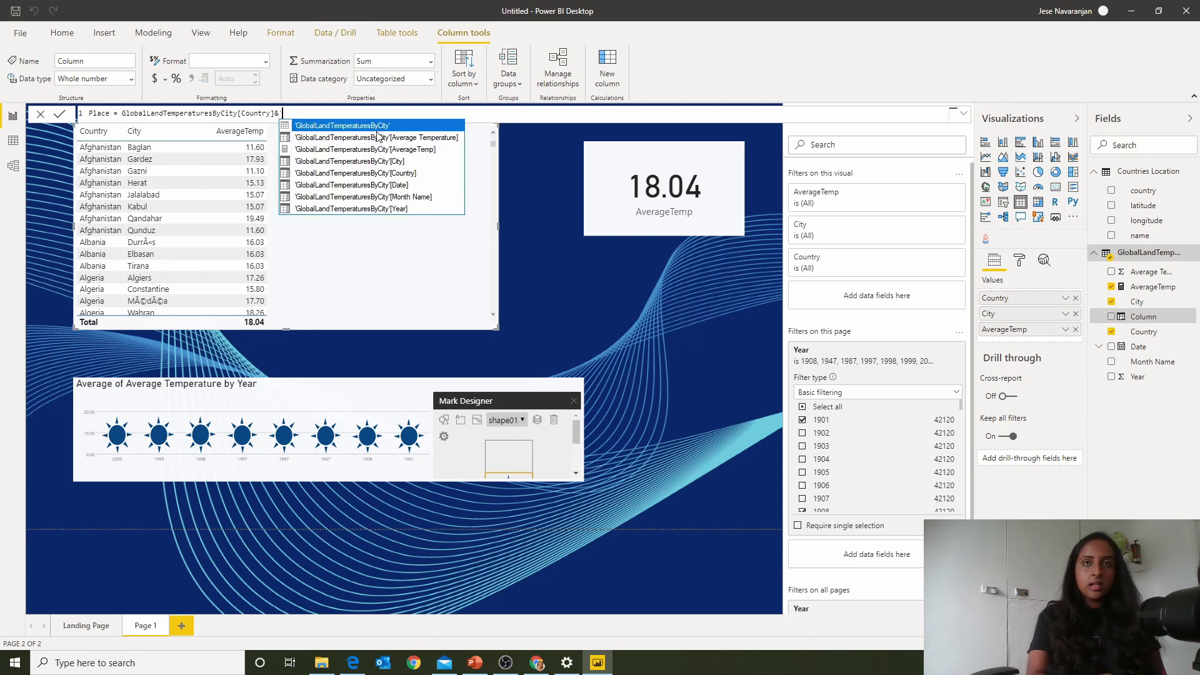
pyautogui.write("- '&")
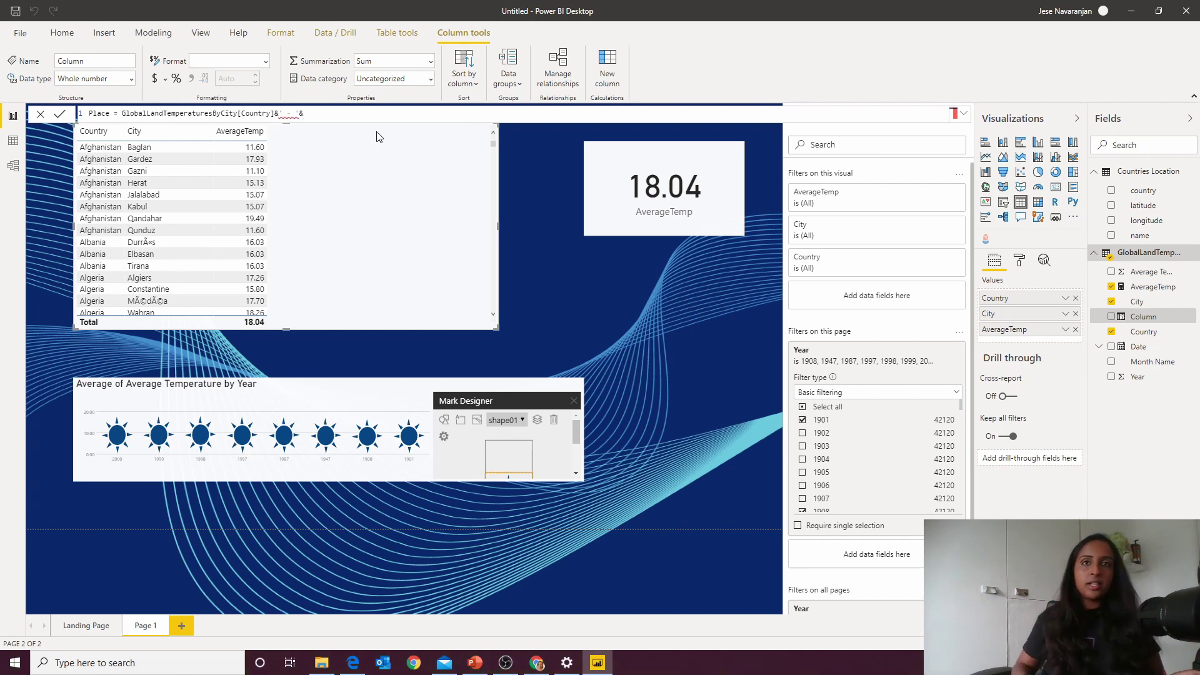
pyautogui.write('city')
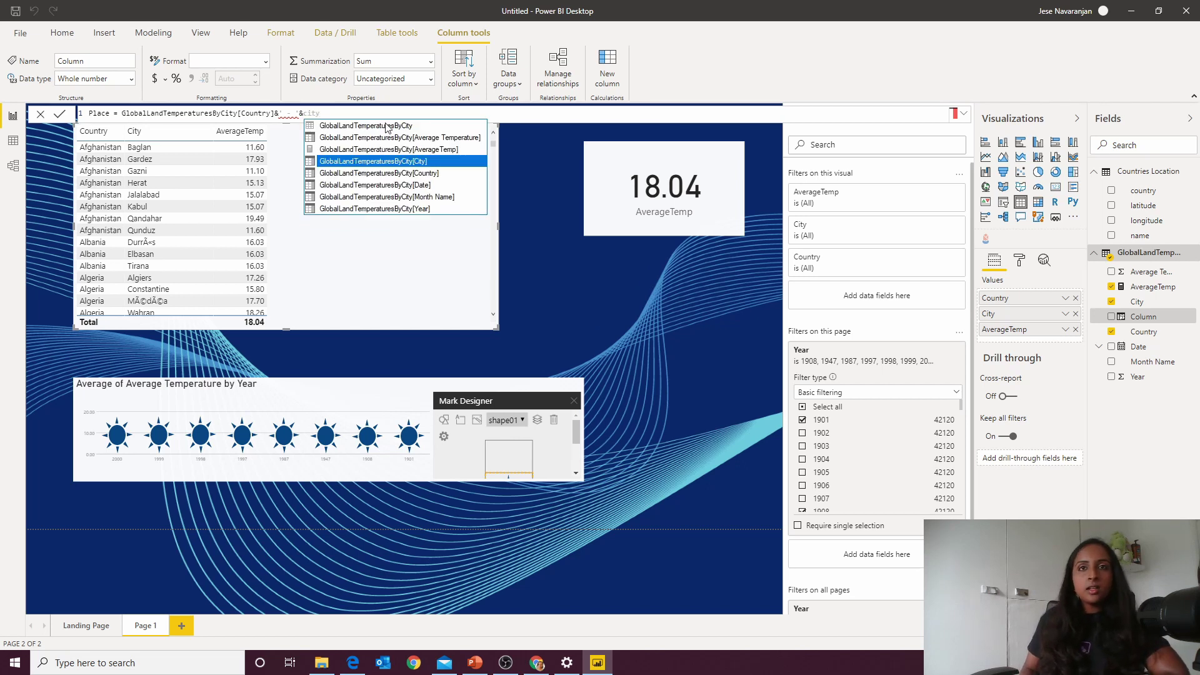
pyautogui.click(415, 162)
# Change the Place formula's separator to double-quoted " - " and add the Place field as the table visual's first column.
pyautogui.click(299, 113)
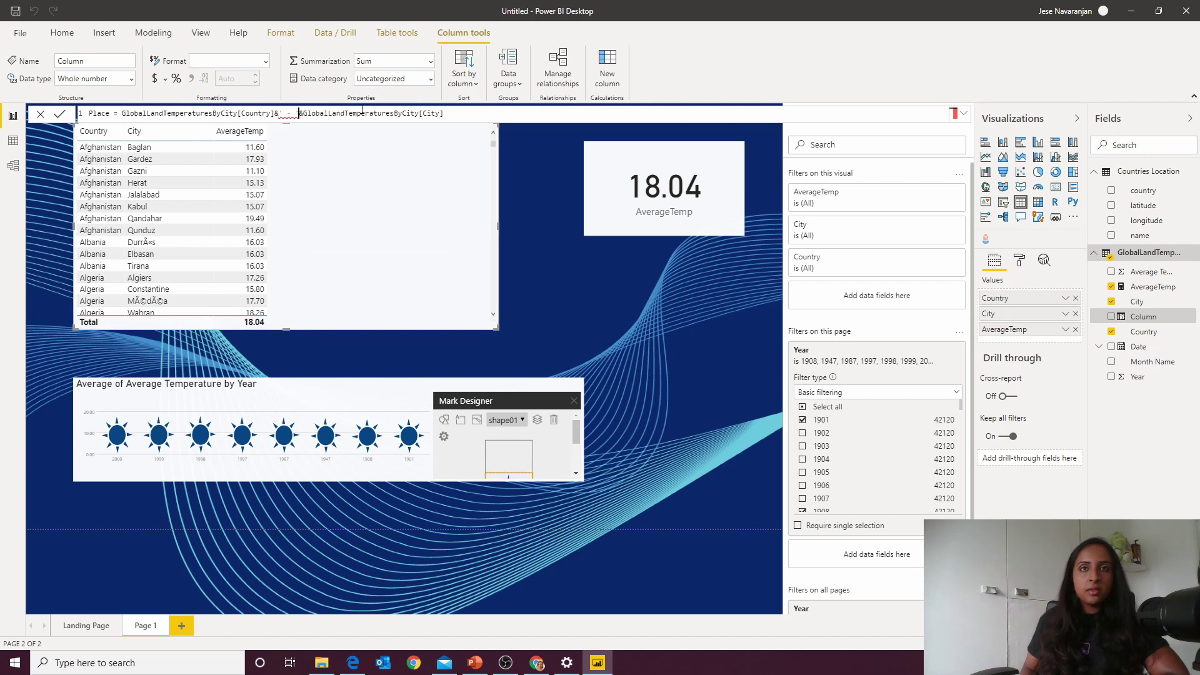
pyautogui.press('BackSpace')
pyautogui.write('"')
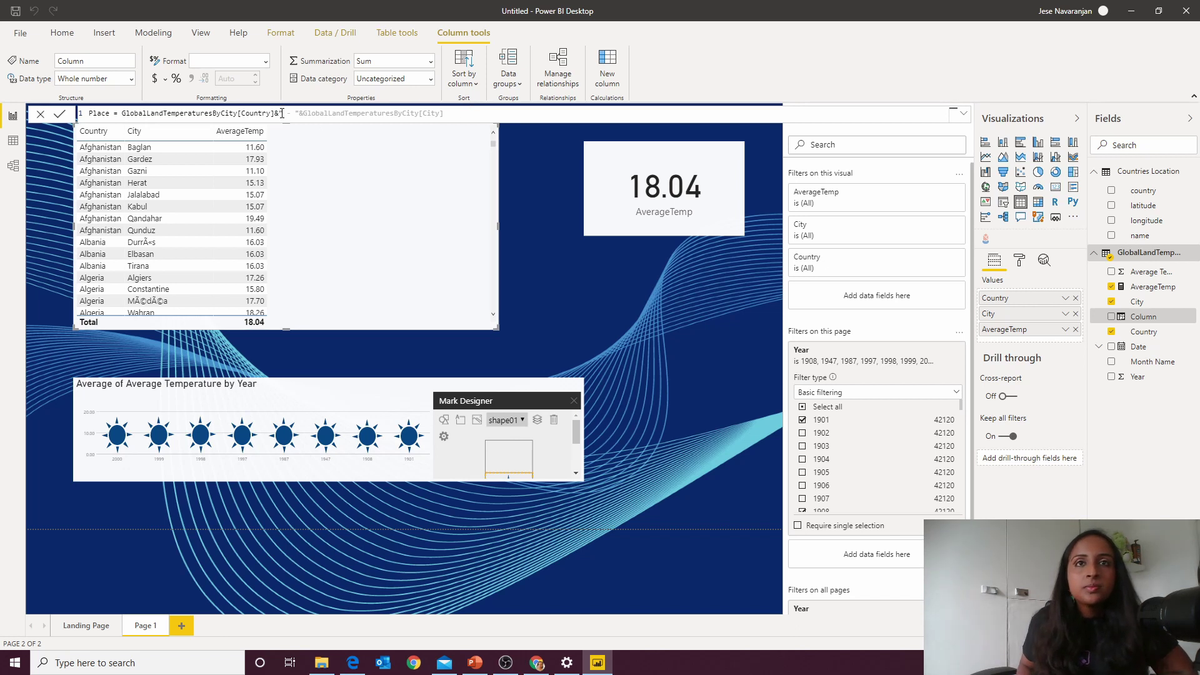
pyautogui.click(479, 110)
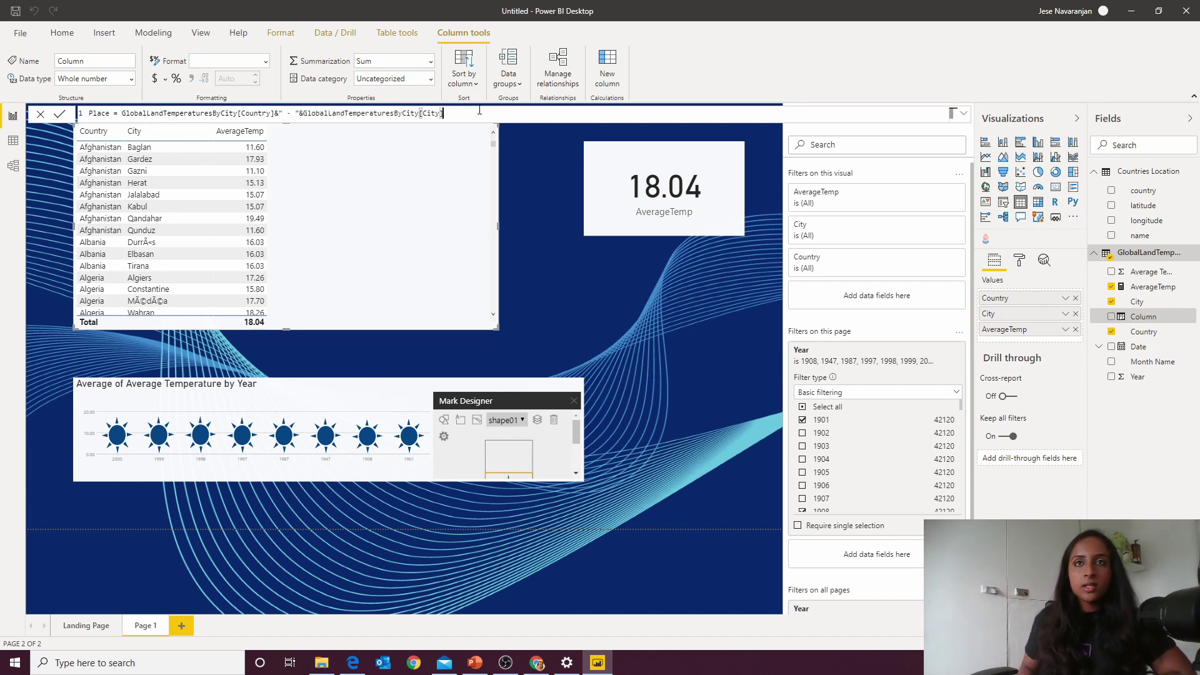
pyautogui.press('Return')
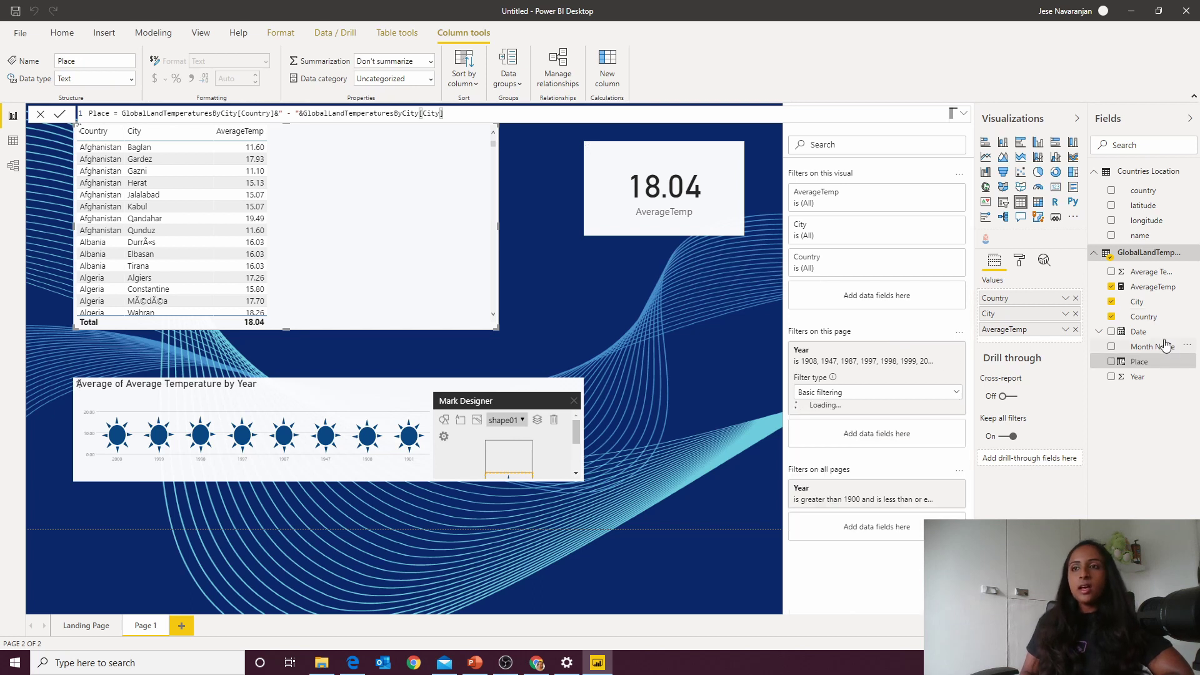
pyautogui.moveTo(1156, 361); pyautogui.dragTo(1056, 294)
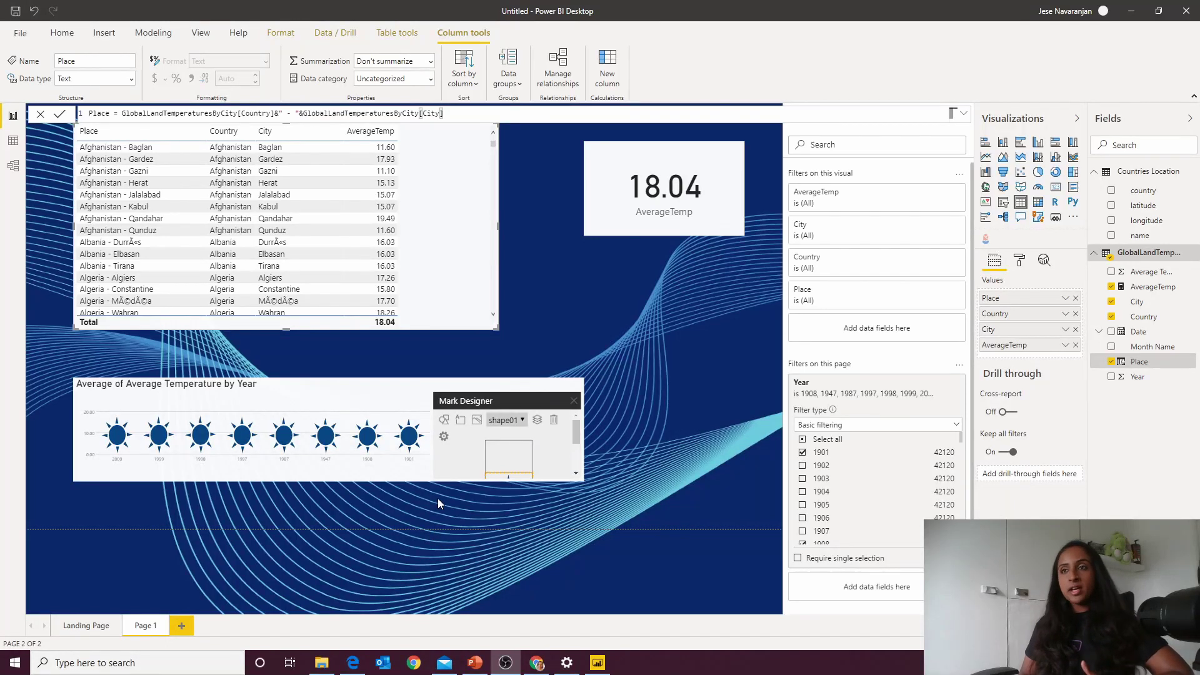
# Add a new report page and place an enlarged map visual on it, set in from the page's upper-left corner.
pyautogui.click(13, 165)
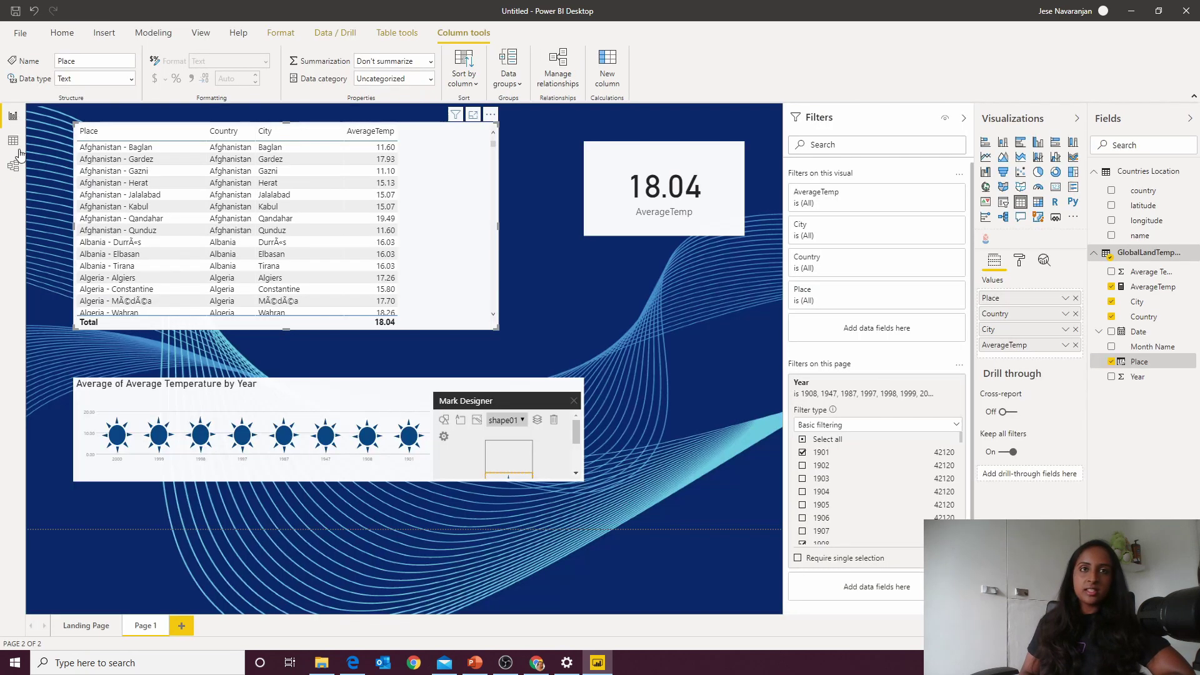
pyautogui.click(13, 115)
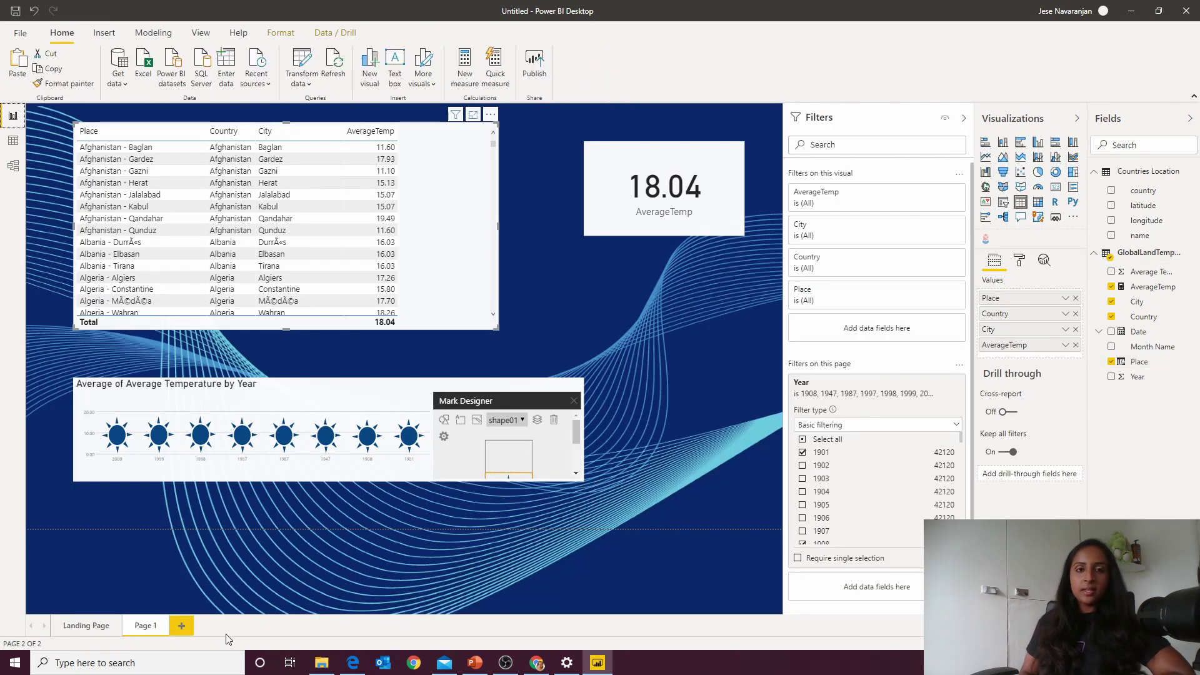
pyautogui.click(181, 626)
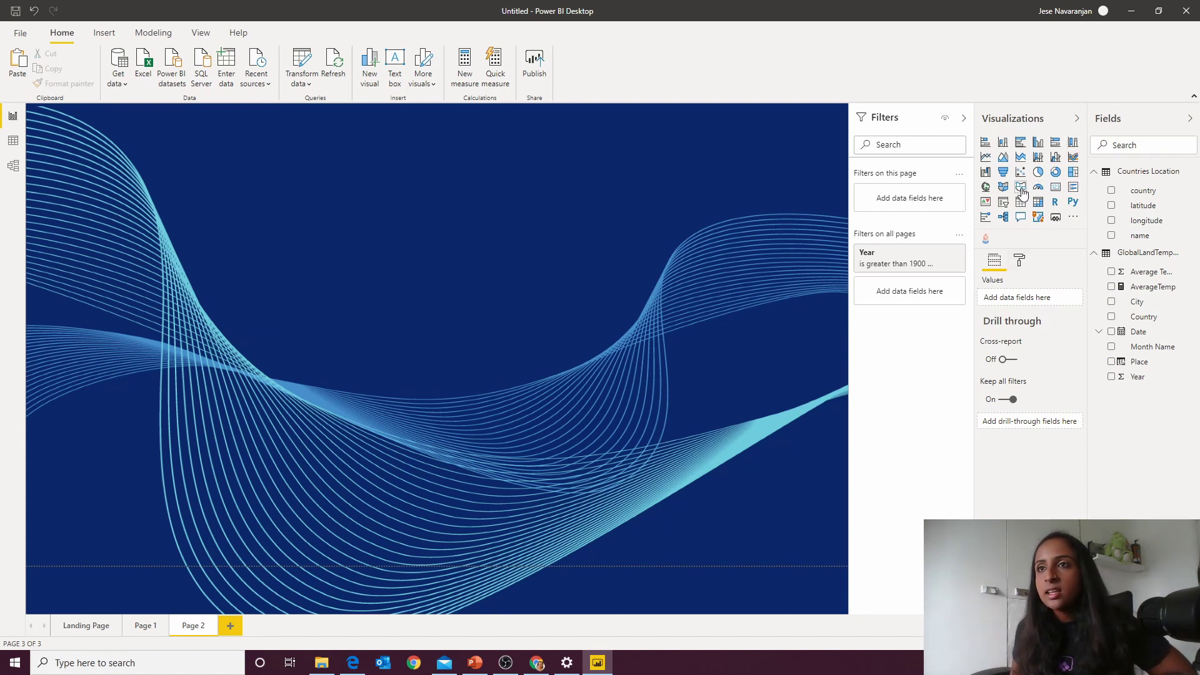
pyautogui.click(986, 188)
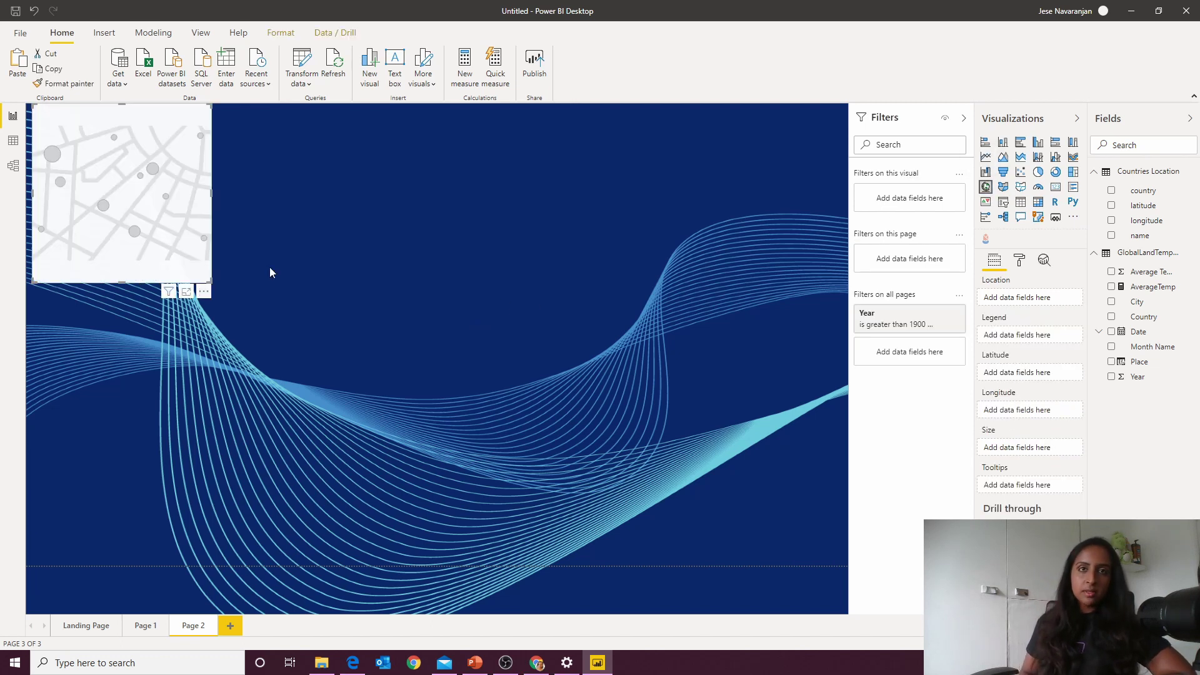
pyautogui.moveTo(207, 286); pyautogui.dragTo(478, 398)
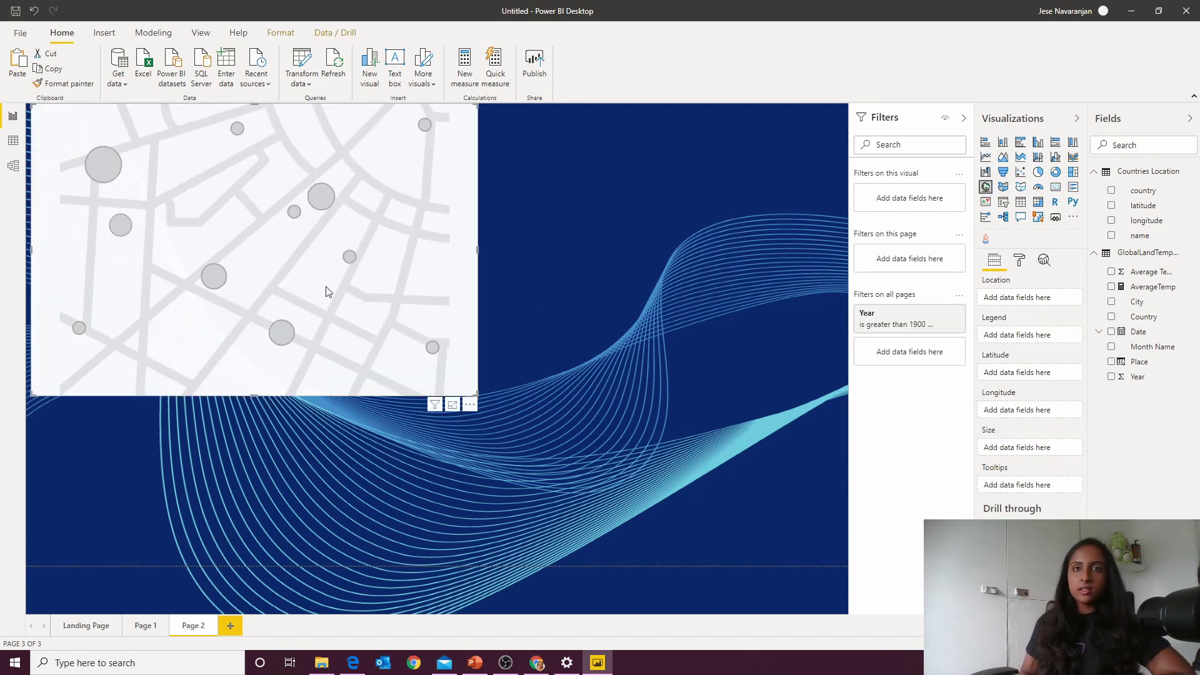
pyautogui.moveTo(327, 289); pyautogui.dragTo(392, 388)
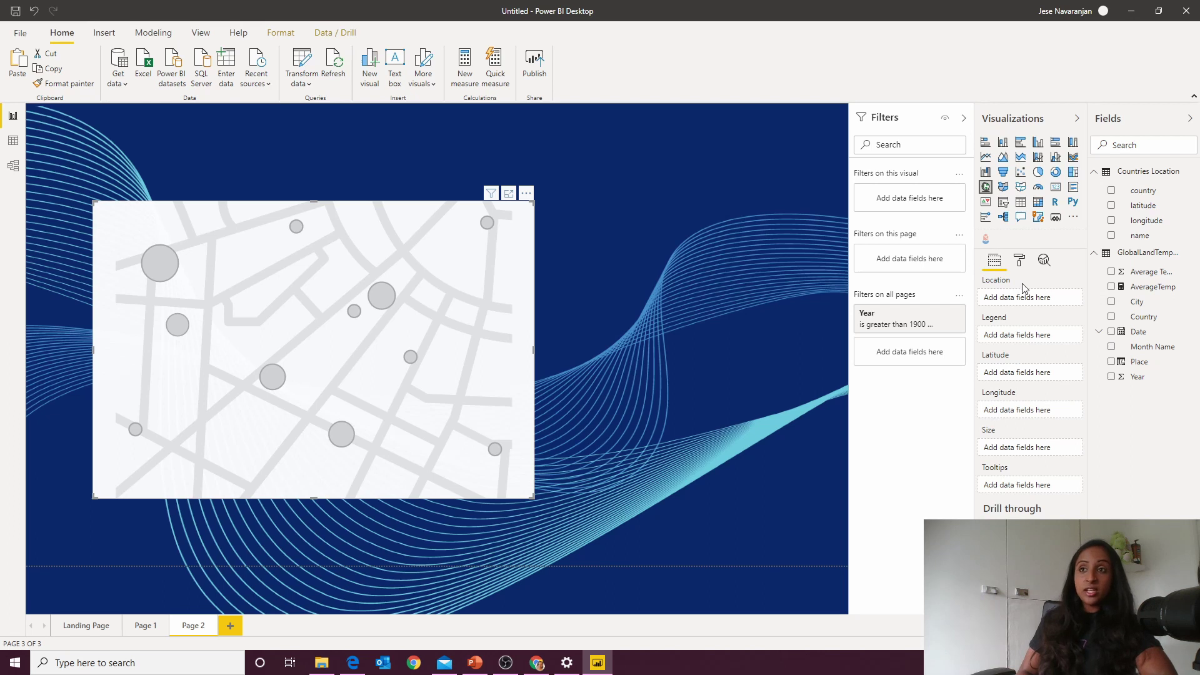
# Assign longitude, latitude and AverageTemp to the map's Longitude, Latitude and Size, and enlarge the map visual.
pyautogui.moveTo(1145, 221); pyautogui.dragTo(1031, 411)
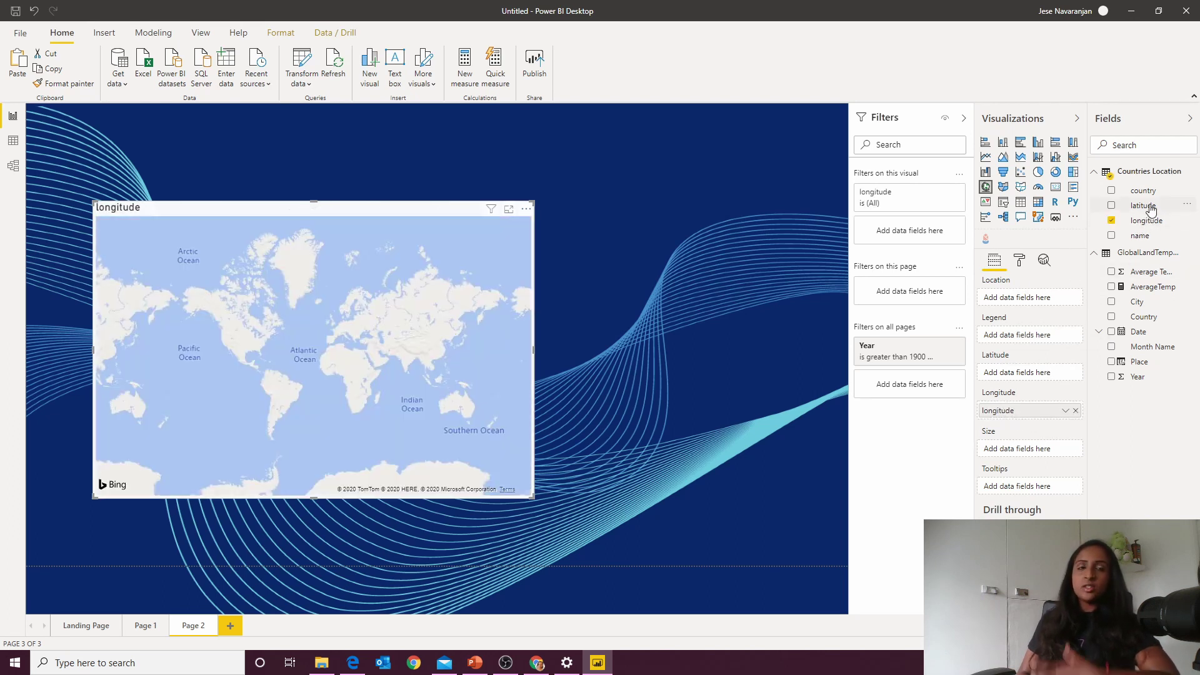
pyautogui.moveTo(1153, 206); pyautogui.dragTo(1047, 374)
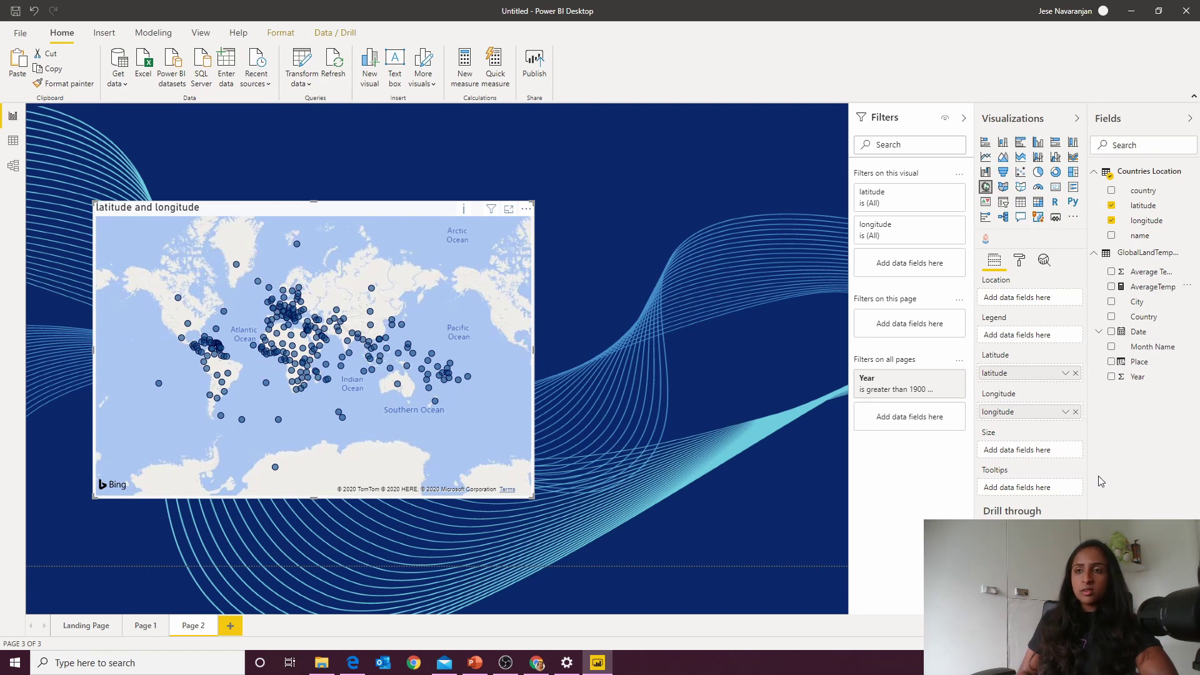
pyautogui.moveTo(1138, 287); pyautogui.dragTo(1032, 451)
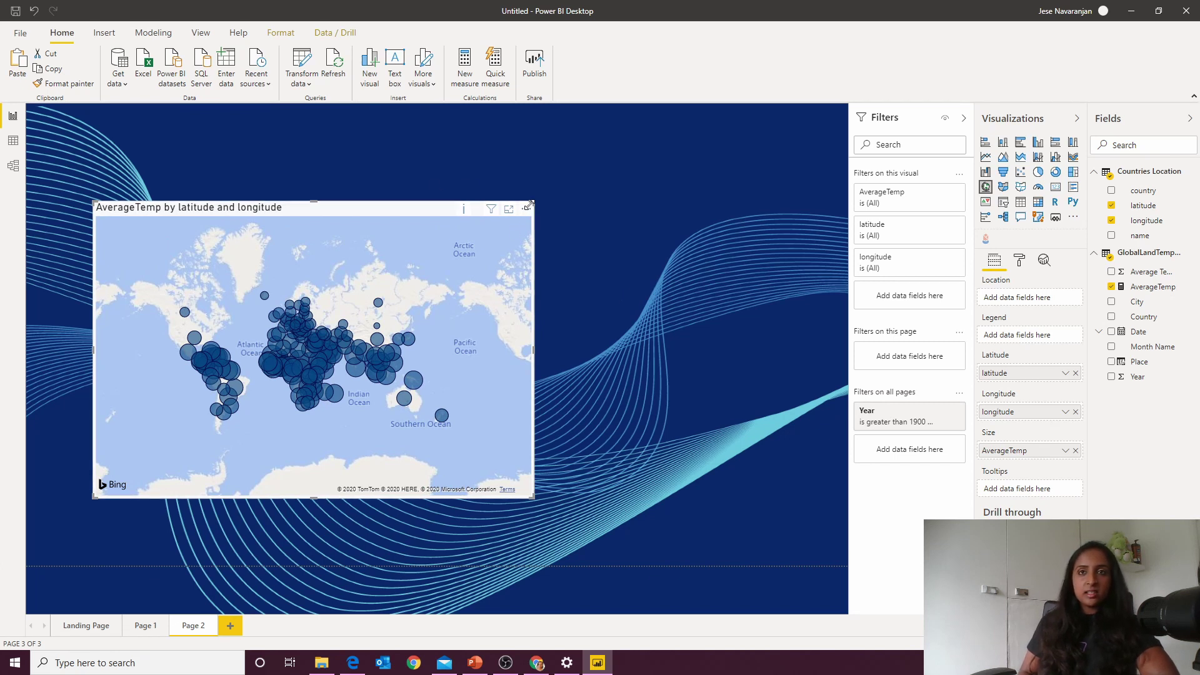
pyautogui.moveTo(532, 202); pyautogui.dragTo(621, 165)
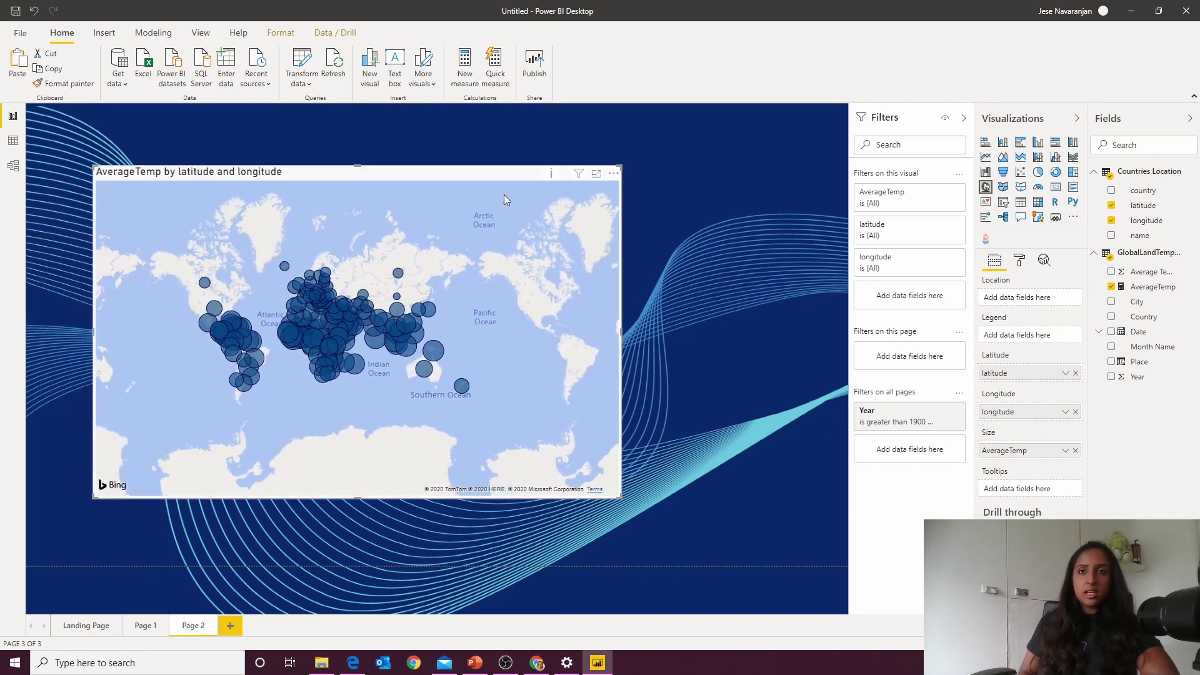
# Create a Year slicer beside the map and change it from a range slider to a dropdown list.
pyautogui.click(685, 309)
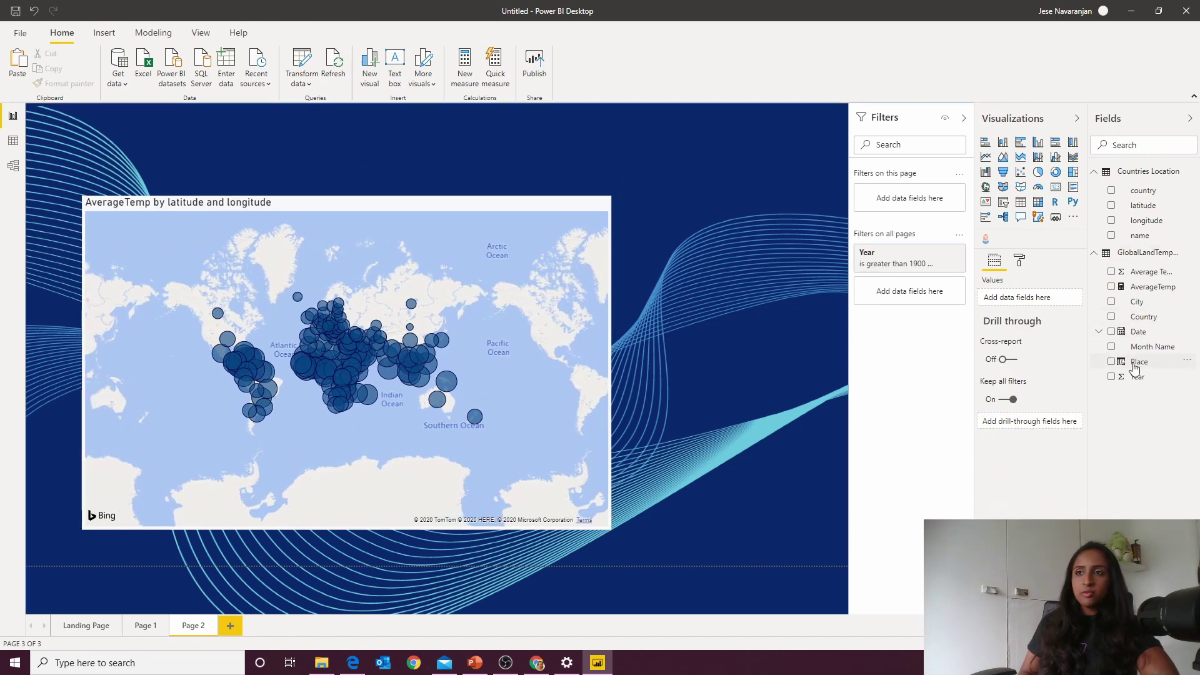
pyautogui.moveTo(1136, 376); pyautogui.dragTo(762, 244)
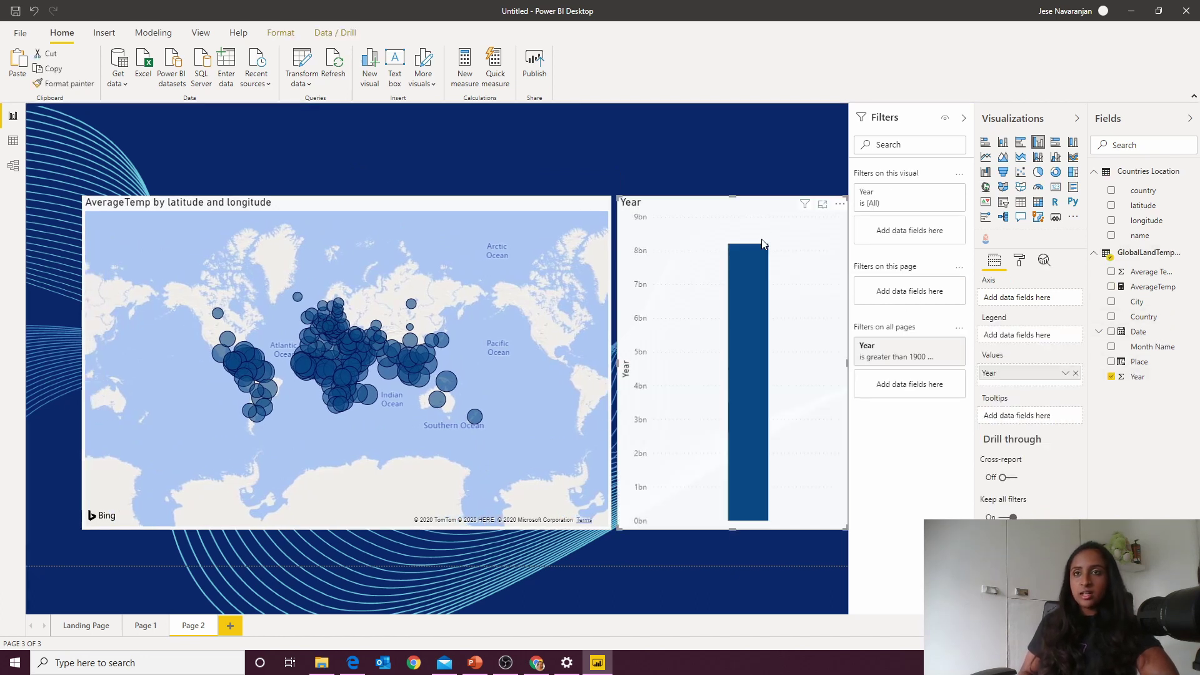
pyautogui.click(1002, 204)
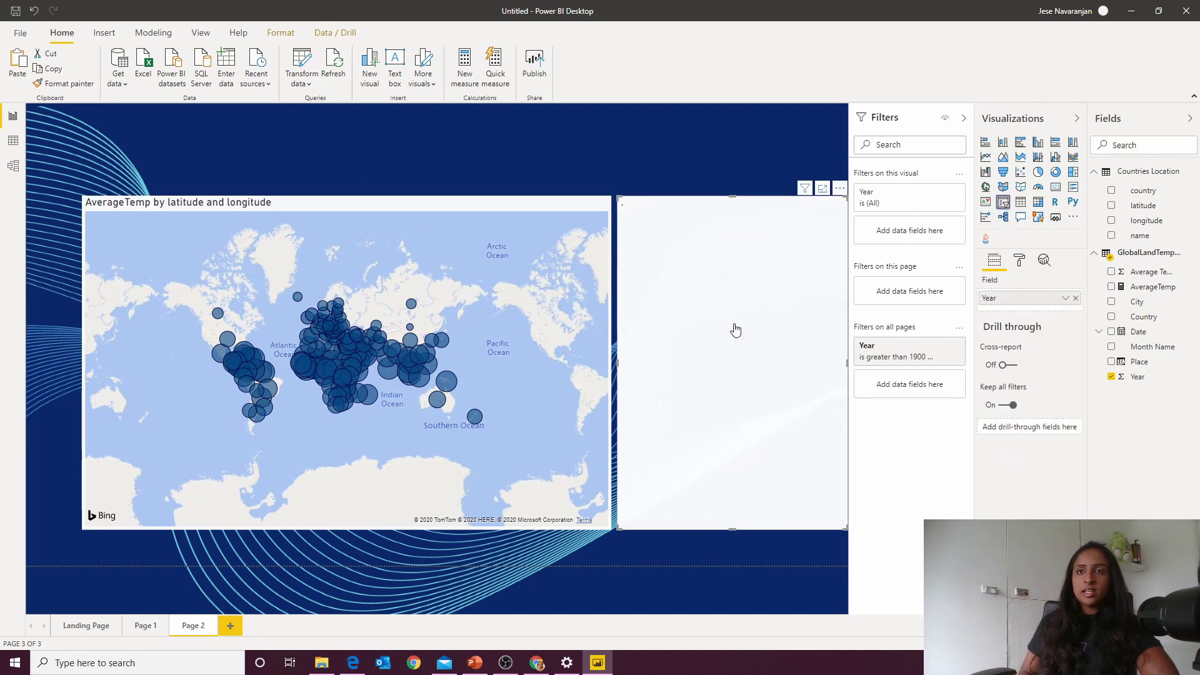
pyautogui.moveTo(633, 243); pyautogui.dragTo(780, 243)
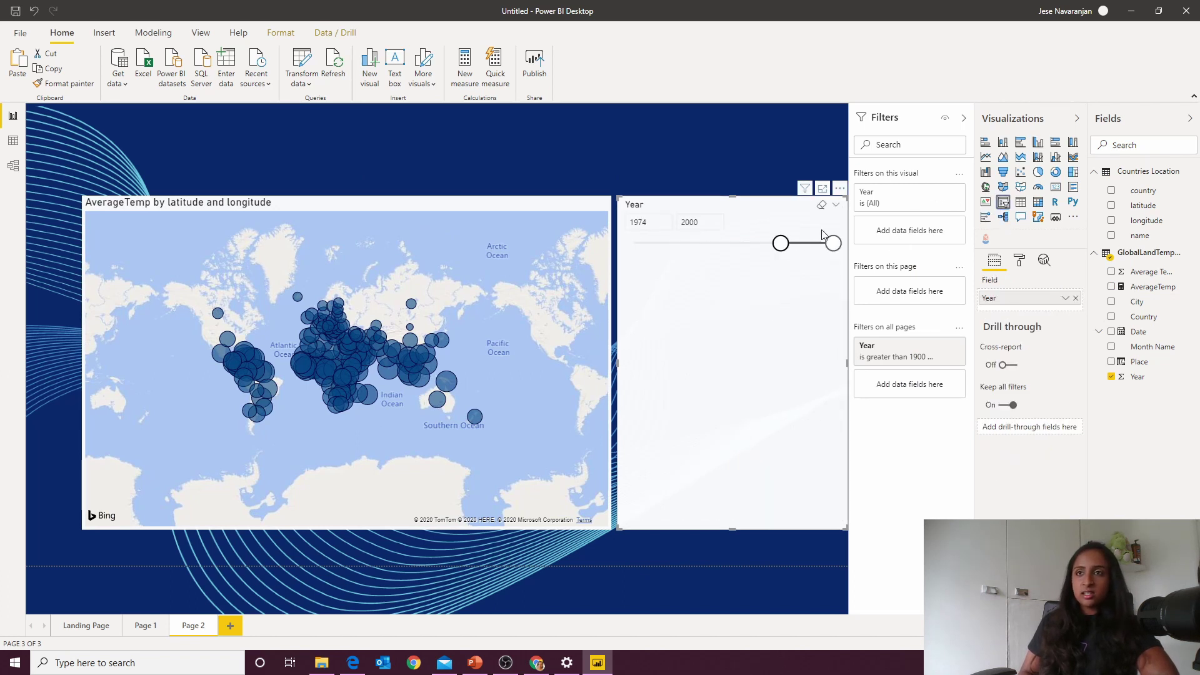
pyautogui.click(838, 208)
pyautogui.click(752, 243)
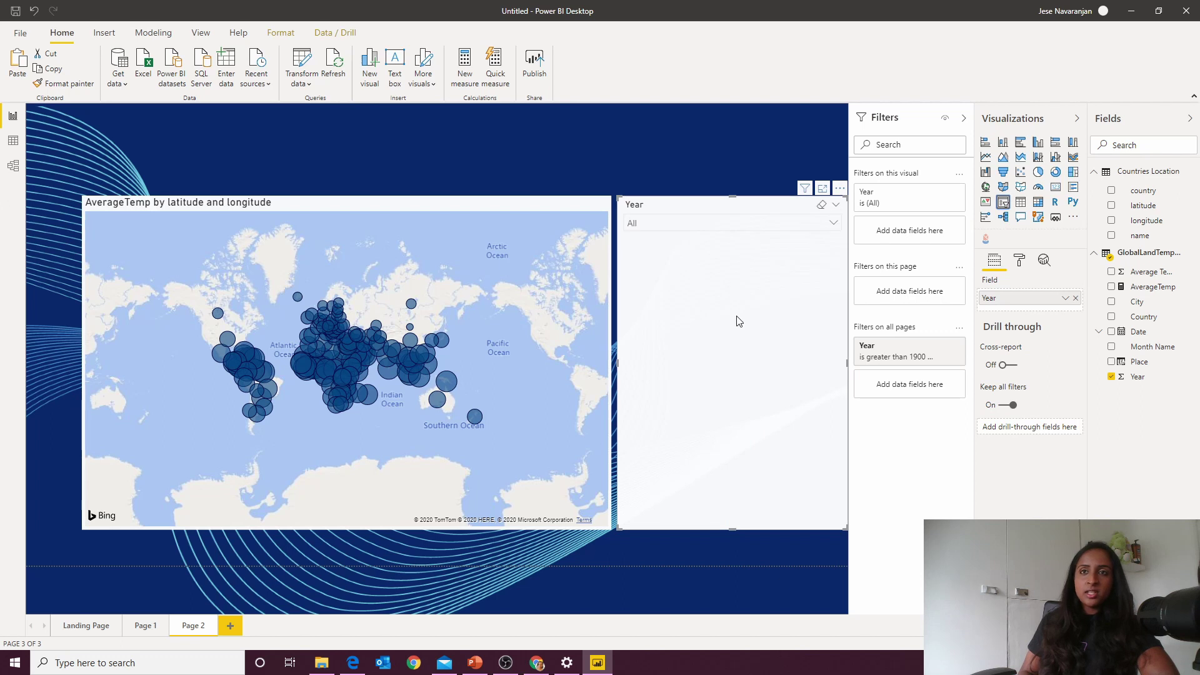
# Select 2000 in the Year slicer and shrink the slicer to a compact box level with the map's upper edge.
pyautogui.click(720, 230)
pyautogui.scroll(-20, 740, 328)
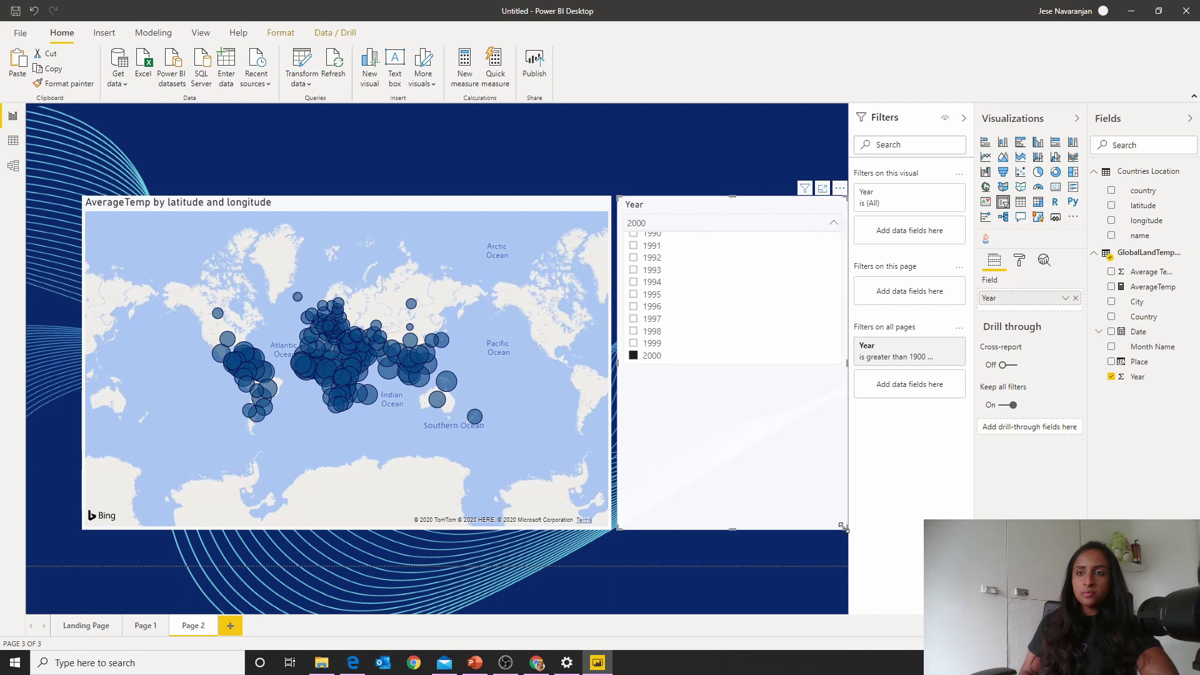
pyautogui.moveTo(848, 535); pyautogui.dragTo(822, 237)
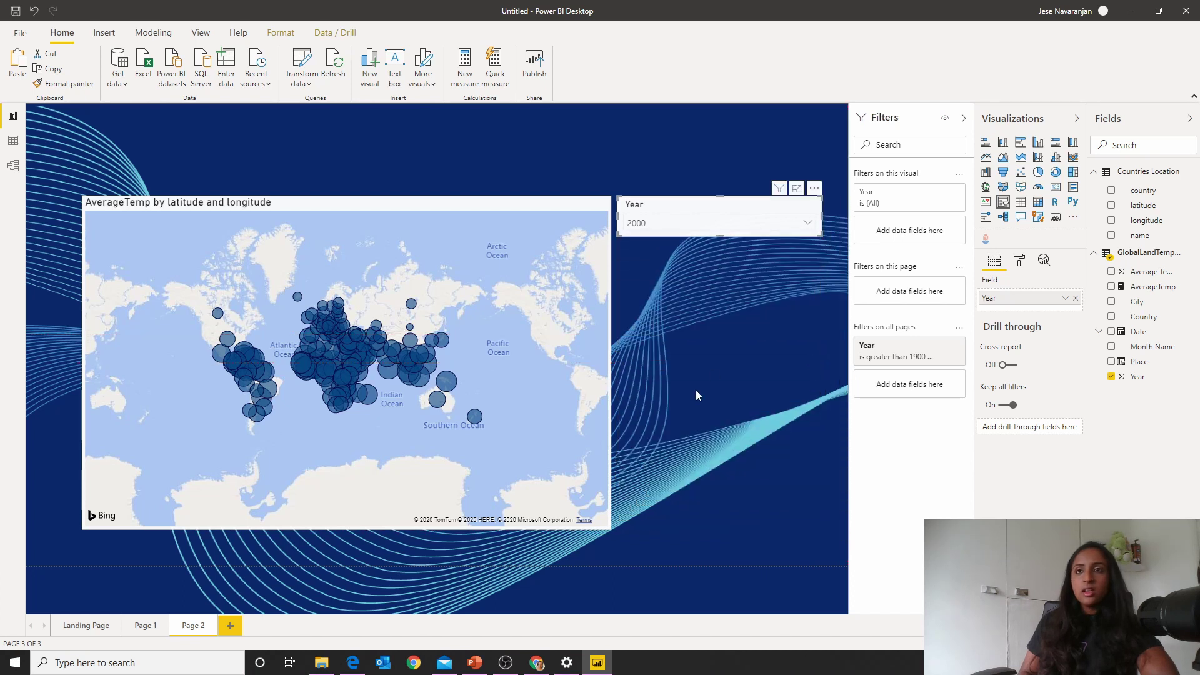
# Add a Month Name slicer beneath the Year slicer, leaving a gap between them, and select December.
pyautogui.click(700, 389)
pyautogui.click(1003, 203)
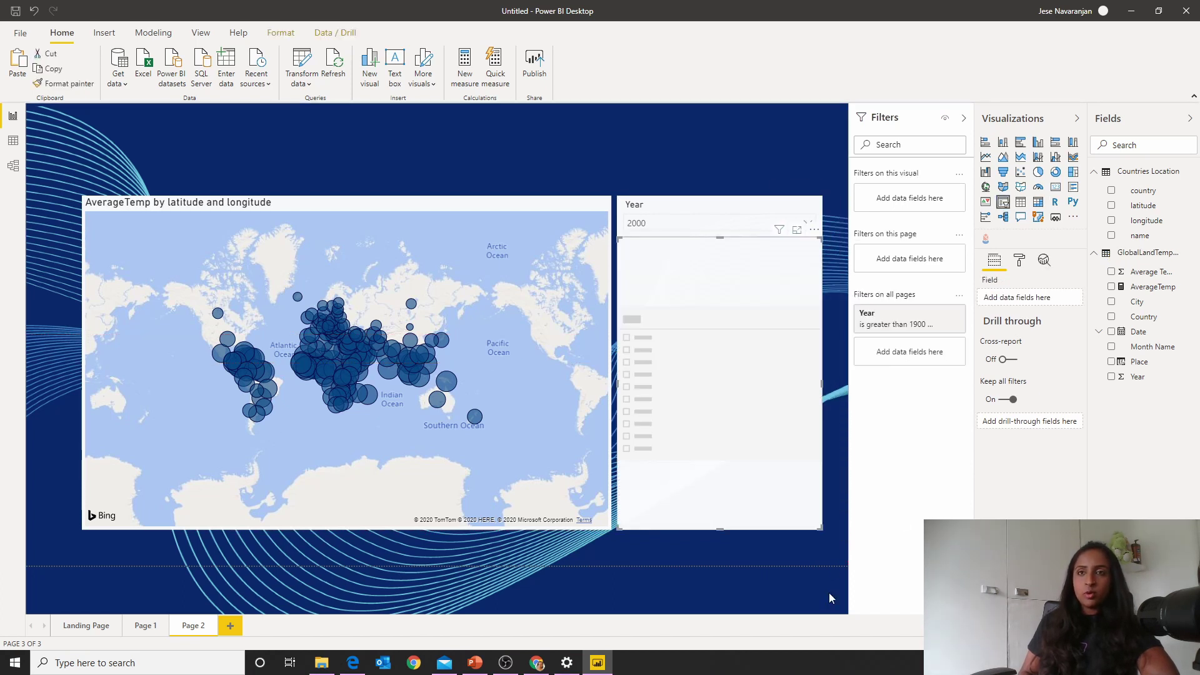
pyautogui.moveTo(819, 239); pyautogui.dragTo(831, 289)
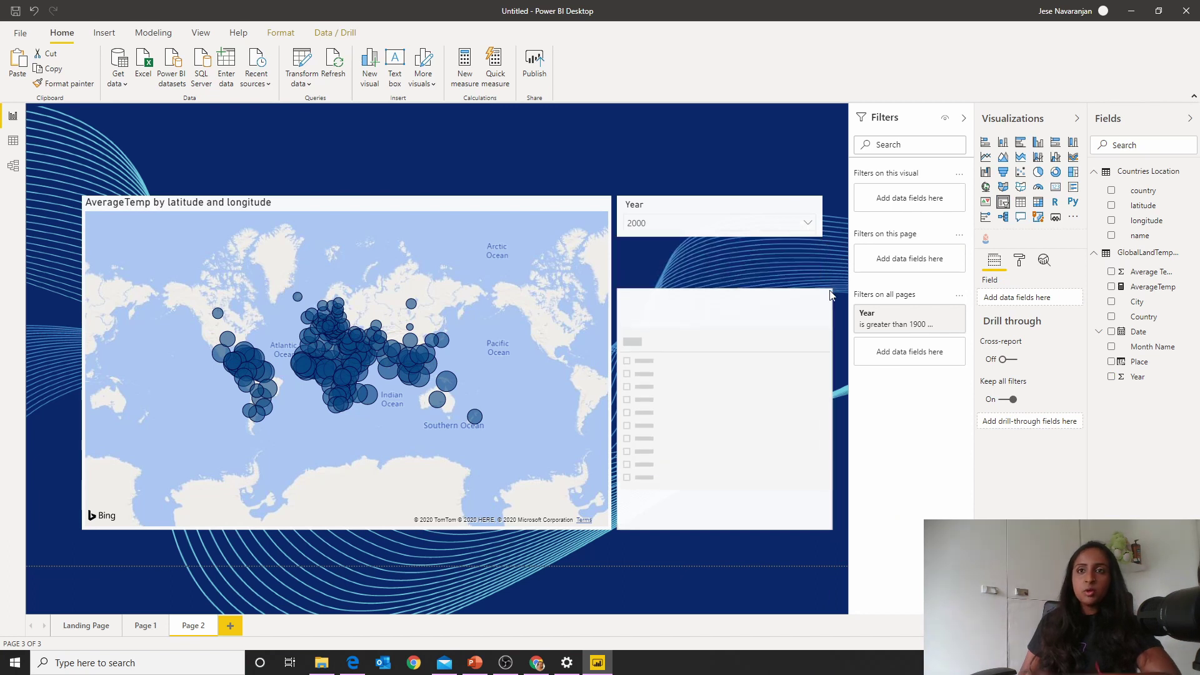
pyautogui.moveTo(1135, 354); pyautogui.dragTo(1047, 298)
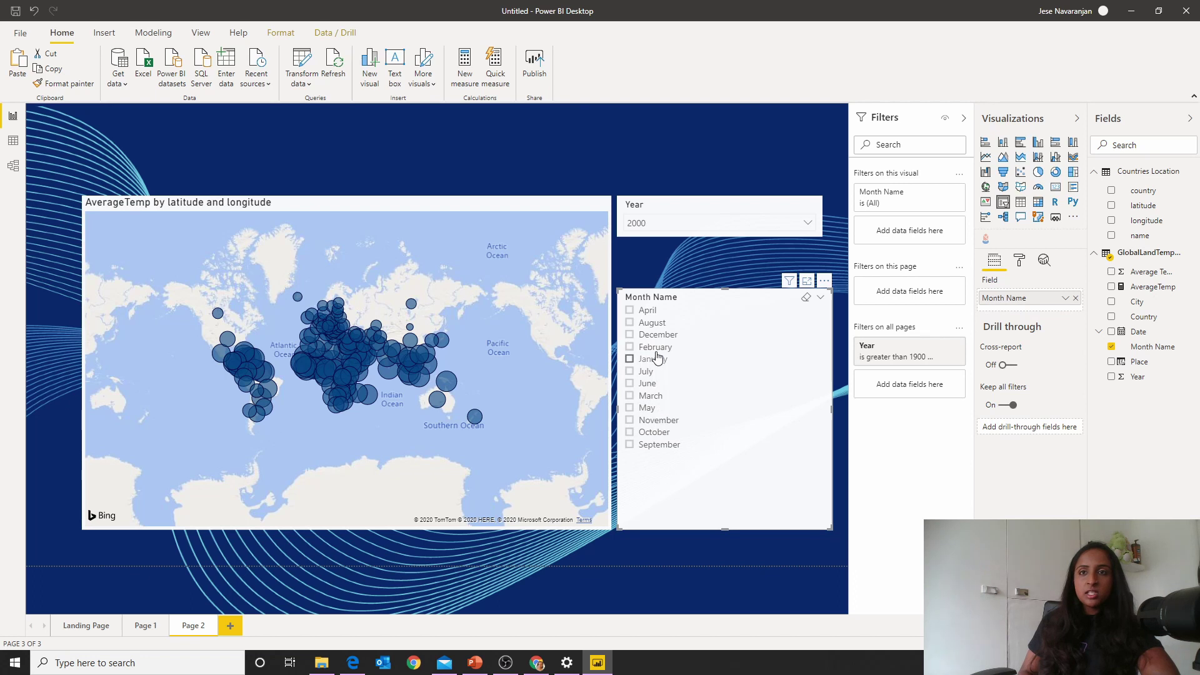
pyautogui.click(658, 334)
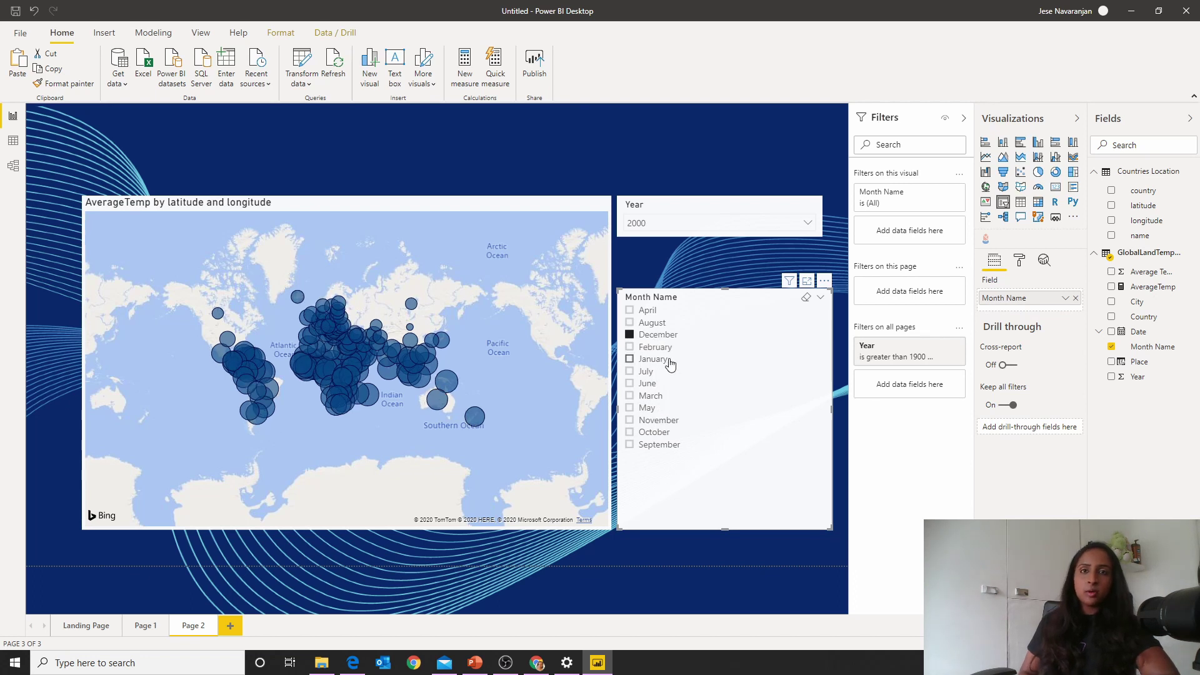
# Examine the December 2000 average temperatures of individual map bubbles across Australia, Europe and India.
pyautogui.click(330, 448)
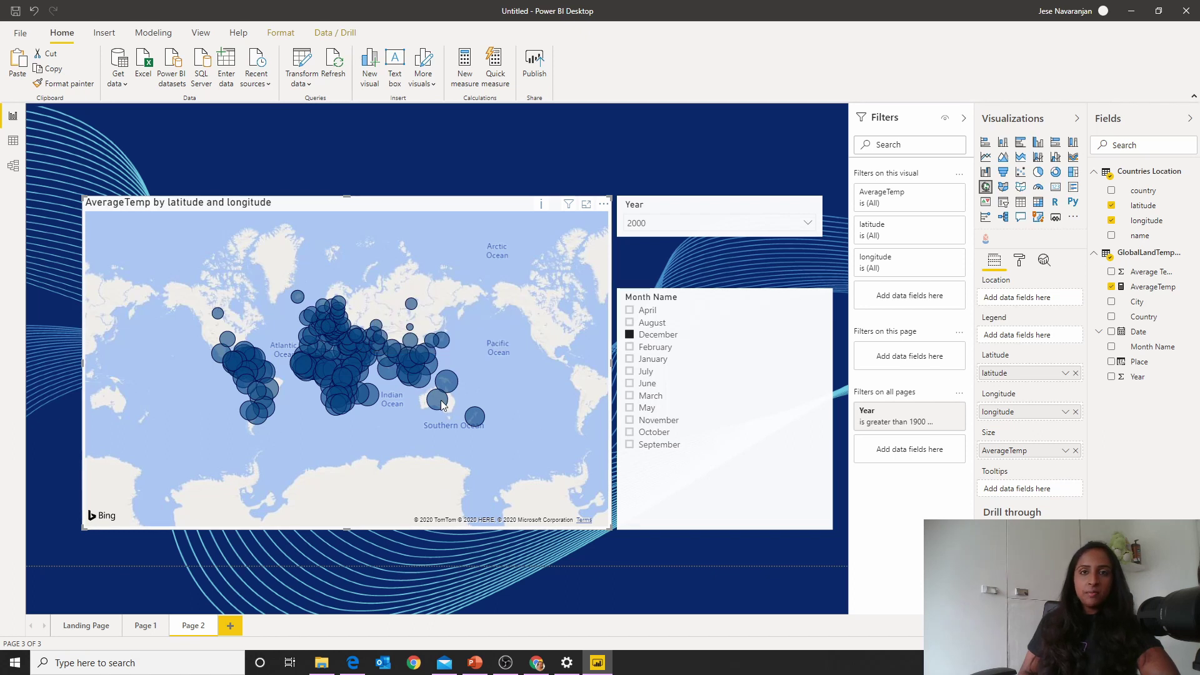
pyautogui.moveTo(450, 381)
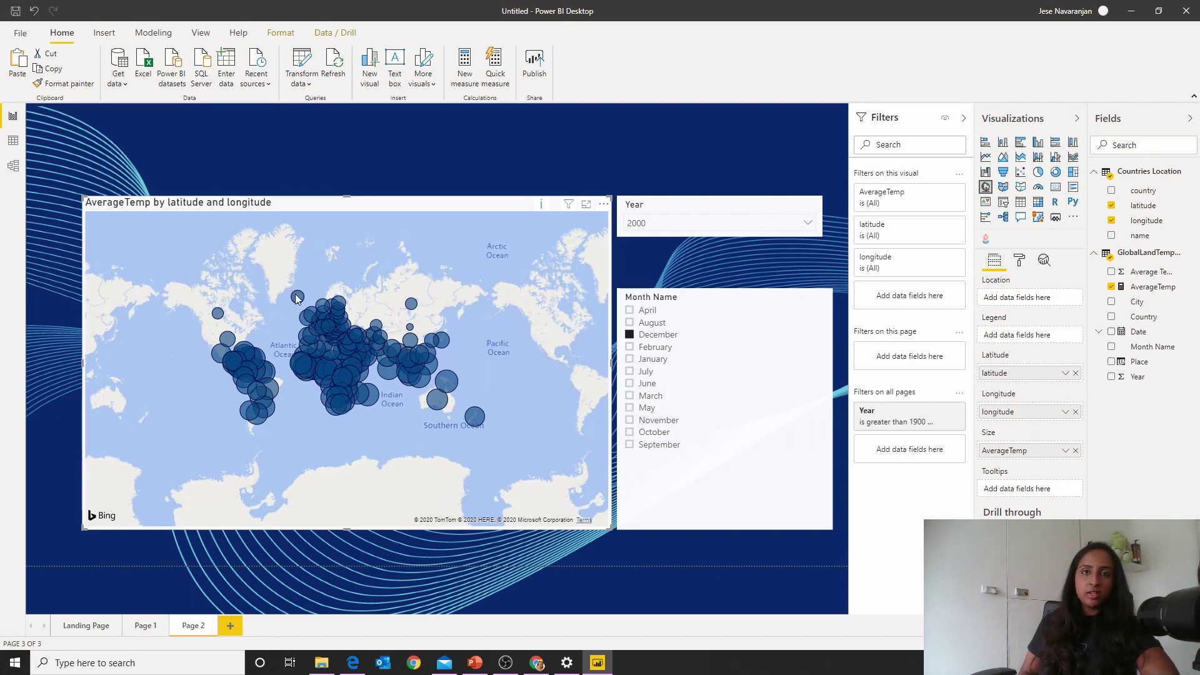
pyautogui.moveTo(297, 299)
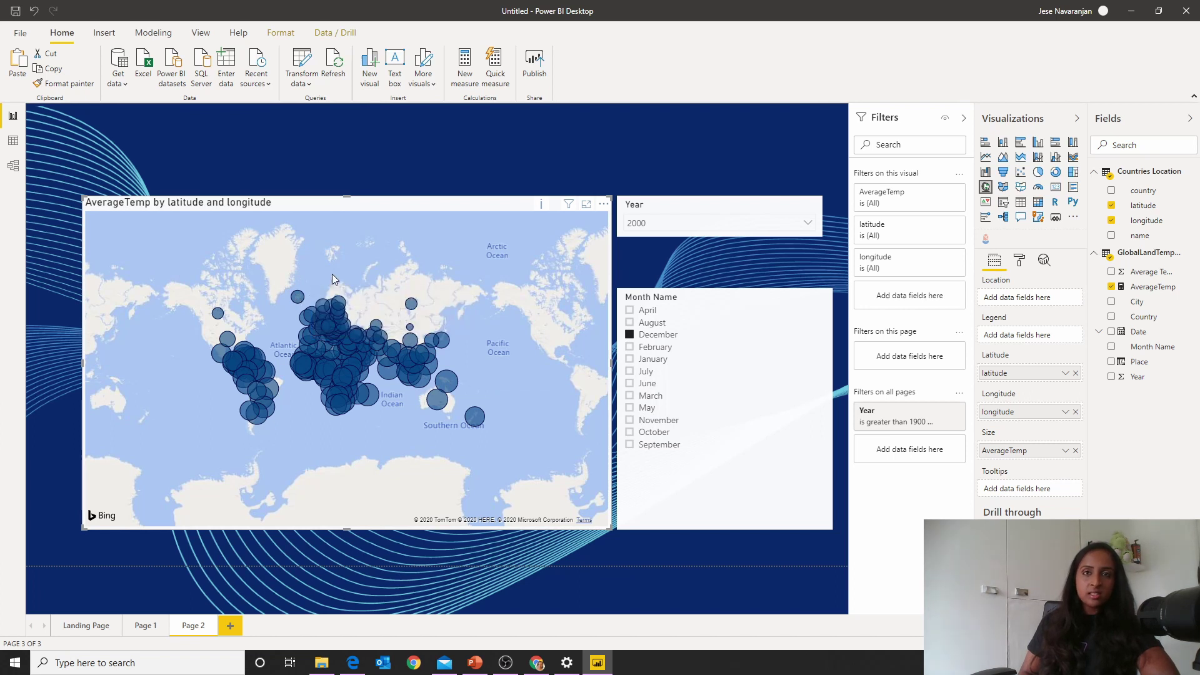
pyautogui.scroll(4, 332, 274)
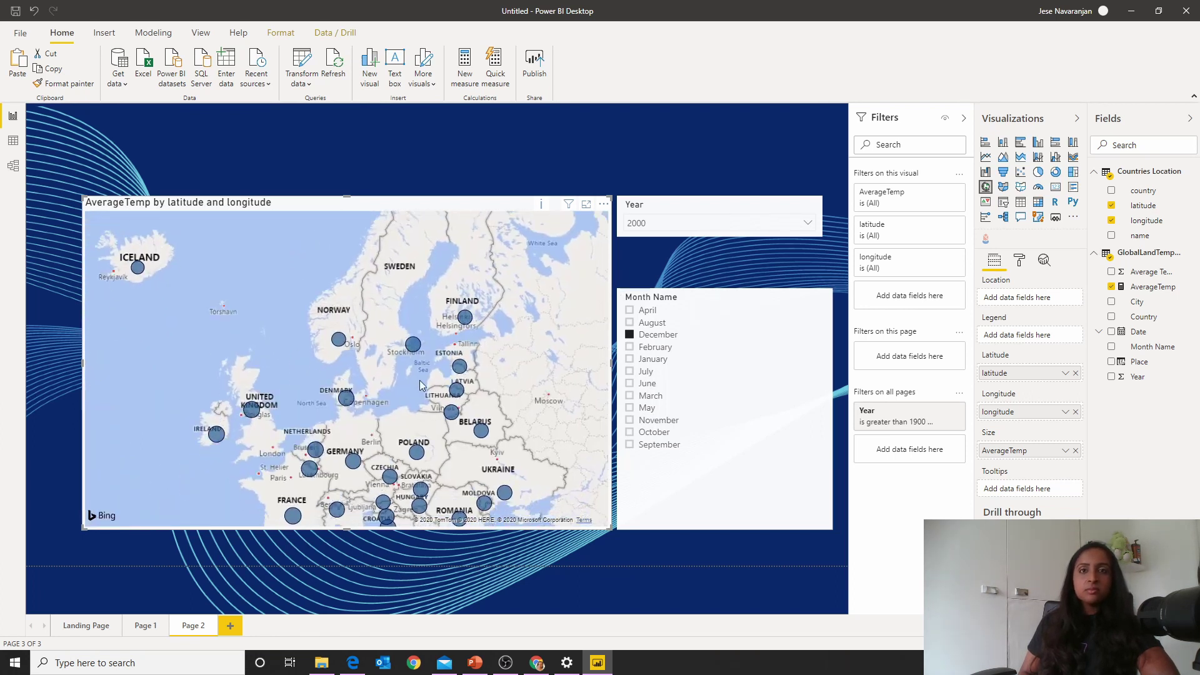
pyautogui.moveTo(268, 431); pyautogui.dragTo(228, 313)
pyautogui.moveTo(213, 306)
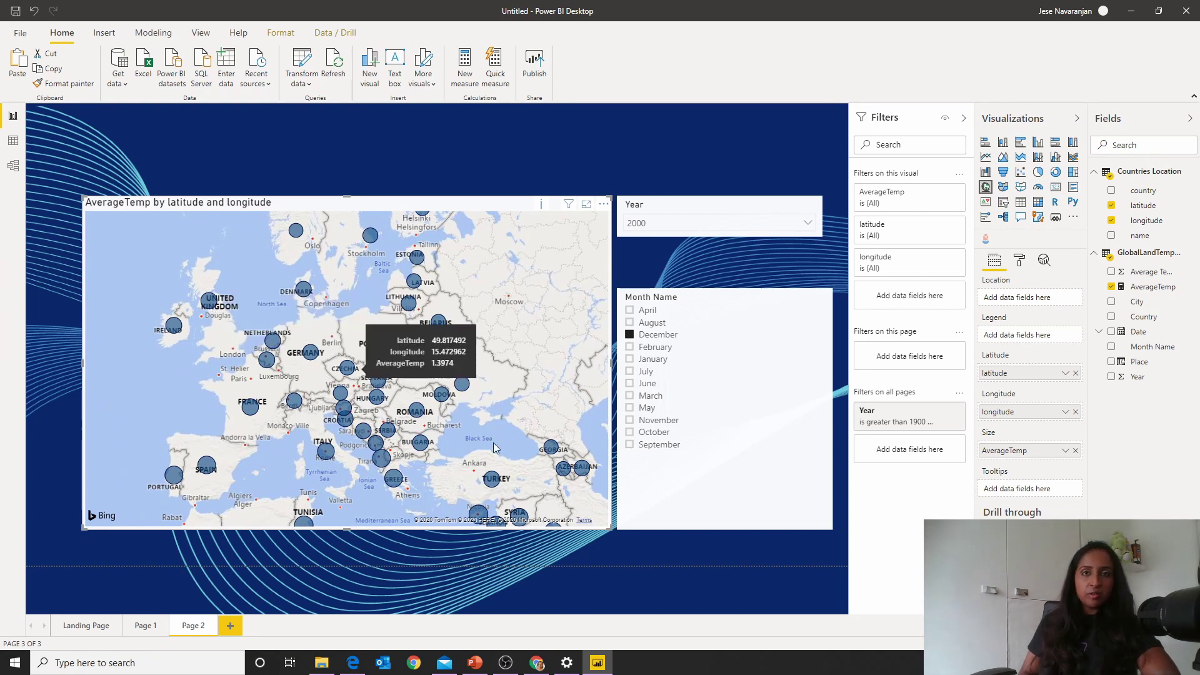
pyautogui.moveTo(509, 390); pyautogui.dragTo(310, 291)
pyautogui.moveTo(545, 413); pyautogui.dragTo(323, 268)
pyautogui.moveTo(377, 390); pyautogui.dragTo(361, 349)
pyautogui.moveTo(361, 348)
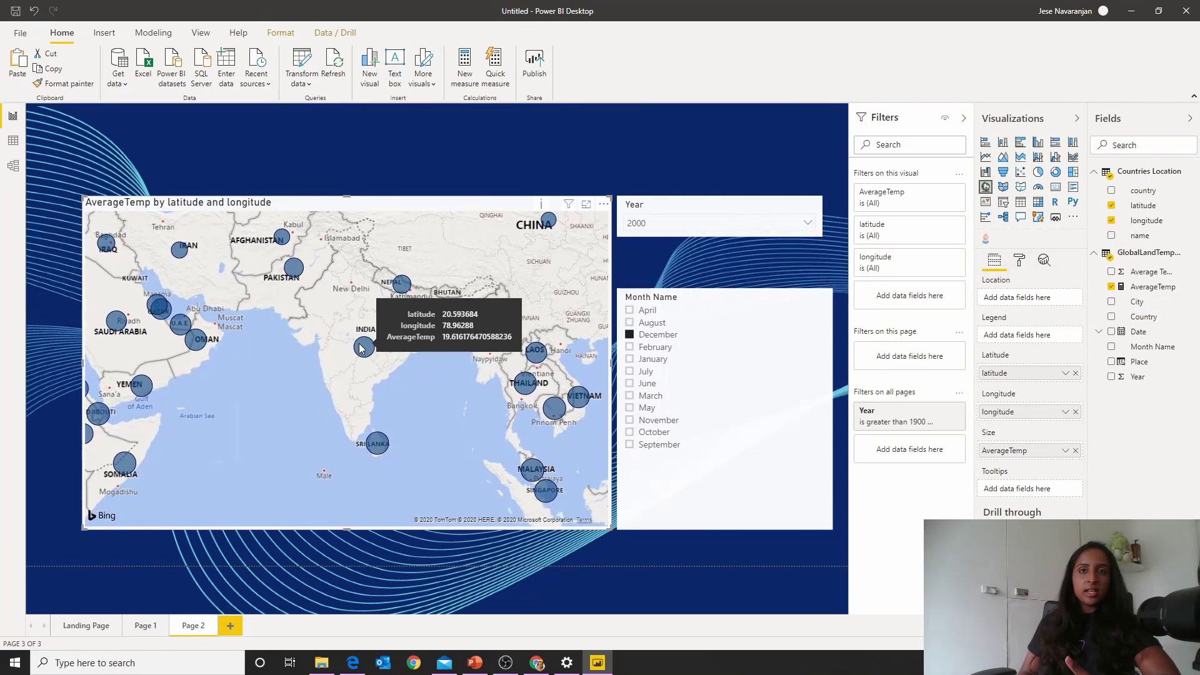